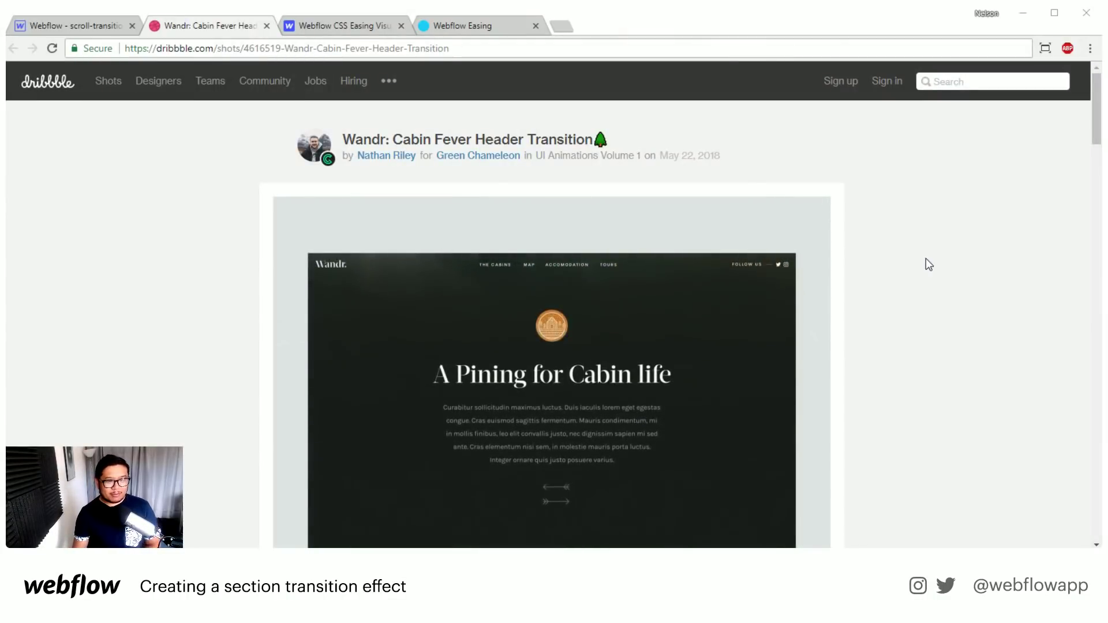
# Examine the Wandr Cabin Fever header transition animation on Dribbble, along with its description and comments.
pyautogui.scroll(-3, 925, 258)
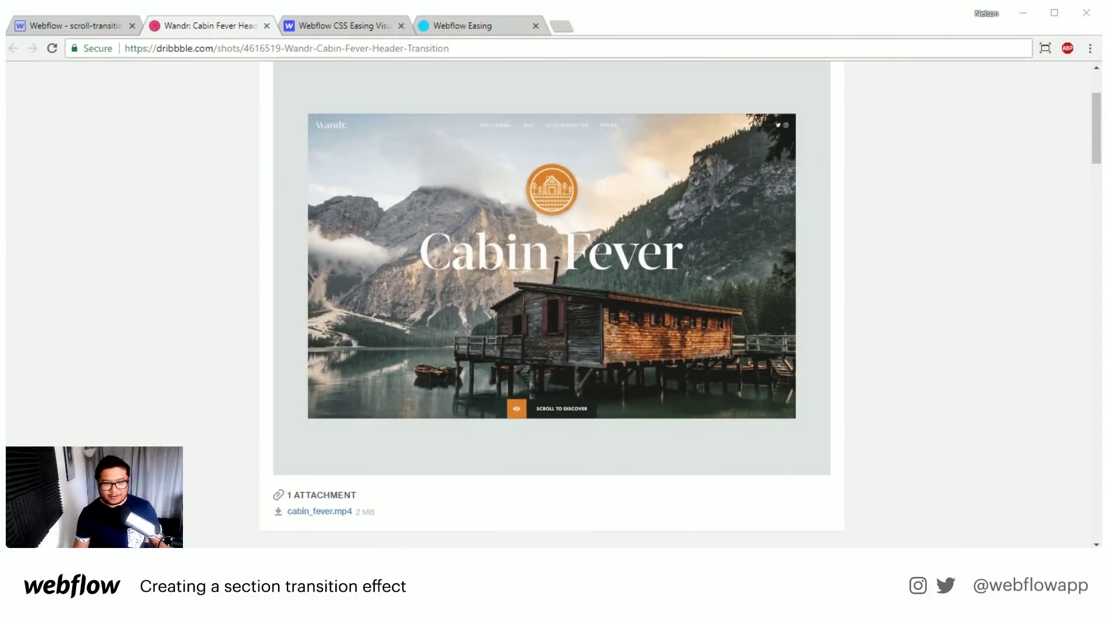
pyautogui.scroll(2, 936, 290)
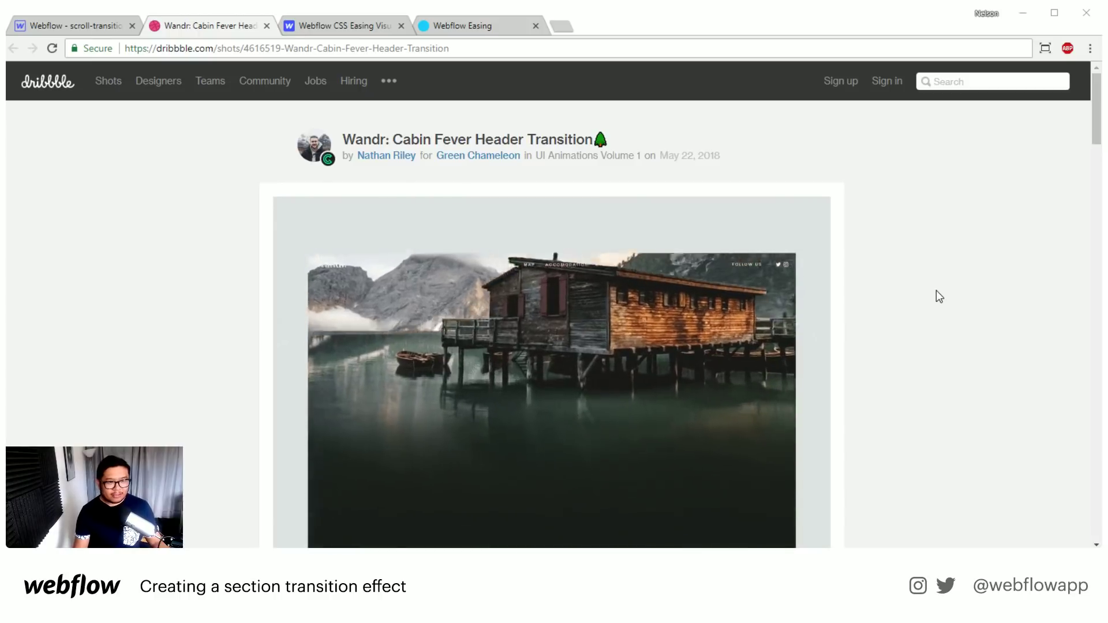
pyautogui.scroll(-1, 939, 296)
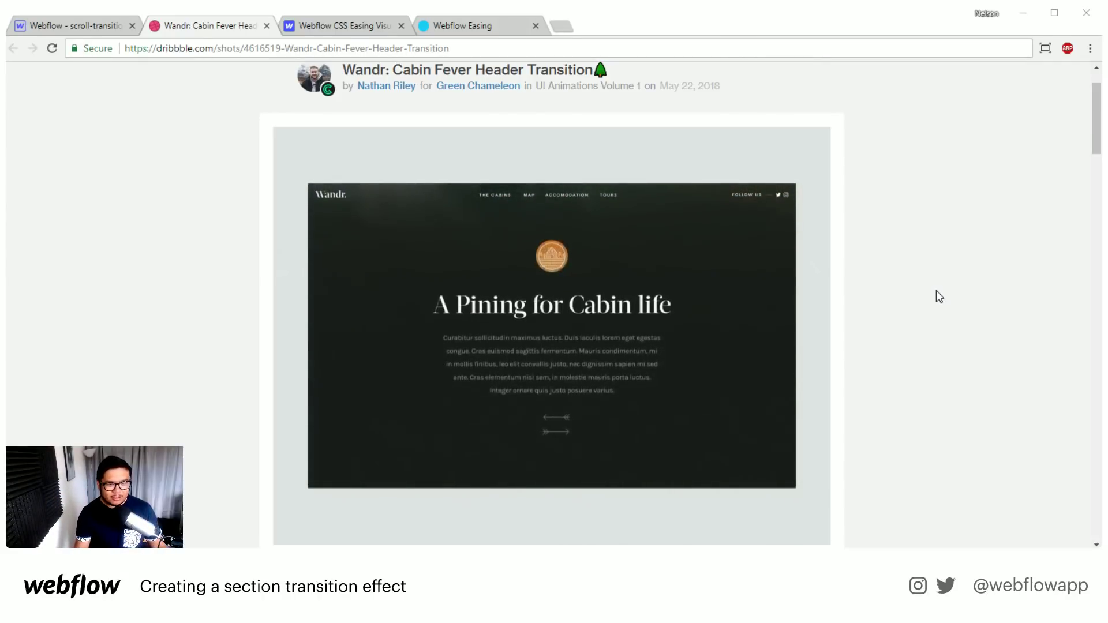
pyautogui.scroll(-6, 936, 291)
pyautogui.scroll(-7, 935, 294)
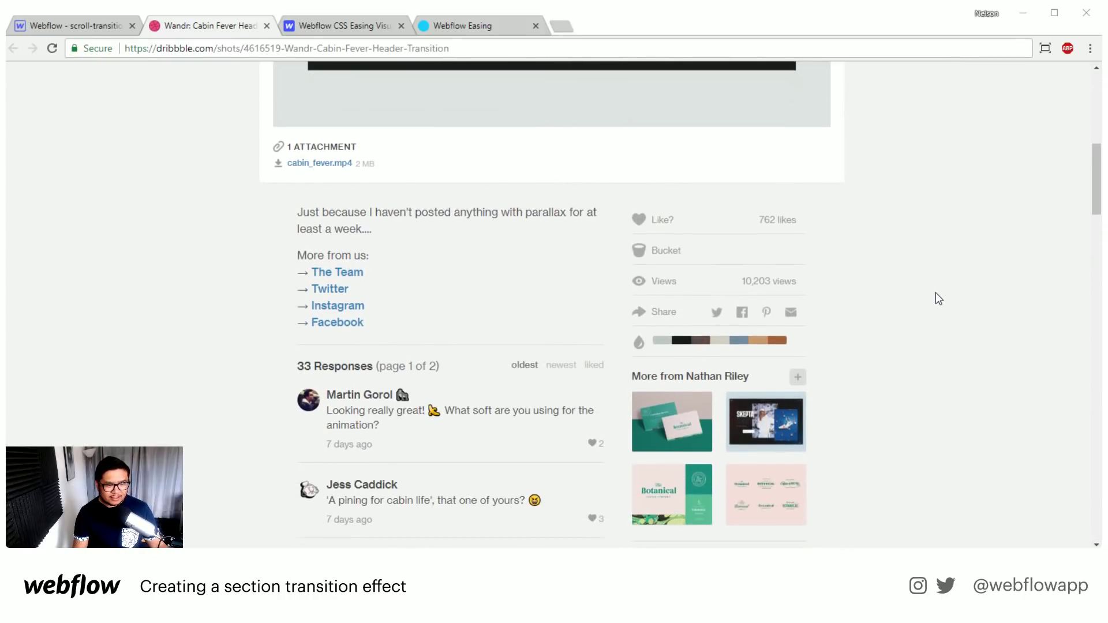
pyautogui.scroll(-4, 935, 293)
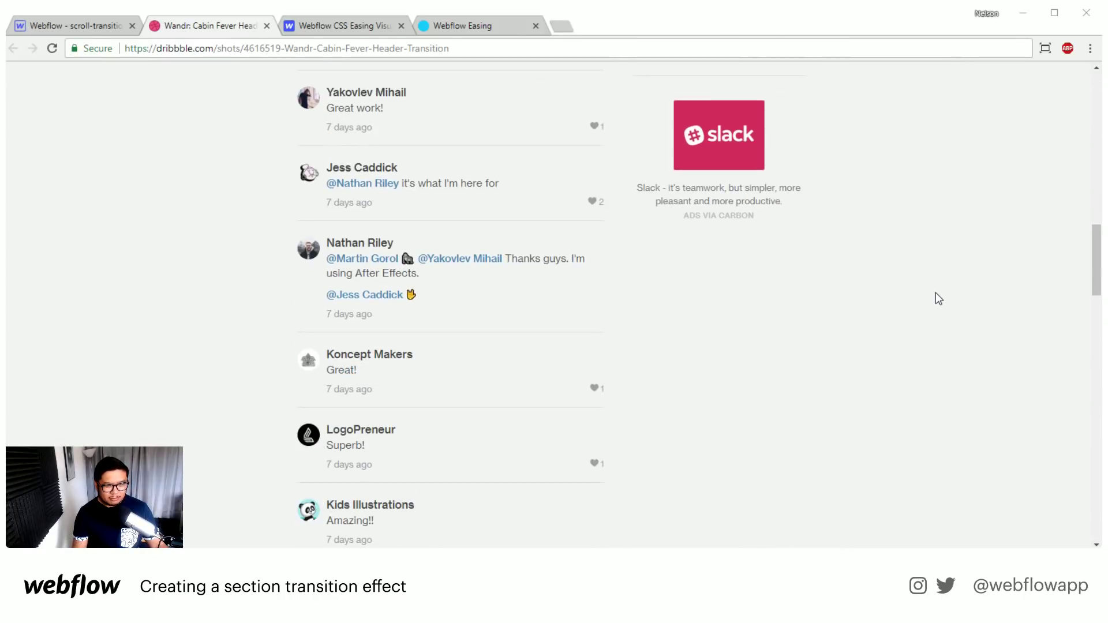
pyautogui.scroll(14, 935, 293)
pyautogui.scroll(5, 936, 292)
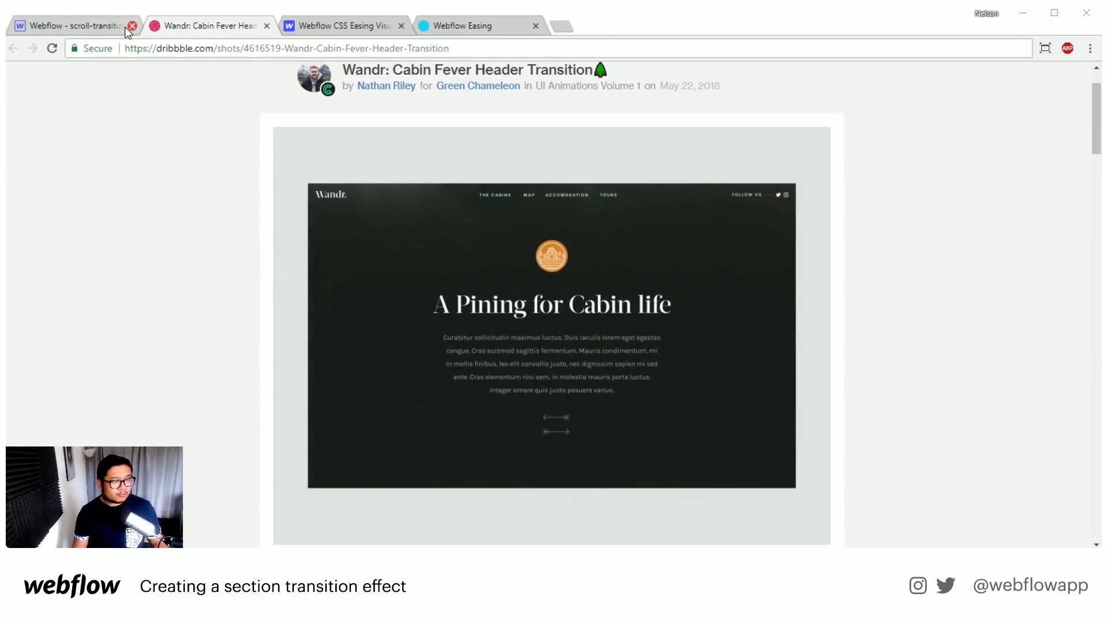
# Switch to the Webflow Designer and compare the project's uploaded image assets with the Dribbble reference animation.
pyautogui.click(88, 26)
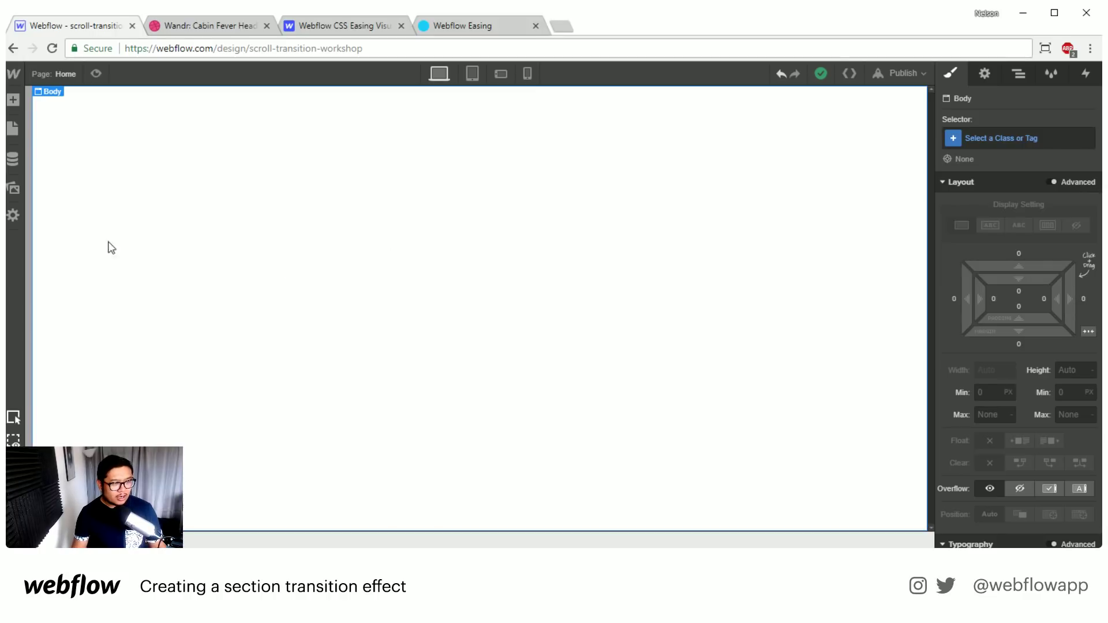
pyautogui.click(13, 189)
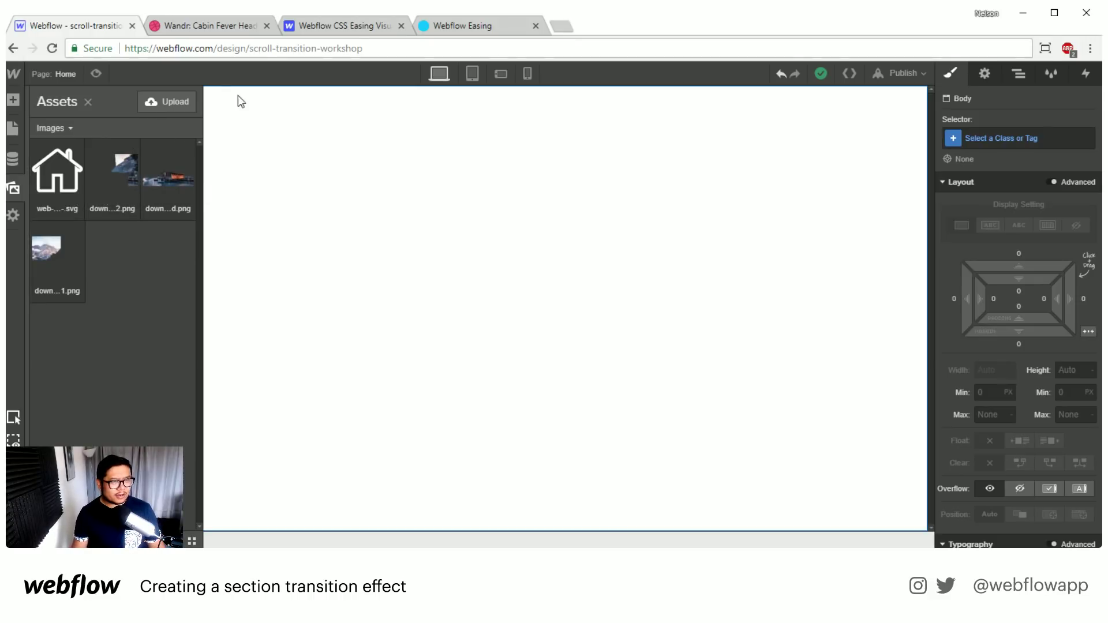
pyautogui.click(245, 23)
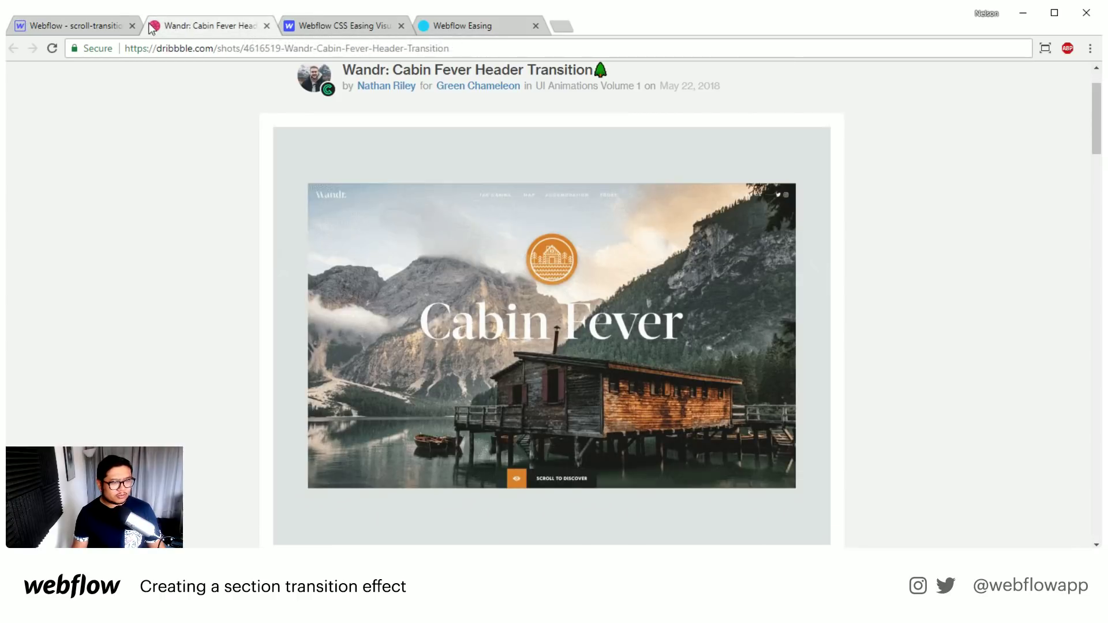
pyautogui.click(57, 25)
pyautogui.click(180, 25)
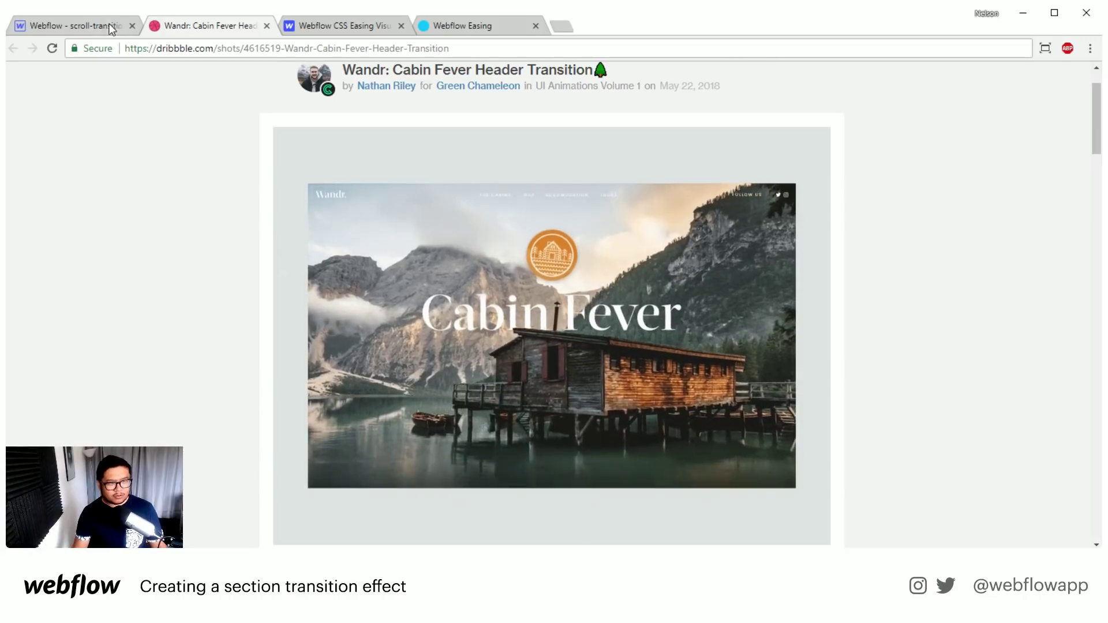
pyautogui.click(96, 26)
pyautogui.click(442, 215)
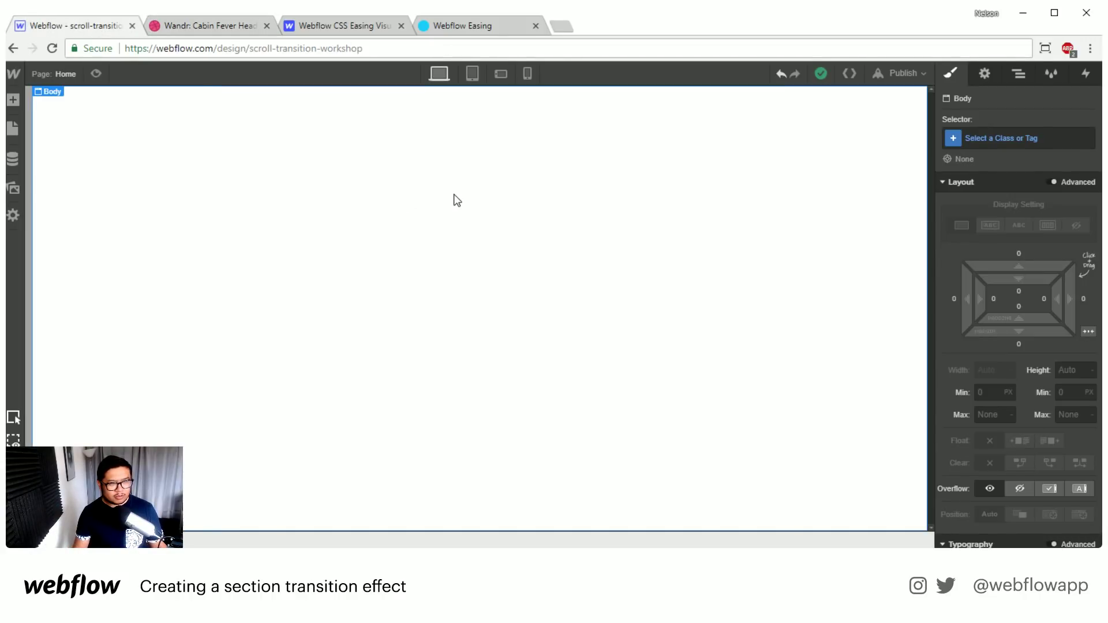
# Add a div block to the empty page body and give it the class "hero wrapper".
pyautogui.press('a')
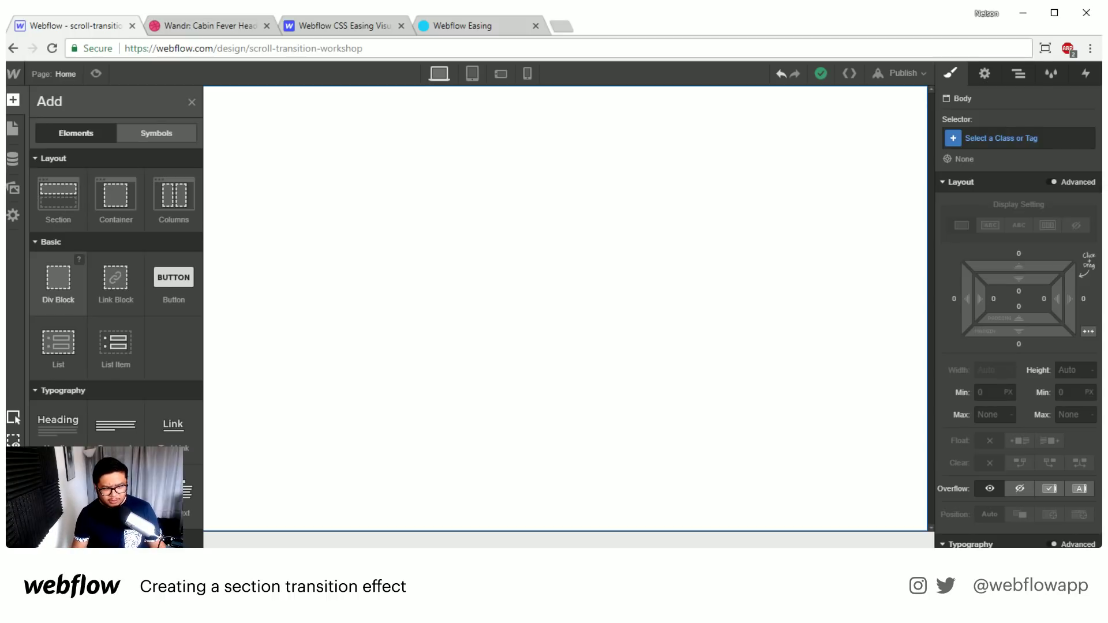
pyautogui.moveTo(58, 281); pyautogui.dragTo(847, 181)
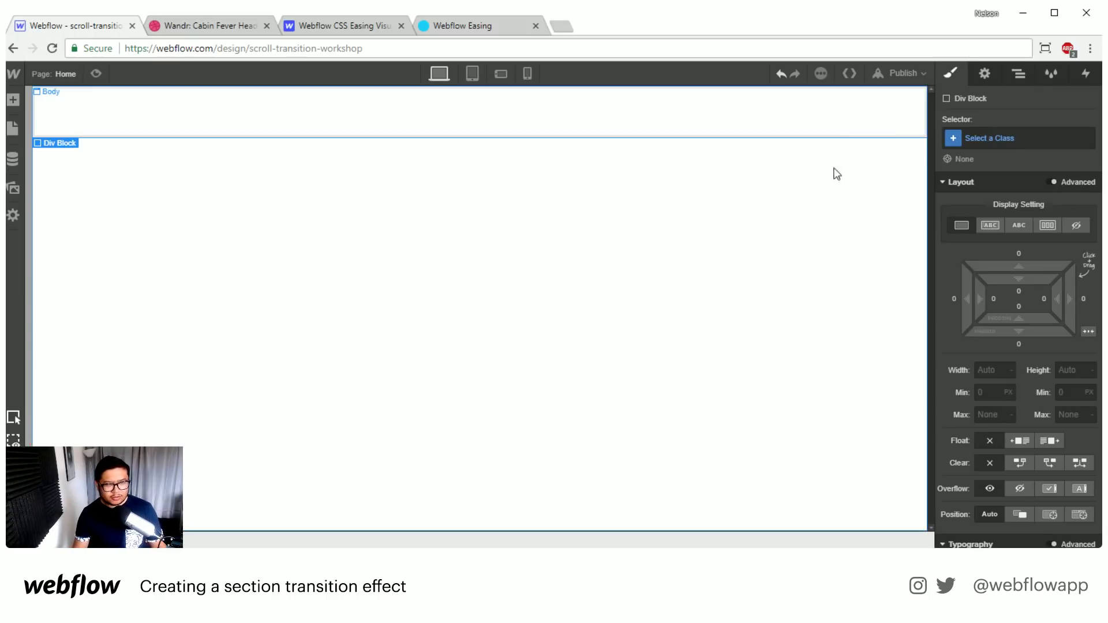
pyautogui.click(975, 136)
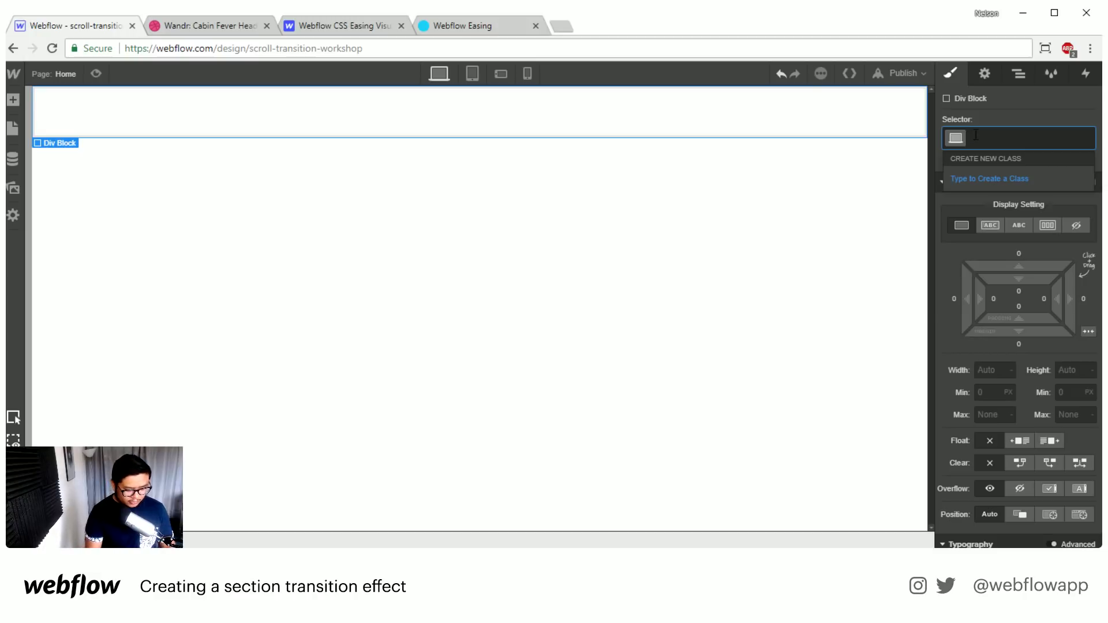
pyautogui.write('hero wrapper')
pyautogui.press('Return')
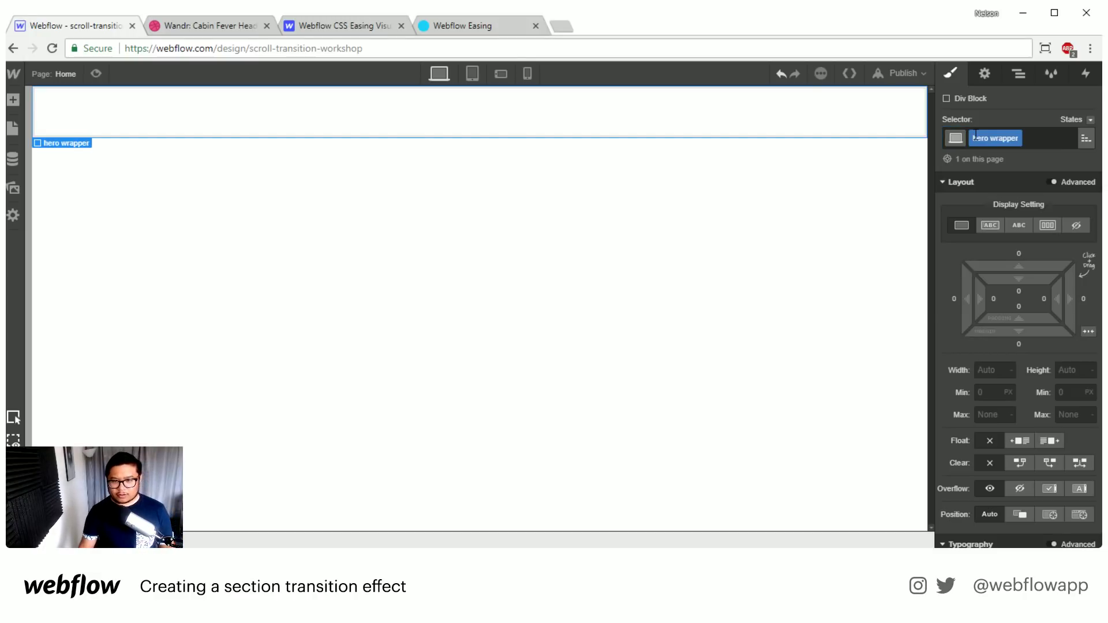
# Set the hero wrapper's height to 100vh and its position to relative.
pyautogui.click(1061, 370)
pyautogui.write('100vh')
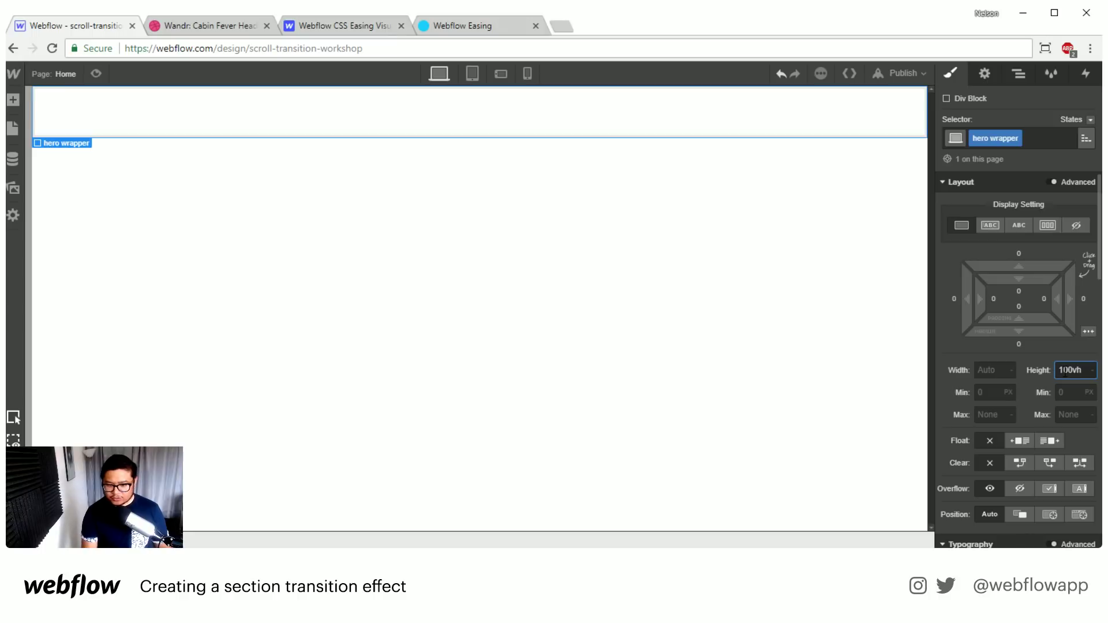
pyautogui.press('Return')
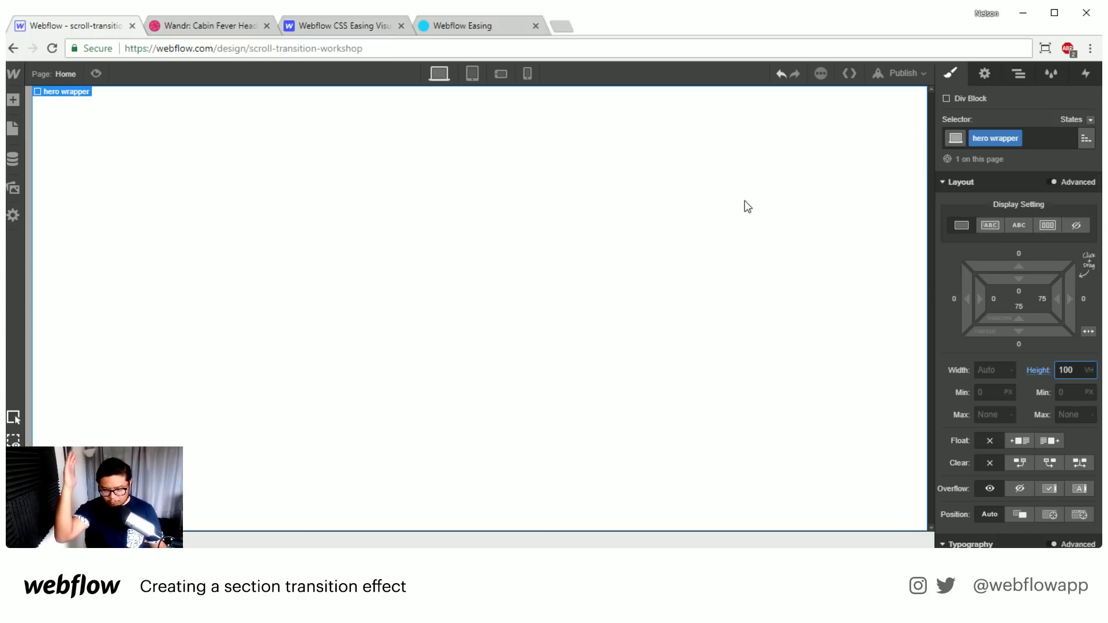
pyautogui.click(1019, 514)
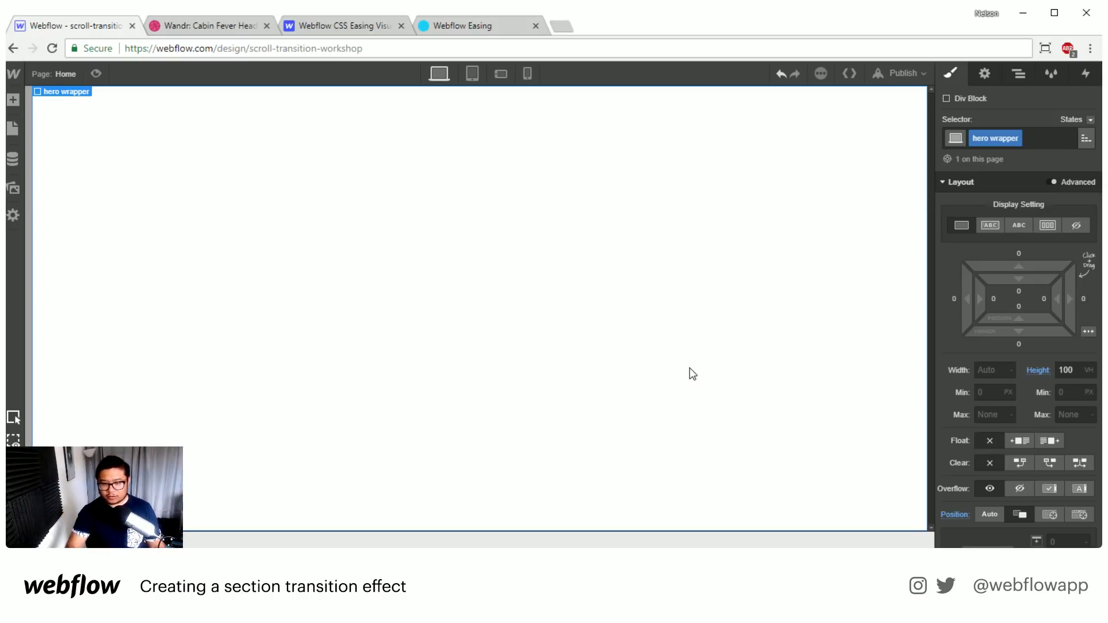
# Add a new div block inside the hero wrapper.
pyautogui.press('a')
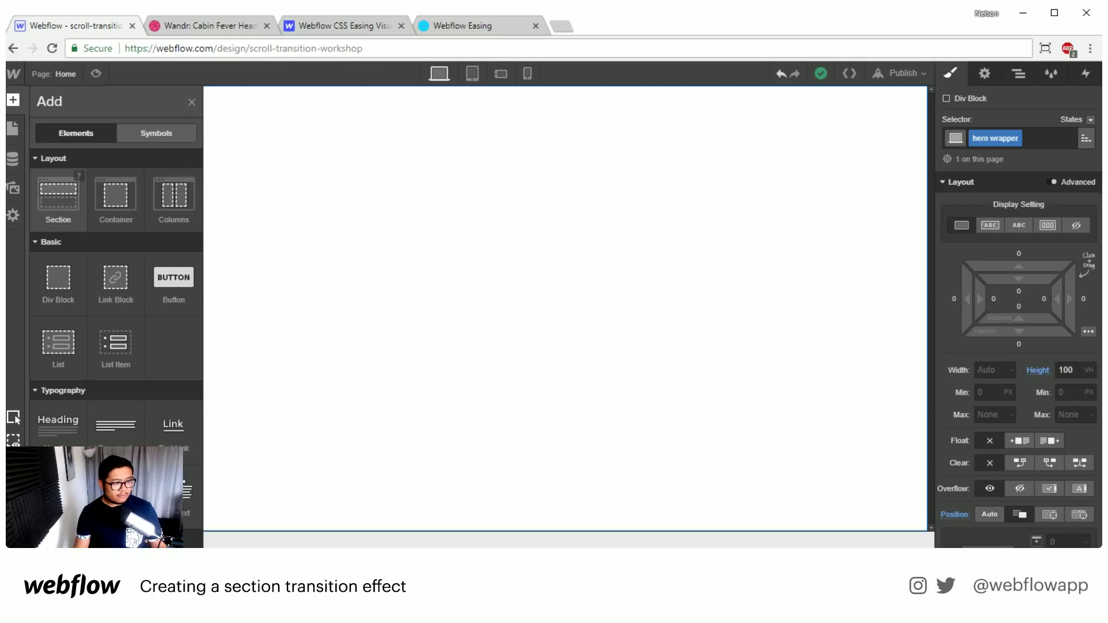
pyautogui.moveTo(57, 280); pyautogui.dragTo(550, 270)
pyautogui.click(1006, 134)
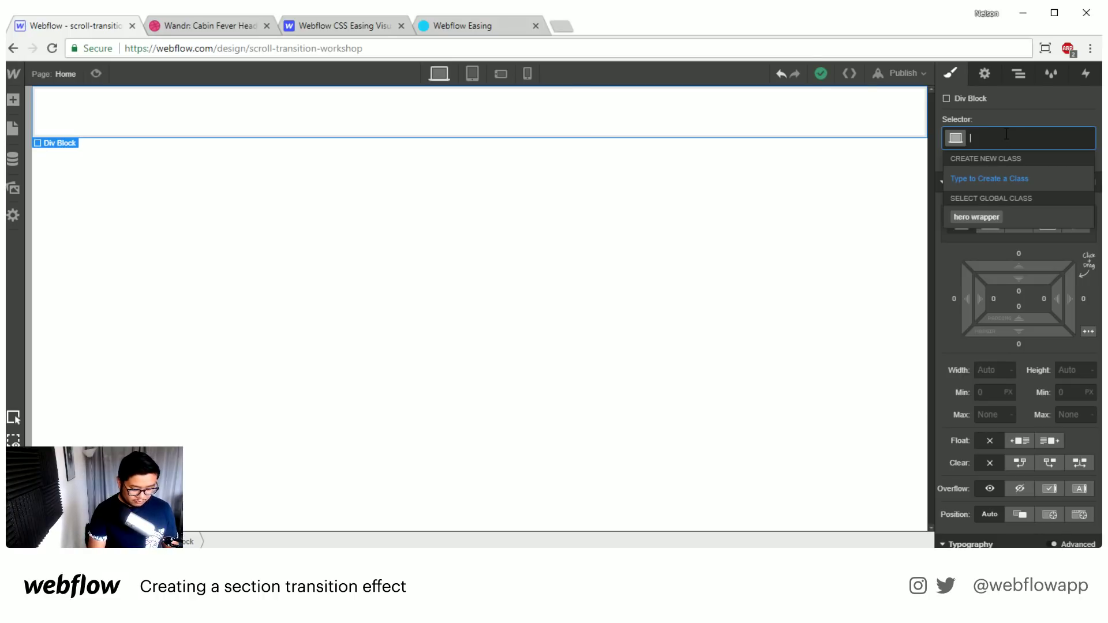
pyautogui.write('back')
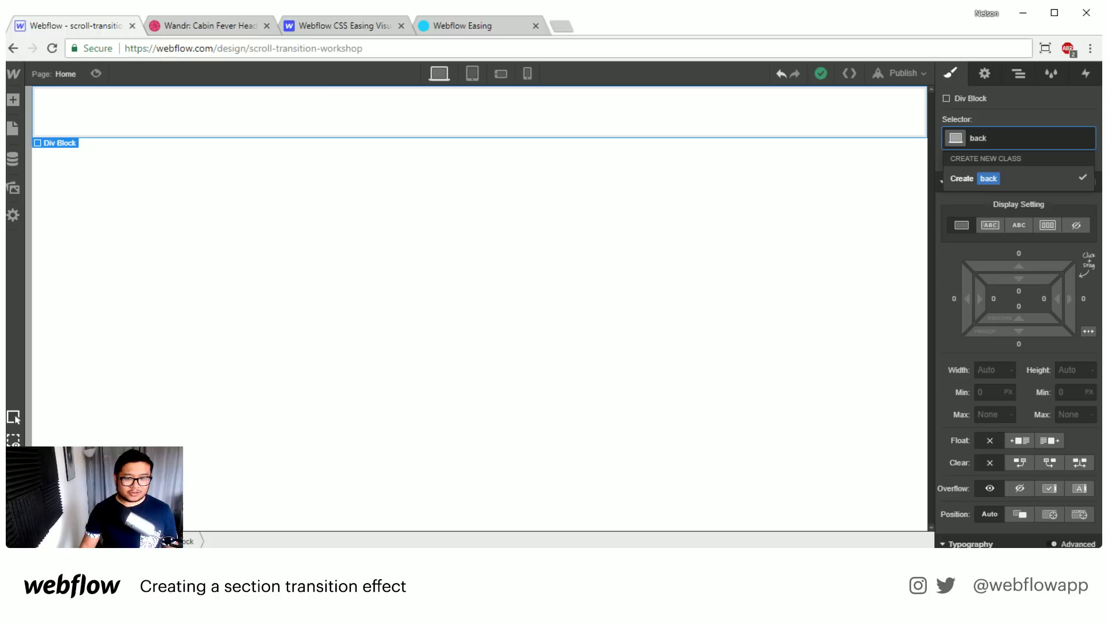
pyautogui.click(208, 27)
pyautogui.click(106, 32)
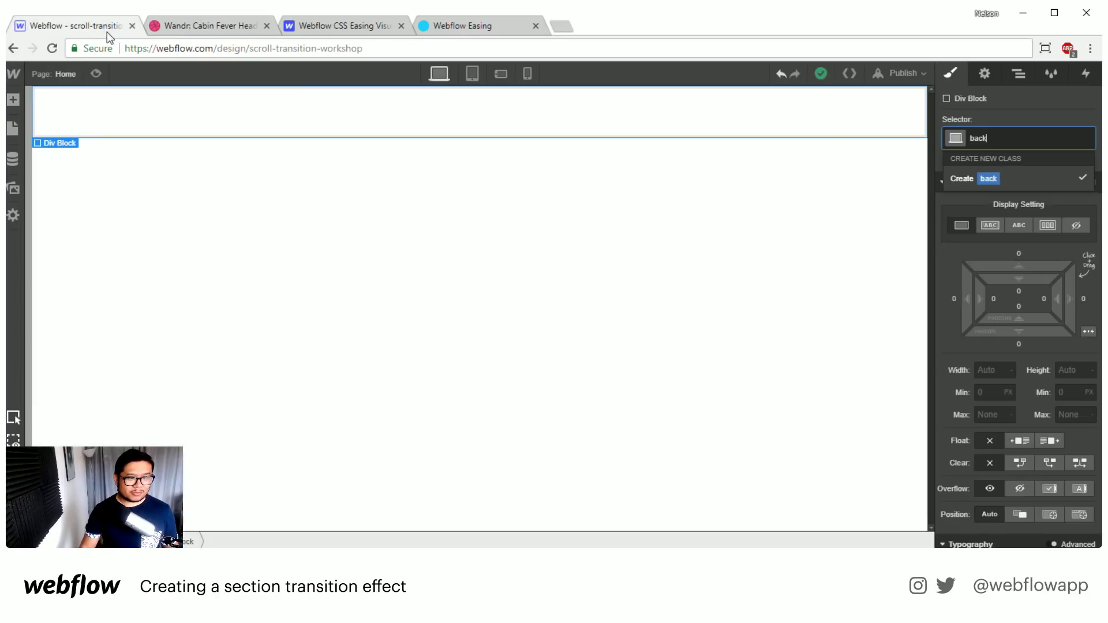
pyautogui.press('BackSpace')
pyautogui.press('BackSpace')
pyautogui.press('BackSpace')
pyautogui.press('BackSpace')
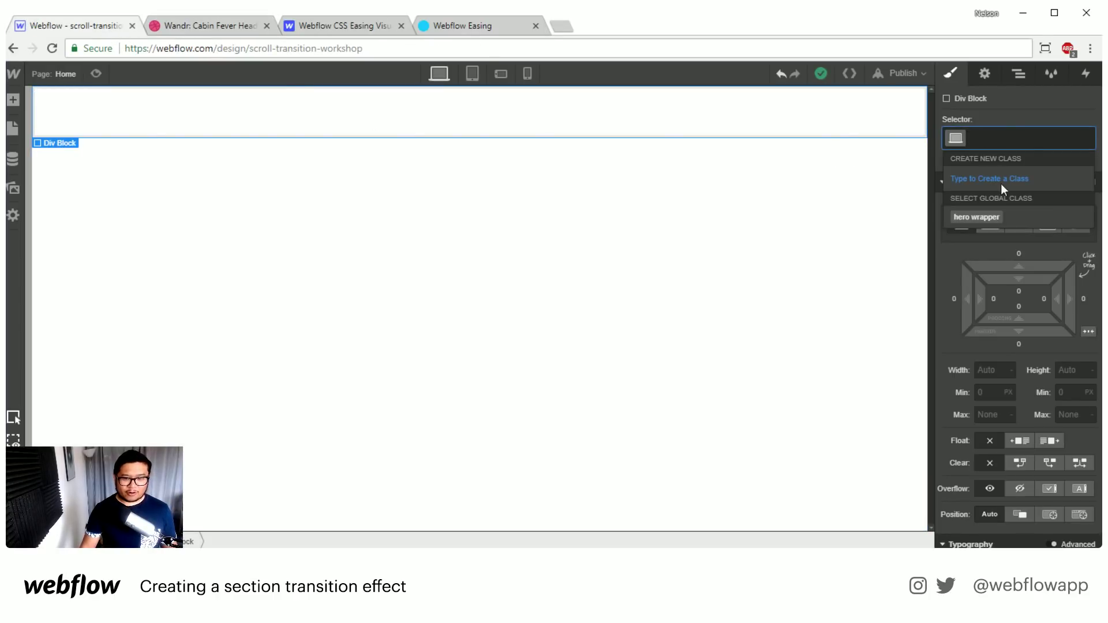
pyautogui.click(1040, 105)
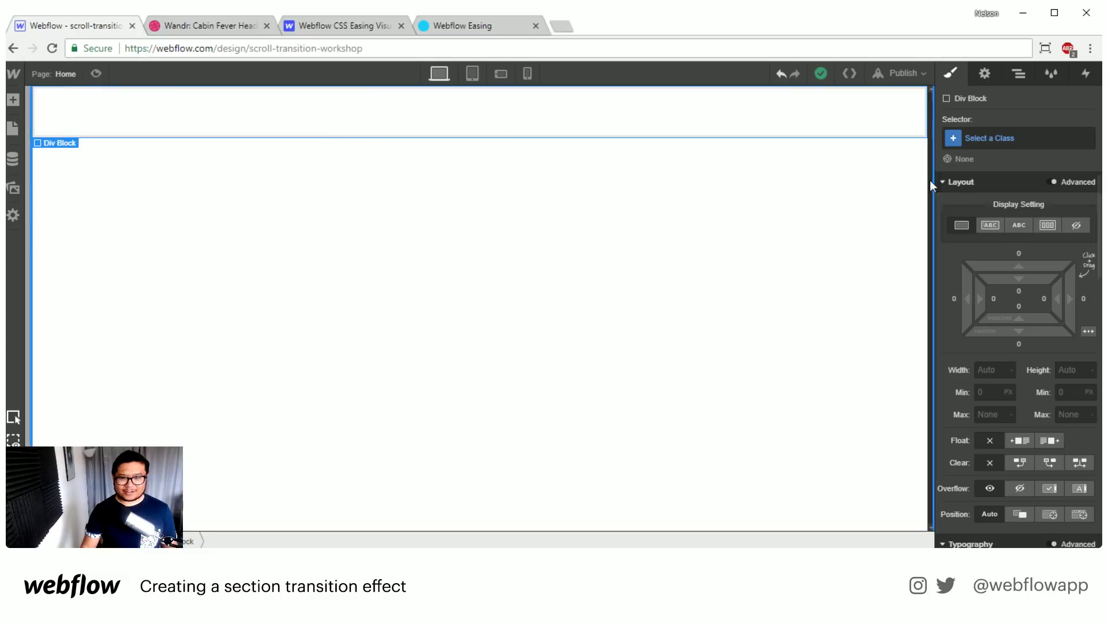
# Give the div block inside the hero wrapper the class "far back" and set its height to 100vh.
pyautogui.click(992, 142)
pyautogui.write('far back')
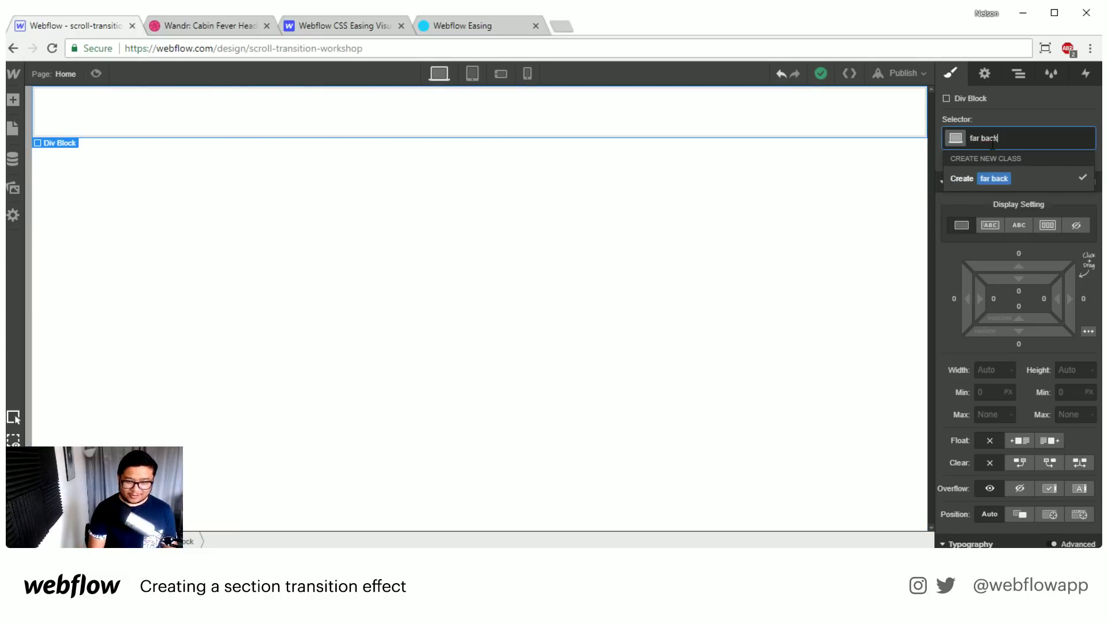
pyautogui.press('Return')
pyautogui.click(1068, 370)
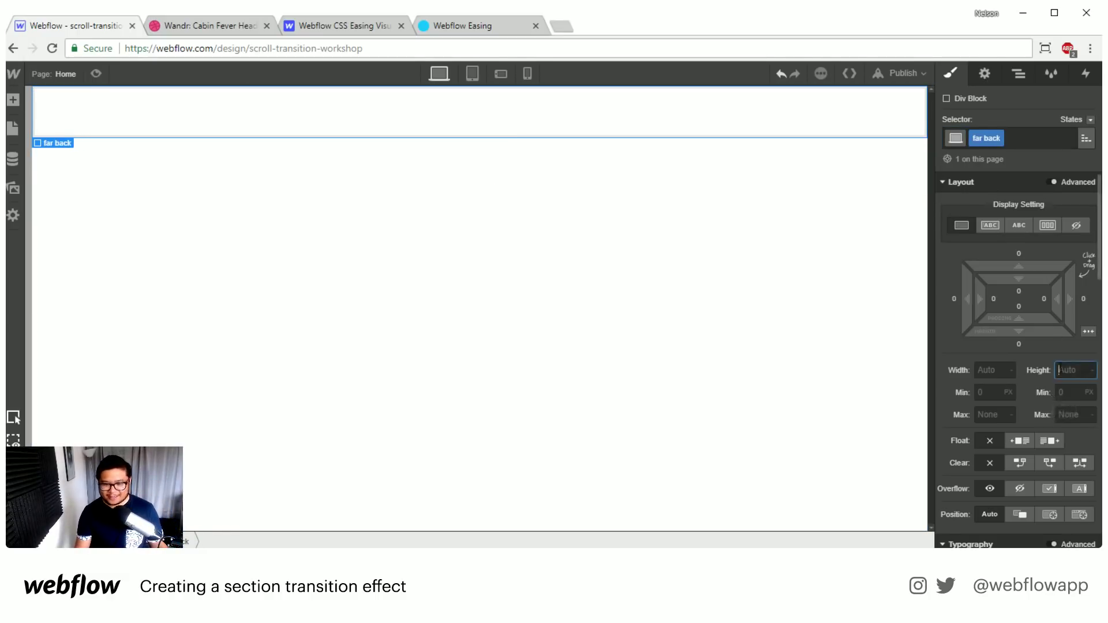
pyautogui.write('100%')
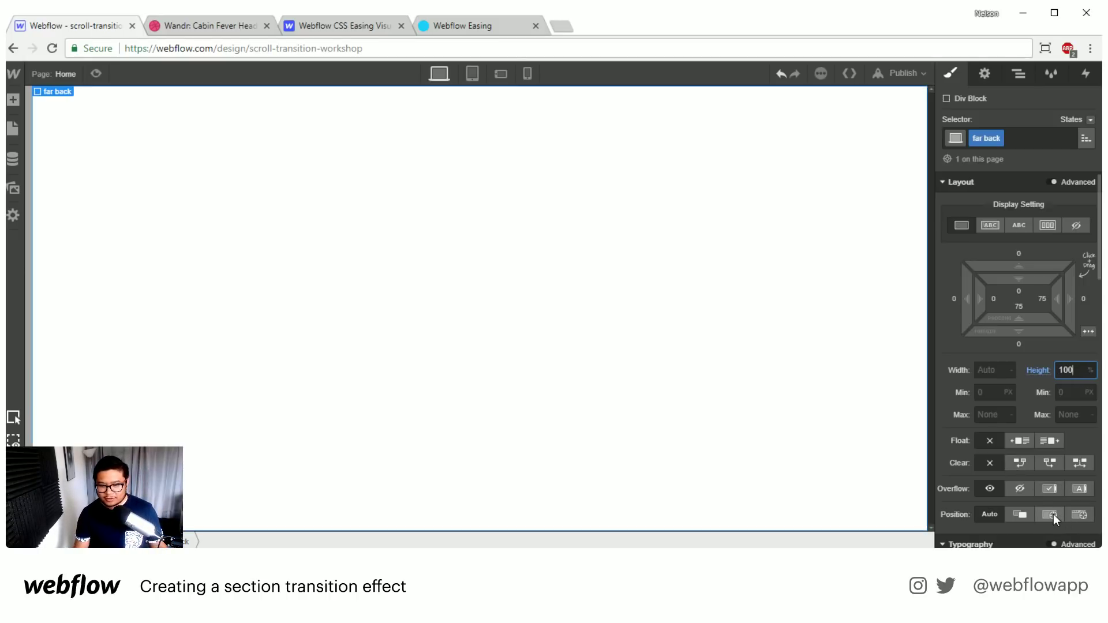
pyautogui.write('vh')
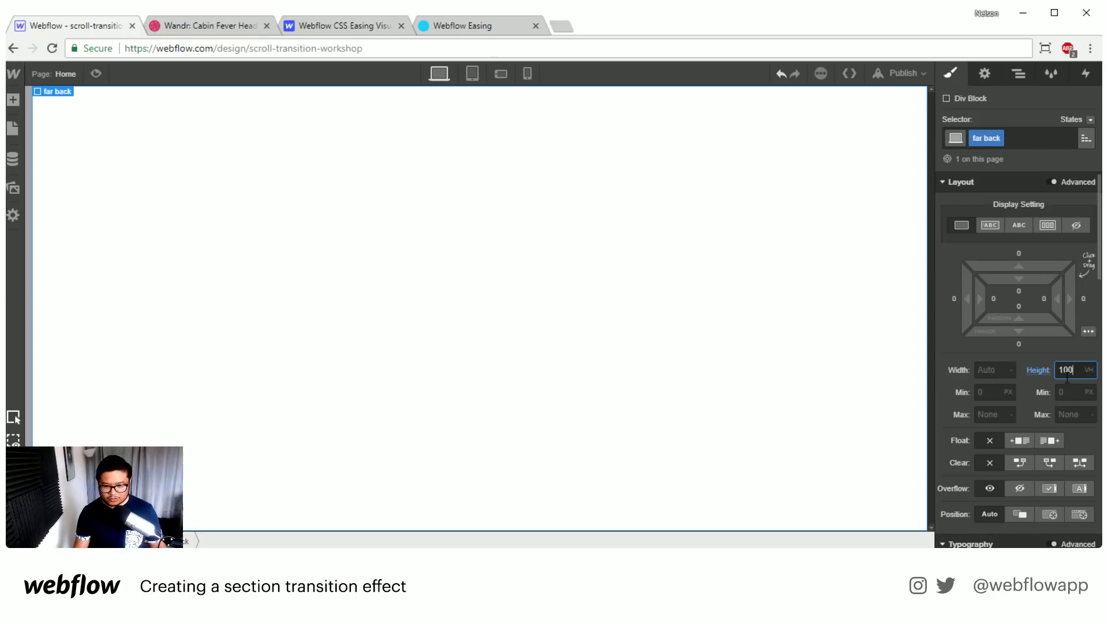
# Position the far back div absolutely with the full preset, giving it 0 px offsets on all four sides.
pyautogui.click(1051, 515)
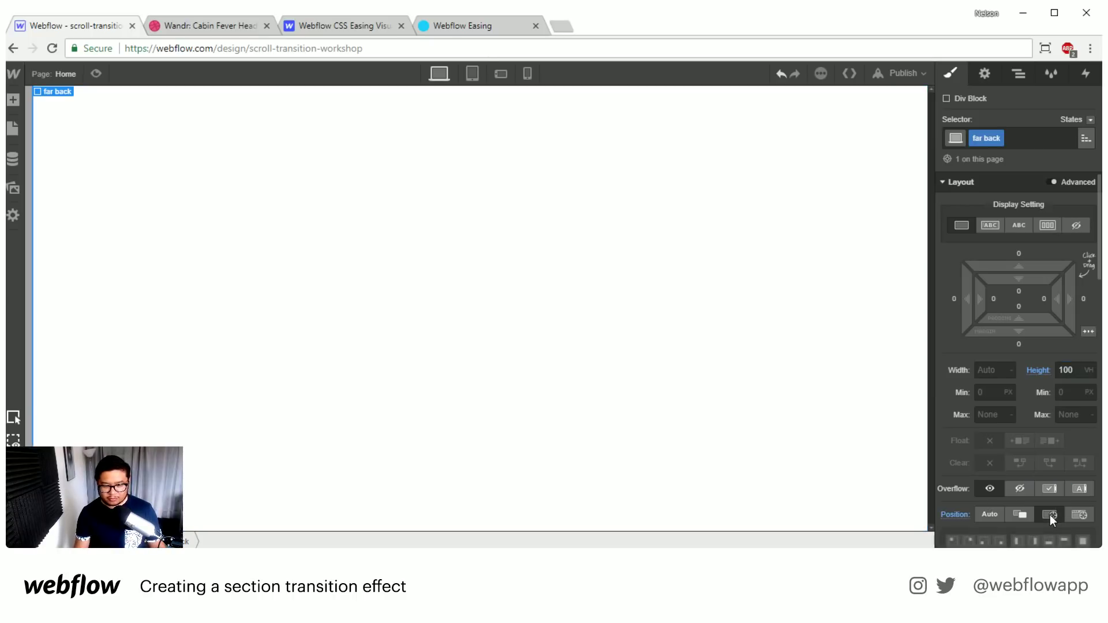
pyautogui.scroll(-4, 1019, 391)
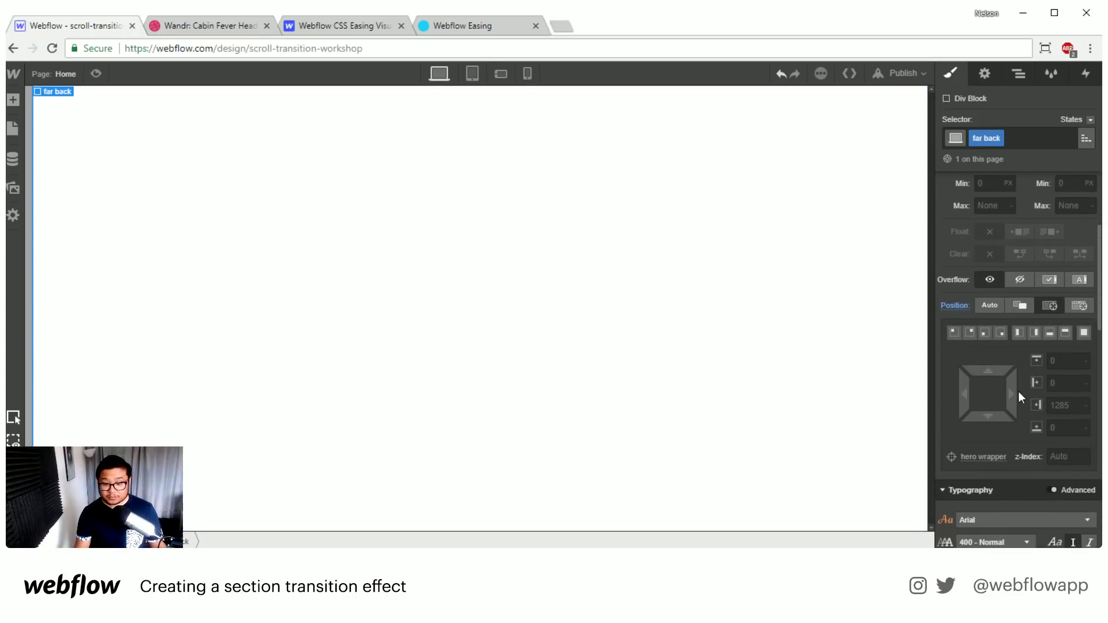
pyautogui.scroll(-3, 1020, 385)
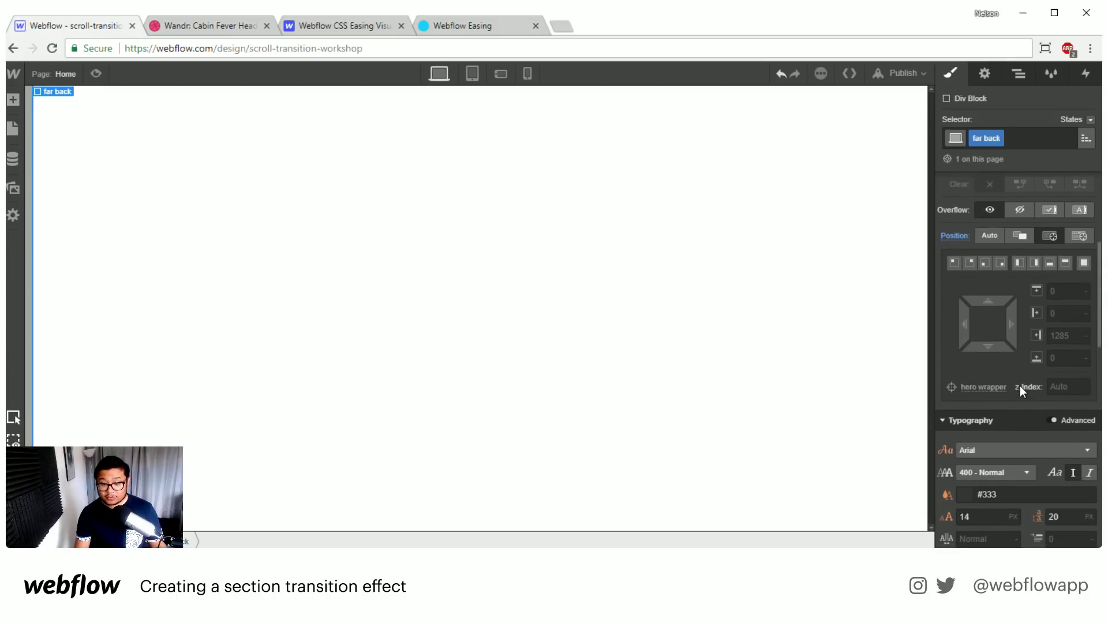
pyautogui.scroll(3, 1019, 385)
pyautogui.click(1083, 333)
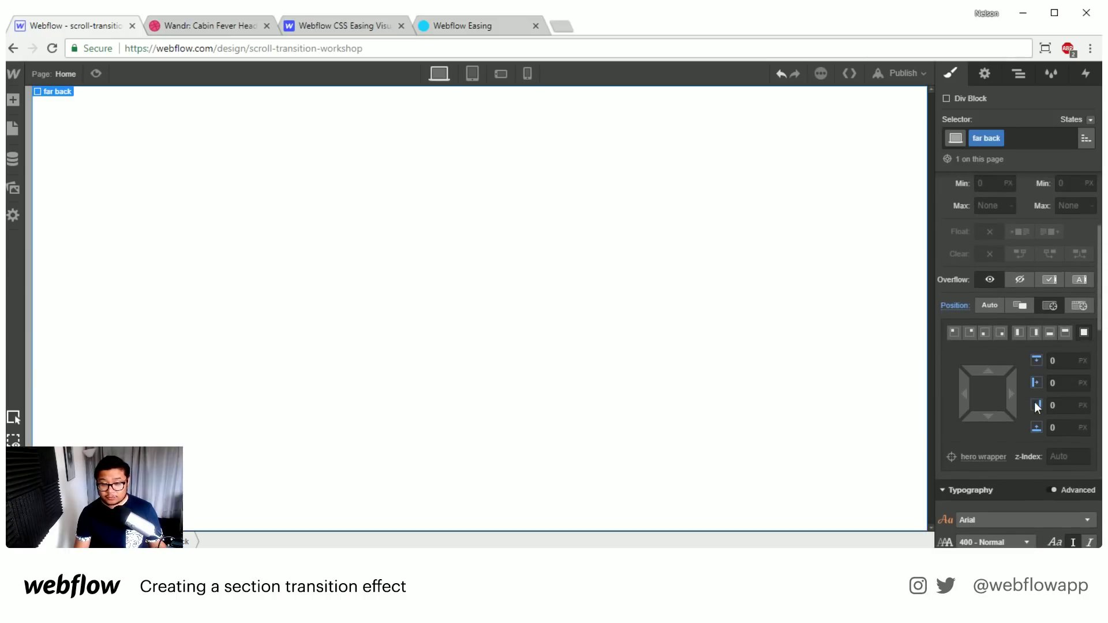
# Add a background image to the far back div and choose download-1.png from the assets.
pyautogui.scroll(-6, 1034, 402)
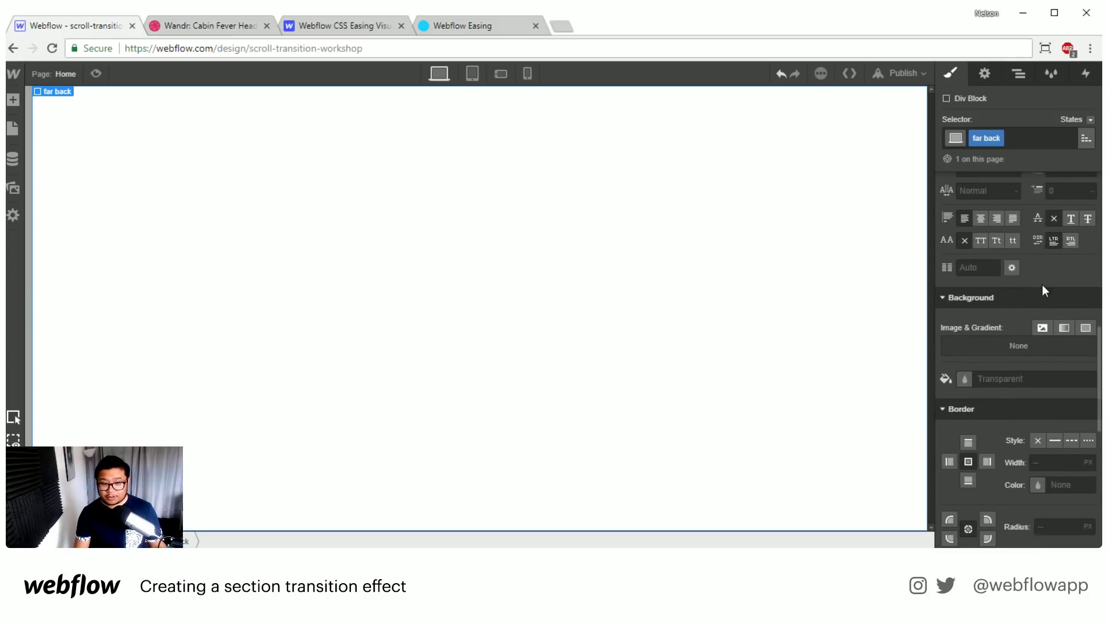
pyautogui.click(1043, 308)
pyautogui.click(954, 231)
pyautogui.click(120, 161)
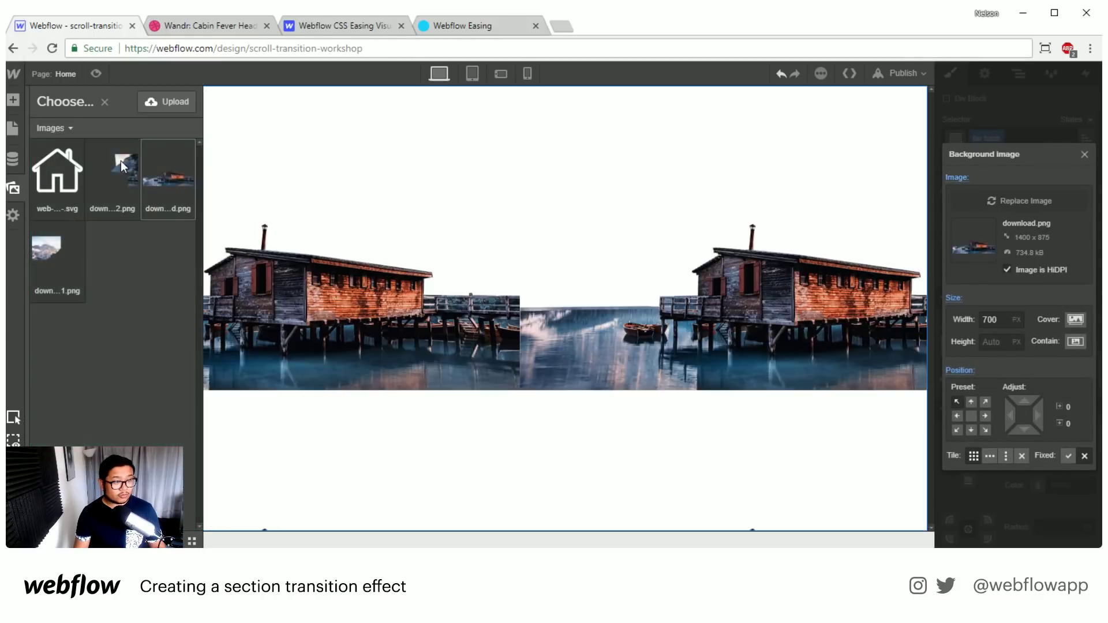
pyautogui.click(51, 248)
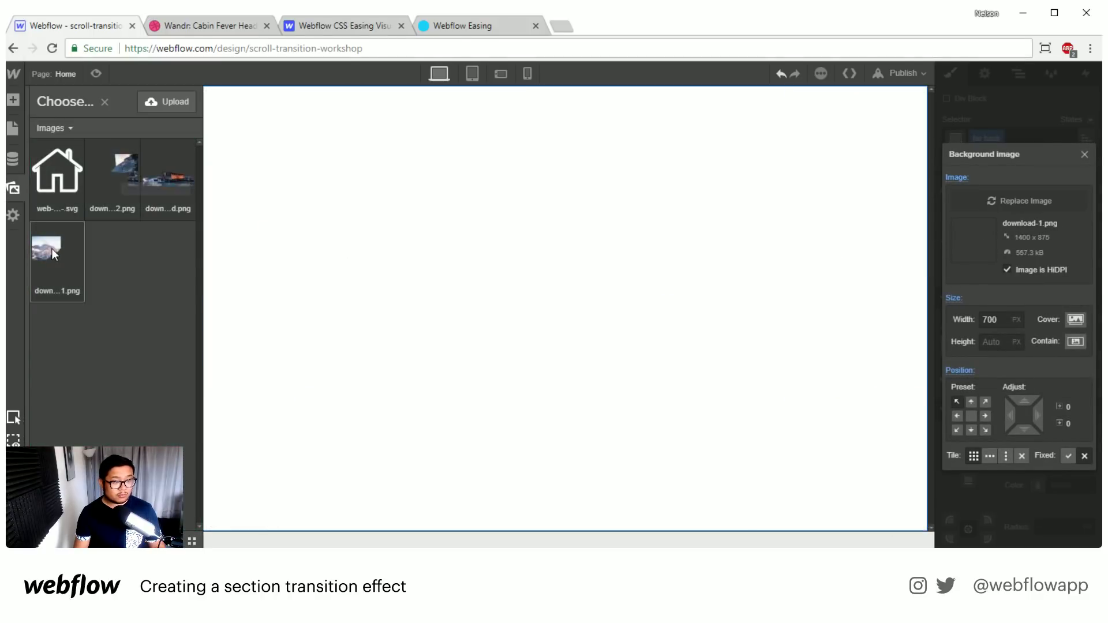
# Set the far back div's background image to cover the block, centred at 50% by 50%, with no tiling.
pyautogui.click(1075, 319)
pyautogui.click(972, 415)
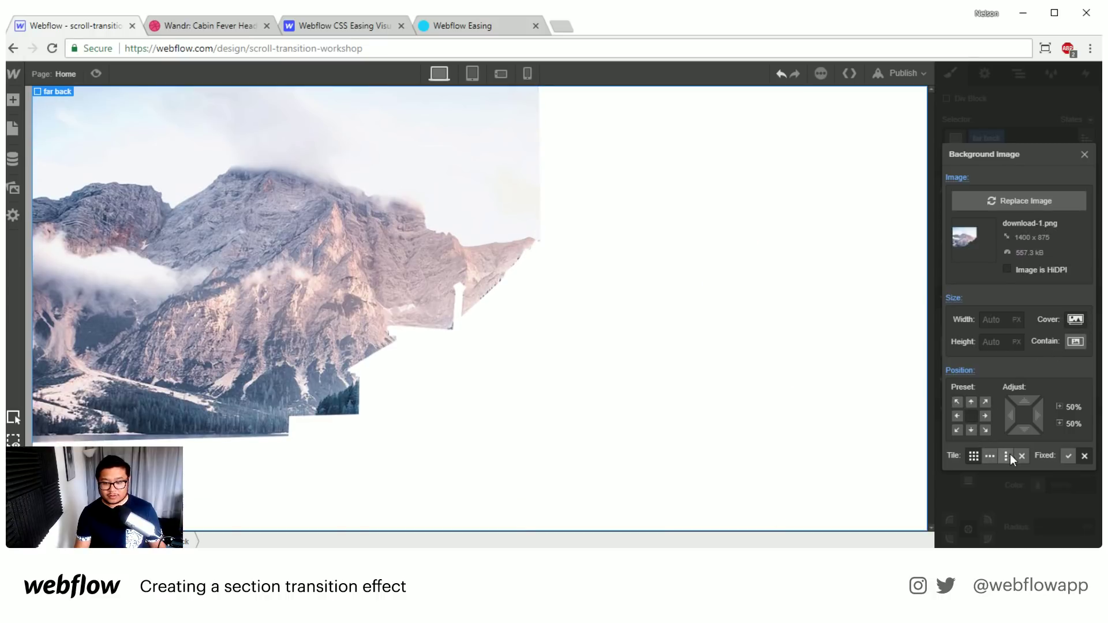
pyautogui.click(1023, 456)
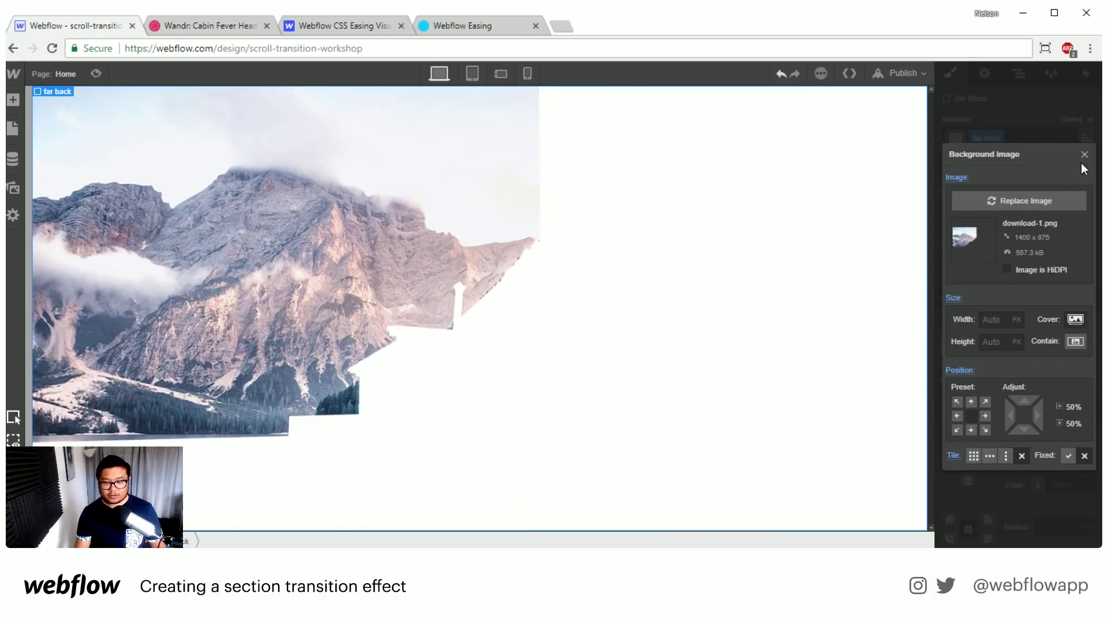
pyautogui.click(1084, 155)
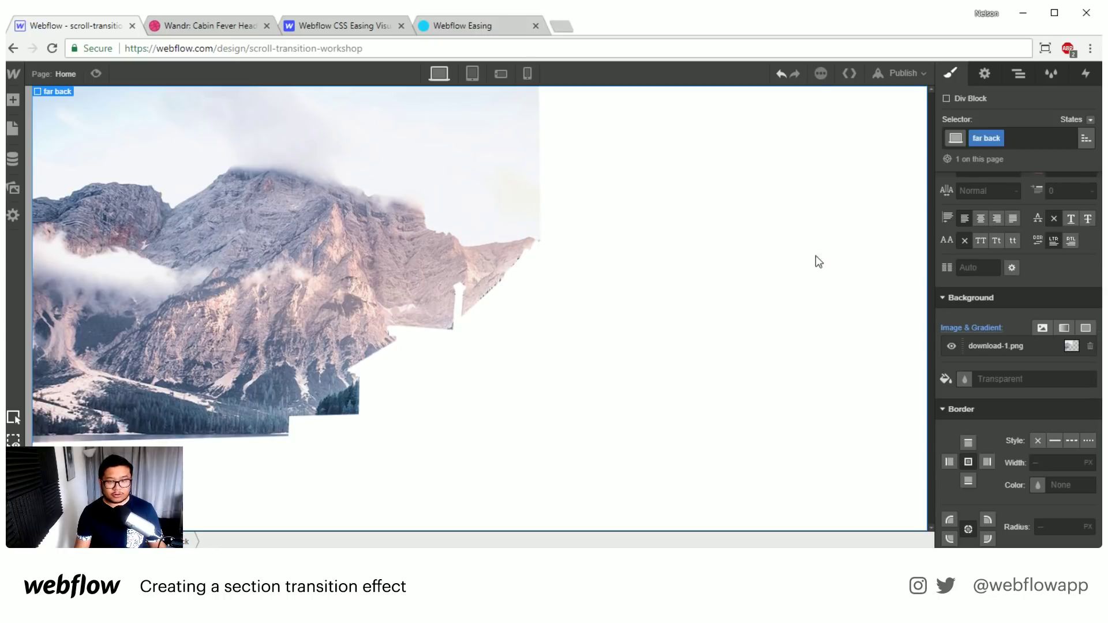
# Add a second div block inside the hero wrapper and give it the class "mid back".
pyautogui.press('a')
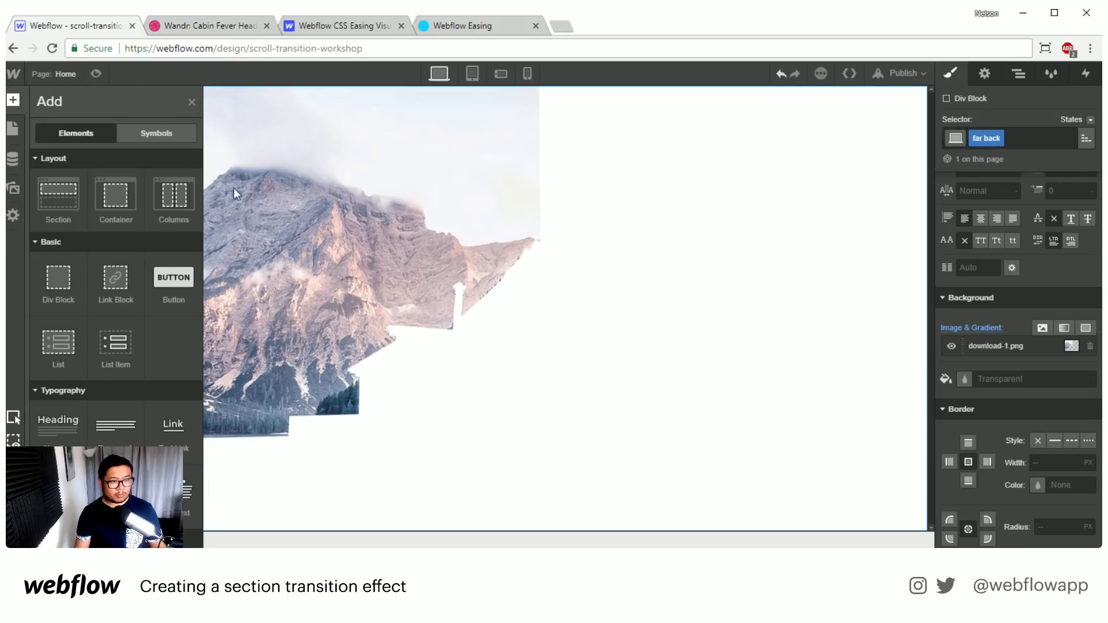
pyautogui.moveTo(59, 282); pyautogui.dragTo(1003, 176)
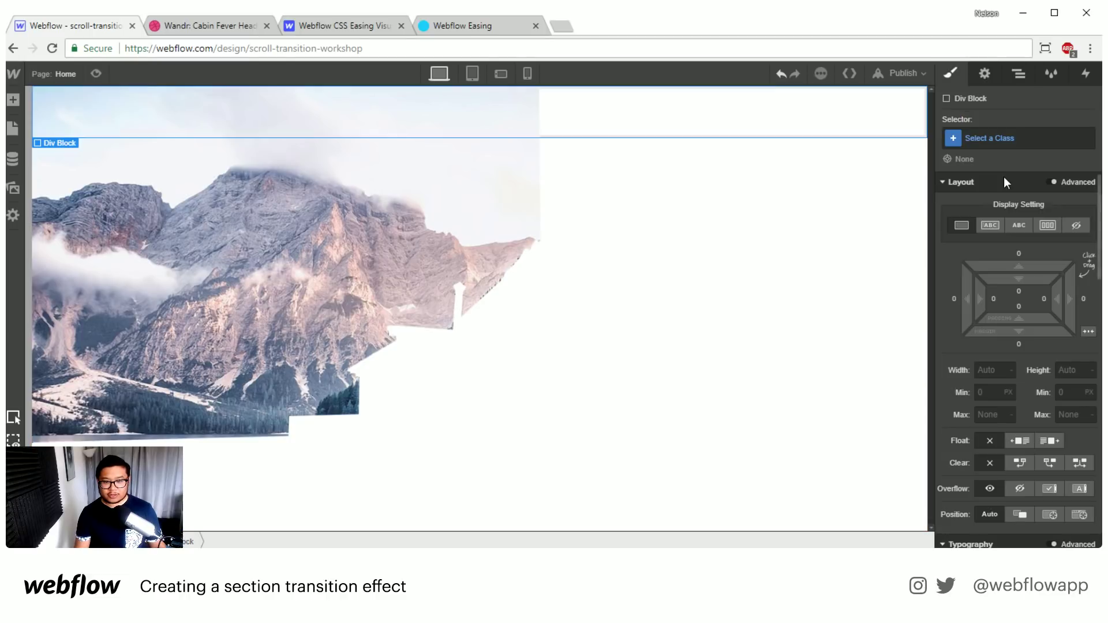
pyautogui.click(1019, 75)
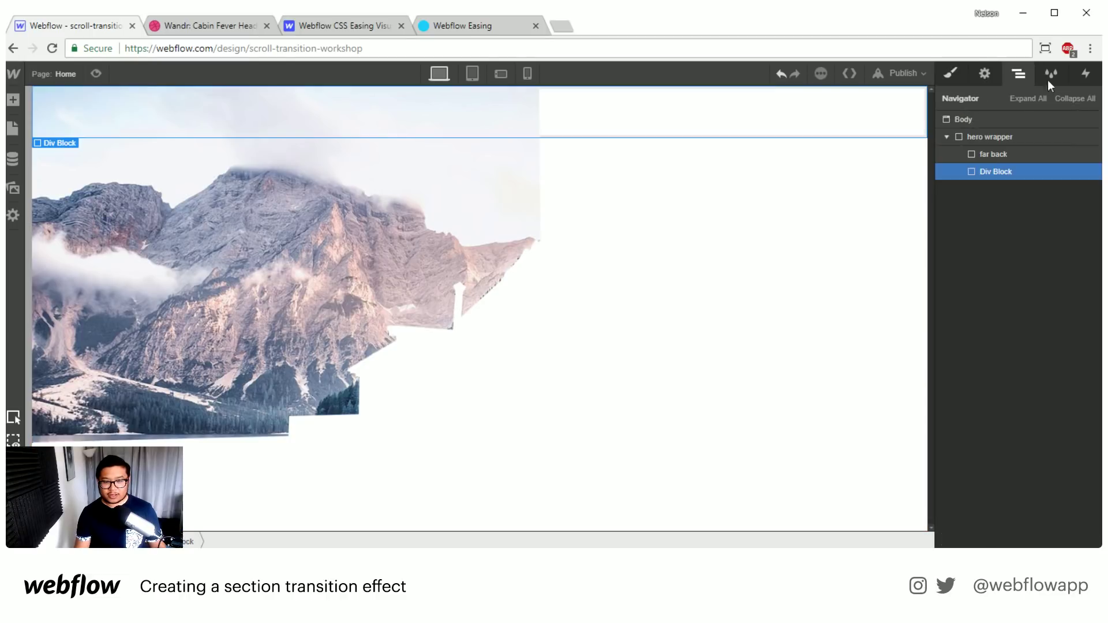
pyautogui.click(949, 75)
pyautogui.click(992, 137)
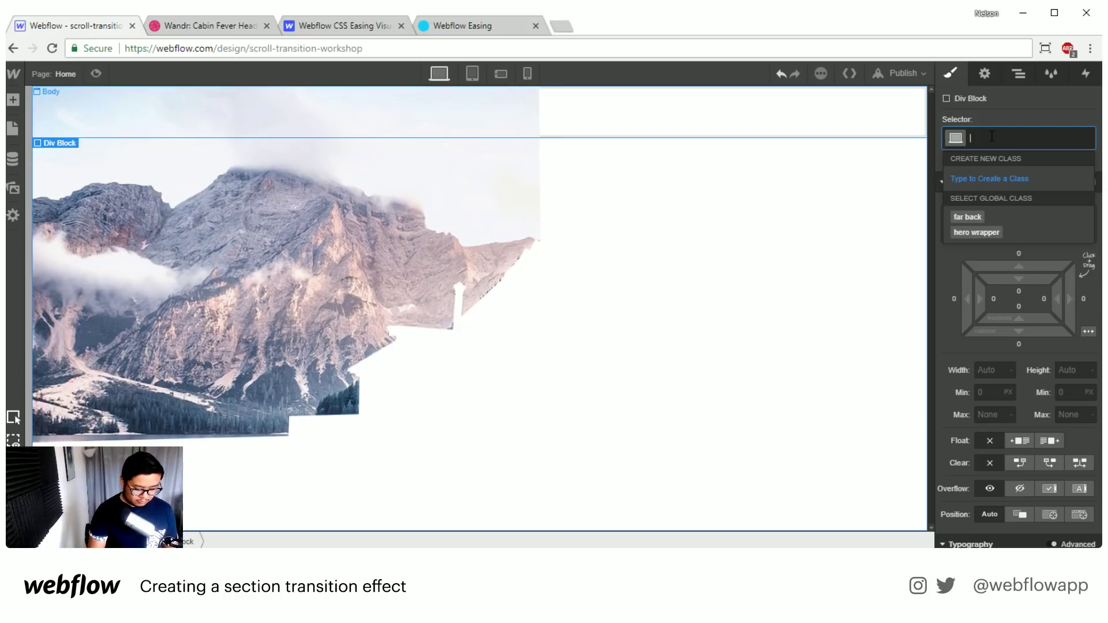
pyautogui.write('mid back')
pyautogui.press('Return')
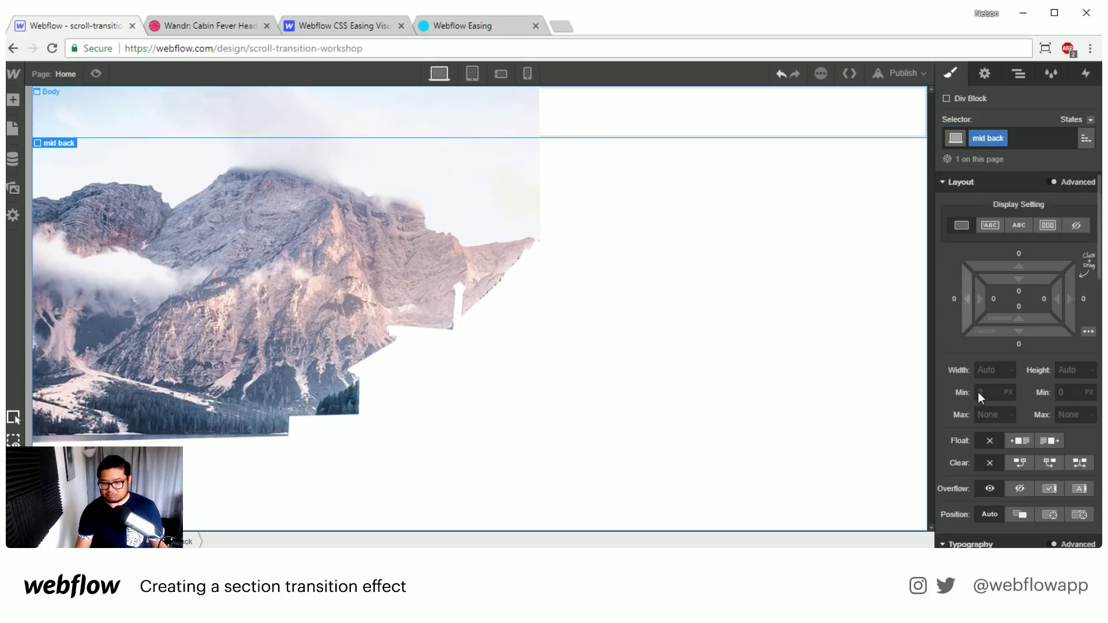
# Position the mid back div absolutely with the full preset, giving it 0 px offsets on all four sides.
pyautogui.scroll(-5, 978, 392)
pyautogui.click(1054, 375)
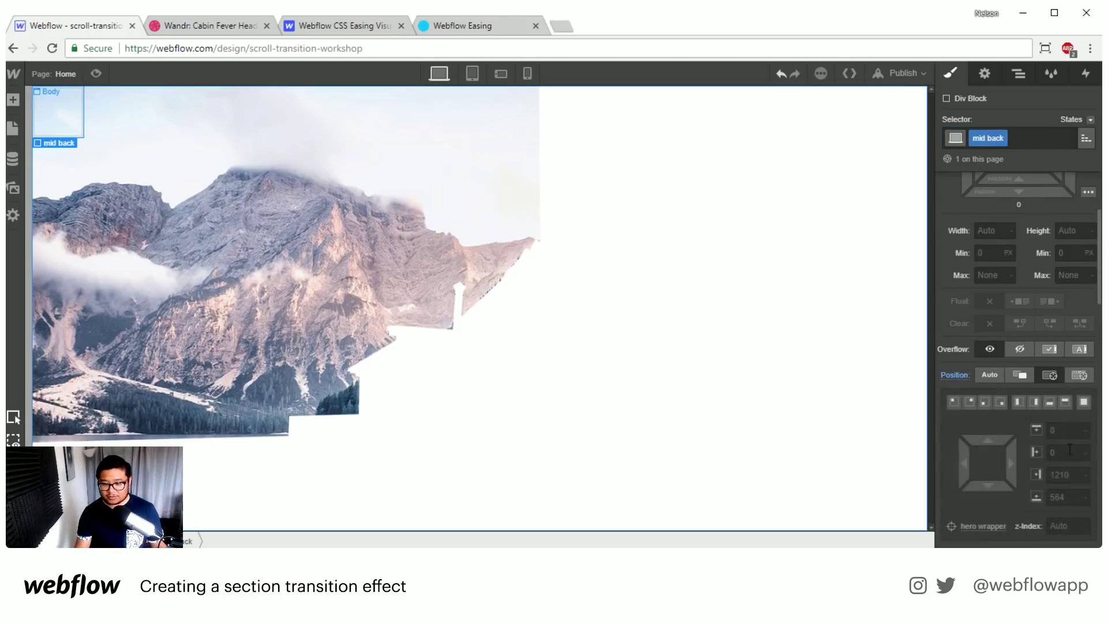
pyautogui.click(1084, 403)
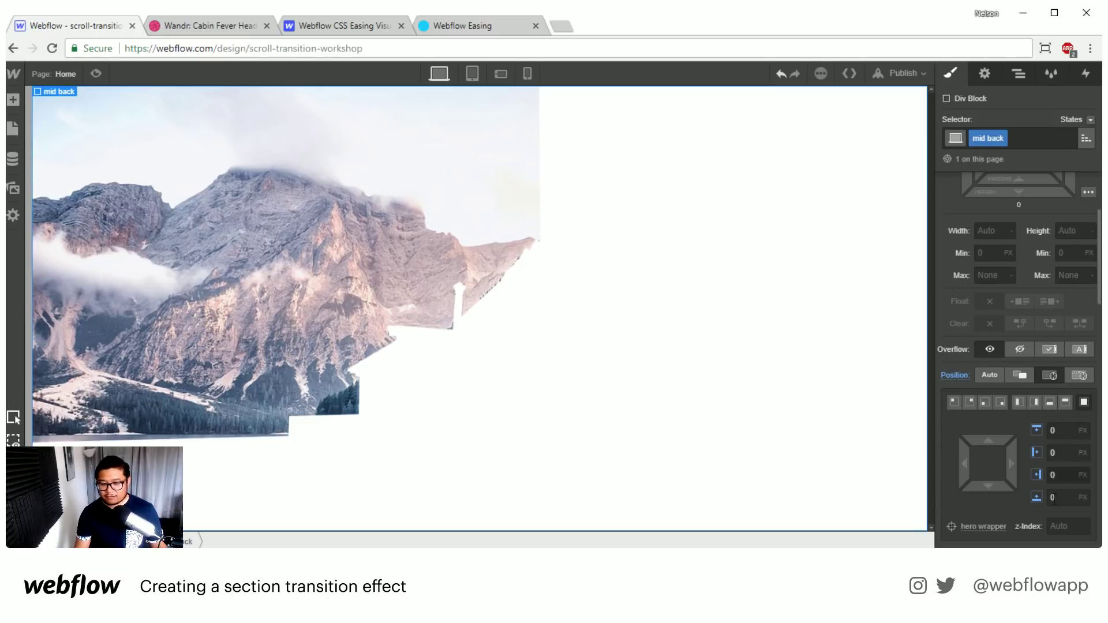
# Select the far back div and reset its height setting.
pyautogui.click(1026, 73)
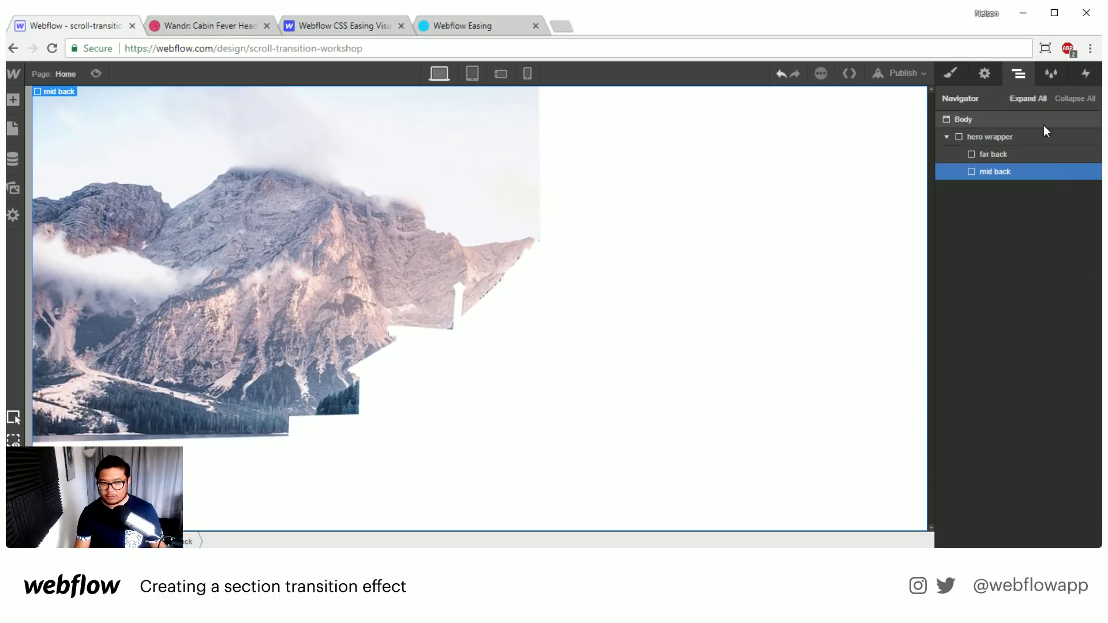
pyautogui.doubleClick(993, 154)
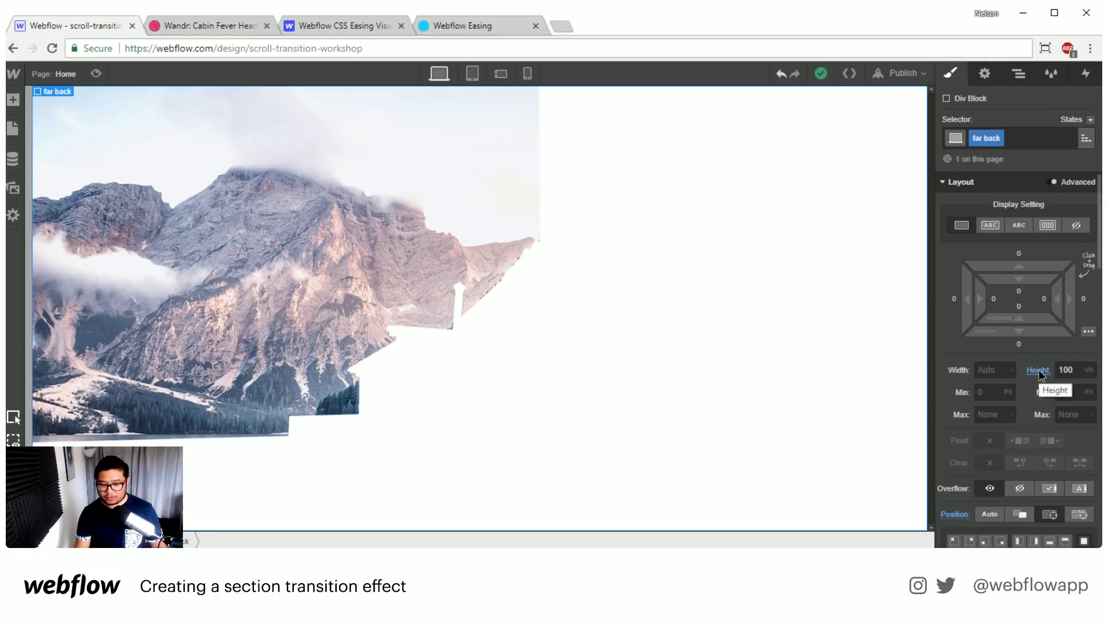
pyautogui.click(1039, 372)
pyautogui.click(1042, 397)
# Add a background image to the mid back div and choose download-2.png from the assets.
pyautogui.click(1018, 73)
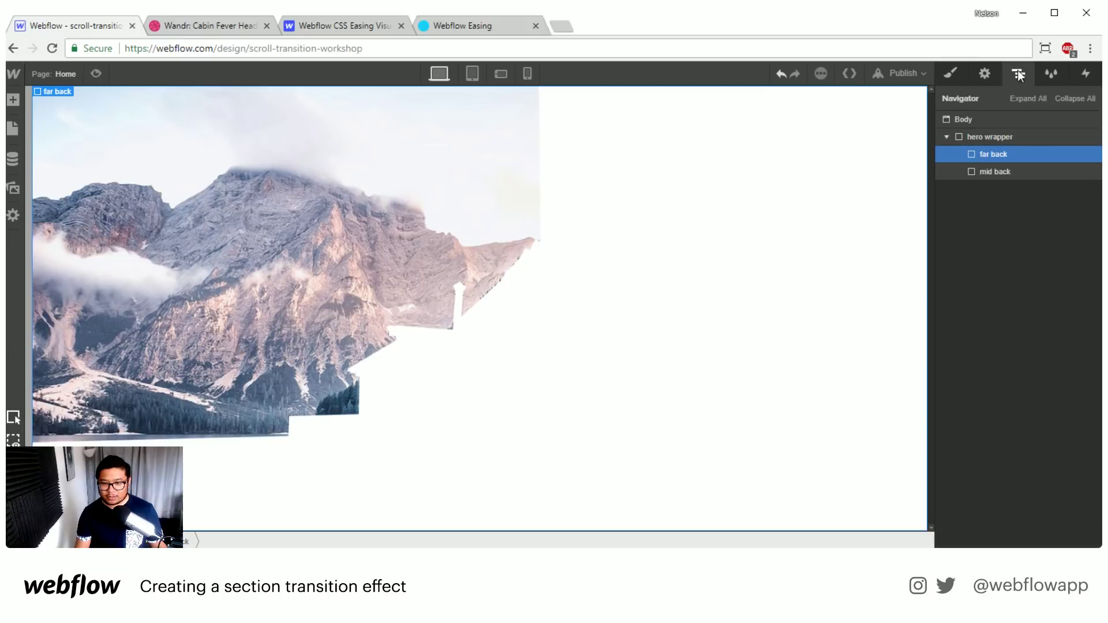
pyautogui.click(1016, 172)
pyautogui.click(951, 73)
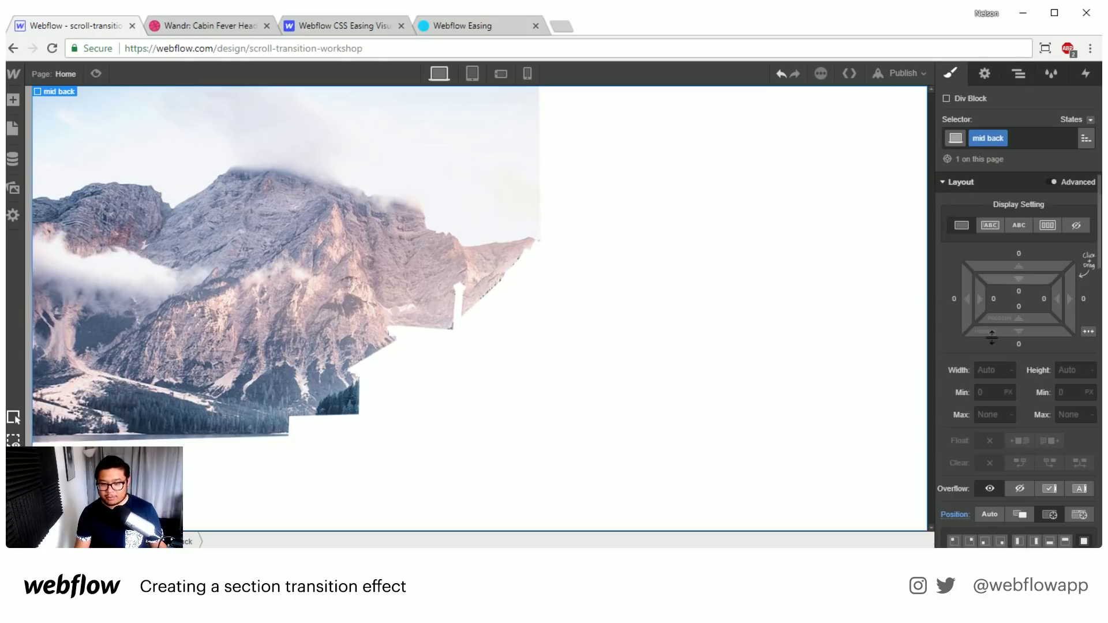
pyautogui.scroll(-5, 1029, 351)
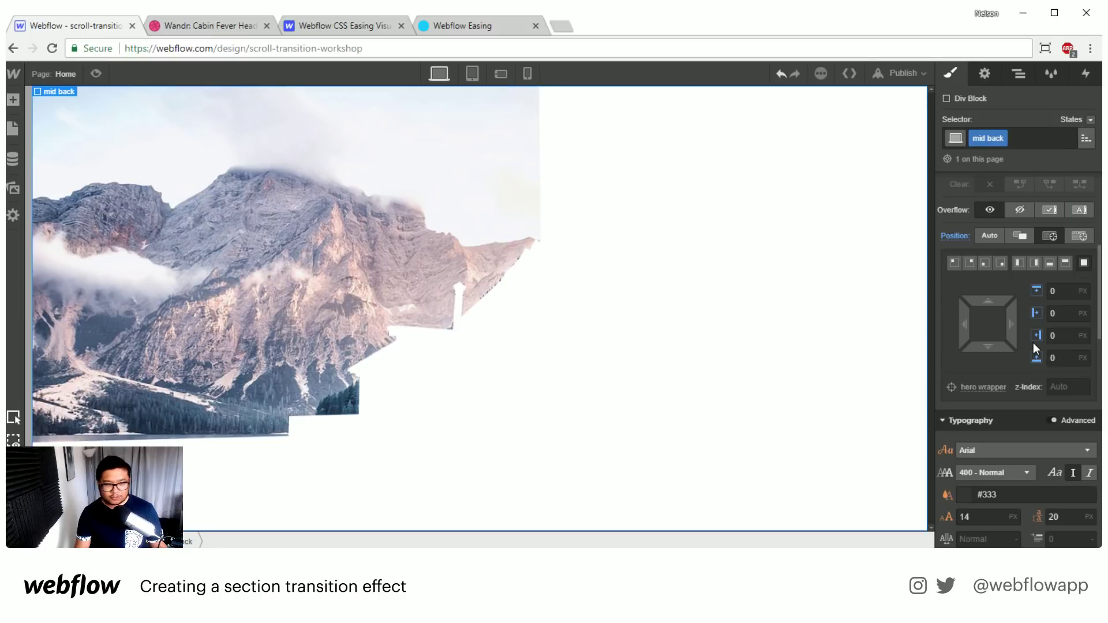
pyautogui.scroll(-6, 1033, 341)
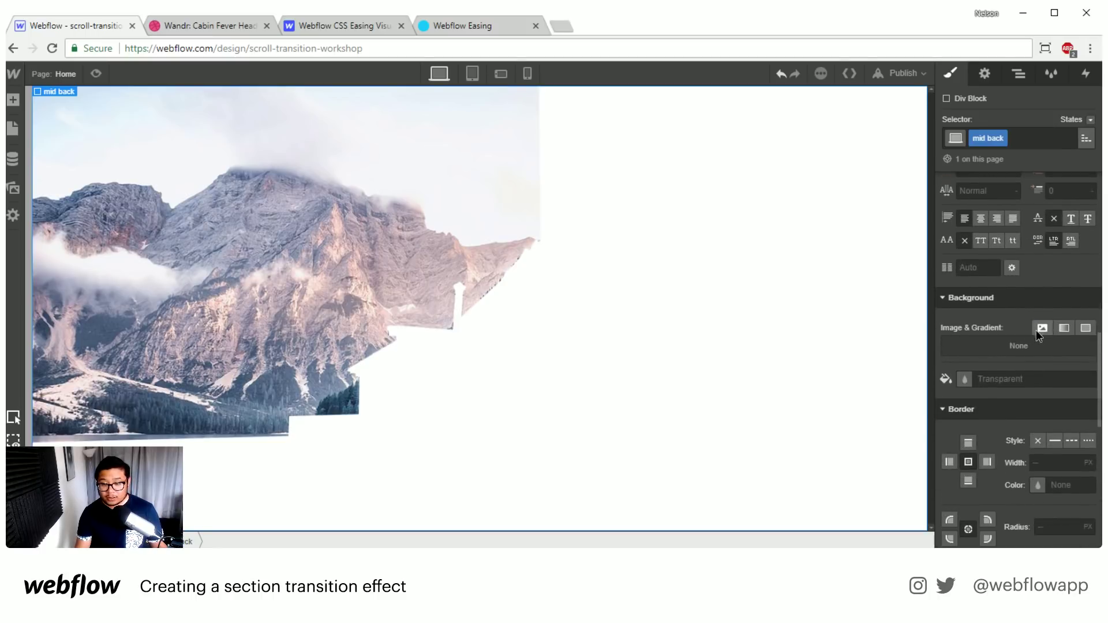
pyautogui.click(1039, 325)
pyautogui.click(997, 196)
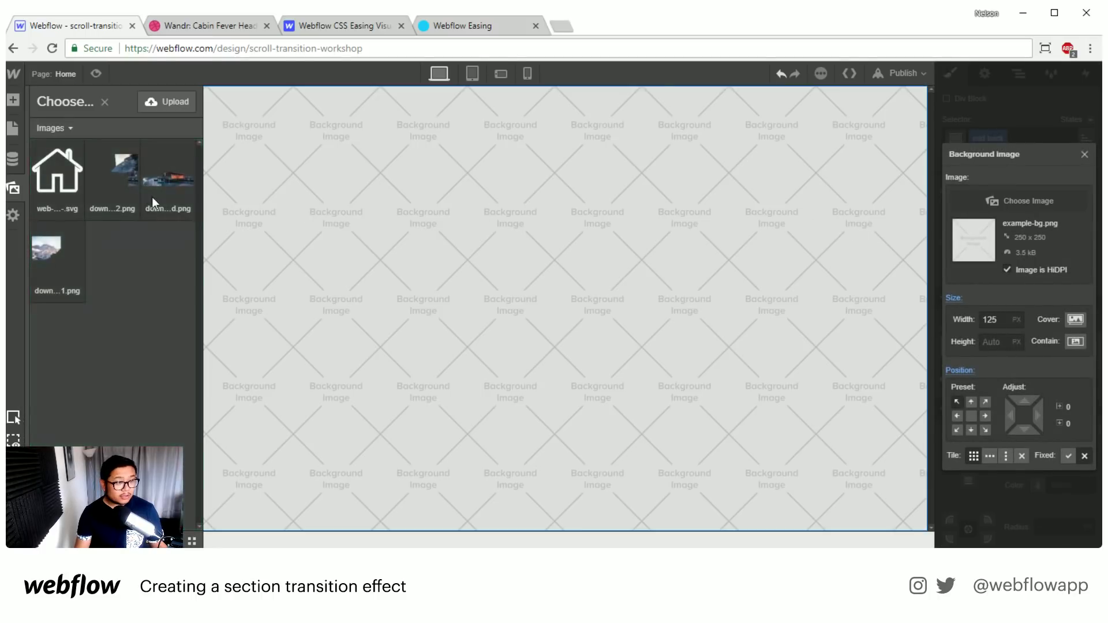
pyautogui.click(152, 195)
pyautogui.click(125, 167)
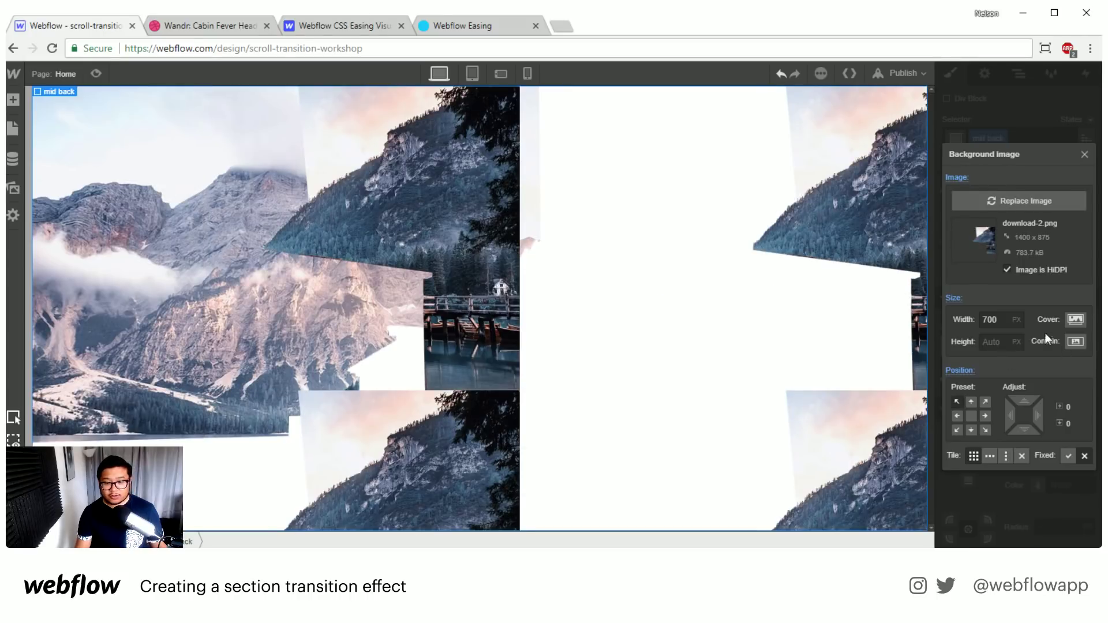
# Set the mid back div's background image to cover the block, centred at 50% by 50%, with no tiling.
pyautogui.click(1077, 320)
pyautogui.click(972, 415)
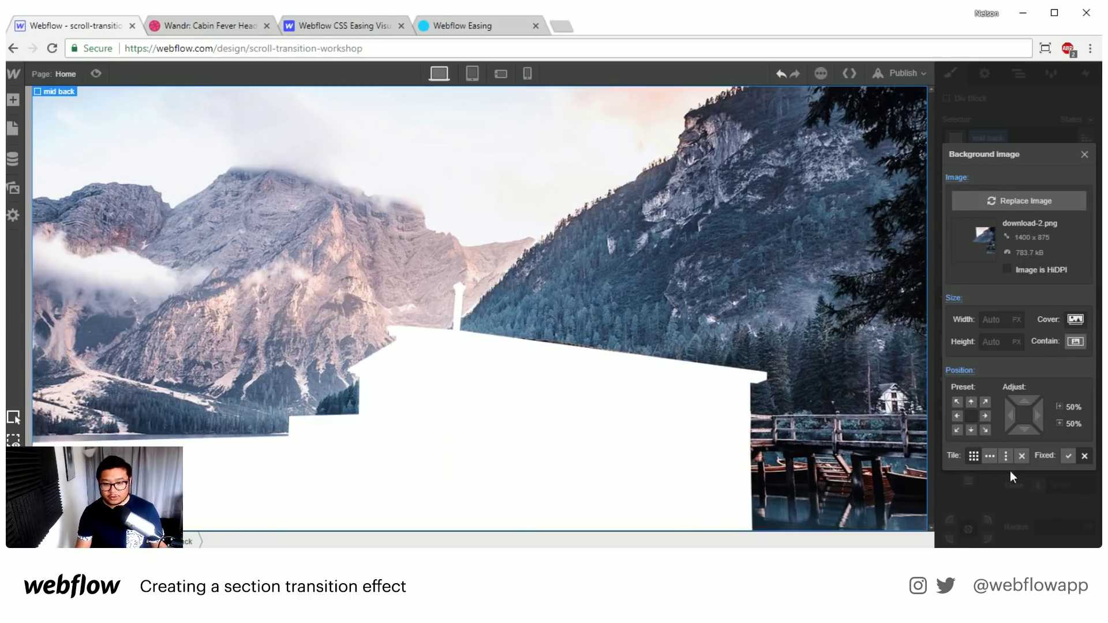
pyautogui.click(1022, 456)
pyautogui.click(1083, 153)
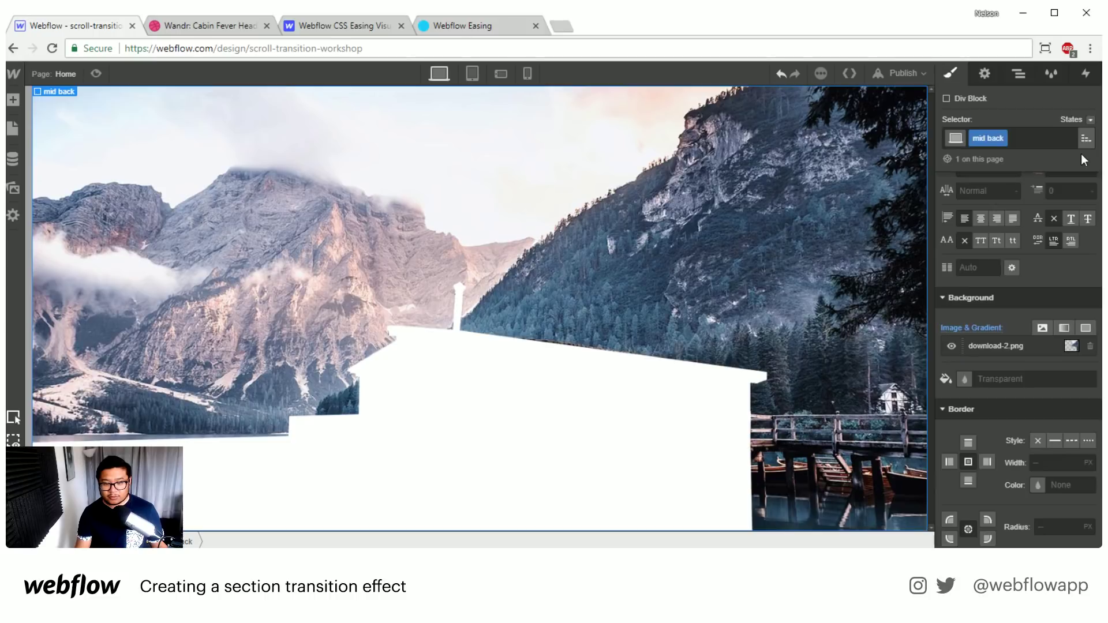
# Move the mid back div above far back in the element hierarchy and add a new div block above it inside the hero wrapper.
pyautogui.click(1016, 75)
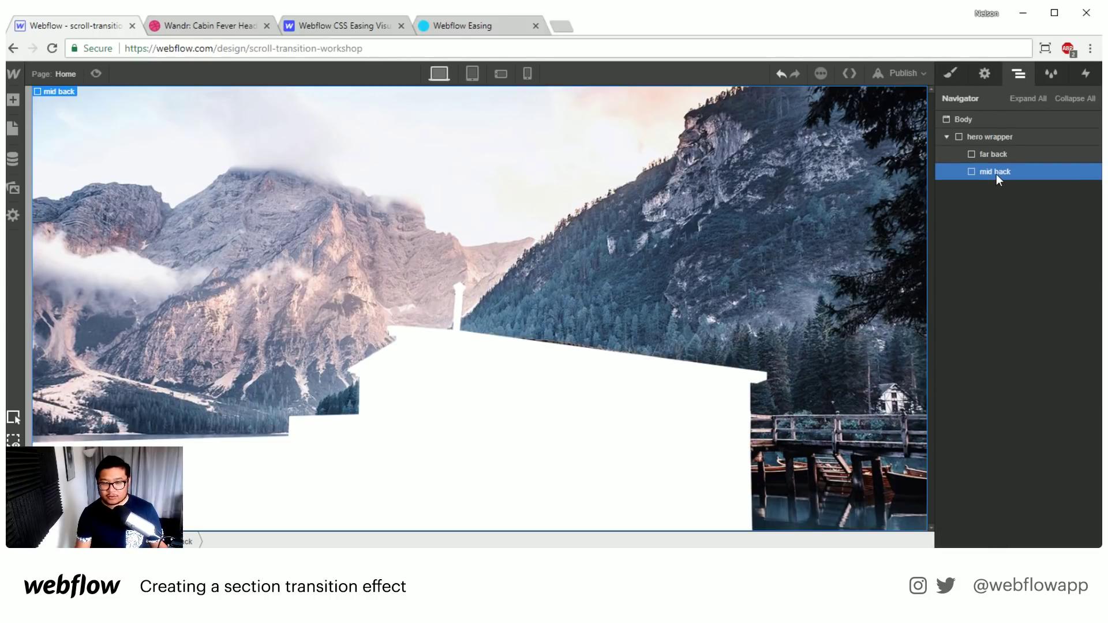
pyautogui.moveTo(996, 174); pyautogui.dragTo(1009, 150)
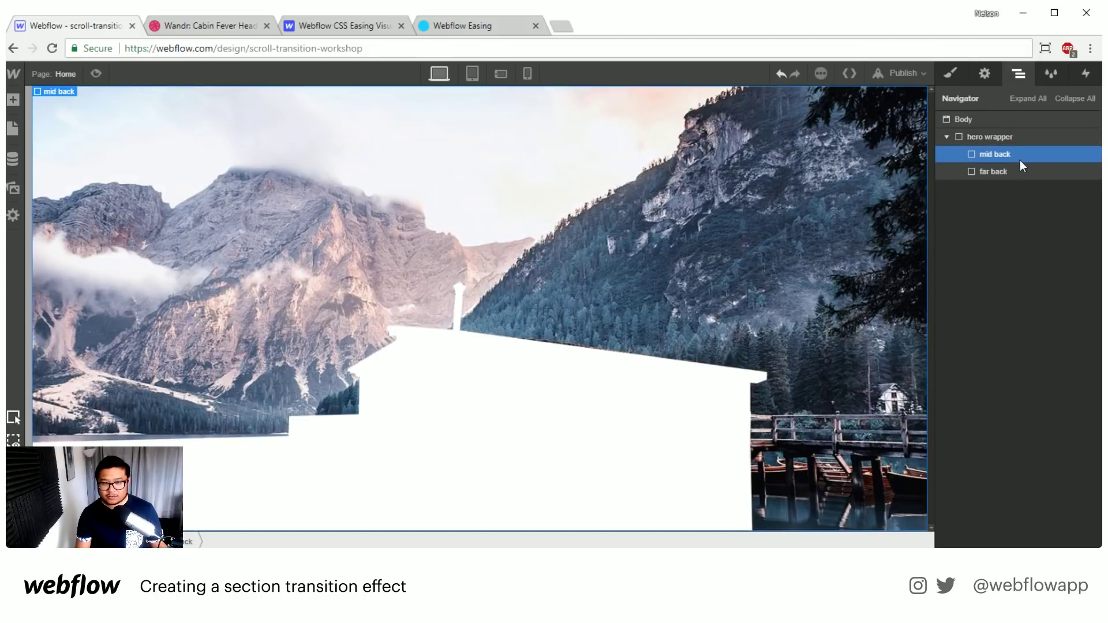
pyautogui.press('a')
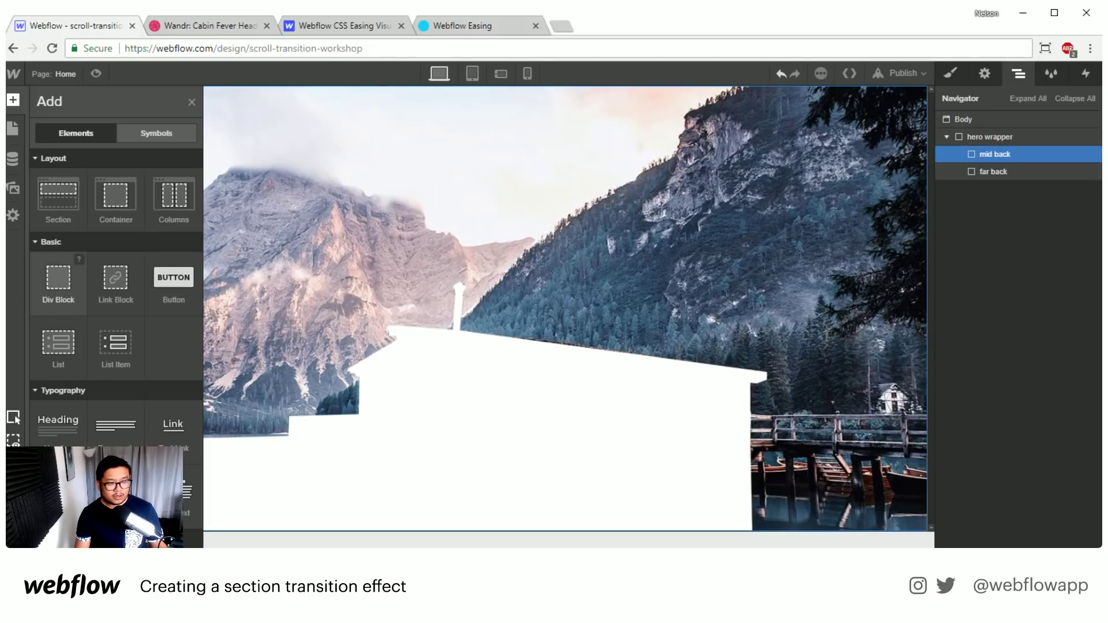
pyautogui.moveTo(58, 280); pyautogui.dragTo(1004, 155)
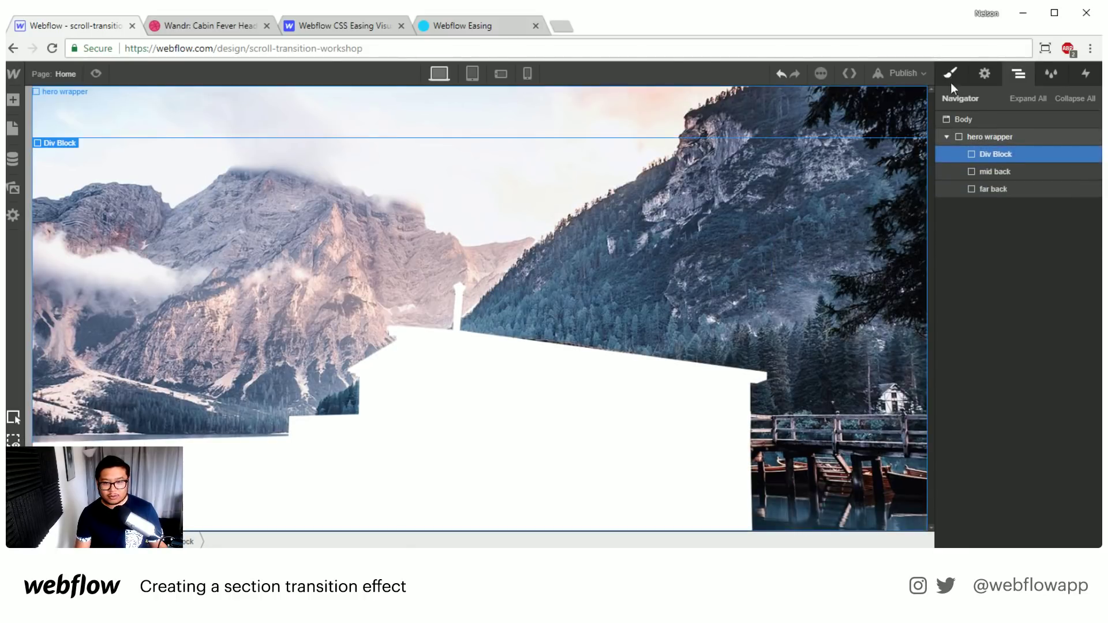
# Give the new div block in the hero wrapper the class "cabin".
pyautogui.click(950, 82)
pyautogui.click(1019, 140)
pyautogui.write('cabin')
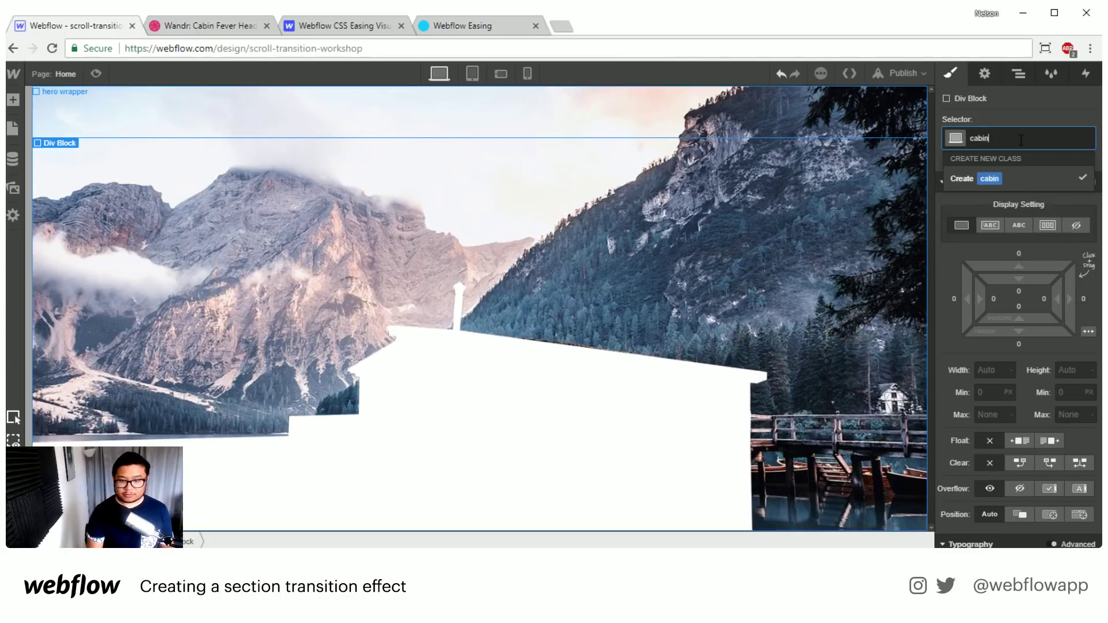
pyautogui.press('Return')
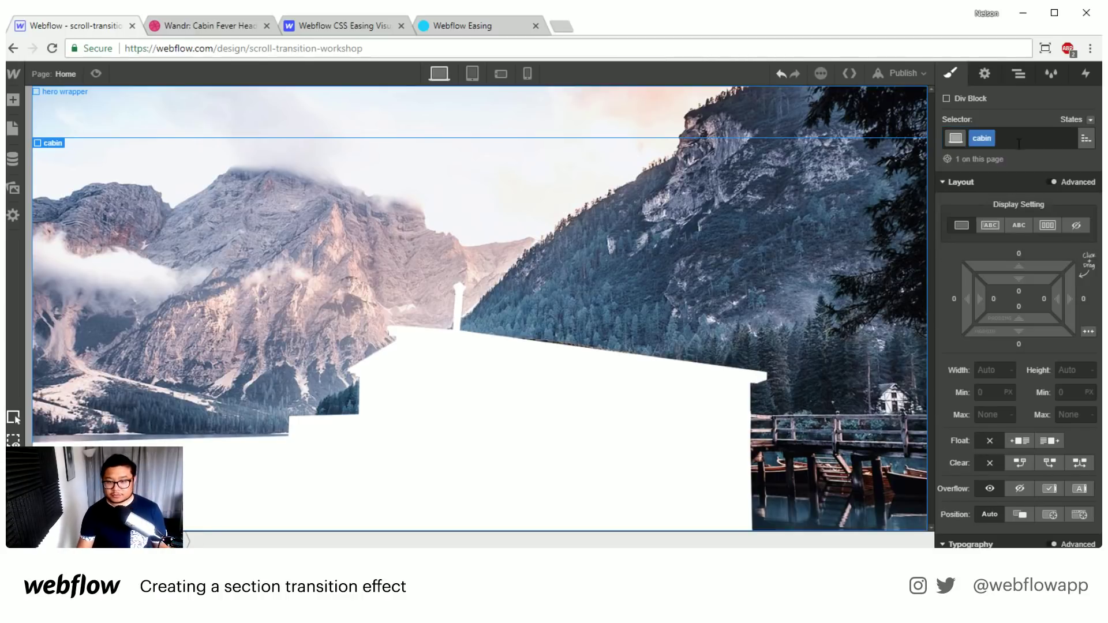
# Position the cabin div absolutely with the full preset, giving it 0 px offsets on all four sides.
pyautogui.click(1049, 514)
pyautogui.scroll(-3, 1067, 433)
pyautogui.click(1084, 332)
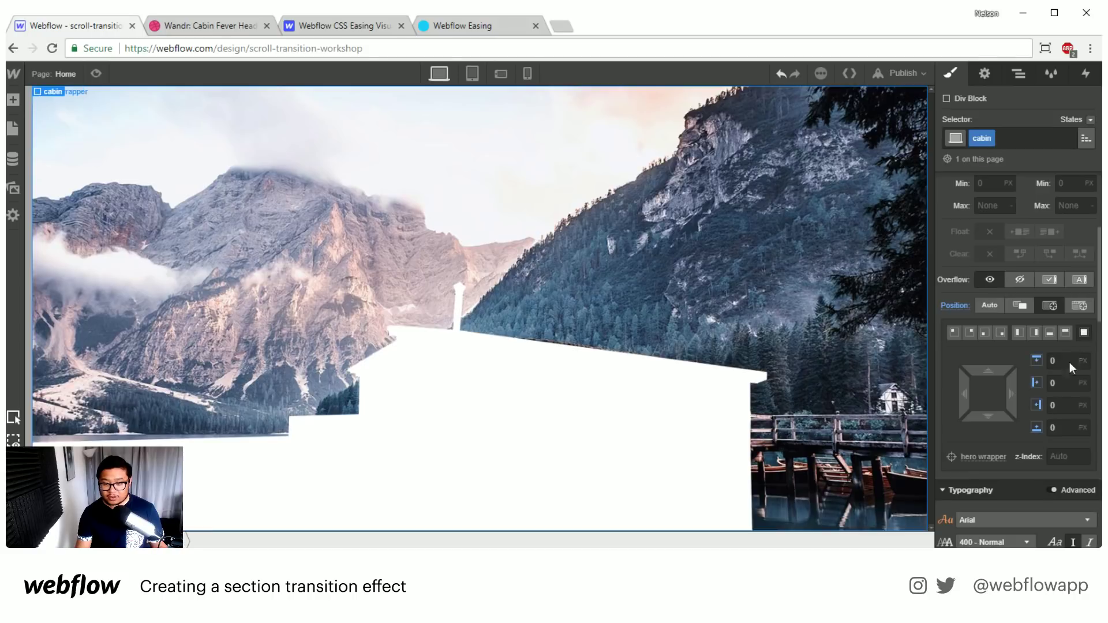
# Add a background image to the cabin div and choose download.png from the assets.
pyautogui.scroll(-6, 1049, 454)
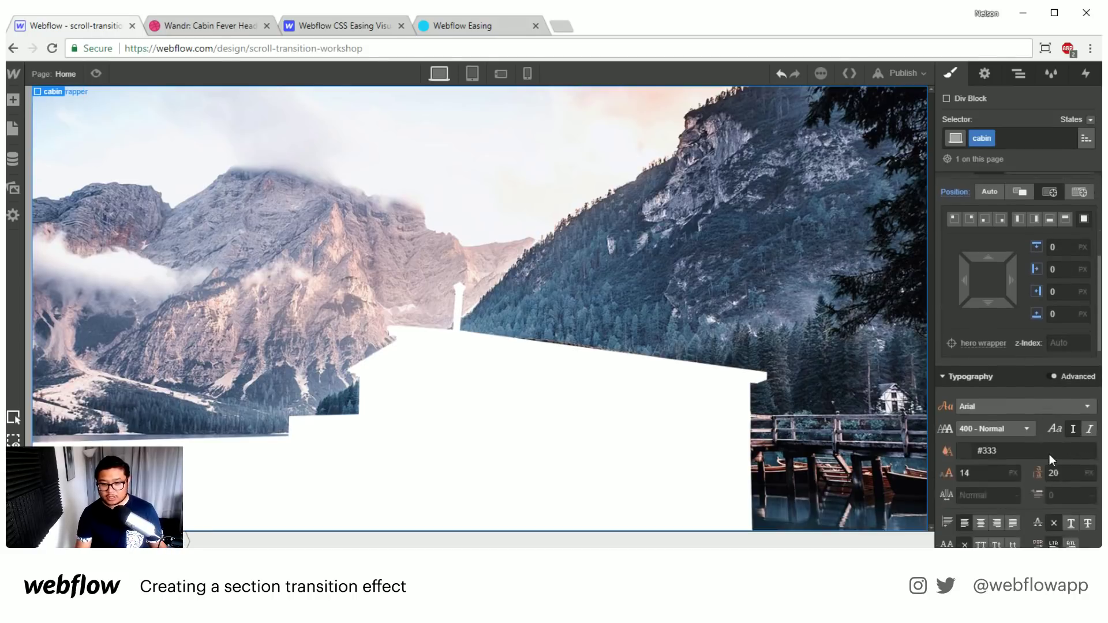
pyautogui.click(1041, 398)
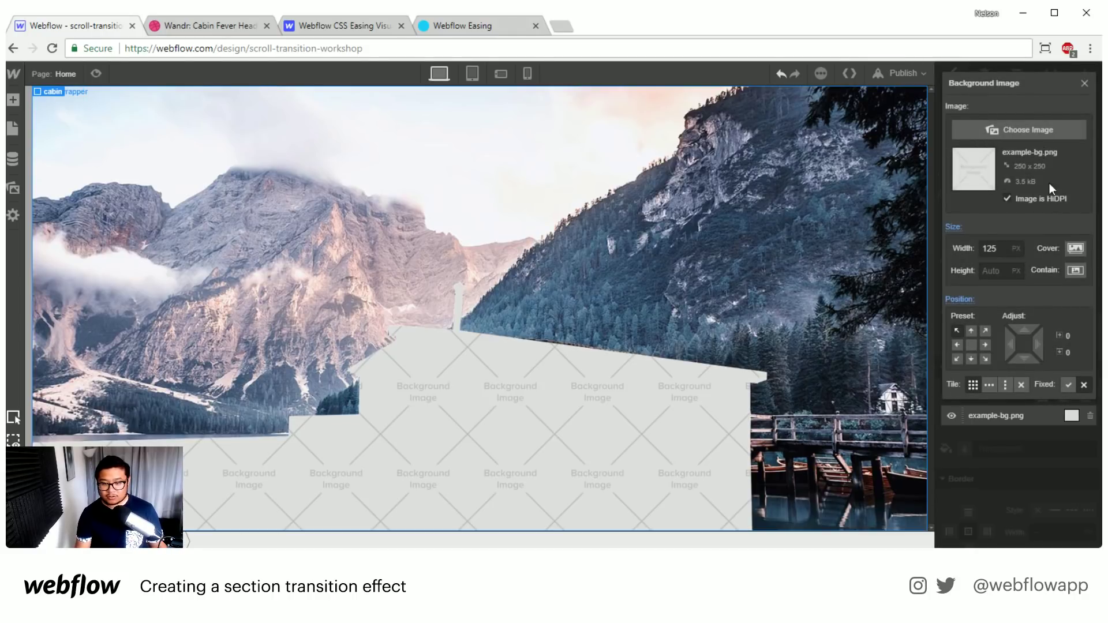
pyautogui.click(1028, 129)
pyautogui.click(189, 181)
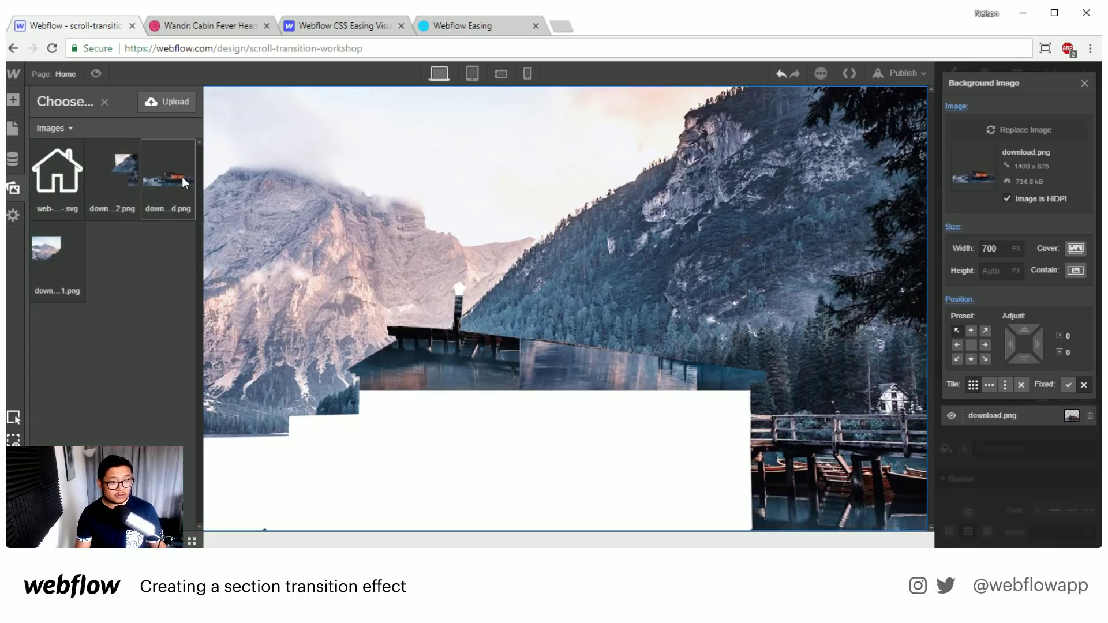
# Set the cabin div's background image to cover the block, centred at 50% by 50%, with no tiling.
pyautogui.click(1075, 248)
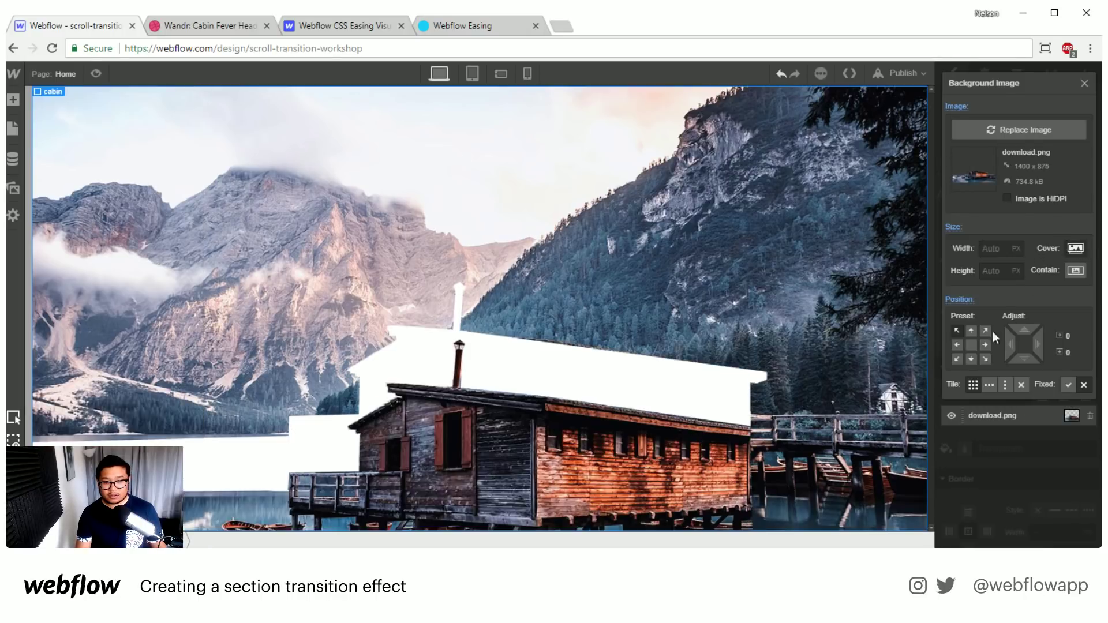
pyautogui.click(972, 345)
pyautogui.click(1021, 385)
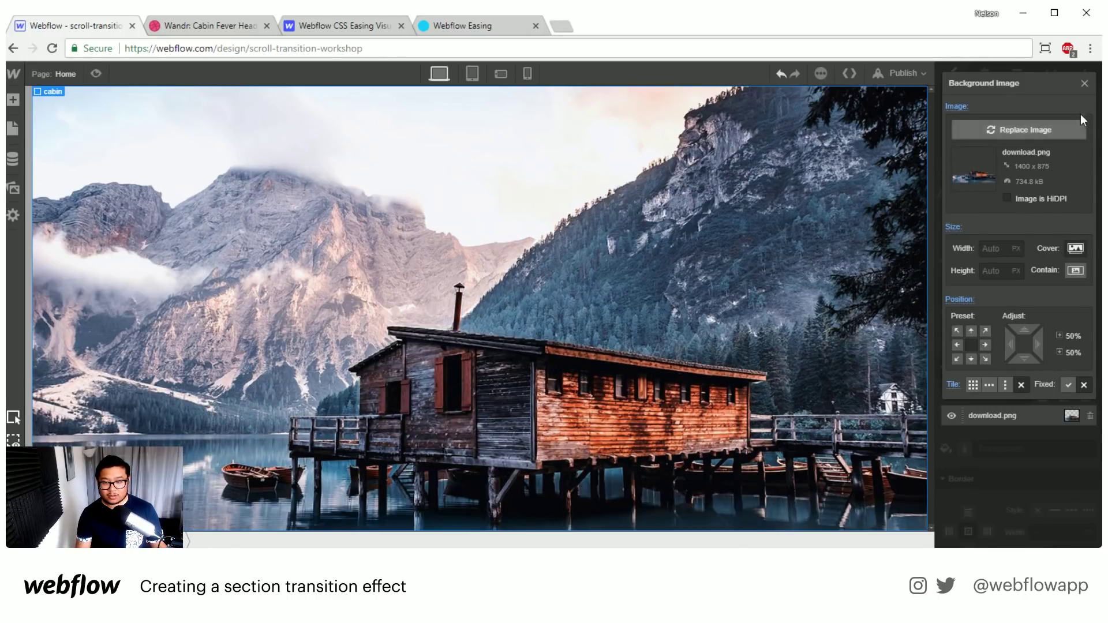
pyautogui.click(1084, 83)
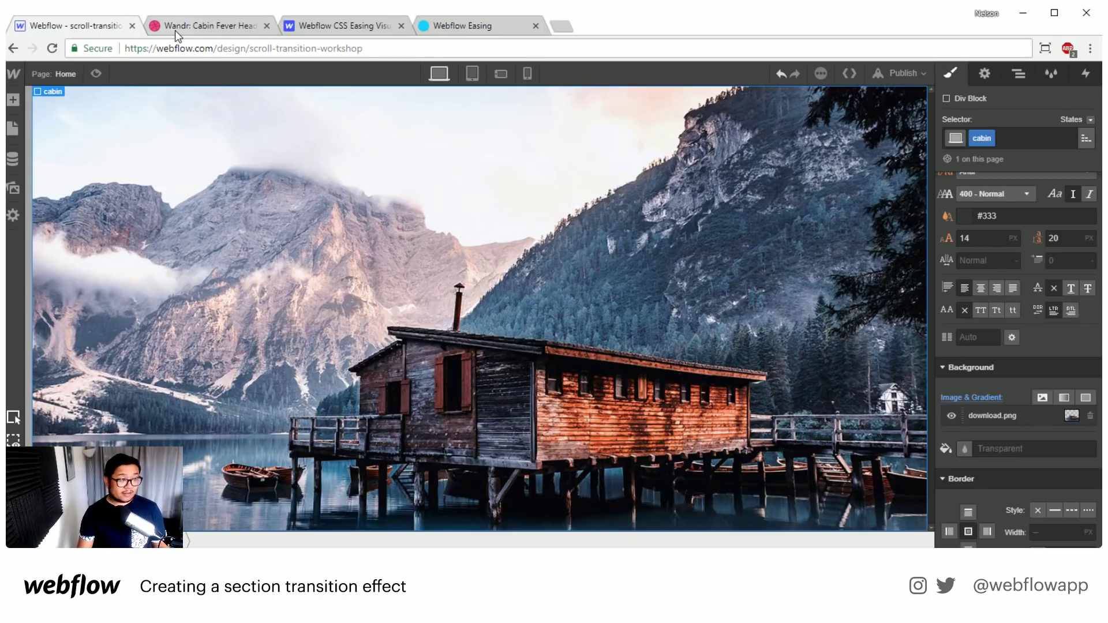
# Insert a div block inside the hero wrapper, between the cabin and mid back layers.
pyautogui.click(583, 399)
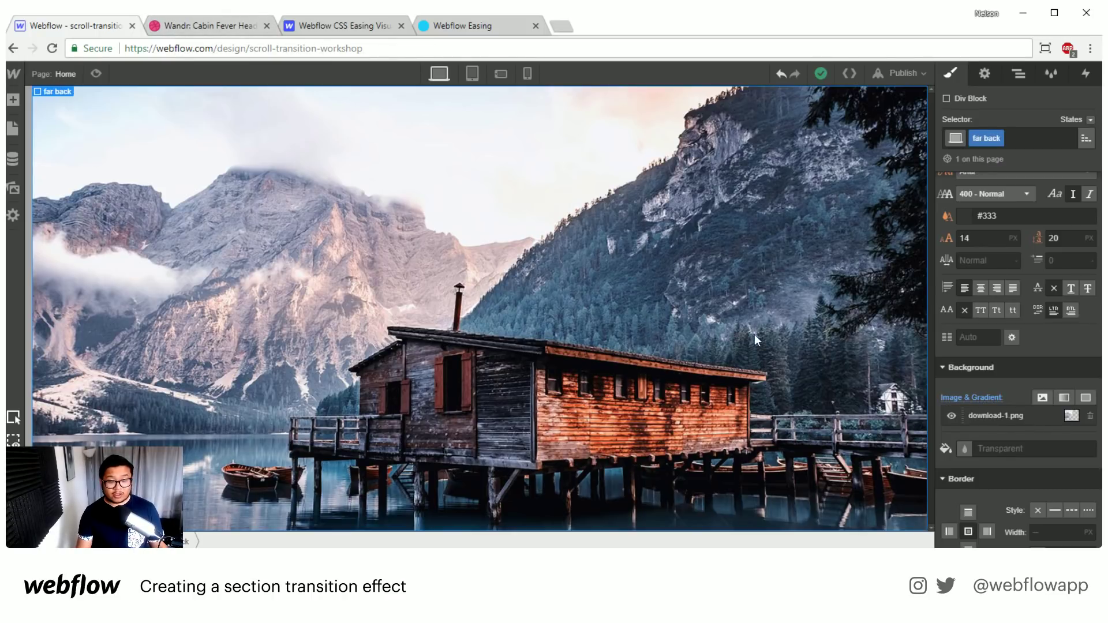
pyautogui.click(1017, 75)
pyautogui.press('a')
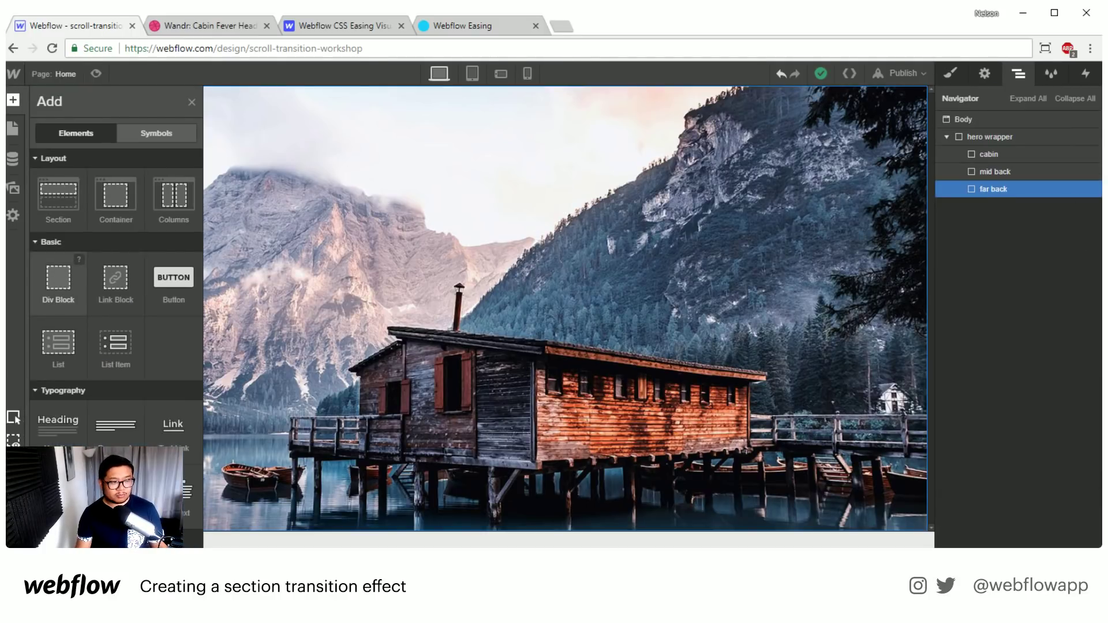
pyautogui.moveTo(58, 280); pyautogui.dragTo(1016, 165)
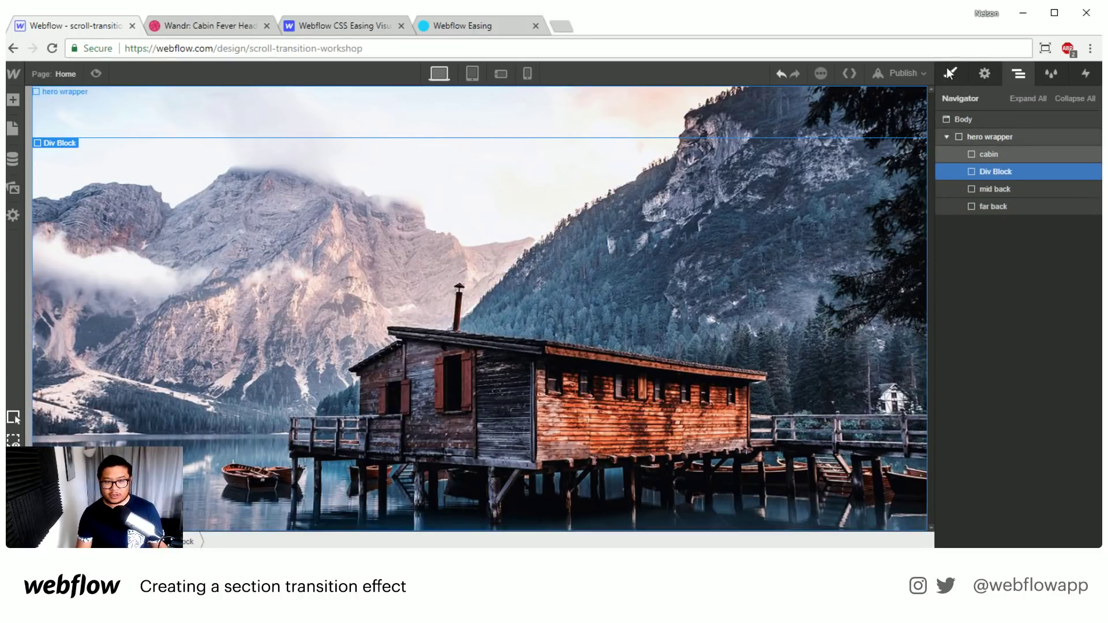
# Give the new div block in the hero wrapper the class "hero content".
pyautogui.press('s')
pyautogui.click(1003, 140)
pyautogui.write('hero content')
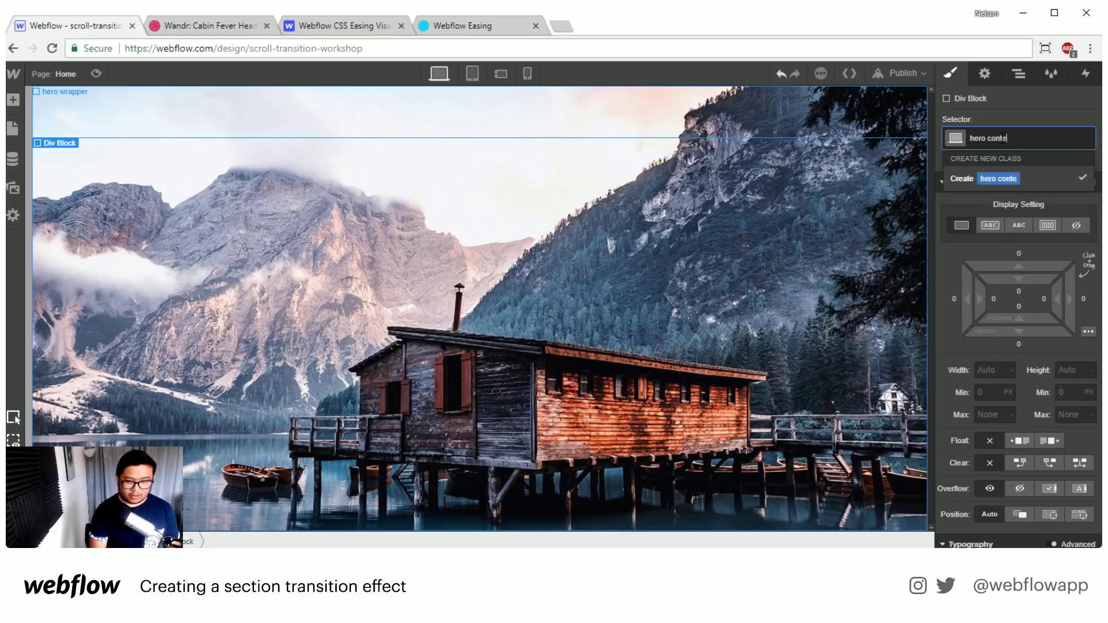
pyautogui.press('Return')
# Position the hero content div absolutely with the full preset, giving it 0 px offsets on all four sides.
pyautogui.scroll(-3, 1026, 424)
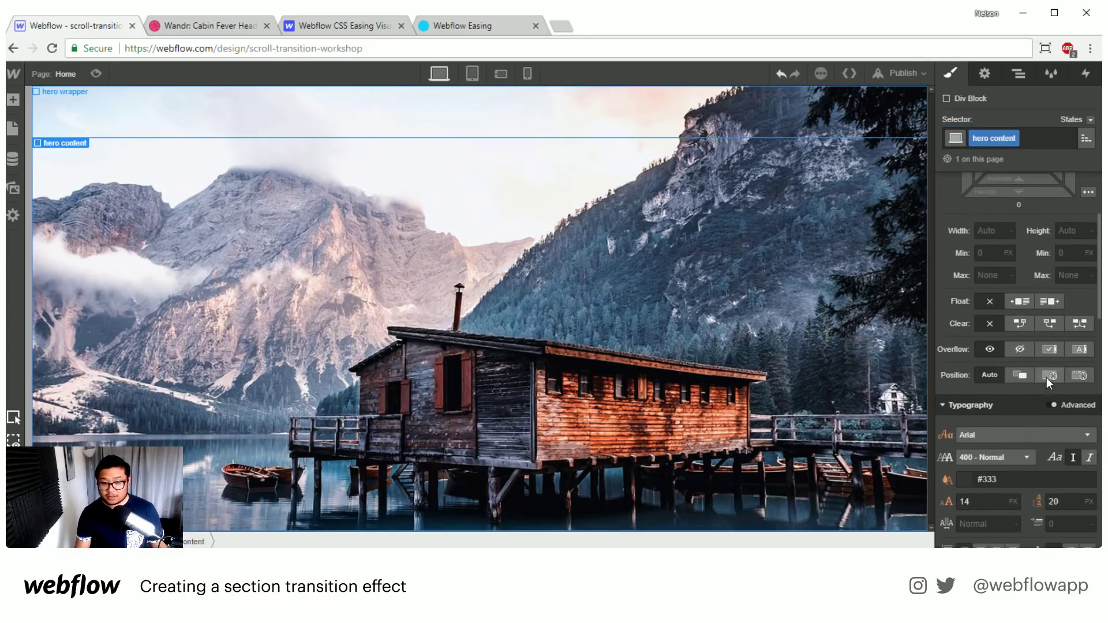
pyautogui.click(1050, 375)
pyautogui.click(1083, 402)
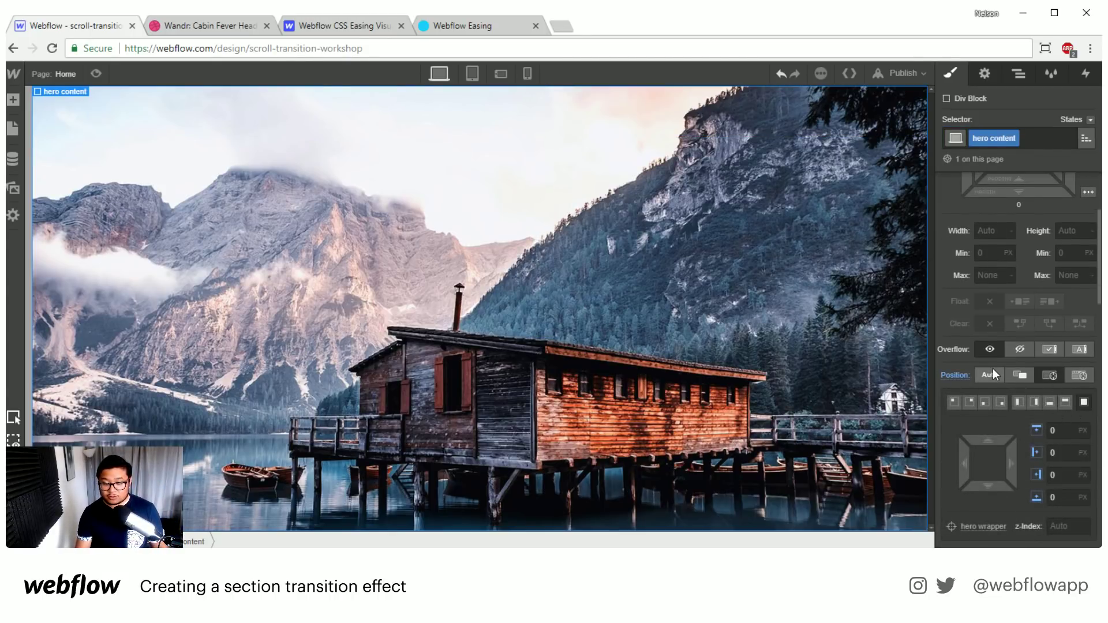
# Set the hero content div's display to flex, with its children centred for both justify and align.
pyautogui.scroll(2, 994, 368)
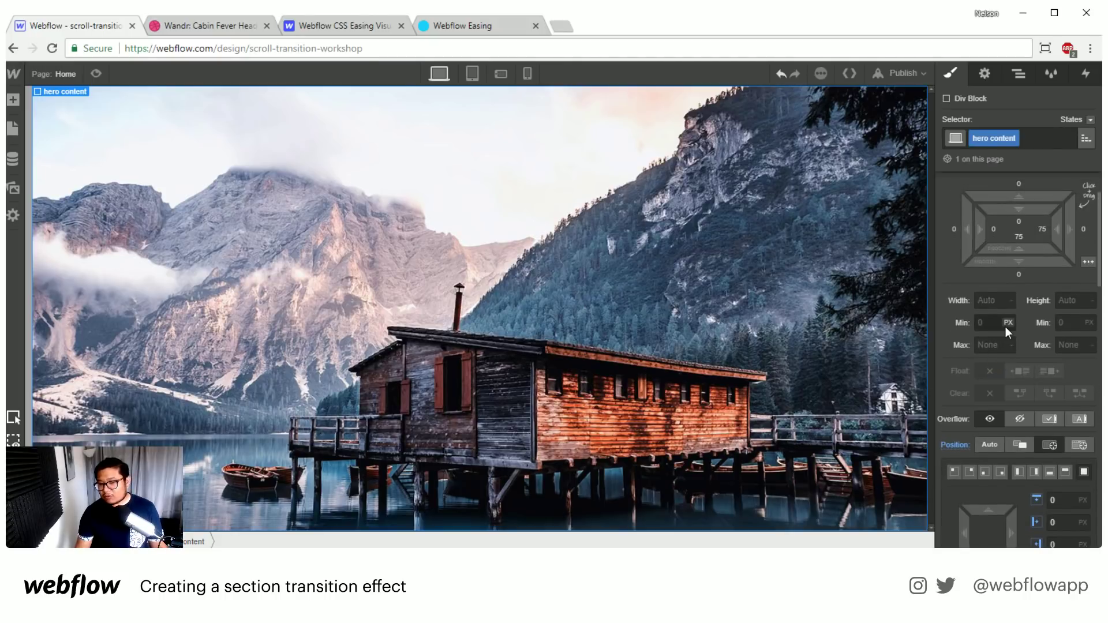
pyautogui.scroll(2, 1005, 326)
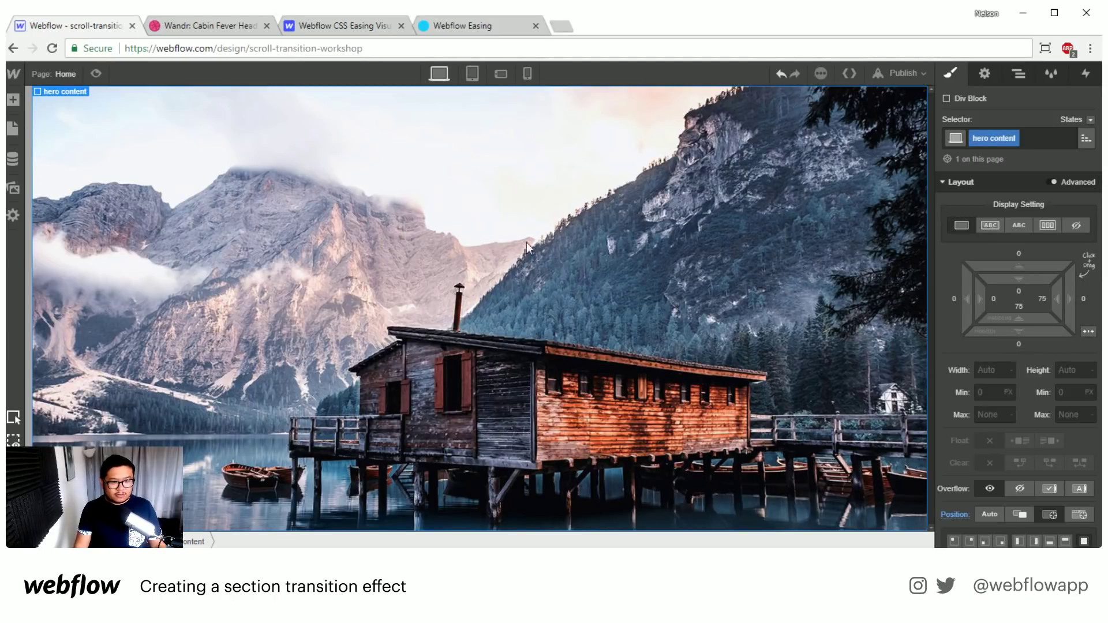
pyautogui.click(1050, 226)
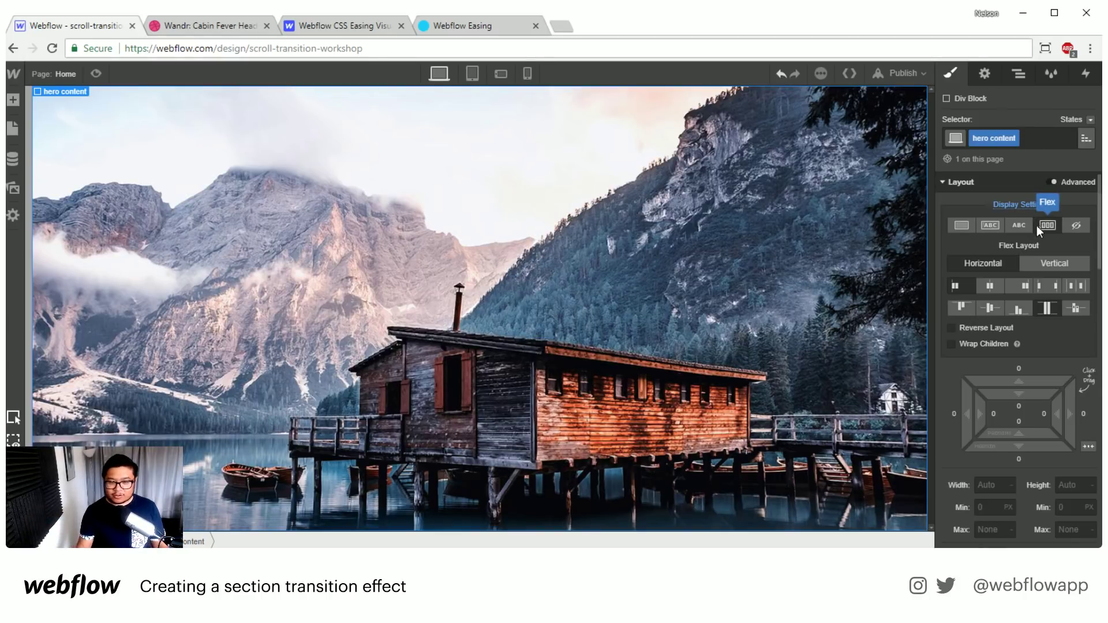
pyautogui.click(984, 287)
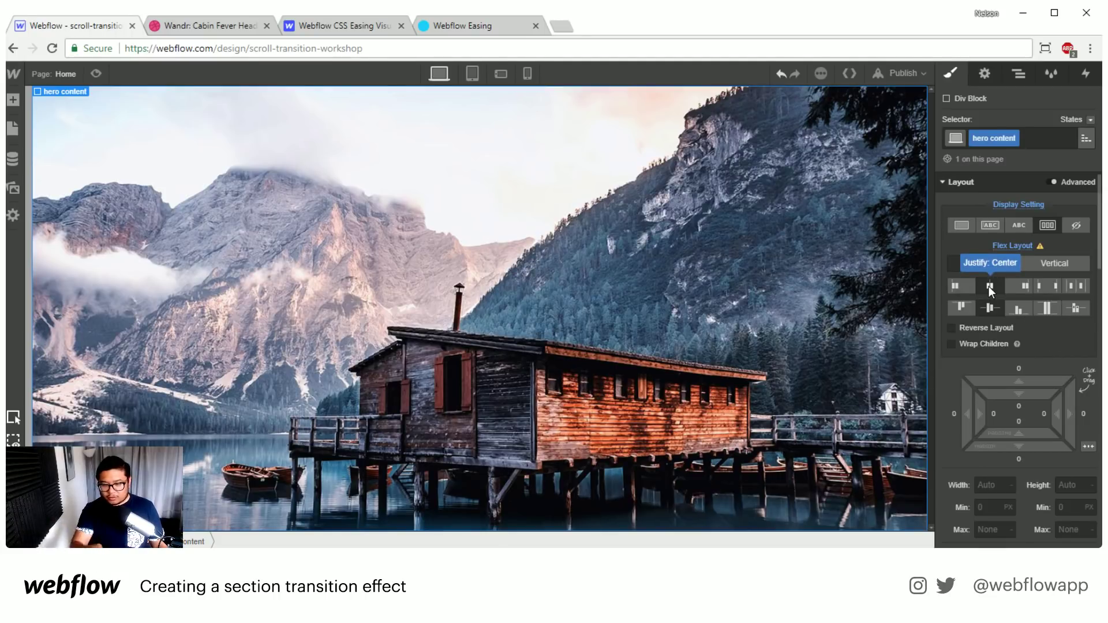
pyautogui.scroll(-6, 1003, 403)
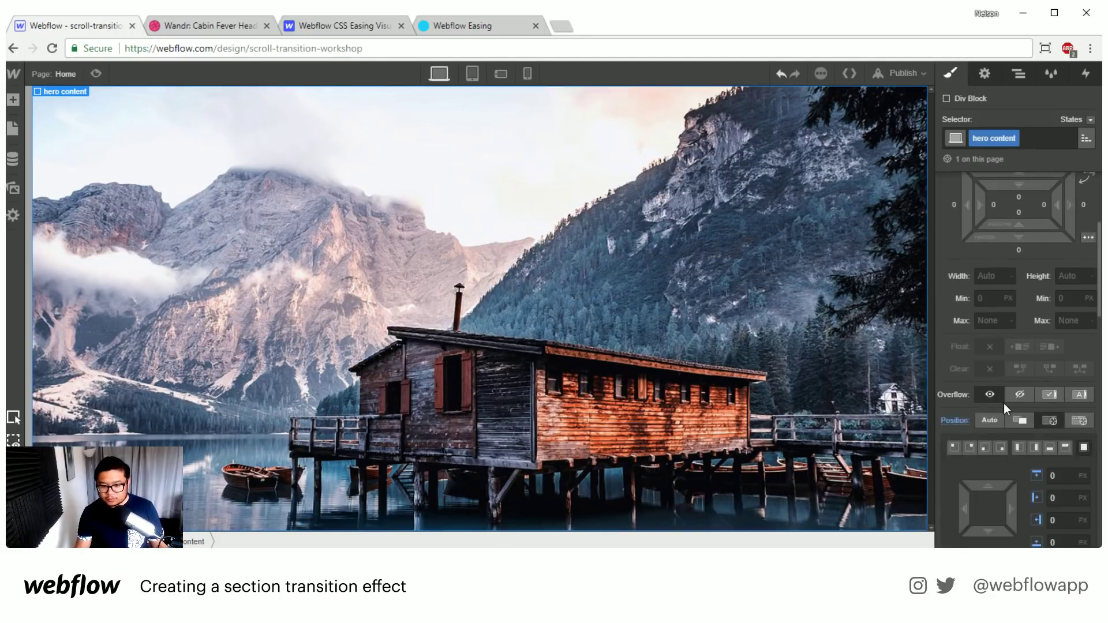
pyautogui.scroll(-3, 1023, 412)
pyautogui.scroll(8, 1023, 409)
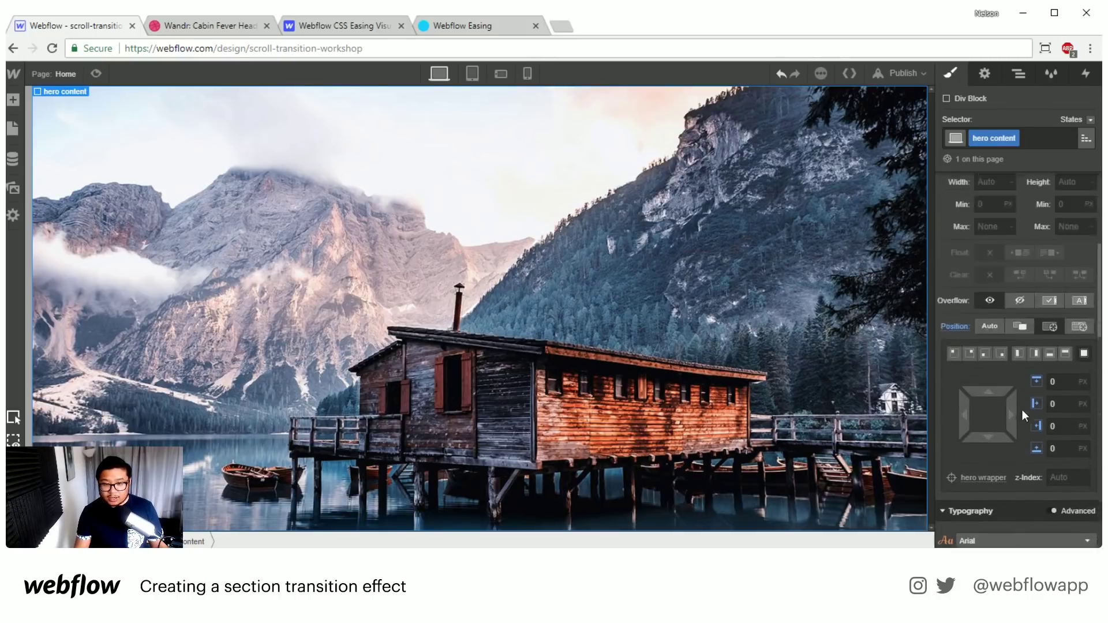
pyautogui.click(594, 248)
pyautogui.press('a')
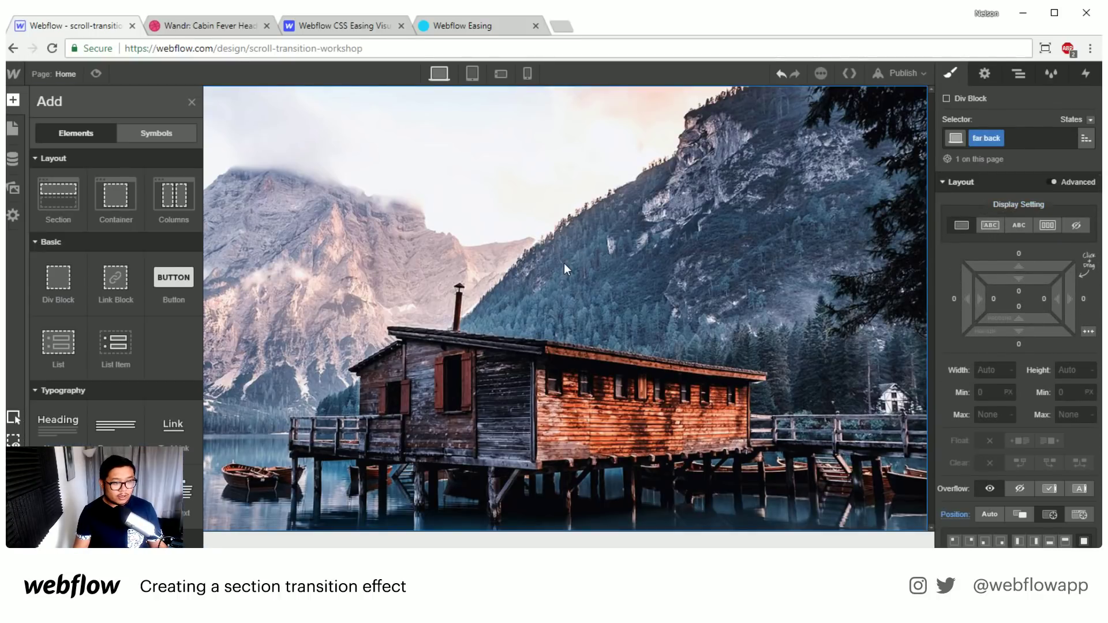
pyautogui.press('a')
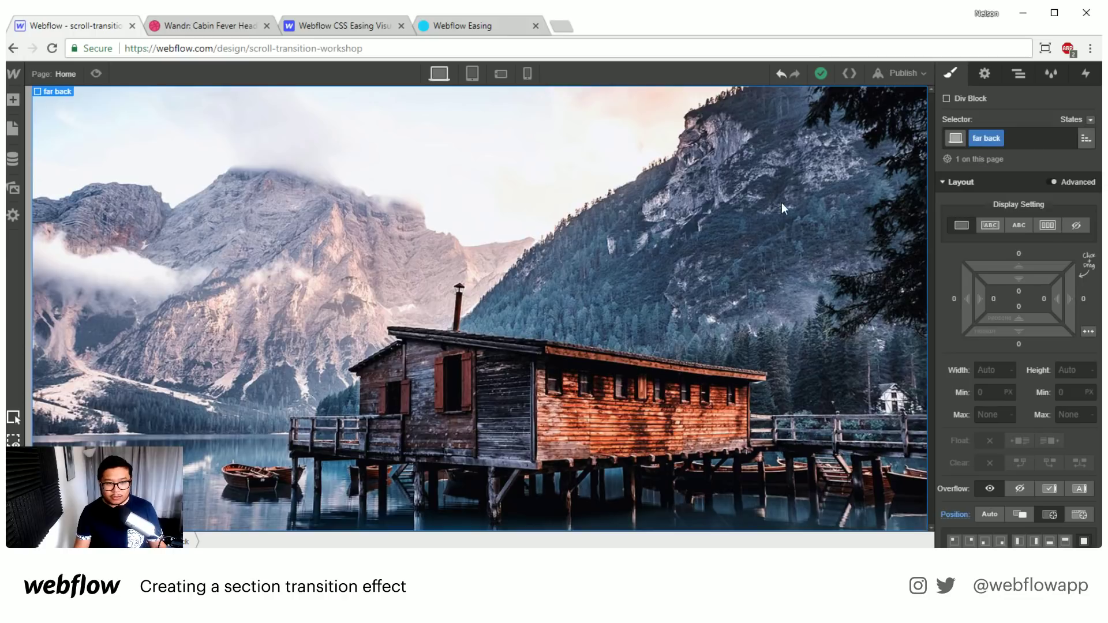
# Select the hero content div in the hero wrapper and change its flex layout to vertical.
pyautogui.click(1015, 77)
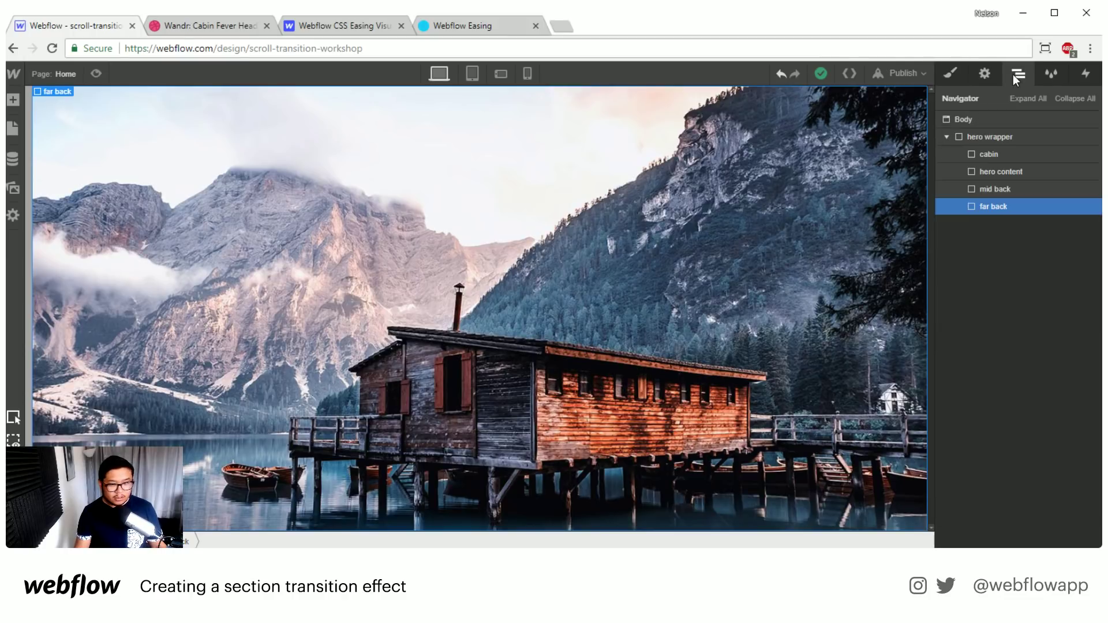
pyautogui.click(1018, 168)
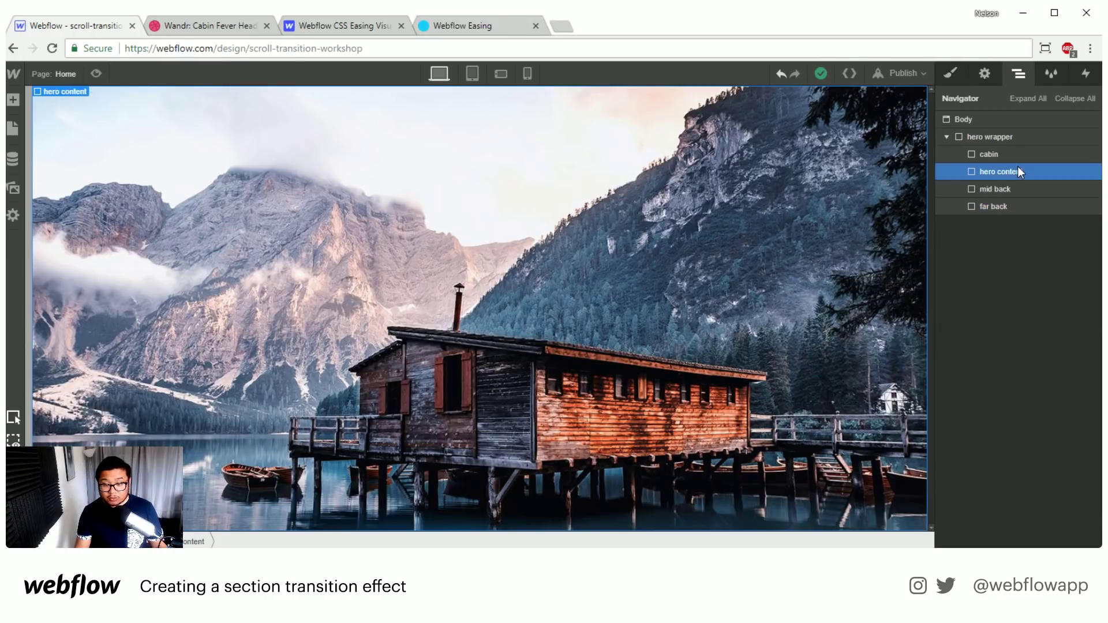
pyautogui.click(950, 74)
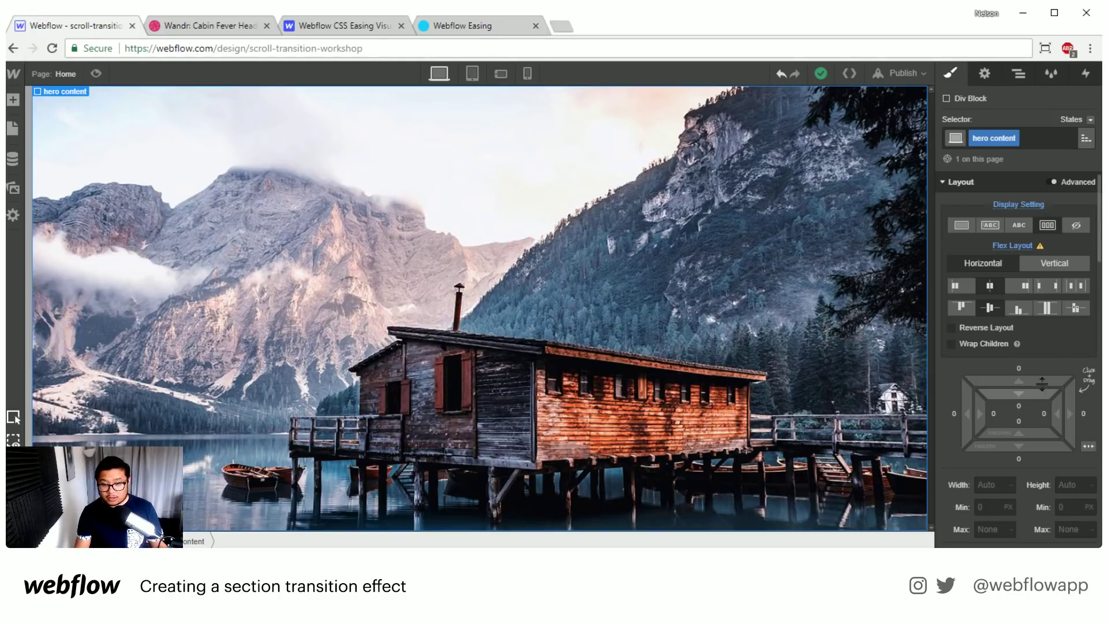
pyautogui.click(1041, 263)
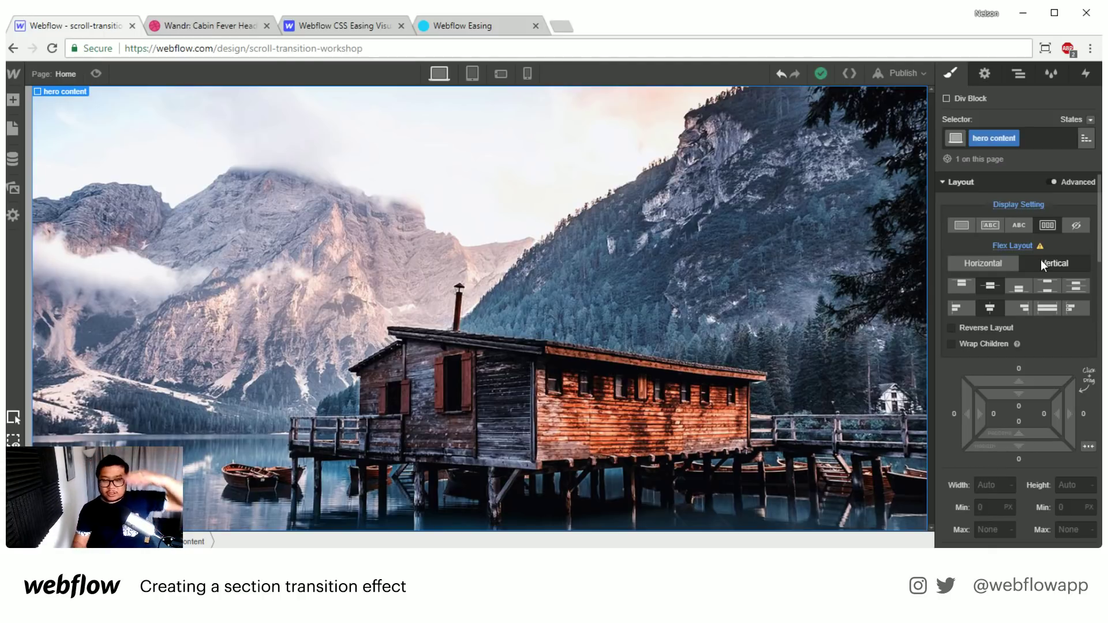
# Add a div block inside the hero content div.
pyautogui.click(1019, 74)
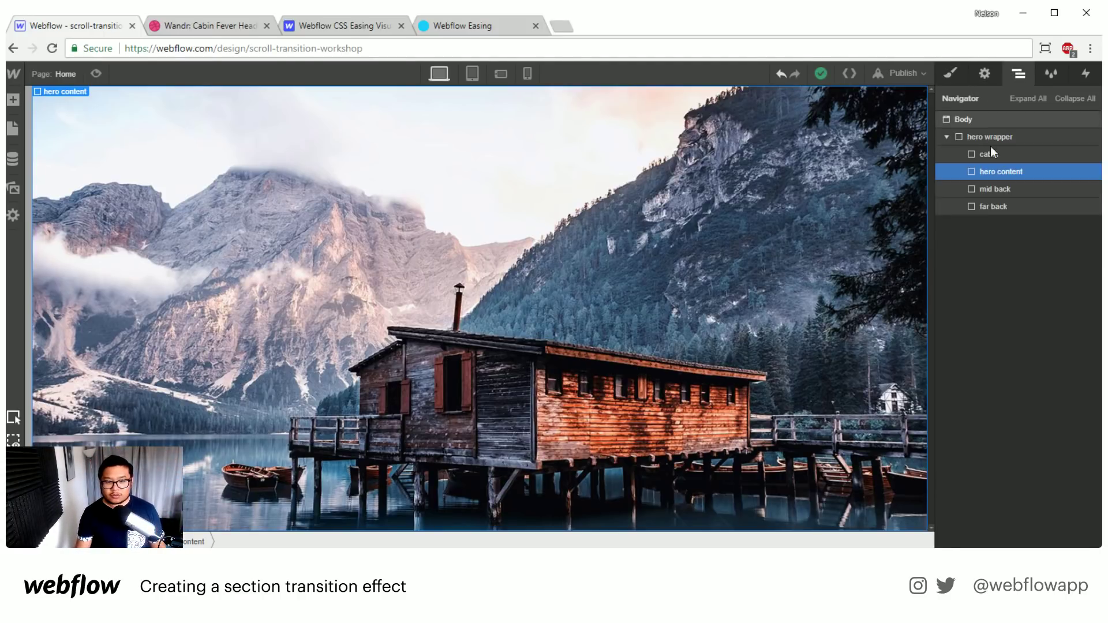
pyautogui.press('a')
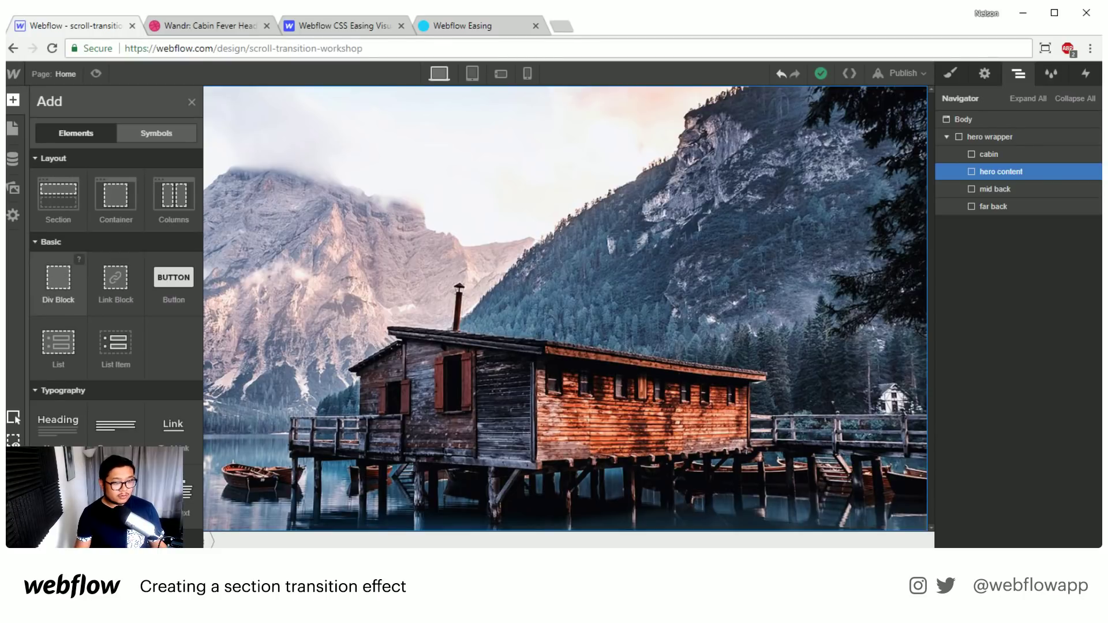
pyautogui.click(57, 280)
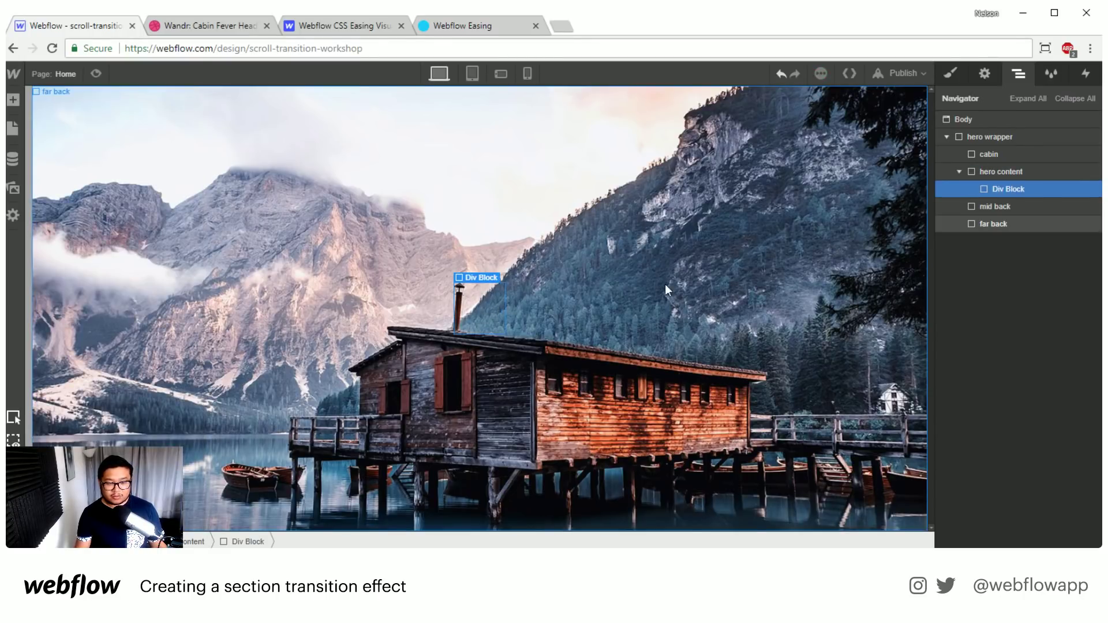
# Give the new div block inside hero content the class "logo".
pyautogui.click(949, 74)
pyautogui.click(1005, 137)
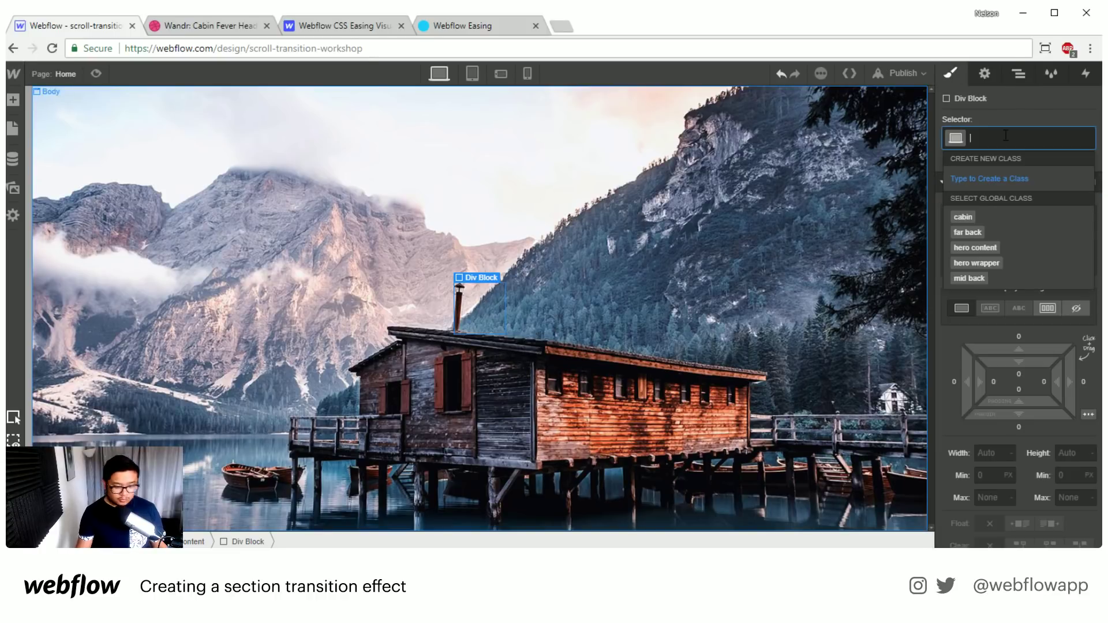
pyautogui.write('lo0go')
pyautogui.press('Return')
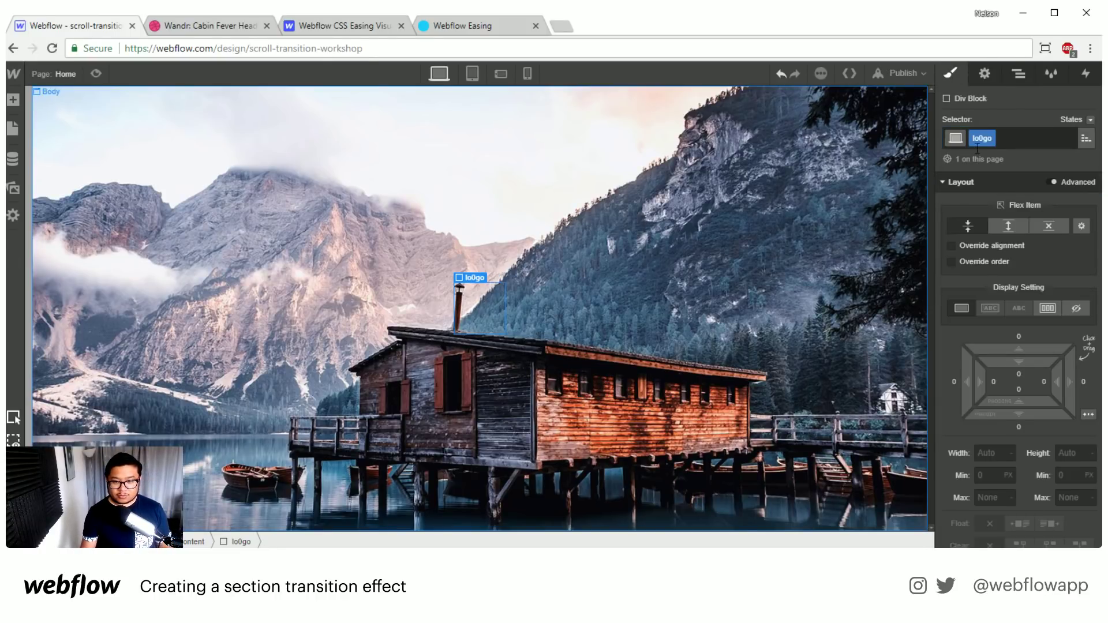
pyautogui.doubleClick(978, 138)
pyautogui.write('logo')
pyautogui.press('Return')
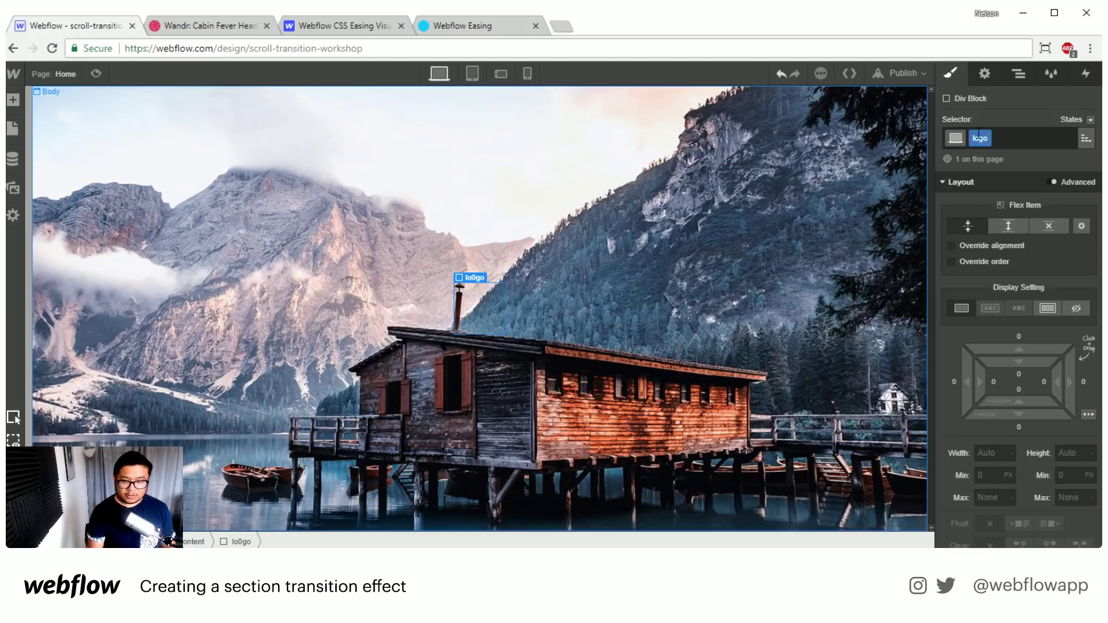
# Set the logo div's width and height to 150 px each.
pyautogui.scroll(-3, 995, 205)
pyautogui.scroll(1, 1007, 294)
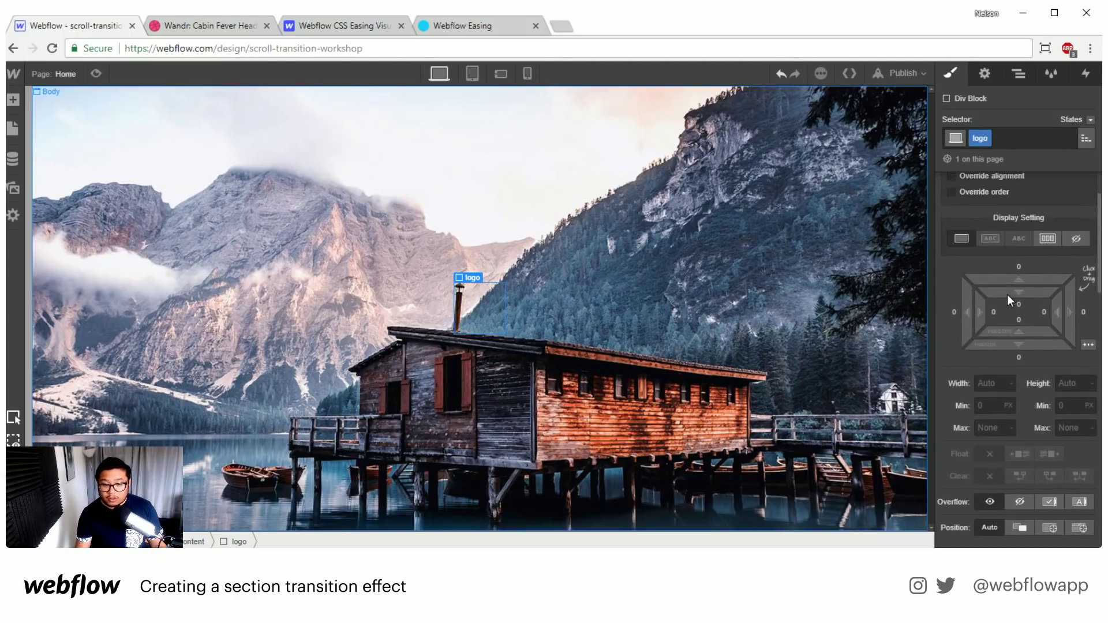
pyautogui.click(991, 382)
pyautogui.write('150')
pyautogui.press('Tab')
pyautogui.write('105')
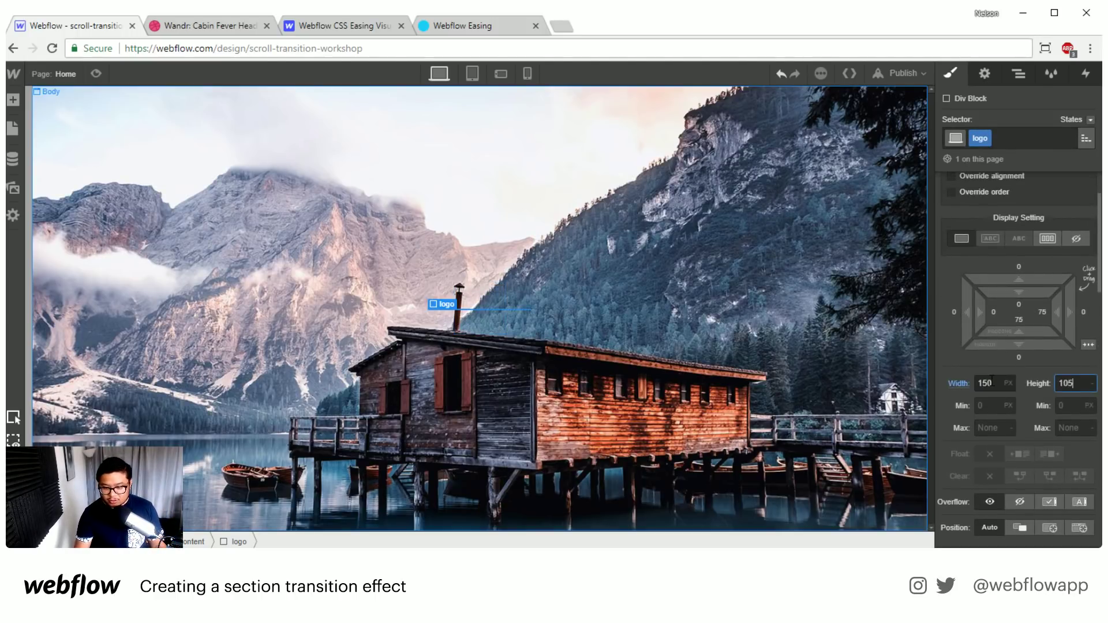
pyautogui.press('BackSpace')
pyautogui.press('BackSpace')
pyautogui.write('50')
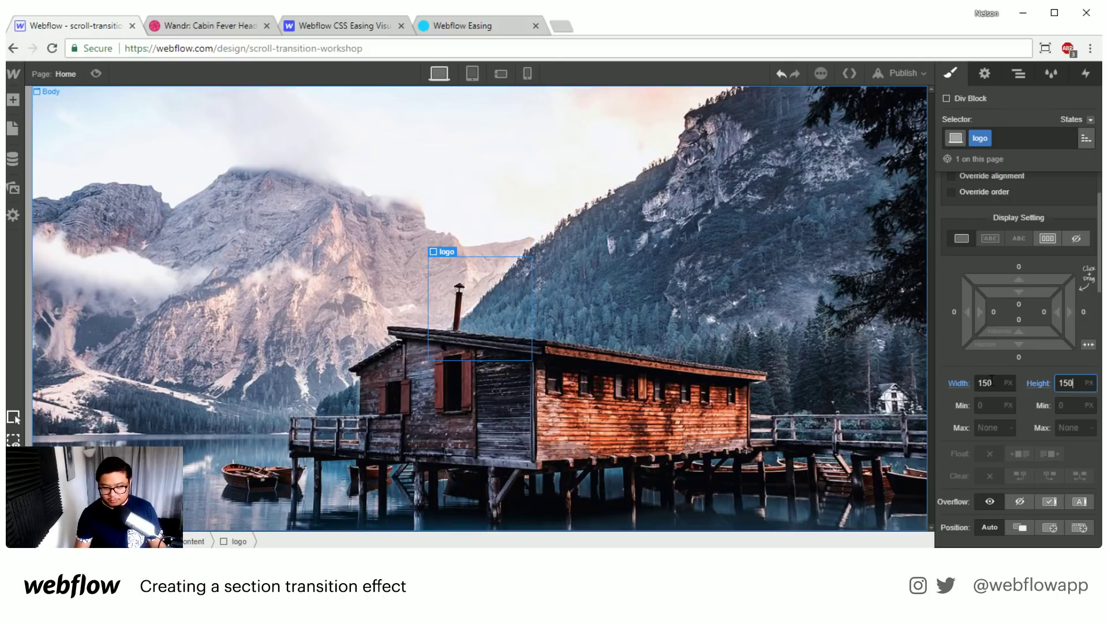
# Set the logo div's width and height to 75 px each.
pyautogui.click(984, 383)
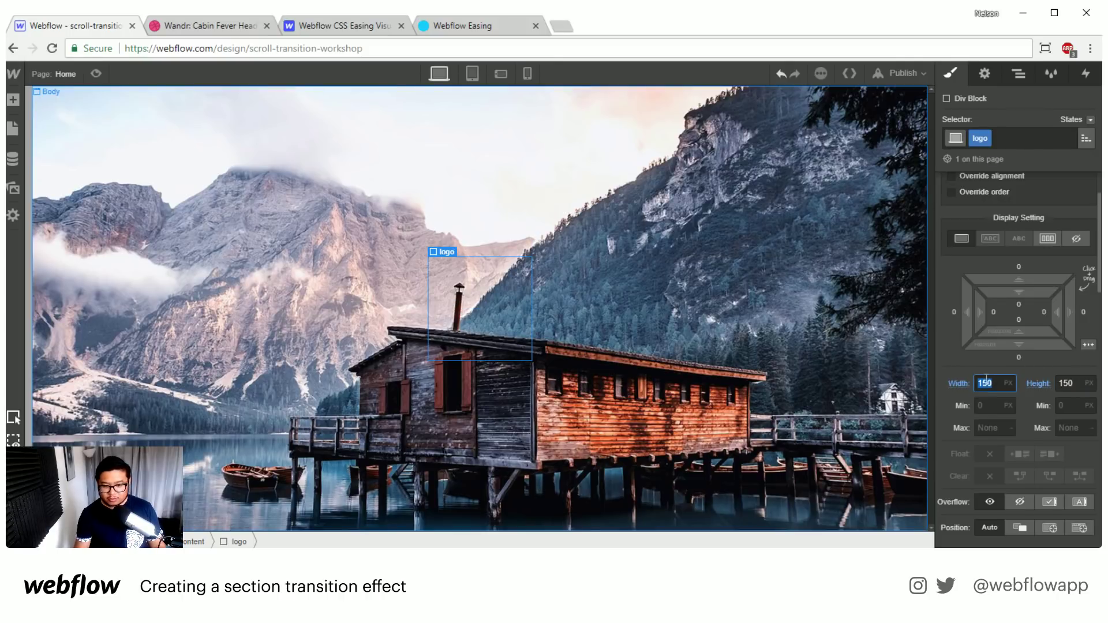
pyautogui.write('75')
pyautogui.press('Tab')
pyautogui.write('75')
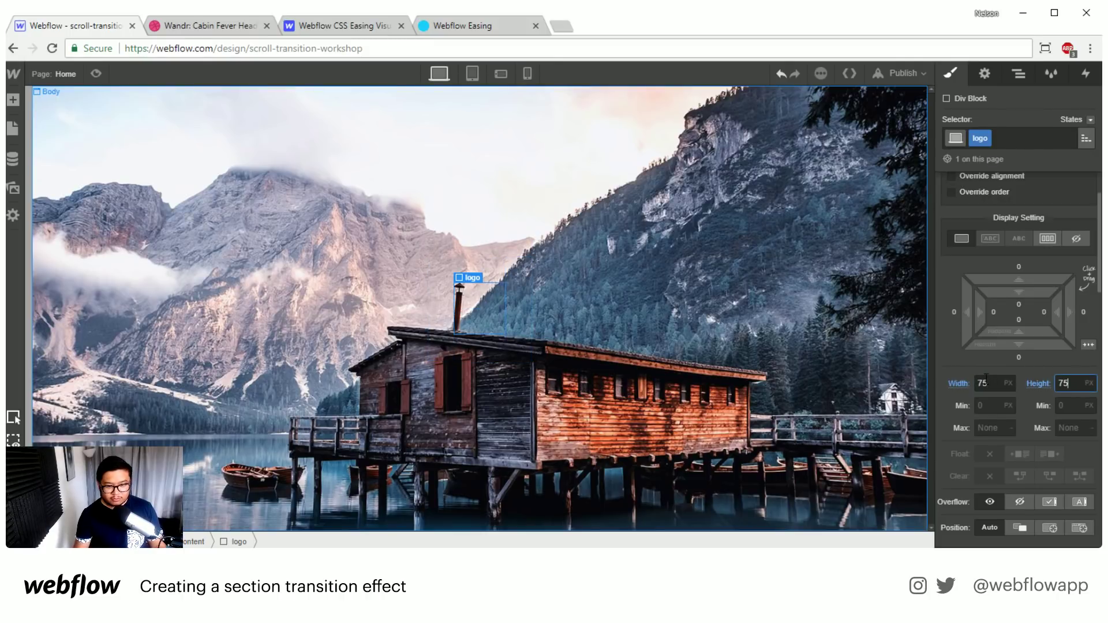
# Set the logo div's width and height to 100 px each.
pyautogui.click(986, 383)
pyautogui.write('100')
pyautogui.press('Tab')
pyautogui.write('100')
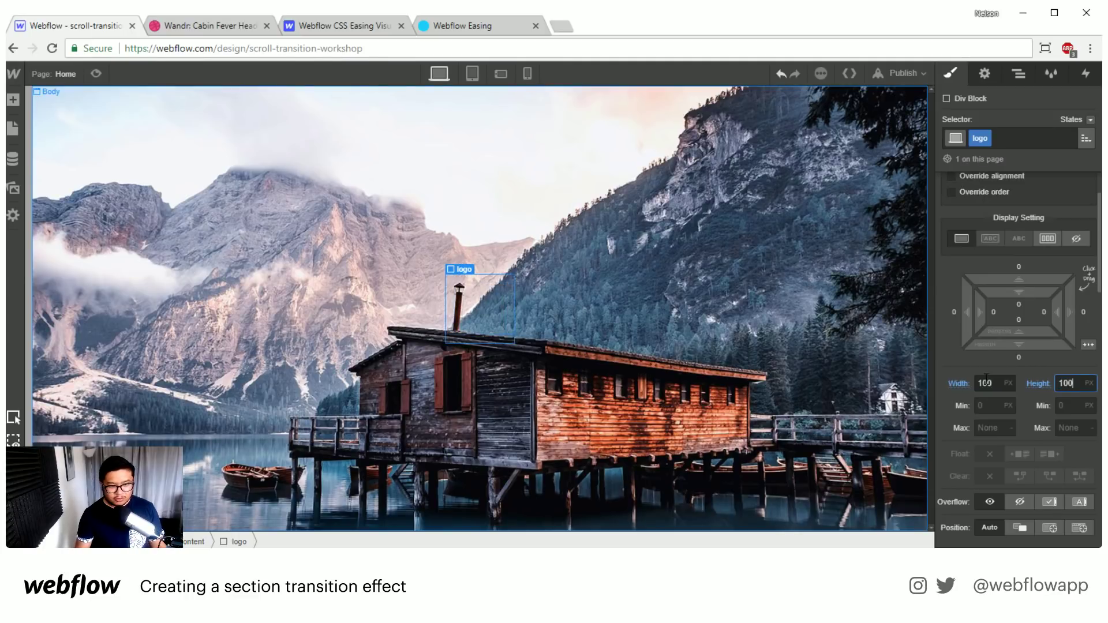
# Round all corners of the logo div with a 50% border radius.
pyautogui.scroll(-5, 1014, 372)
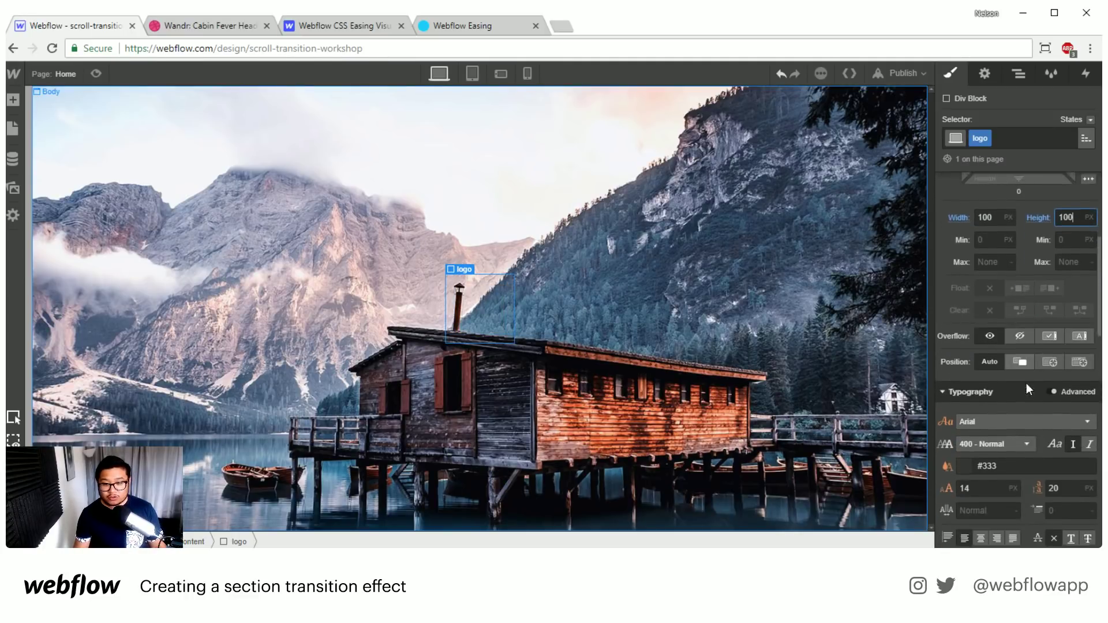
pyautogui.scroll(-3, 1010, 451)
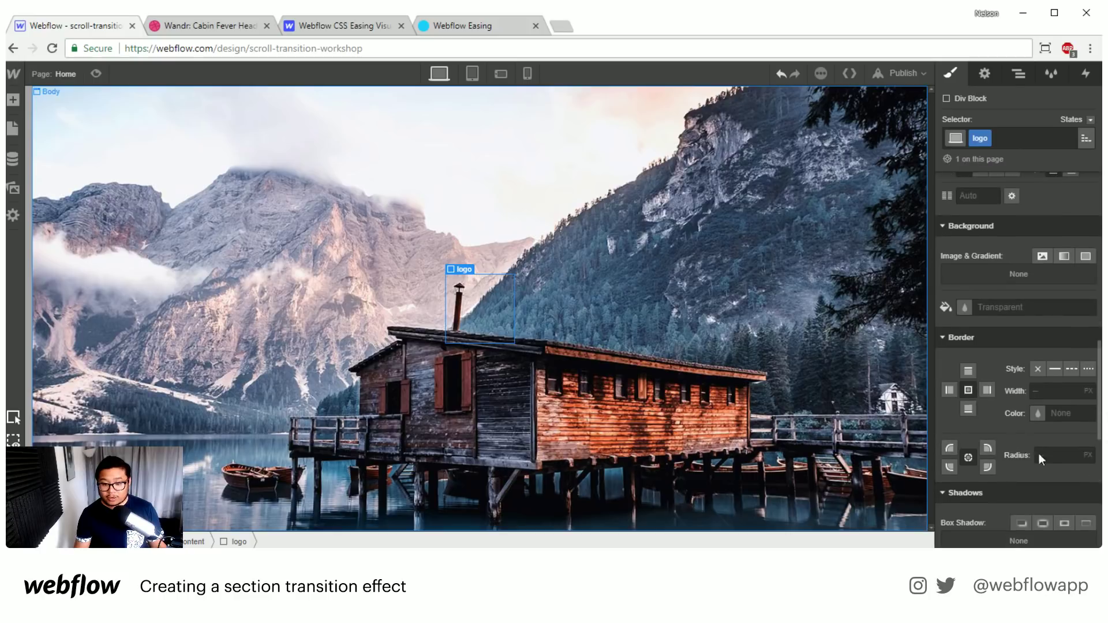
pyautogui.click(1065, 453)
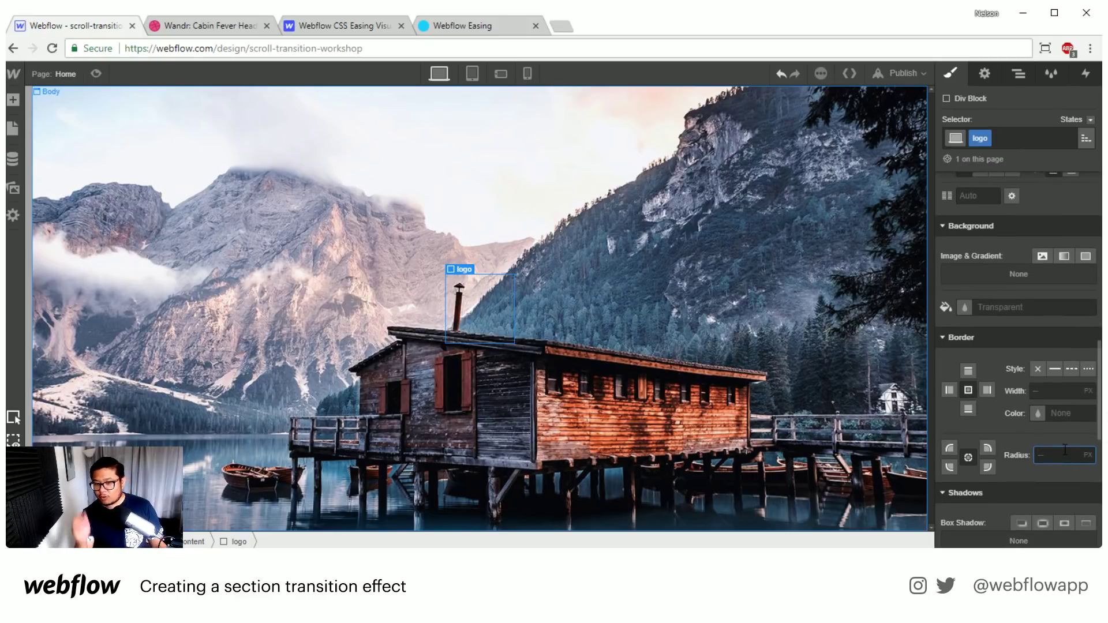
pyautogui.write('50')
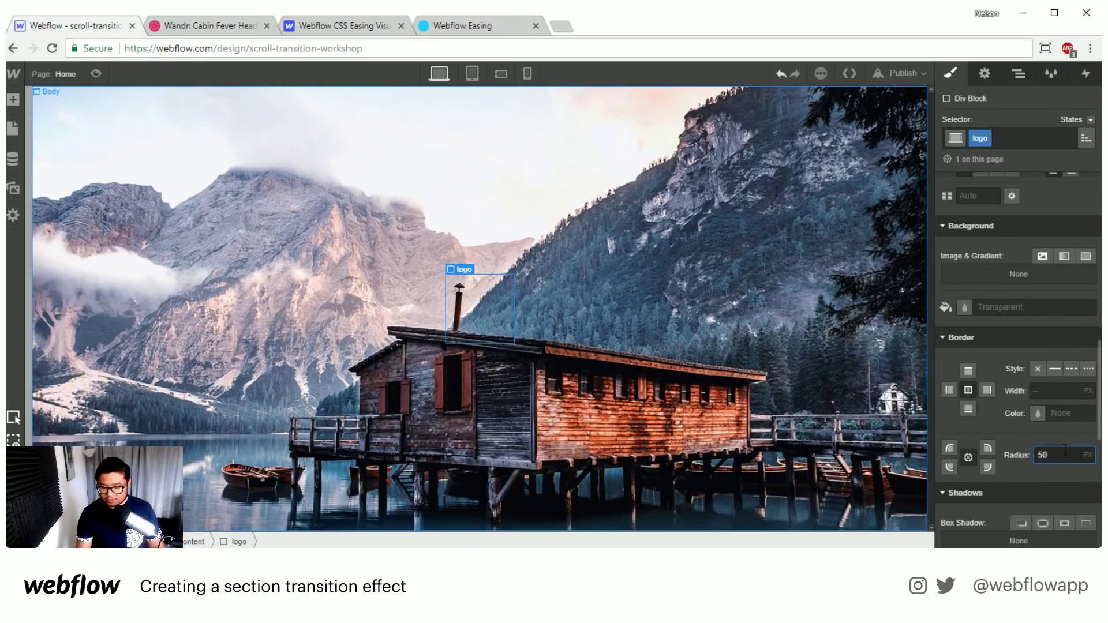
pyautogui.write('%')
pyautogui.press('Return')
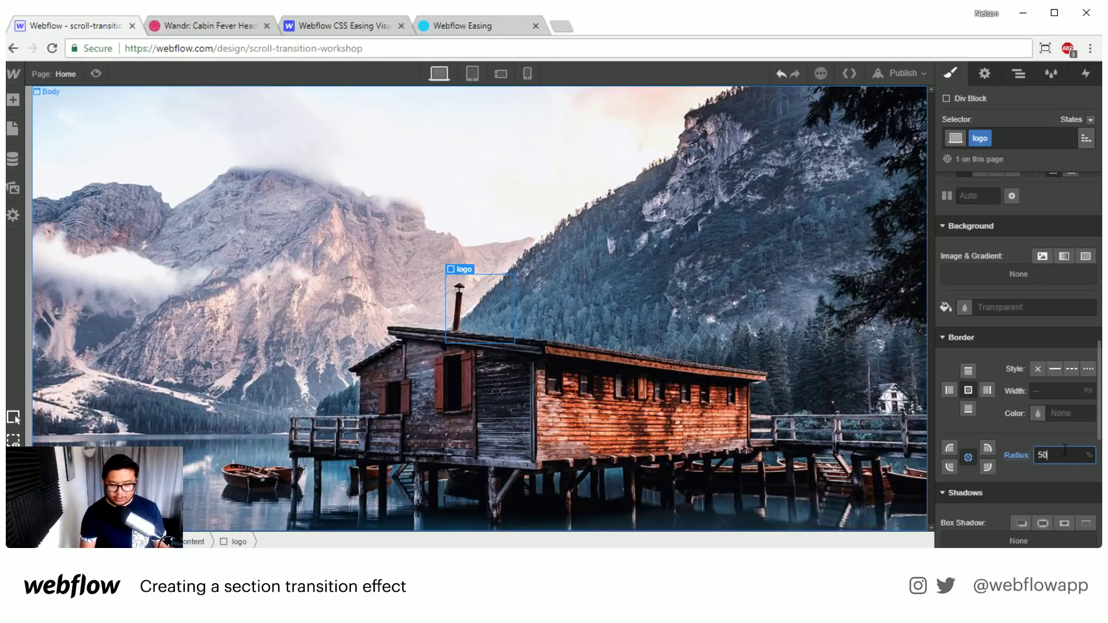
# Set the logo div's background to orange #e28b3a and save that colour as a swatch.
pyautogui.click(964, 306)
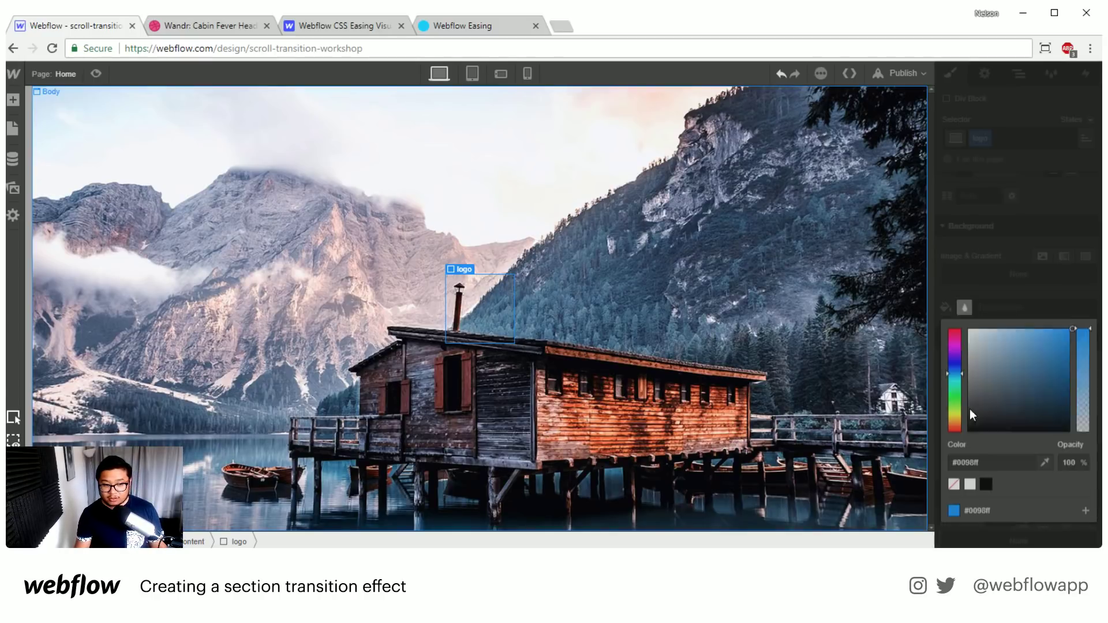
pyautogui.click(955, 426)
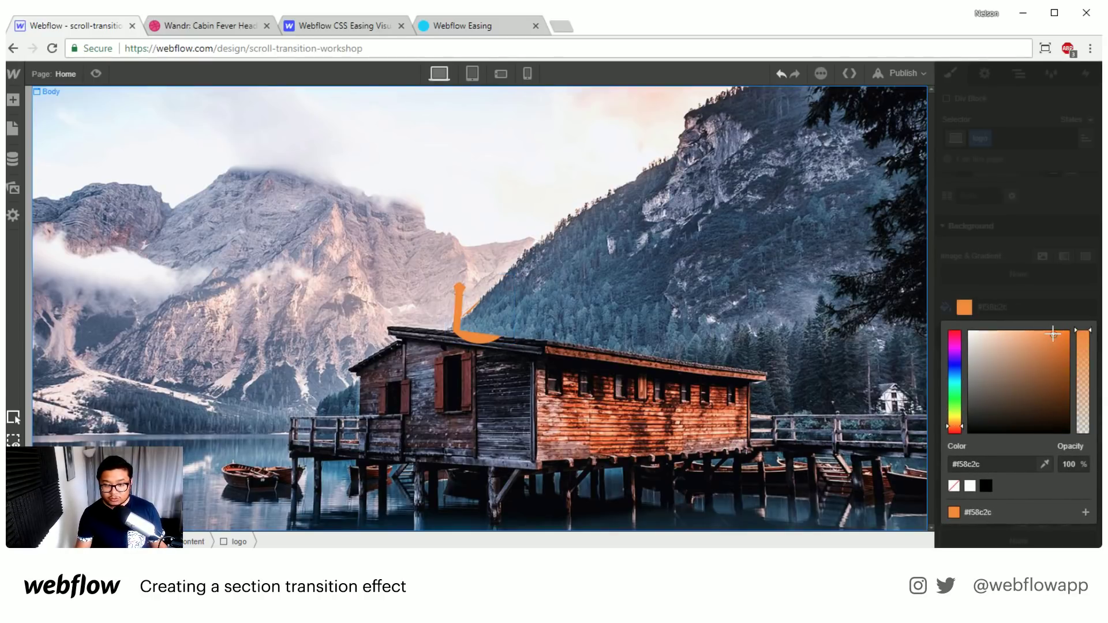
pyautogui.moveTo(1050, 335)
pyautogui.mouseDown()
pyautogui.moveTo(1038, 353)
pyautogui.moveTo(1046, 342)
pyautogui.mouseUp()
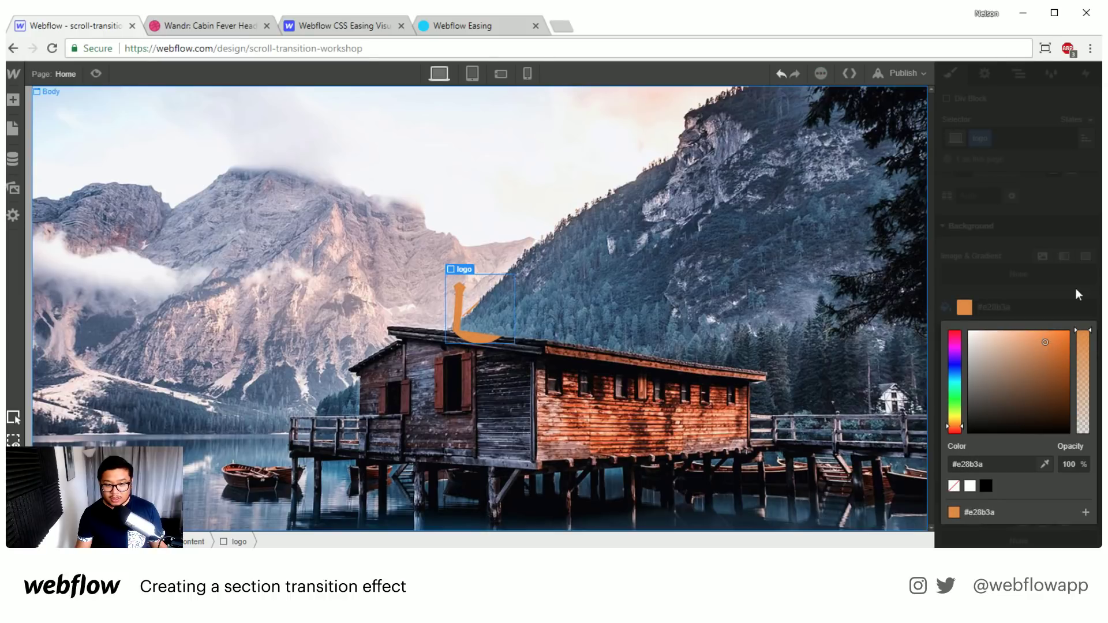
pyautogui.click(1086, 512)
pyautogui.click(1070, 409)
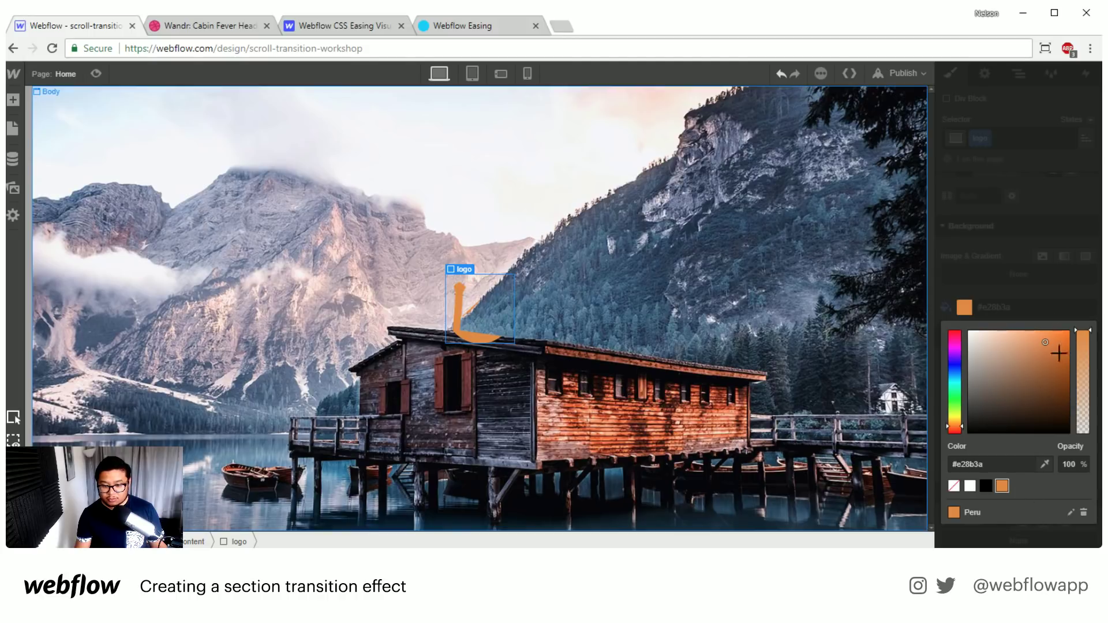
pyautogui.click(1023, 250)
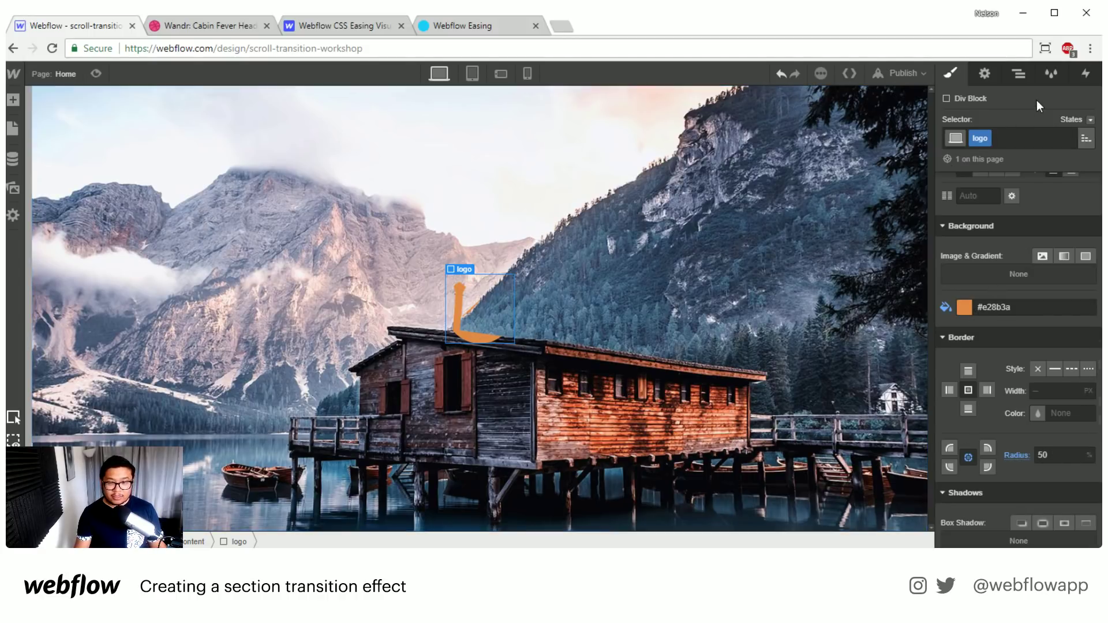
# Set the cabin layer's z-index to 10.
pyautogui.click(1018, 74)
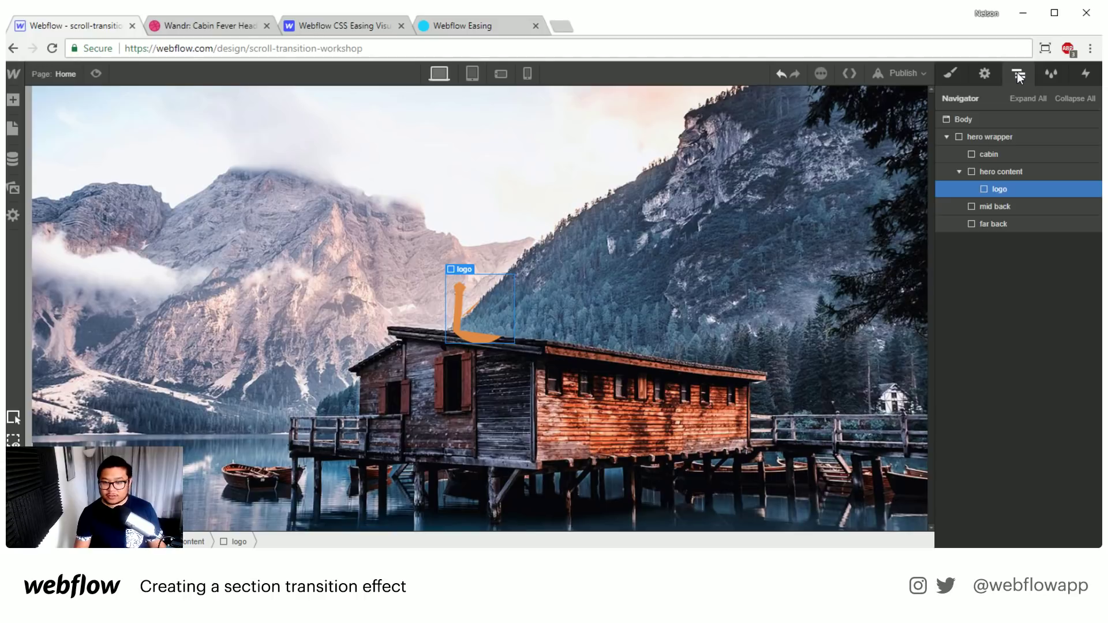
pyautogui.click(1030, 172)
pyautogui.click(996, 153)
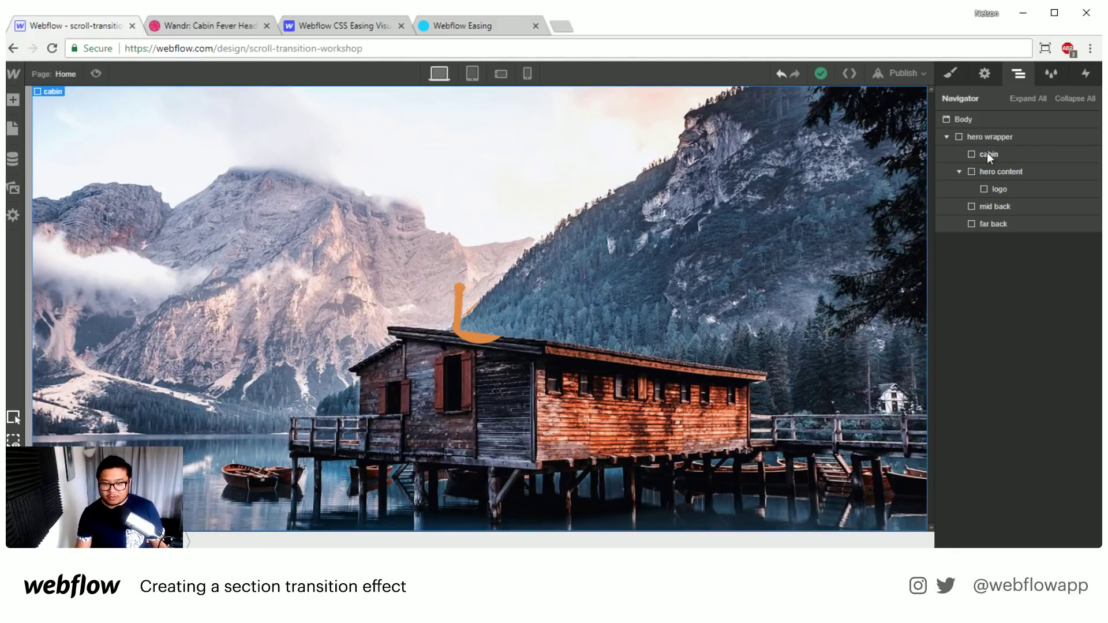
pyautogui.click(951, 74)
pyautogui.scroll(-5, 1013, 424)
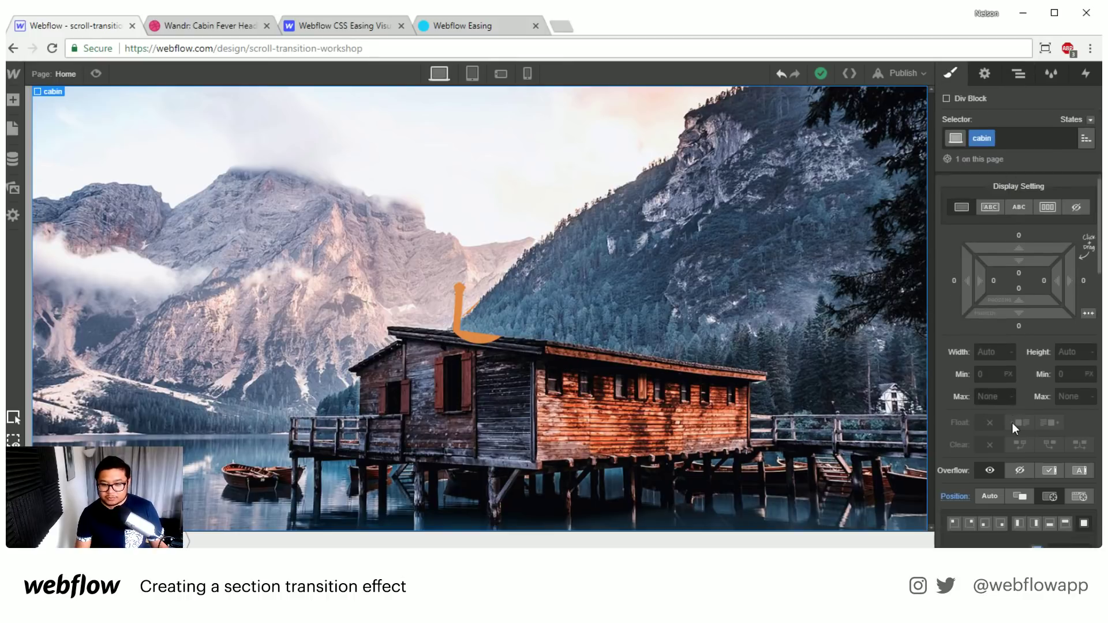
pyautogui.click(1054, 387)
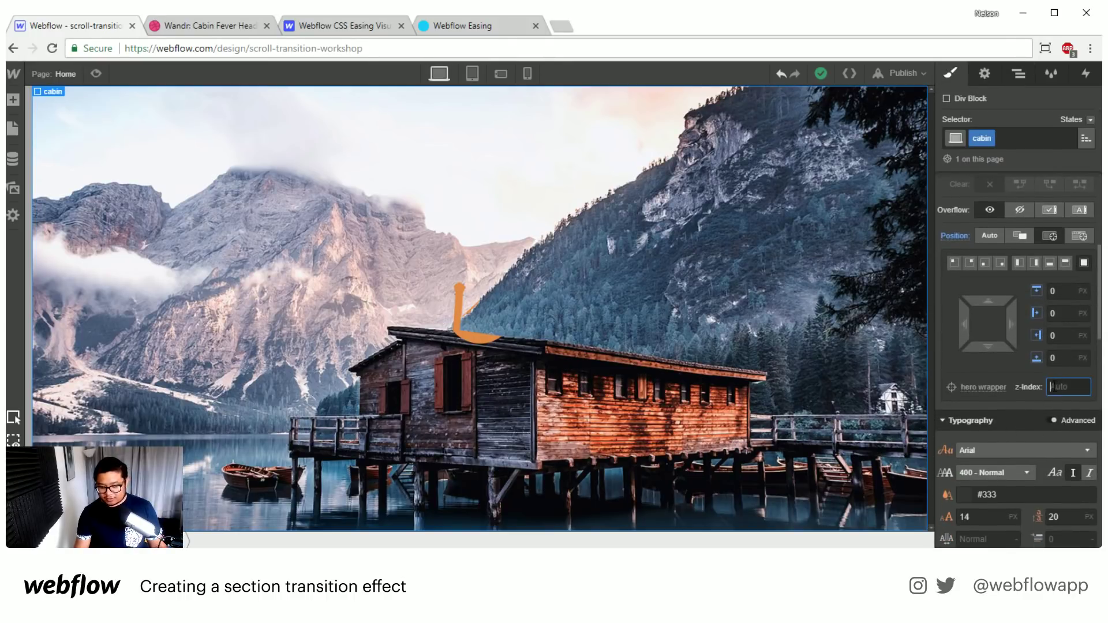
pyautogui.write('10')
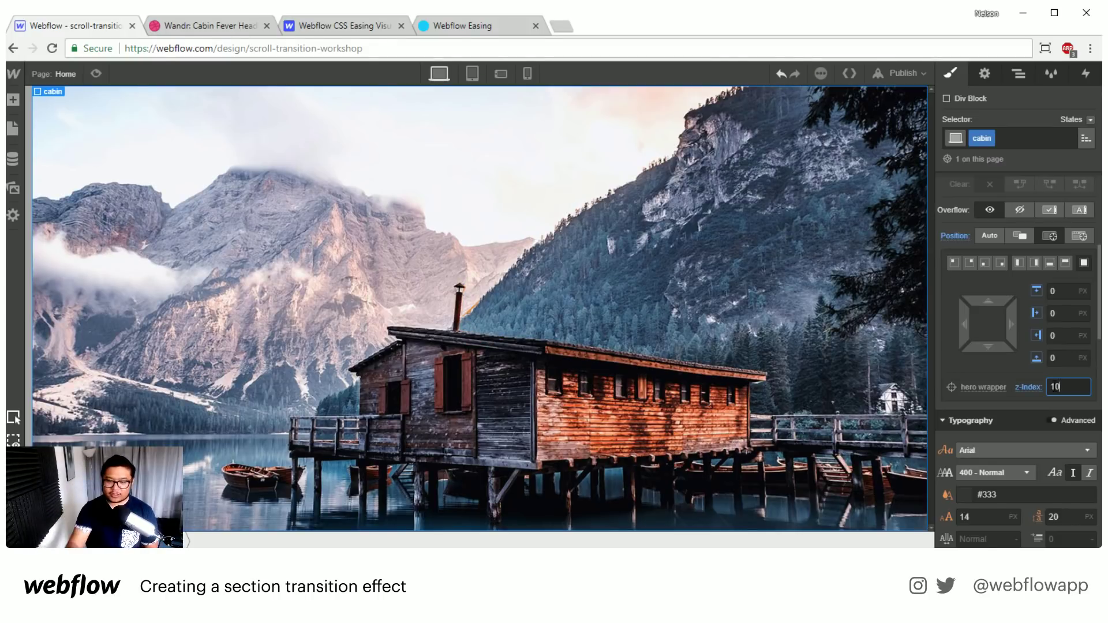
# Set the hero content div's z-index to 9 so it sits just behind the cabin layer.
pyautogui.click(1017, 74)
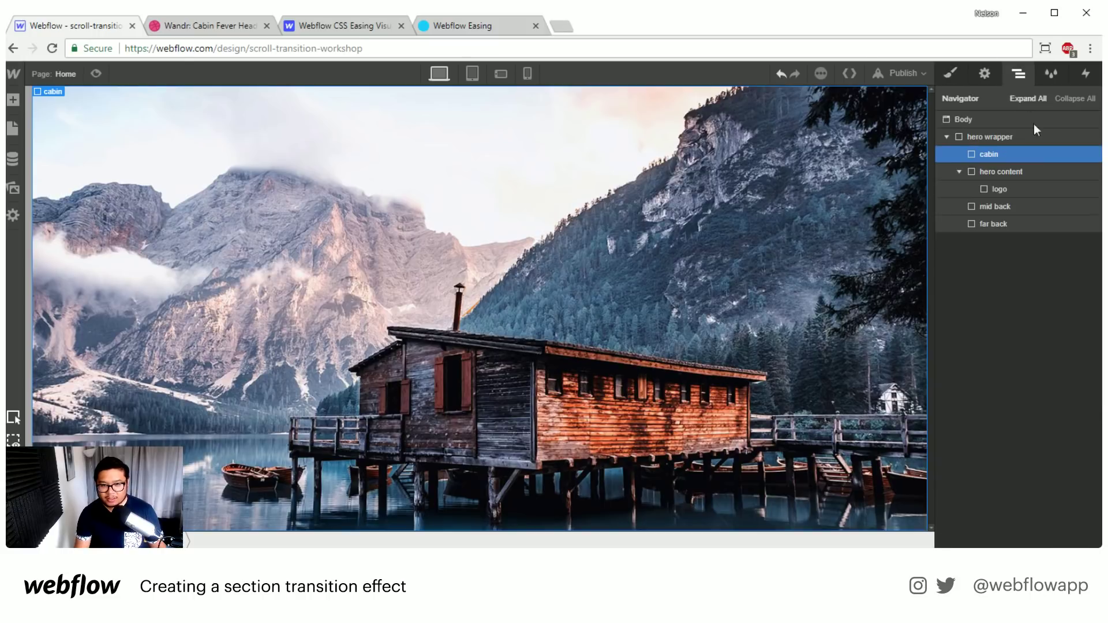
pyautogui.doubleClick(1013, 171)
pyautogui.scroll(-5, 1050, 482)
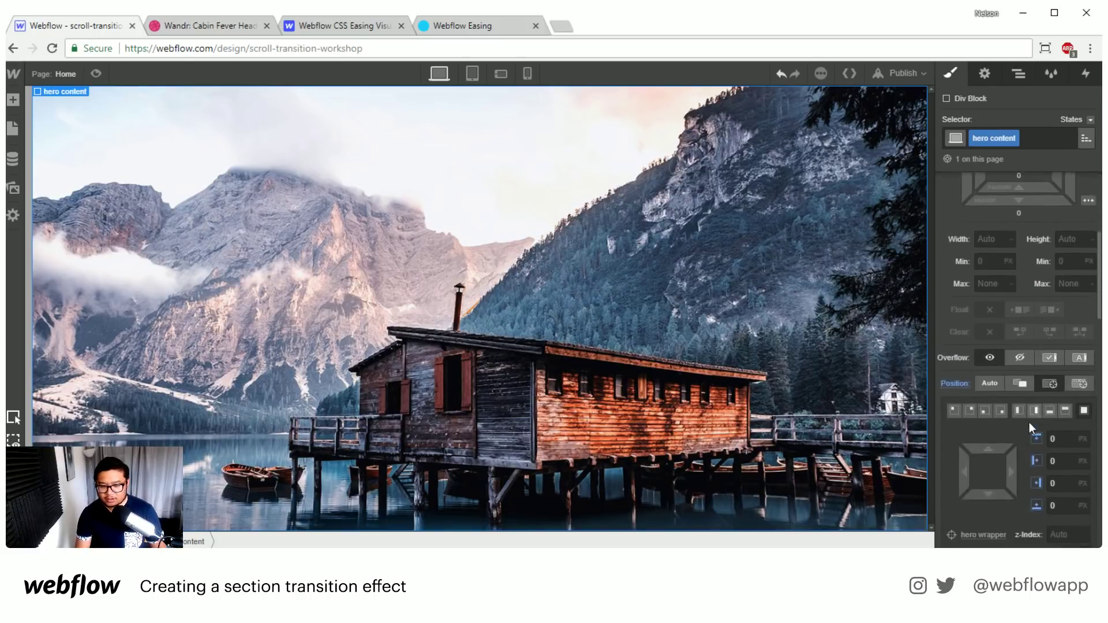
pyautogui.click(1058, 500)
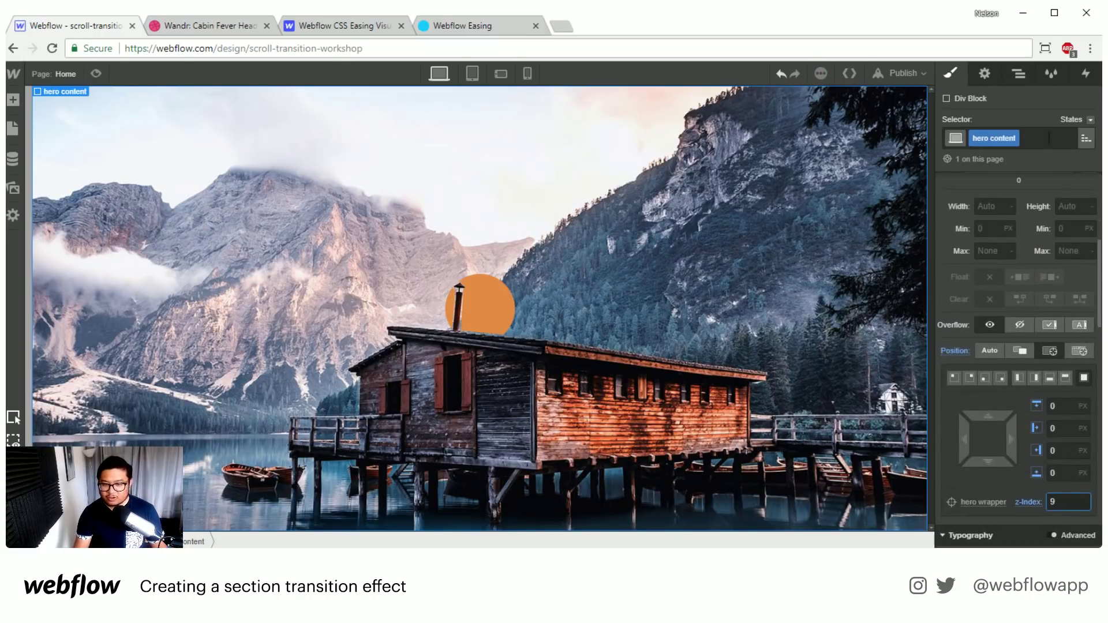
# Set the z-index of the mid back layer.
pyautogui.click(1019, 75)
pyautogui.click(1000, 206)
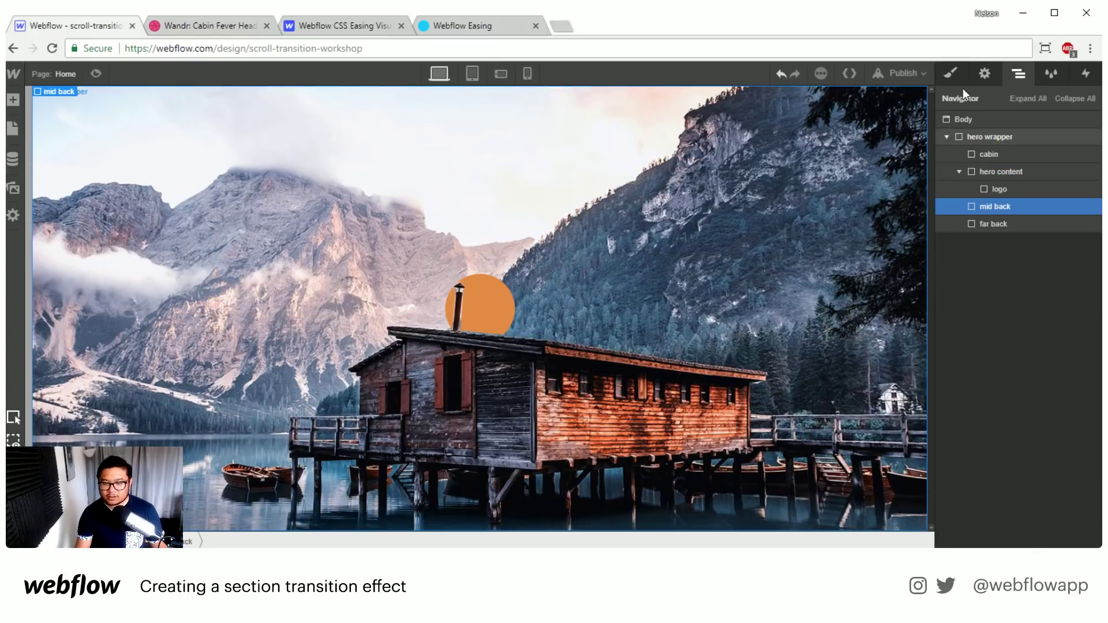
pyautogui.click(955, 77)
pyautogui.scroll(-5, 1050, 453)
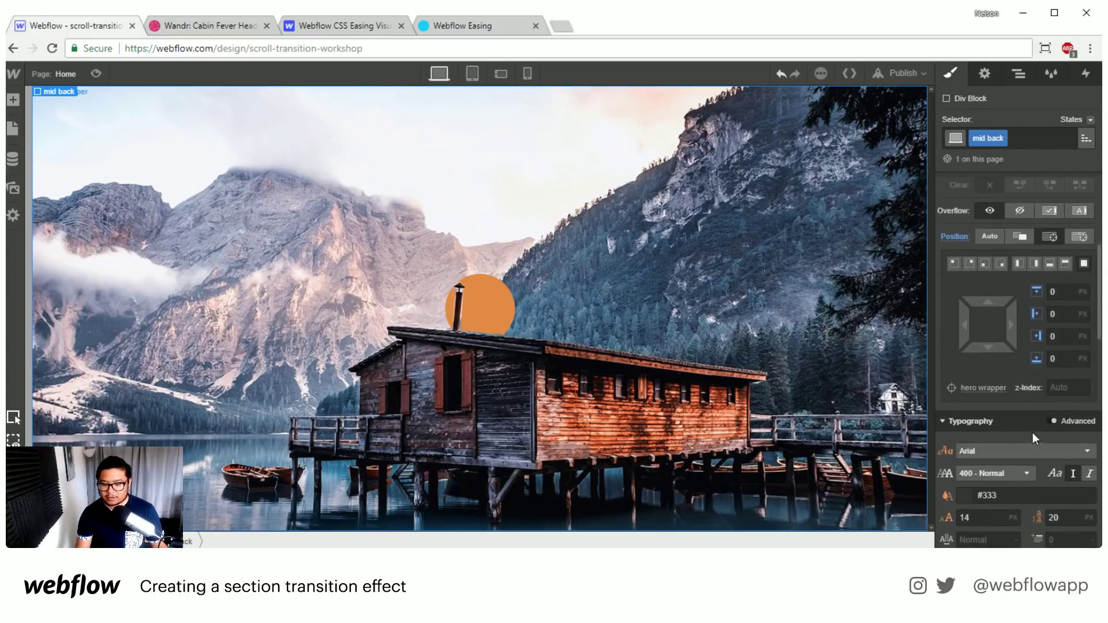
pyautogui.click(1065, 387)
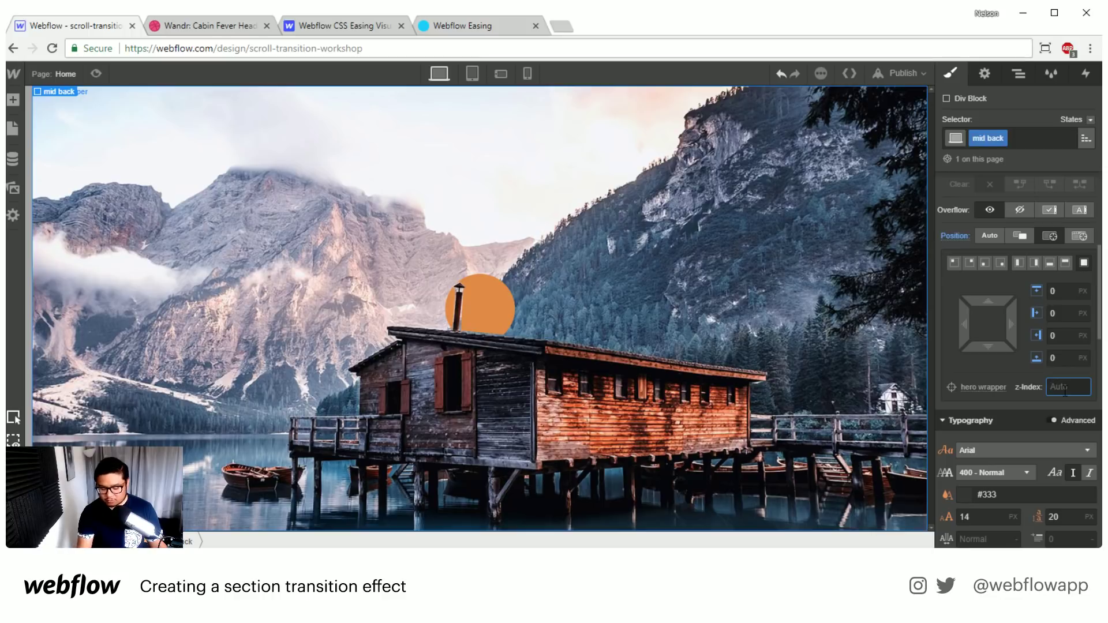
# Set the far back layer's z-index to 7.
pyautogui.click(1025, 75)
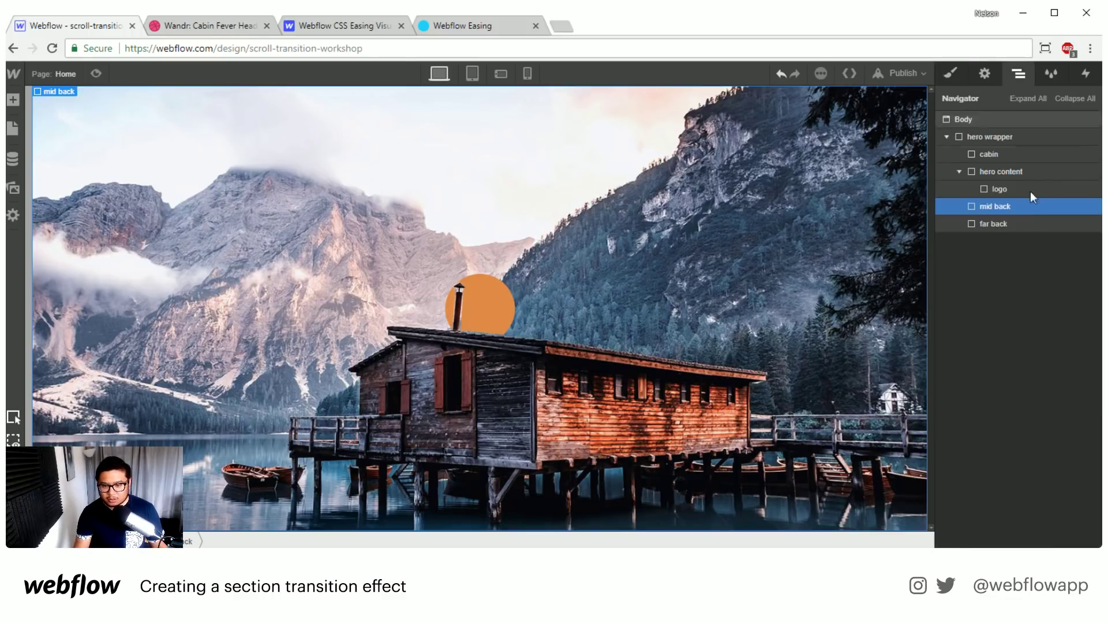
pyautogui.click(1004, 224)
pyautogui.click(950, 74)
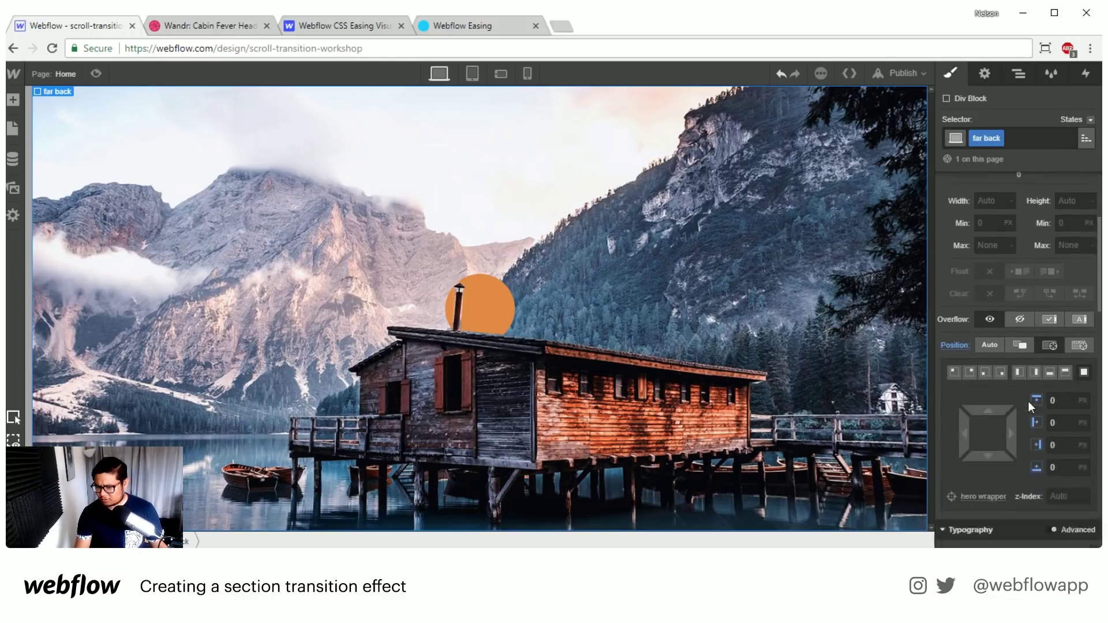
pyautogui.scroll(-2, 1027, 401)
pyautogui.click(1065, 391)
pyautogui.write('7')
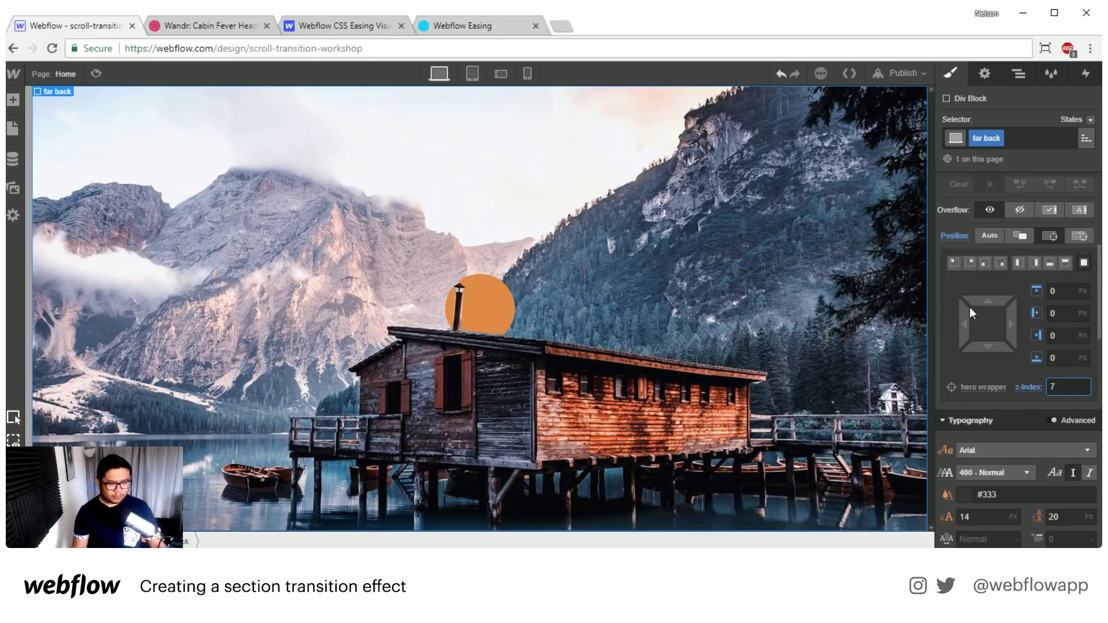
# Add an H1 heading inside the hero content div, directly below the logo.
pyautogui.click(498, 304)
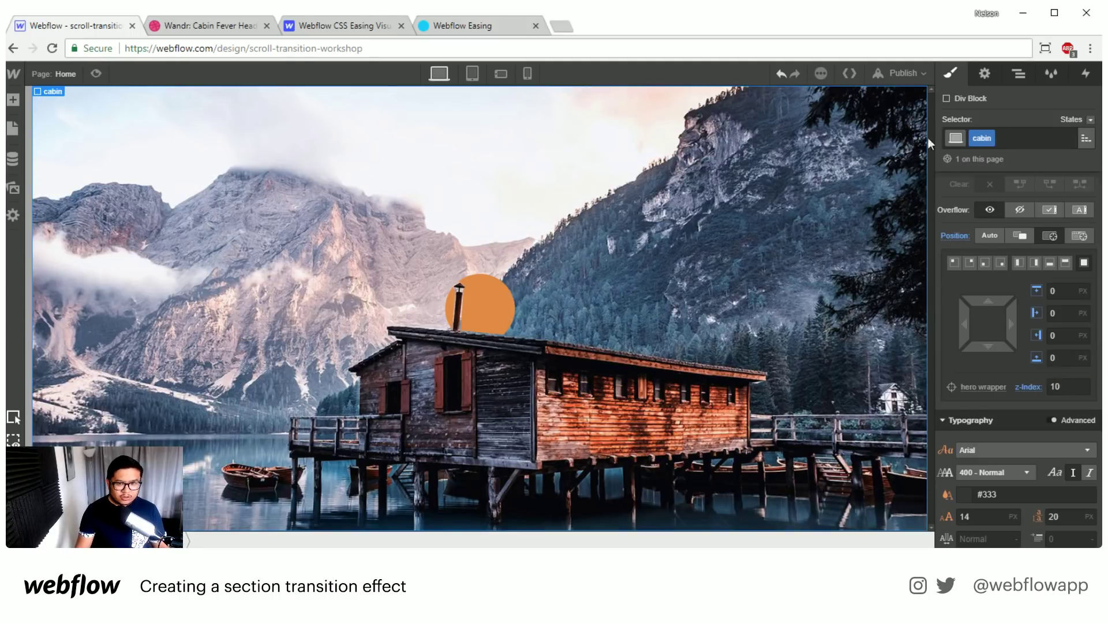
pyautogui.click(1018, 74)
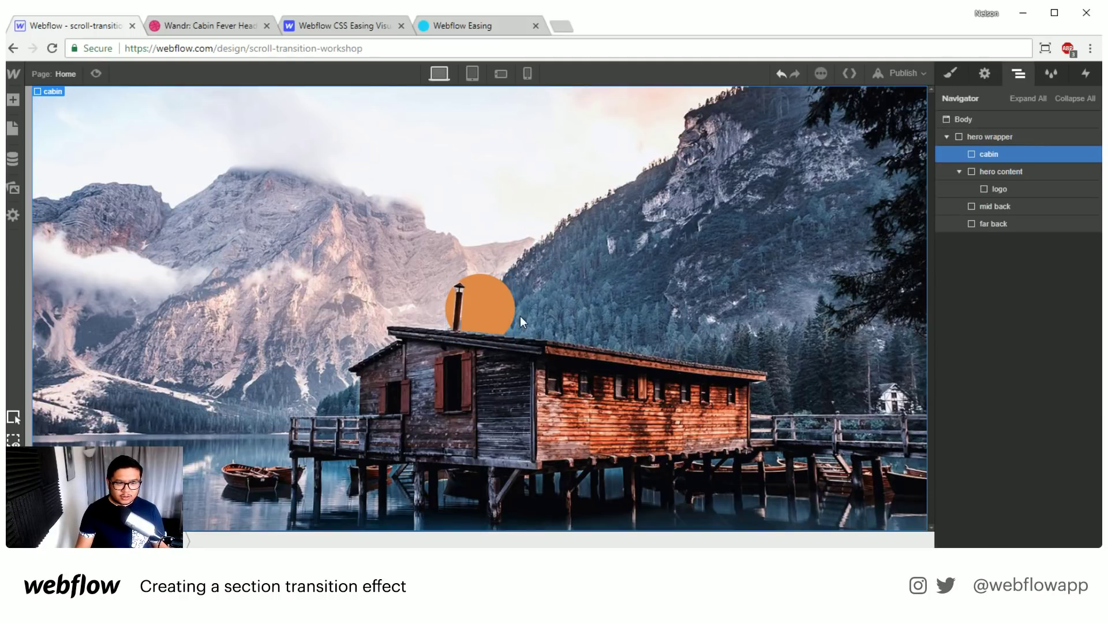
pyautogui.click(1023, 171)
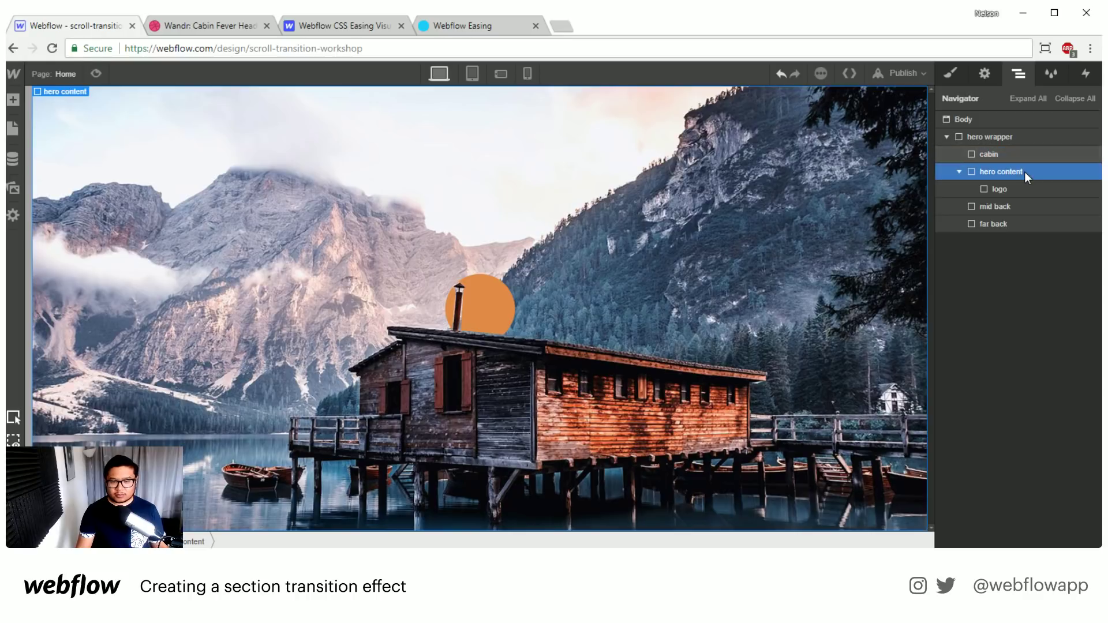
pyautogui.click(1023, 189)
pyautogui.press('a')
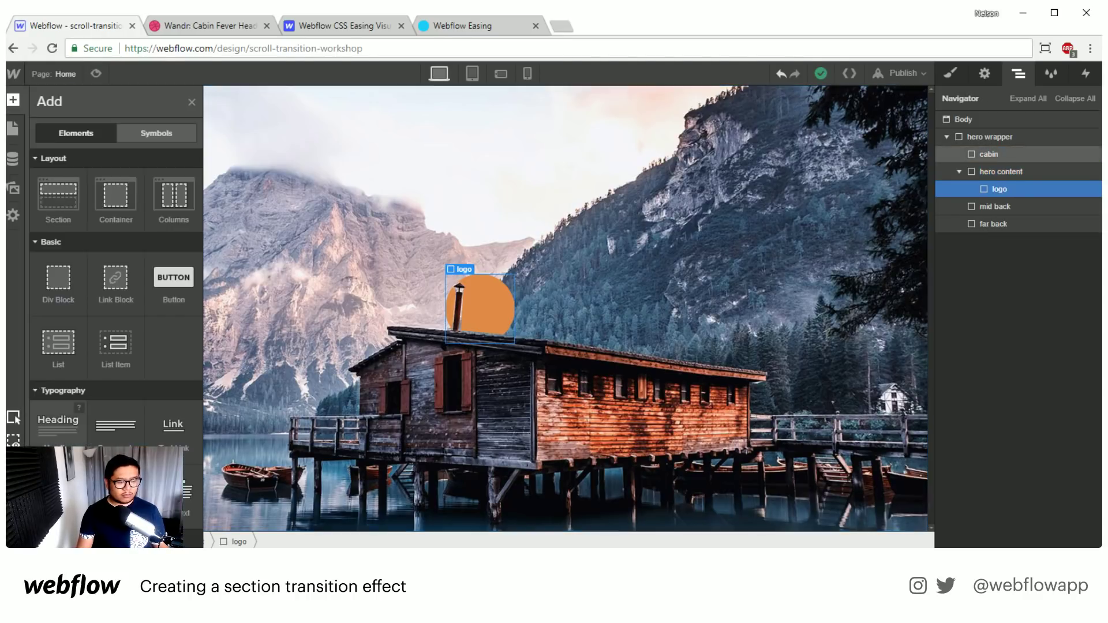
pyautogui.moveTo(57, 419); pyautogui.dragTo(998, 208)
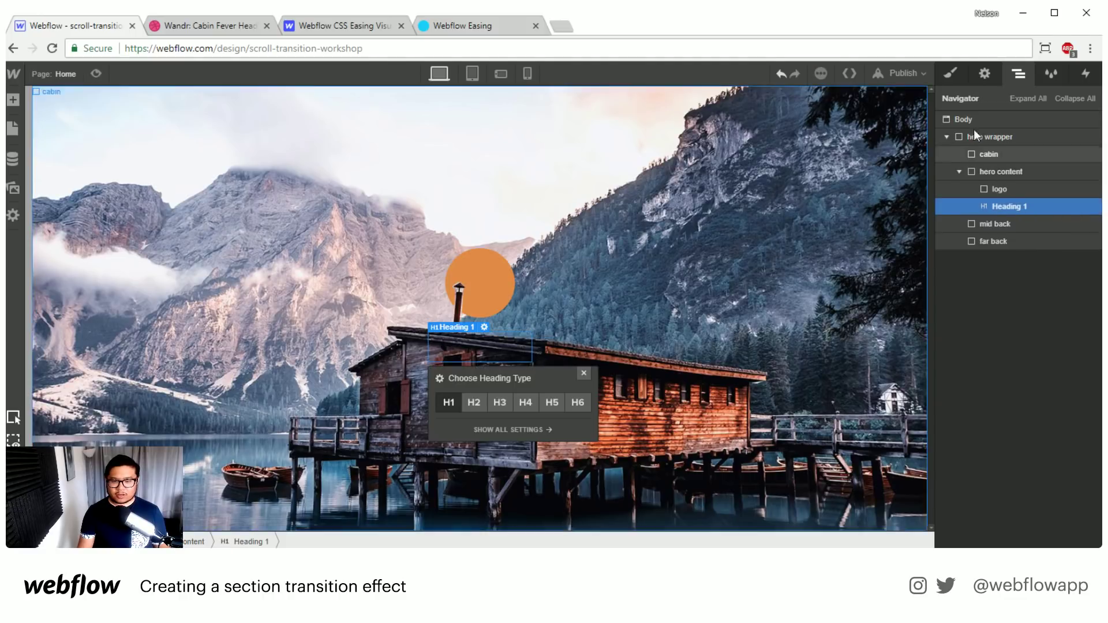
# Align the hero content's flex children to the start of its vertical layout, keeping them horizontally centred.
pyautogui.click(1017, 168)
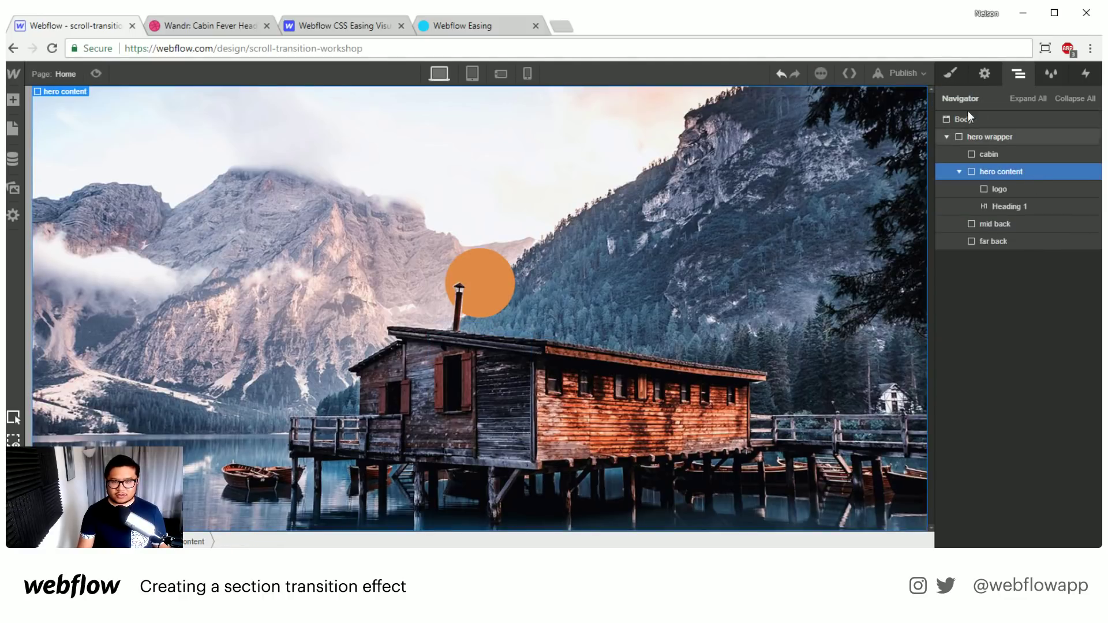
pyautogui.click(952, 72)
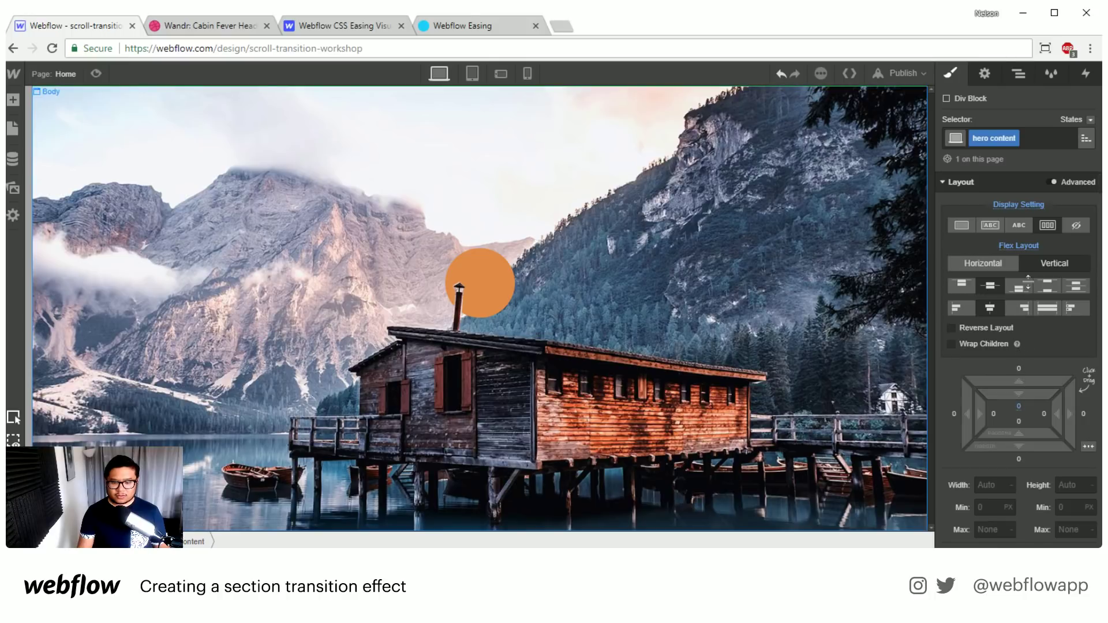
pyautogui.click(1023, 404)
pyautogui.click(1023, 464)
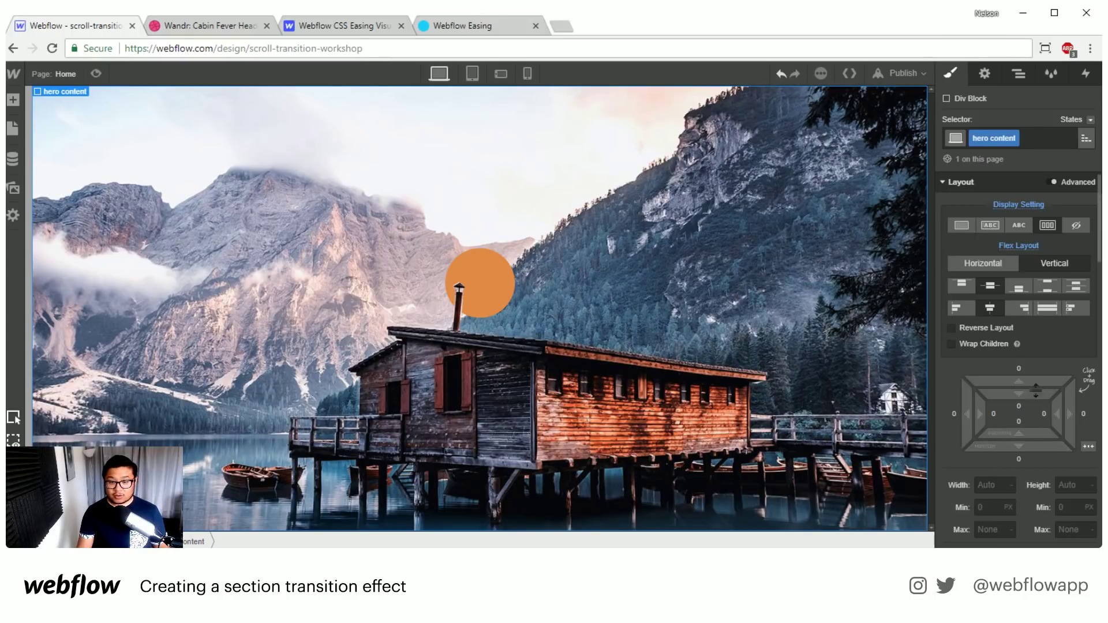
pyautogui.click(965, 281)
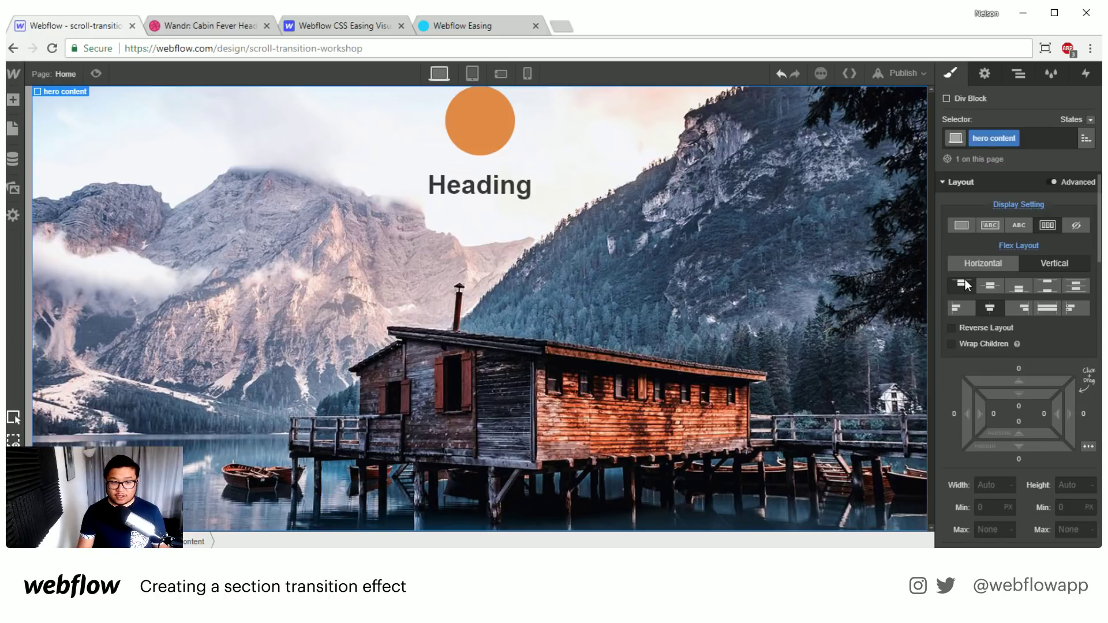
# Give the hero content div a top padding of 125 px to lower the logo and heading.
pyautogui.moveTo(1019, 406); pyautogui.dragTo(1030, 486)
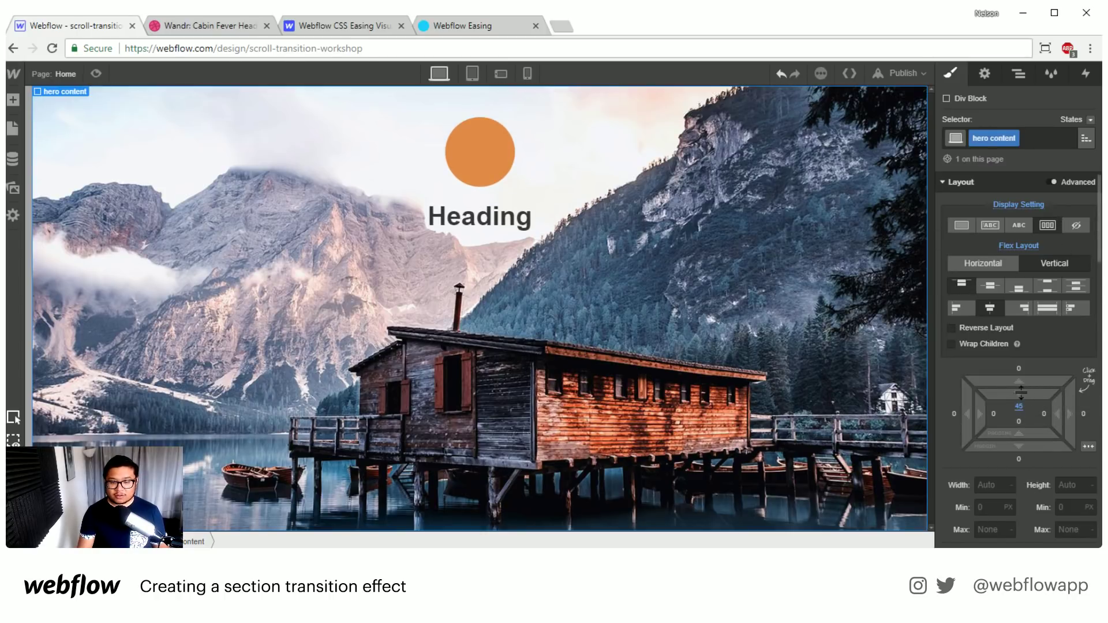
pyautogui.moveTo(1020, 411); pyautogui.dragTo(1021, 433)
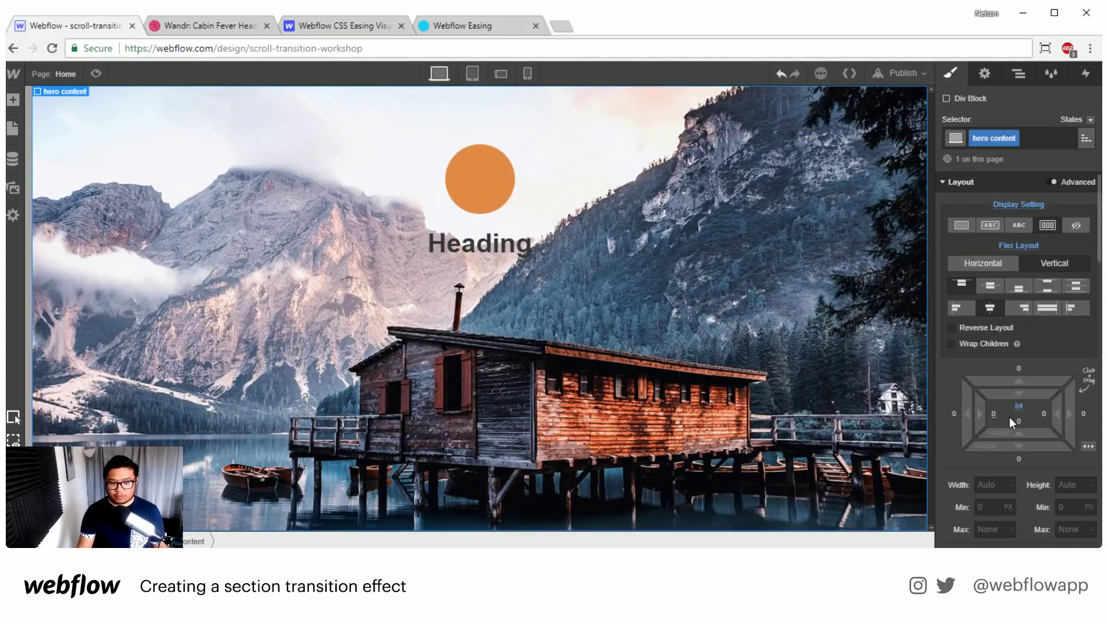
pyautogui.moveTo(1011, 417); pyautogui.dragTo(1023, 473)
# Set the hero content div's z-index to 50.
pyautogui.click(480, 287)
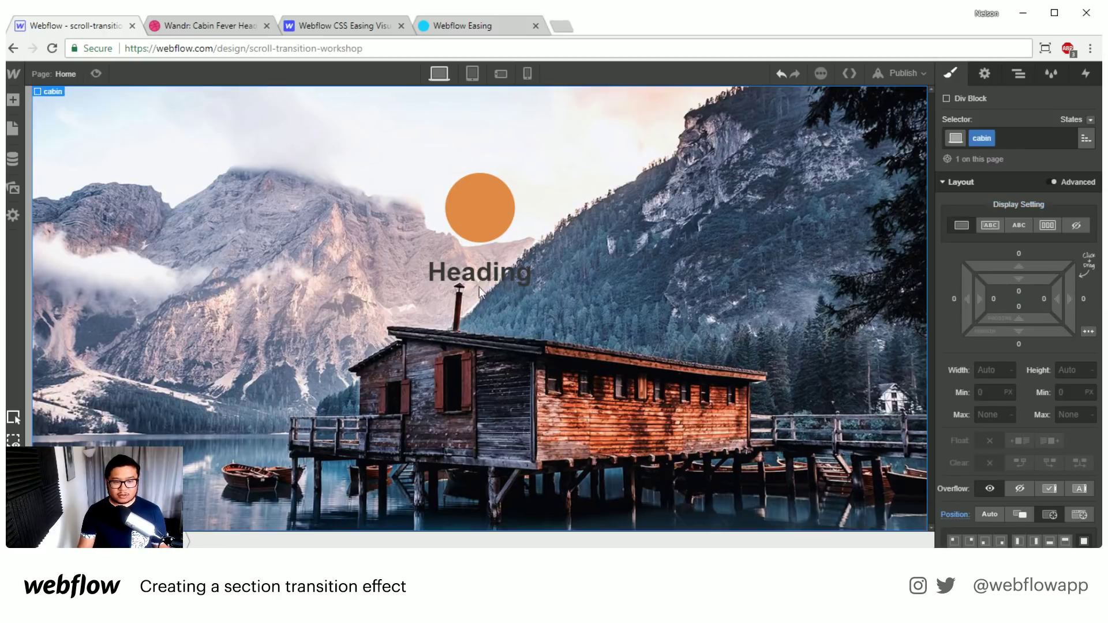
pyautogui.click(1019, 74)
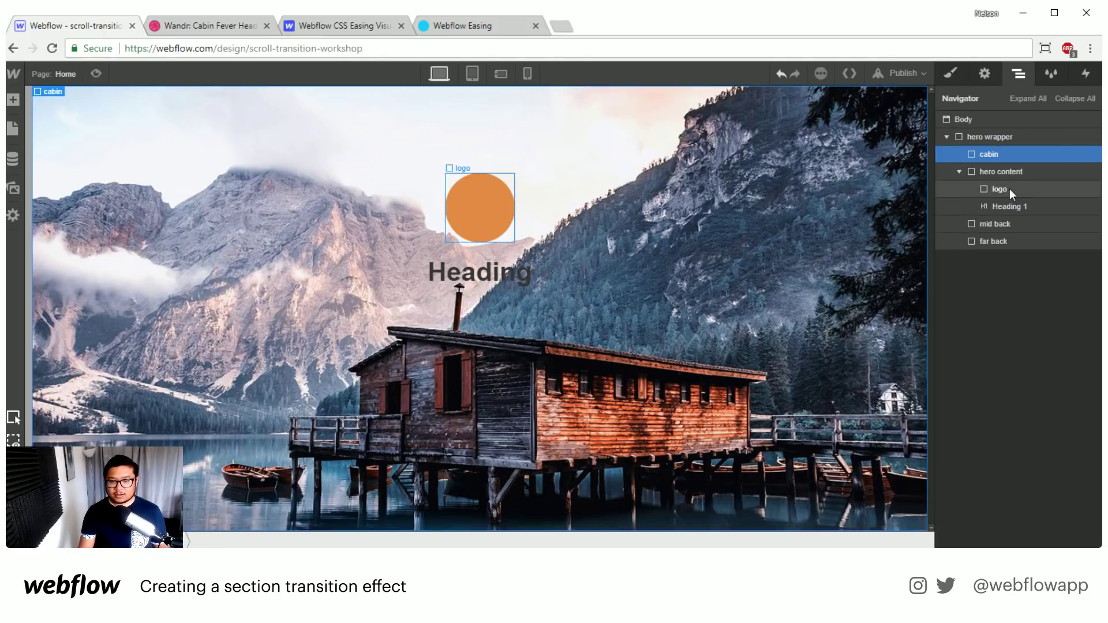
pyautogui.click(1013, 206)
pyautogui.click(1017, 170)
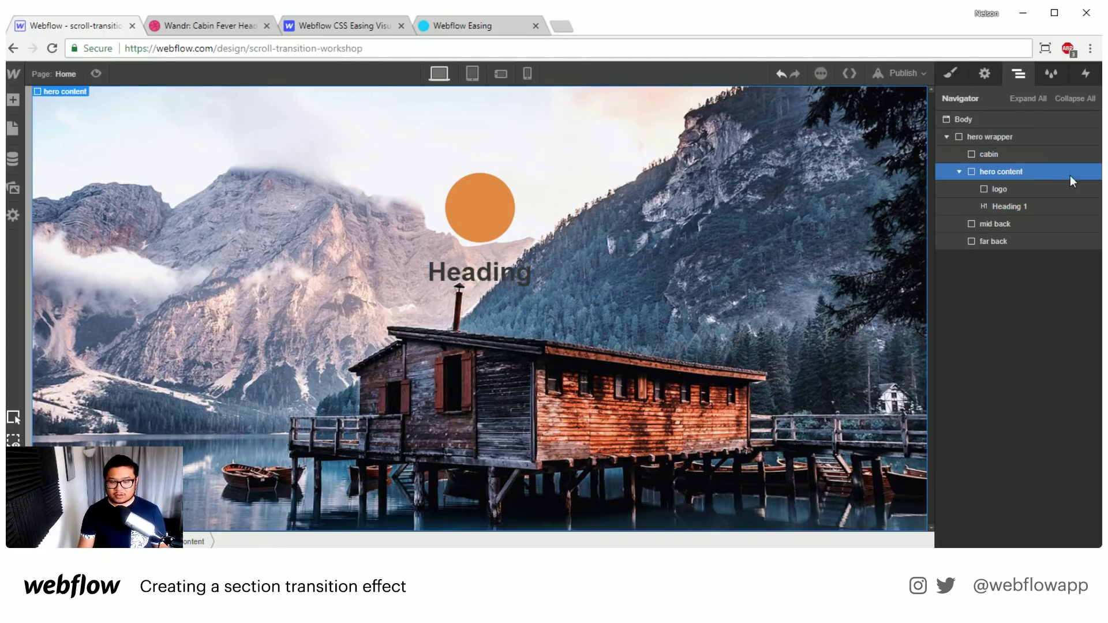
pyautogui.click(950, 74)
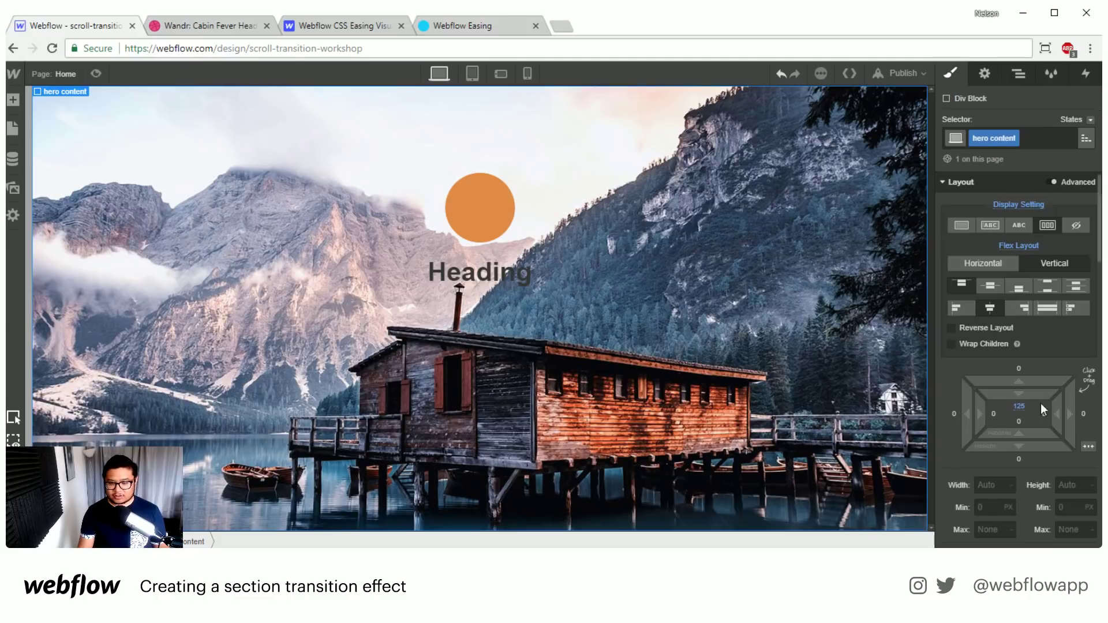
pyautogui.scroll(-5, 1039, 404)
pyautogui.click(1052, 502)
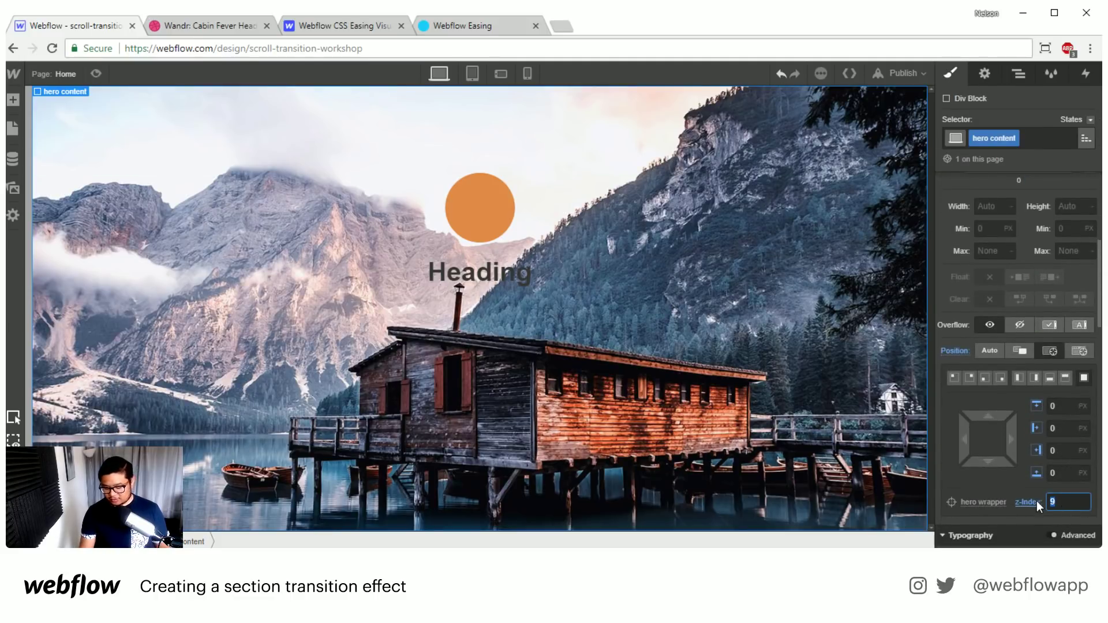
pyautogui.write('50')
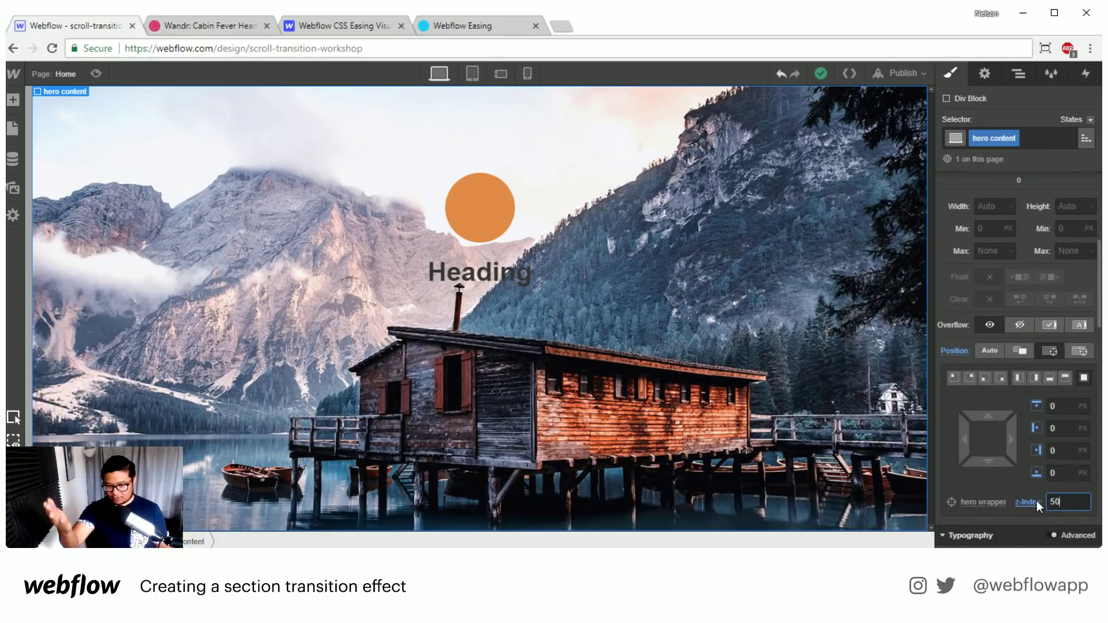
# Replace the hero heading's placeholder text with "Cabin Life".
pyautogui.click(501, 275)
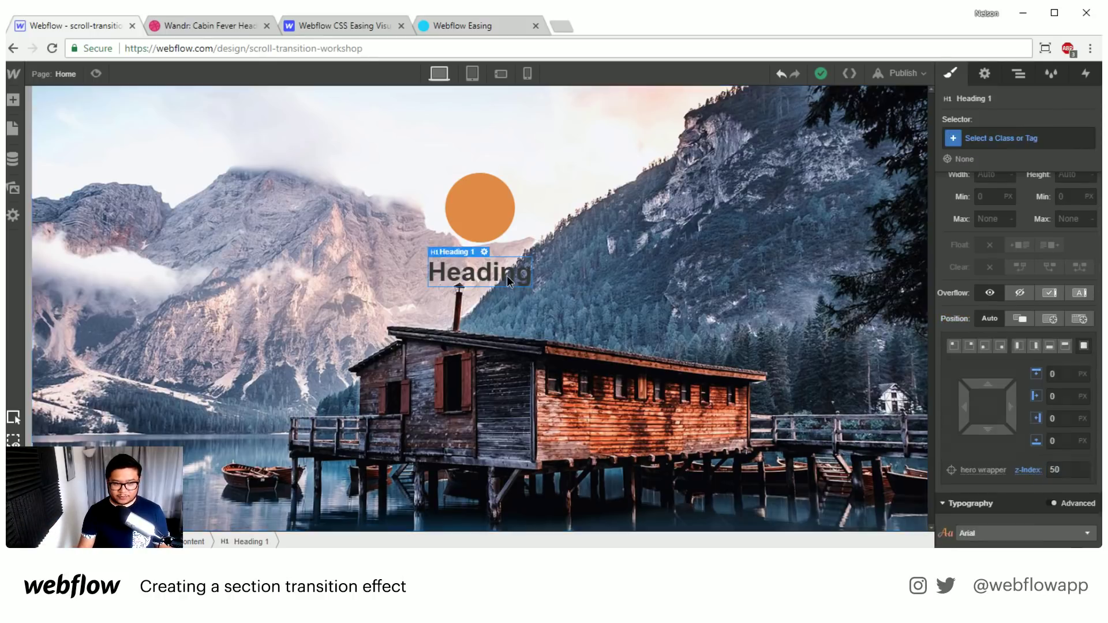
pyautogui.doubleClick(502, 274)
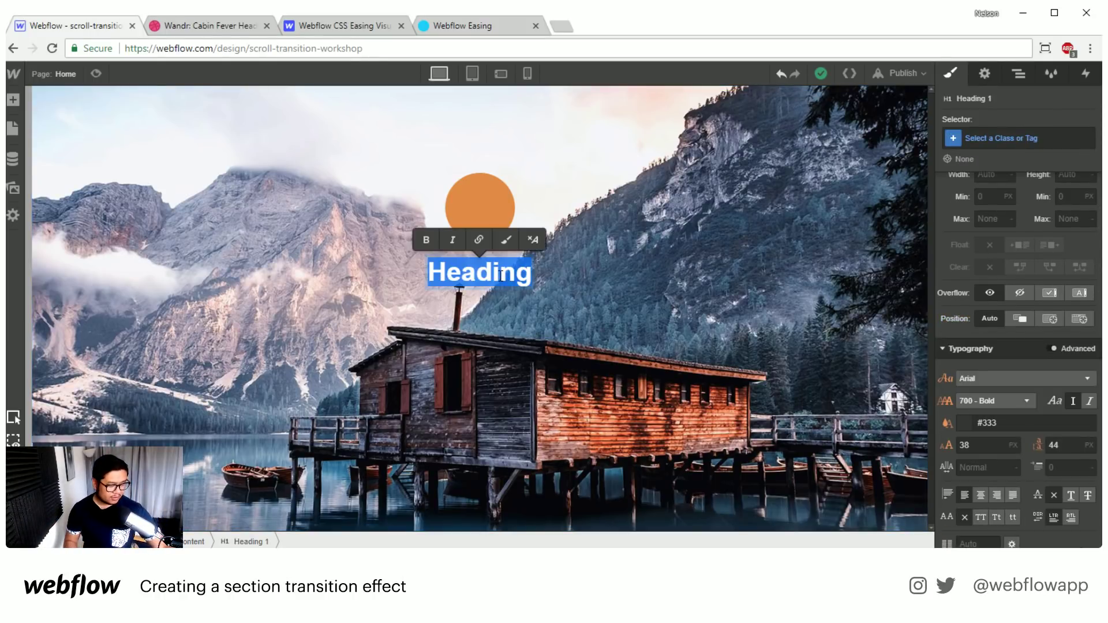
pyautogui.write('Cabin Life')
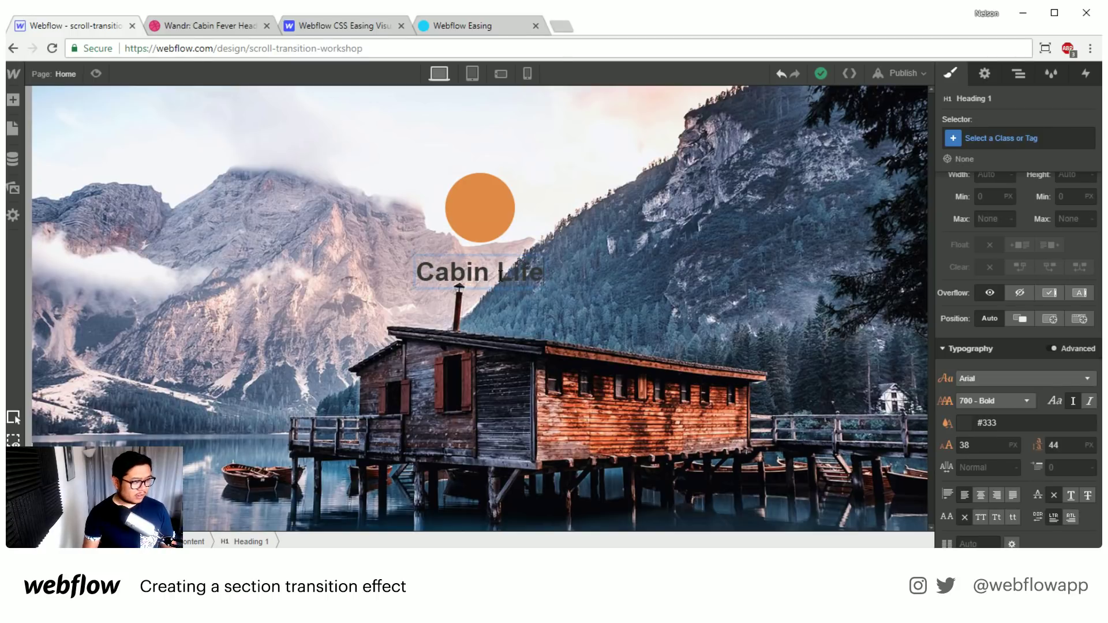
pyautogui.press('Escape')
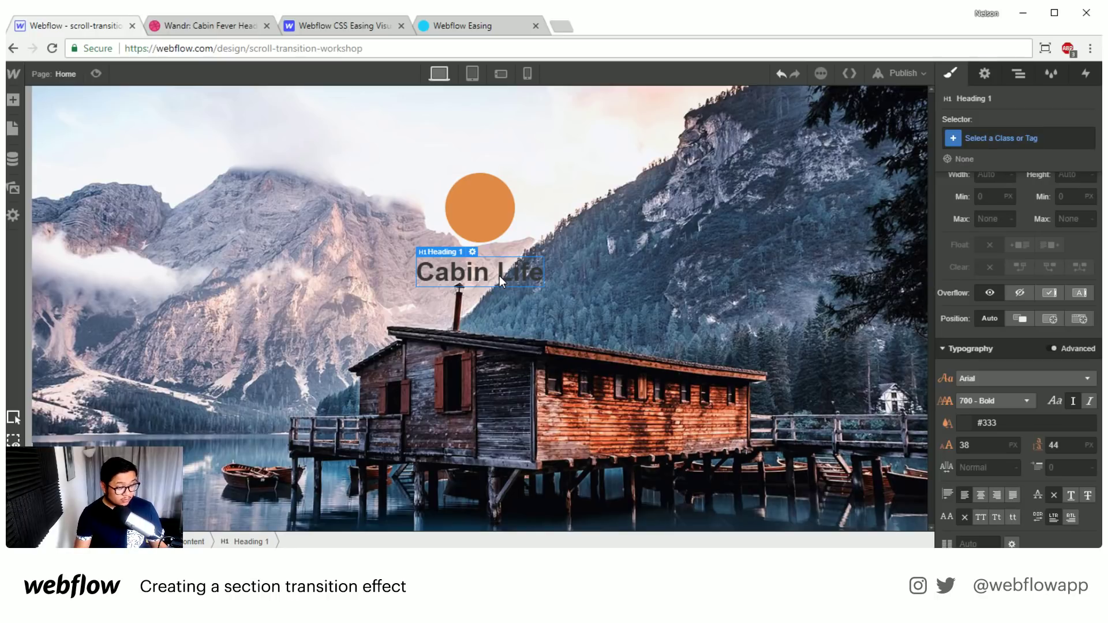
# Set the Cabin Life heading's font to Merriweather.
pyautogui.scroll(-5, 1030, 411)
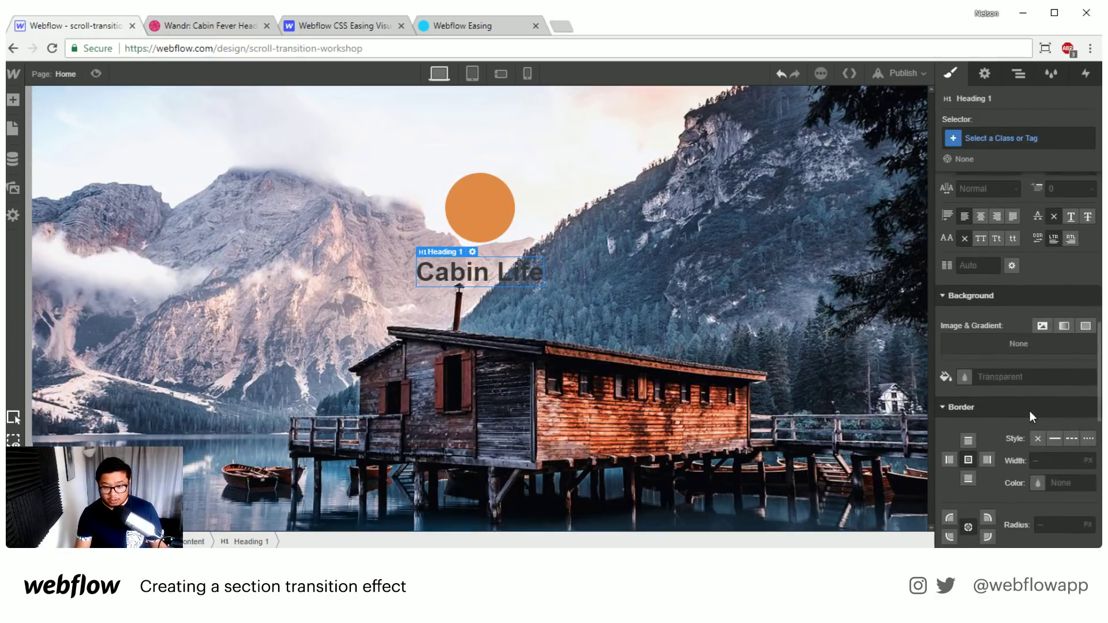
pyautogui.scroll(3, 1013, 300)
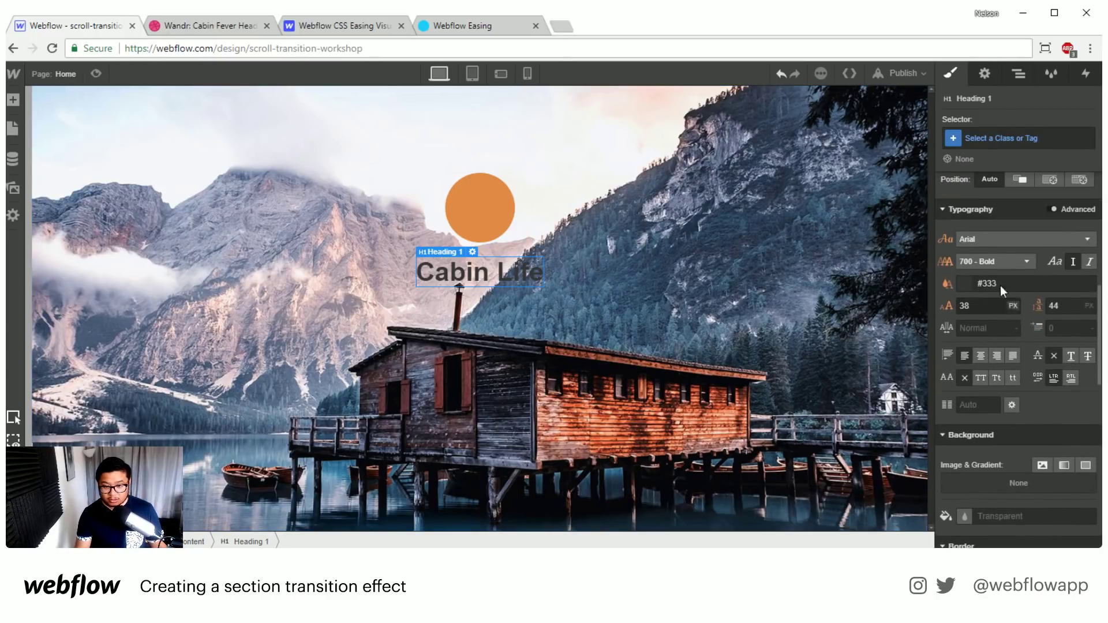
pyautogui.click(984, 239)
pyautogui.scroll(-5, 1019, 317)
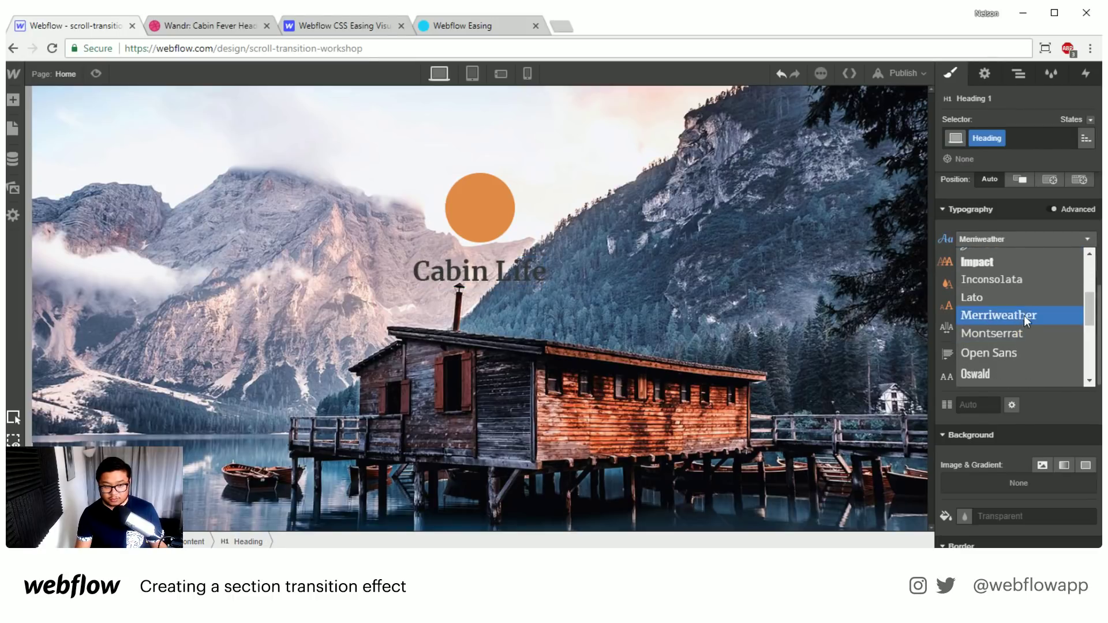
pyautogui.click(1024, 315)
# Check the Wandr reference shot on Dribbble, and give the heading in Webflow a 400 - Normal weight and white text colour.
pyautogui.click(212, 25)
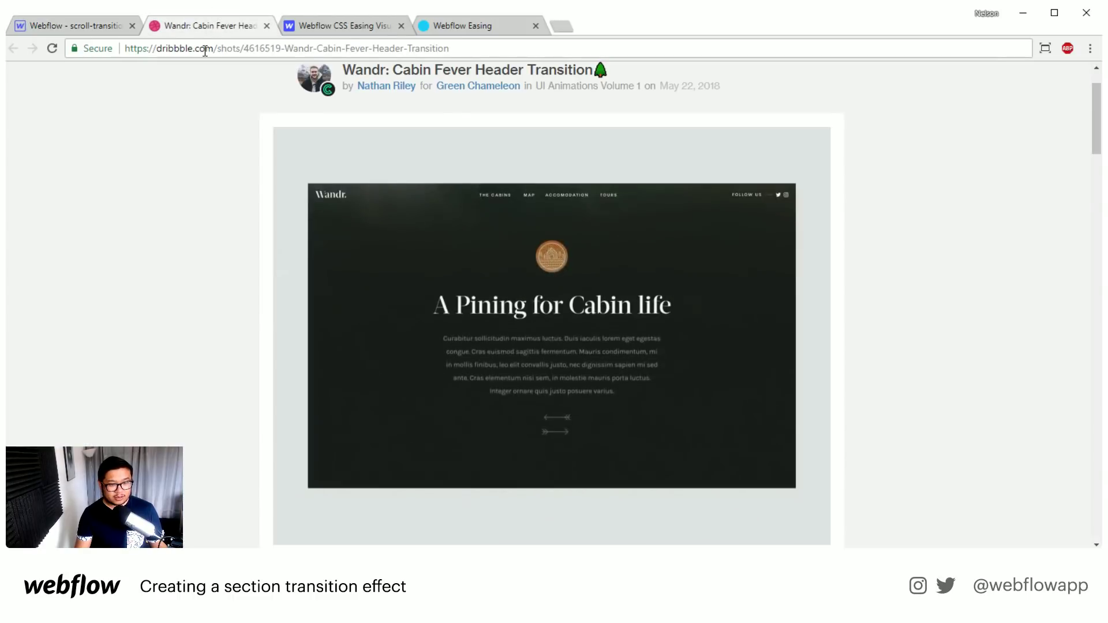
pyautogui.click(35, 25)
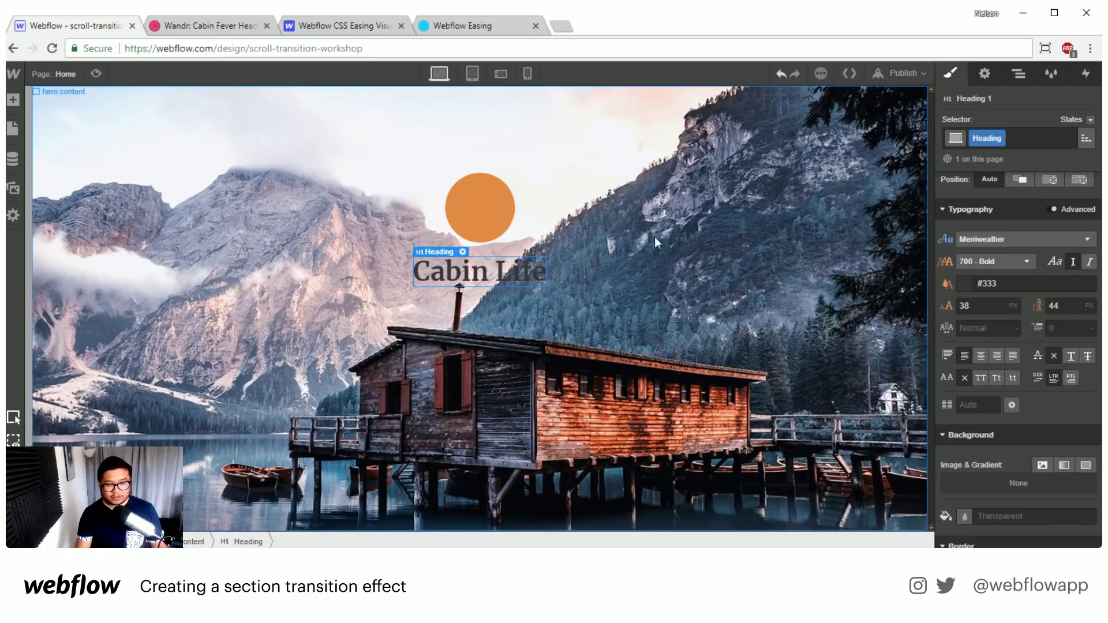
pyautogui.click(999, 259)
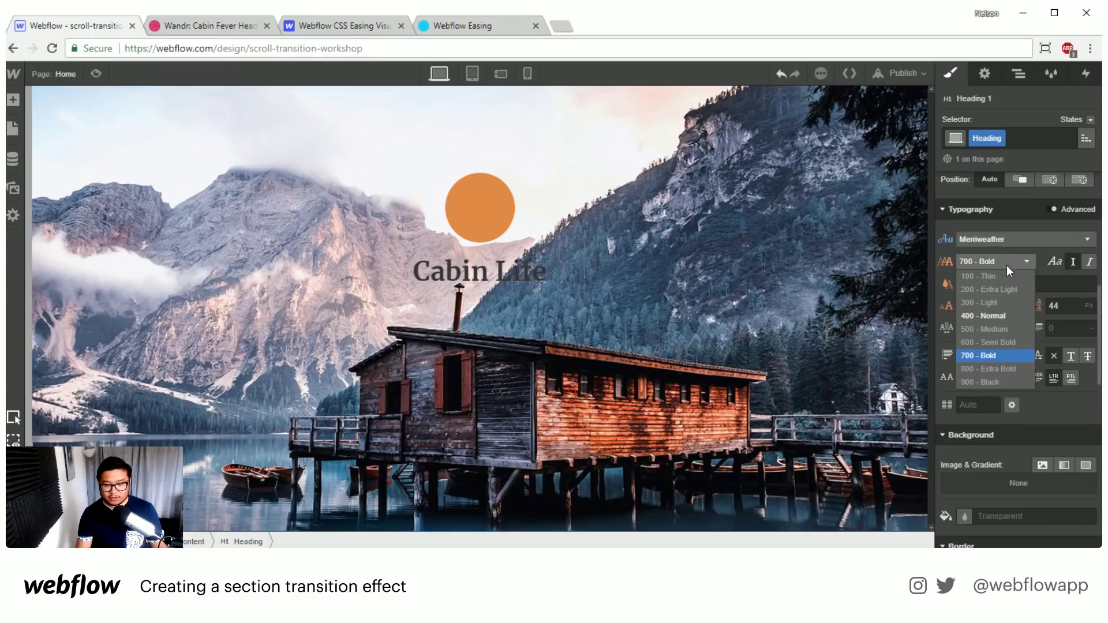
pyautogui.click(1002, 315)
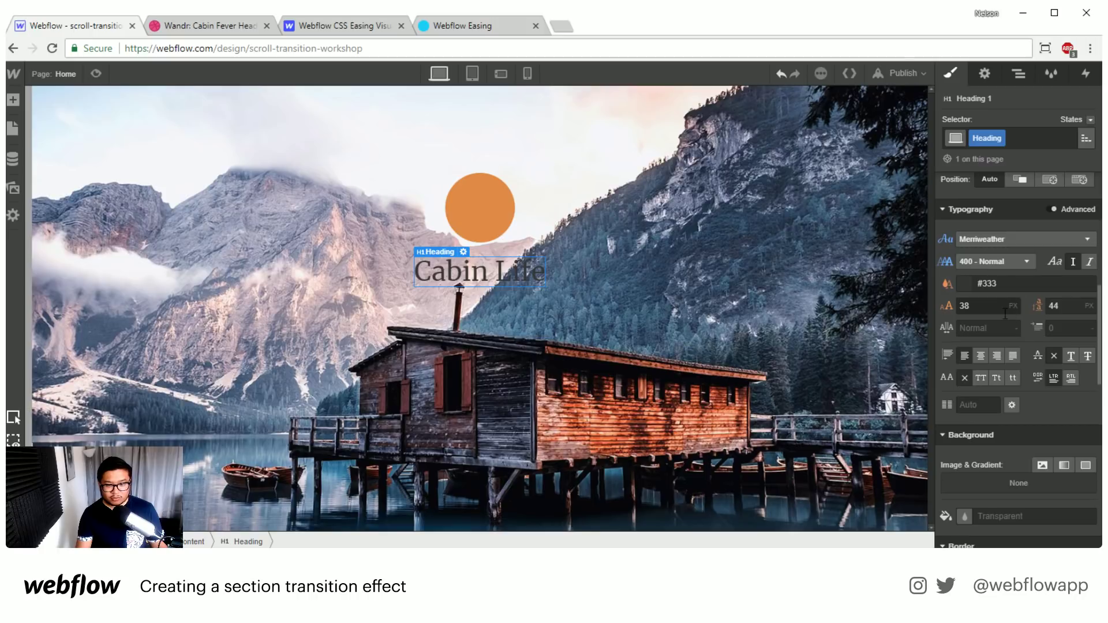
pyautogui.click(965, 284)
pyautogui.click(951, 460)
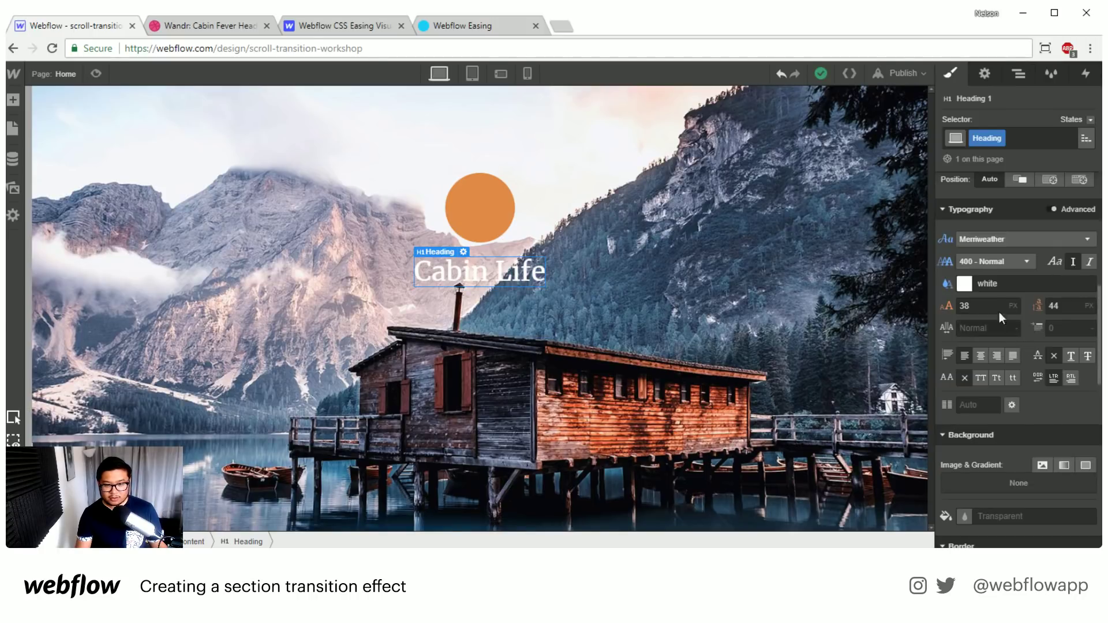
# Try the heading at font sizes of 100 px and 75 px, with a 75 px line height for the latter.
pyautogui.click(997, 300)
pyautogui.write('100')
pyautogui.press('Tab')
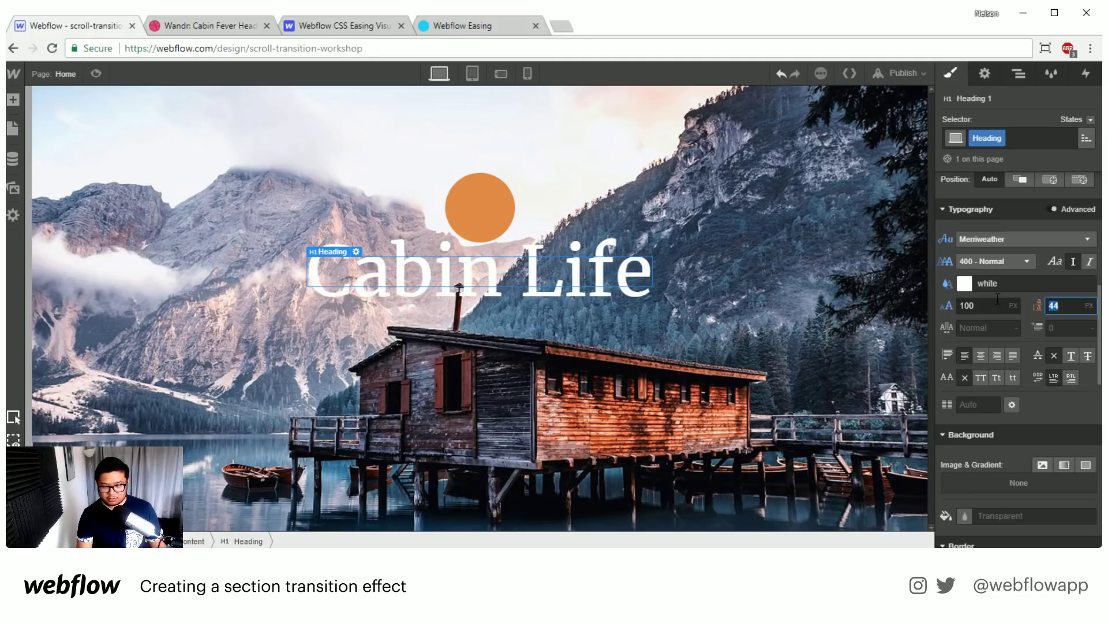
pyautogui.click(997, 299)
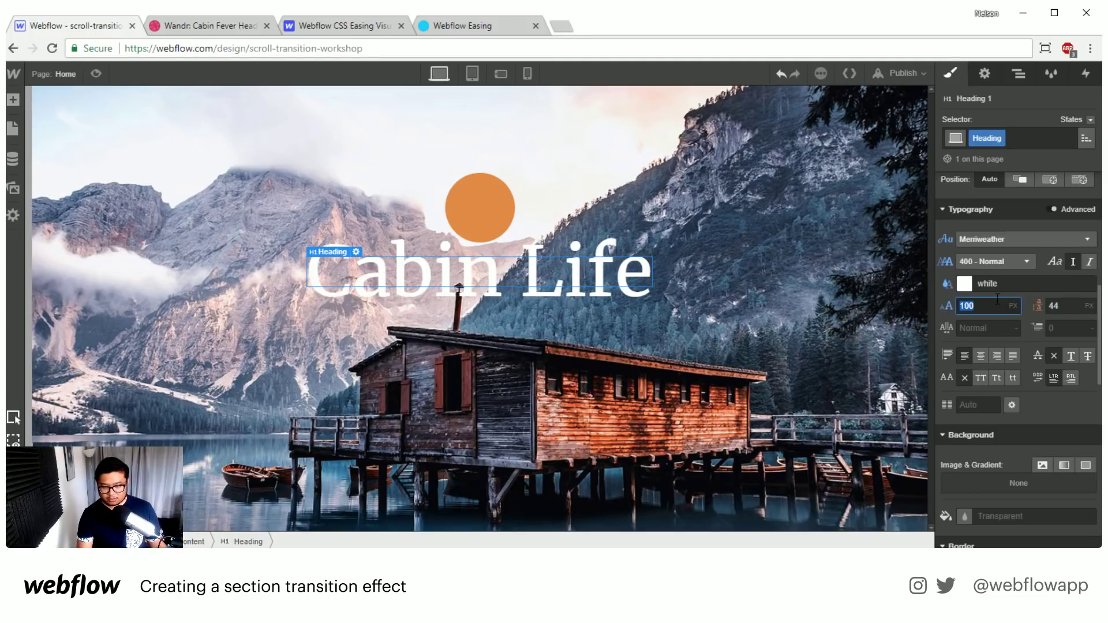
pyautogui.write('75')
pyautogui.press('Tab')
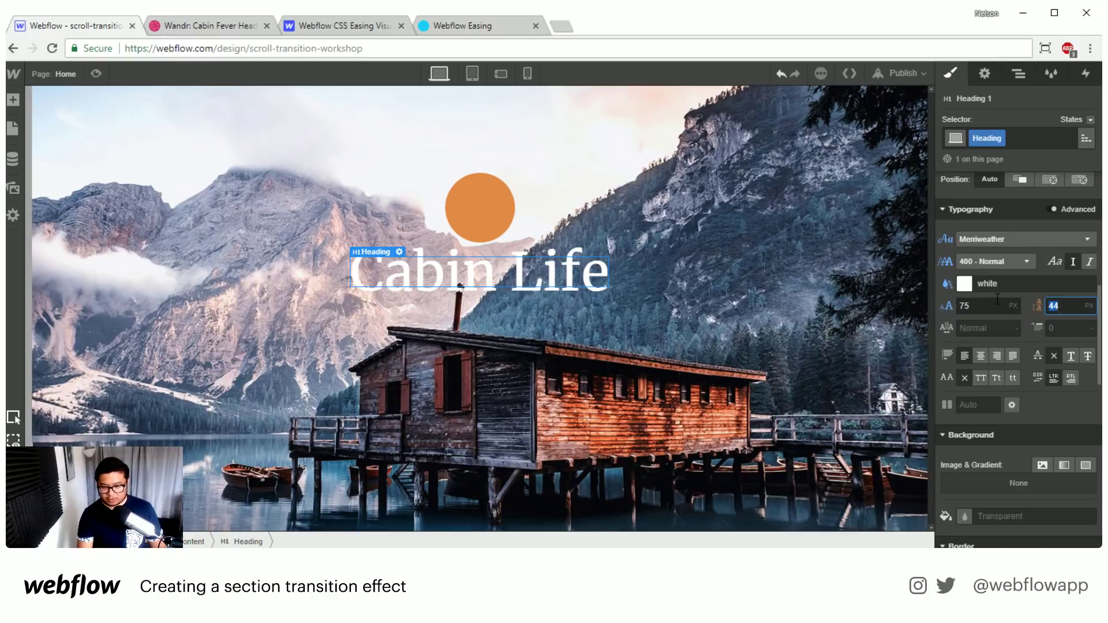
pyautogui.write('75')
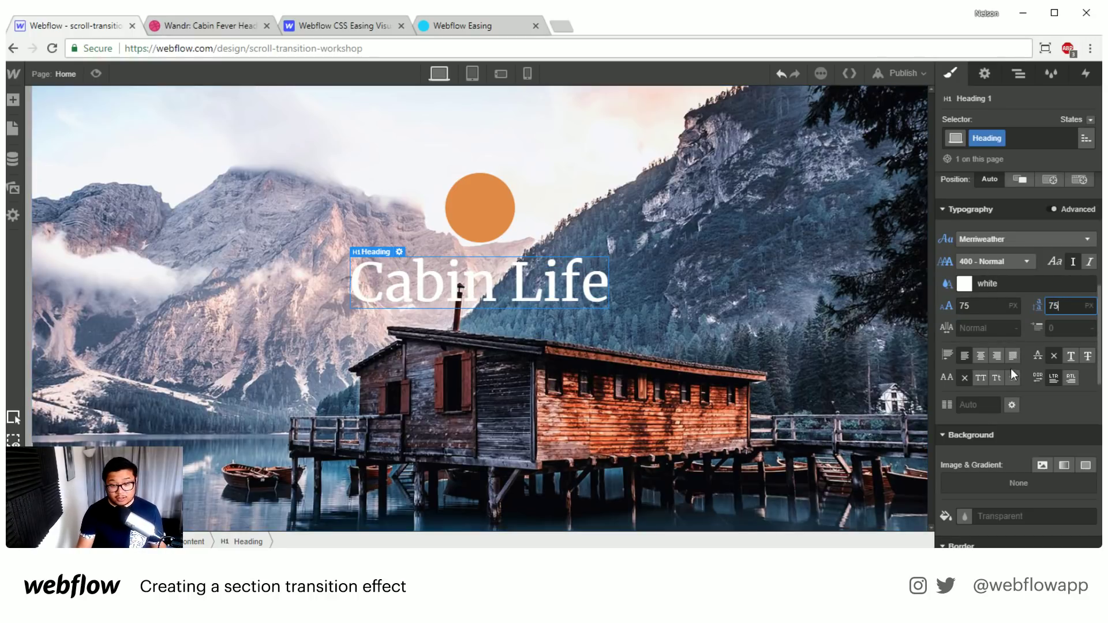
# Compare the heading with the Wandr reference on Dribbble, and try Droid Serif as its font in Webflow.
pyautogui.click(199, 25)
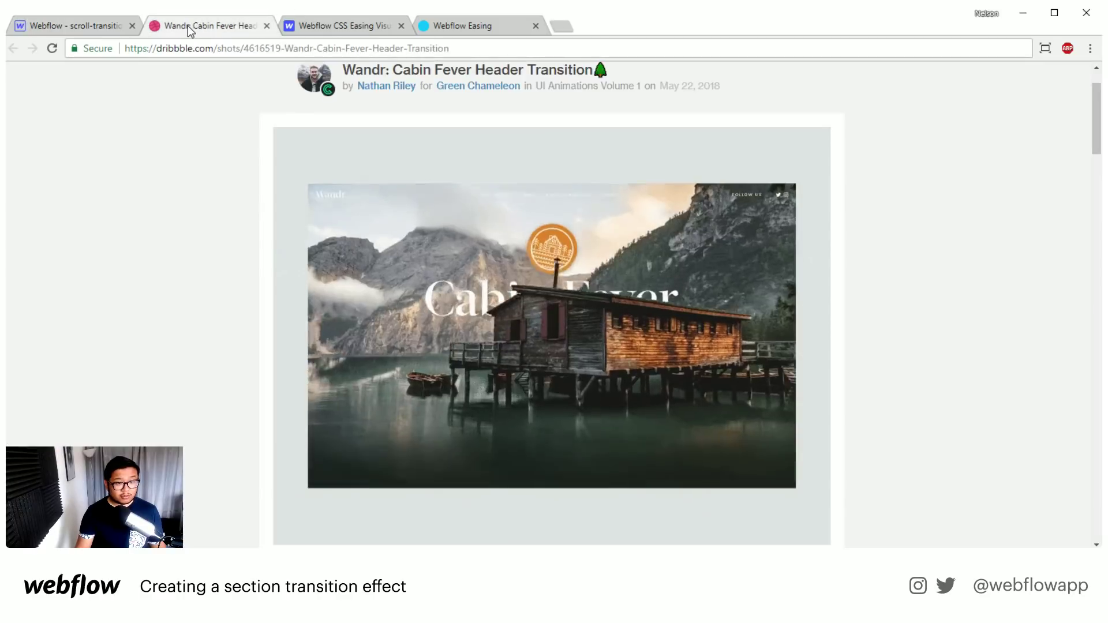
pyautogui.click(109, 25)
pyautogui.click(973, 239)
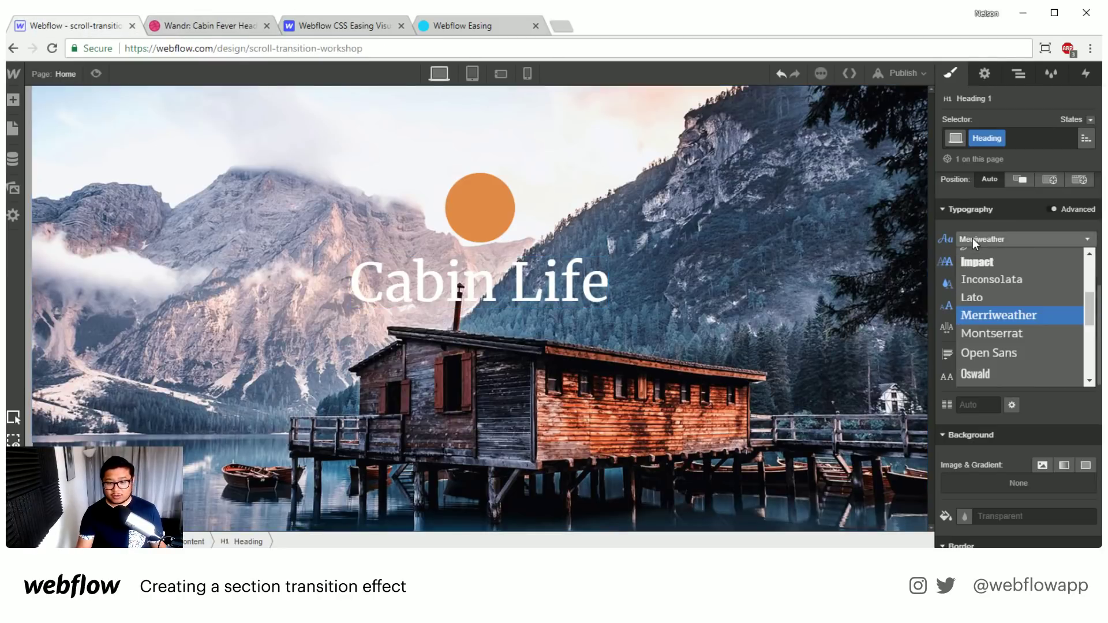
pyautogui.scroll(-5, 1033, 359)
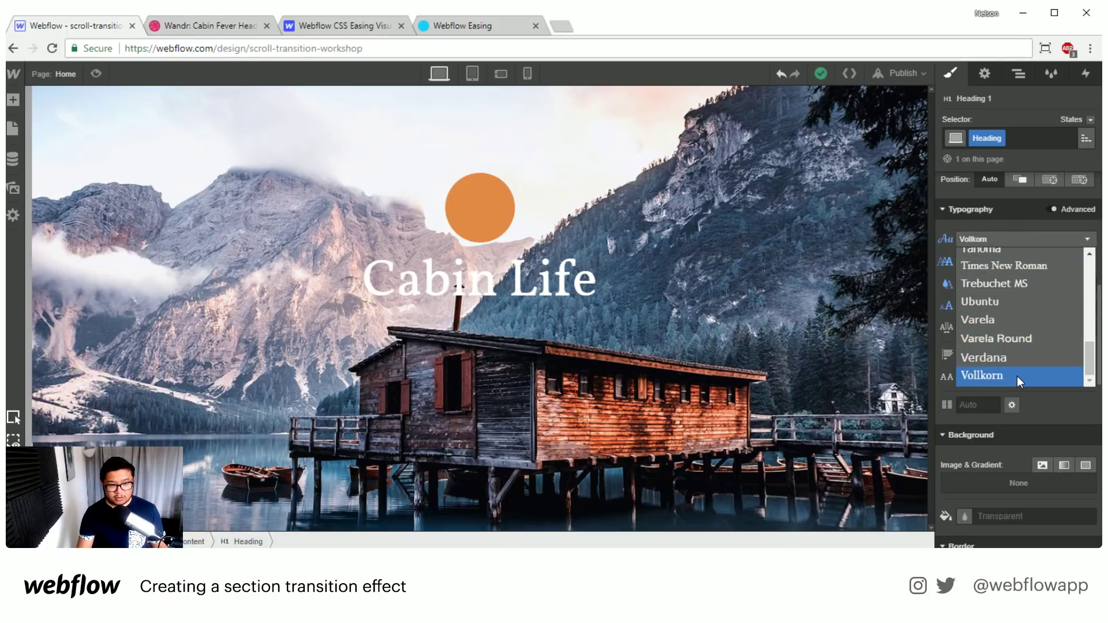
pyautogui.scroll(6, 1014, 372)
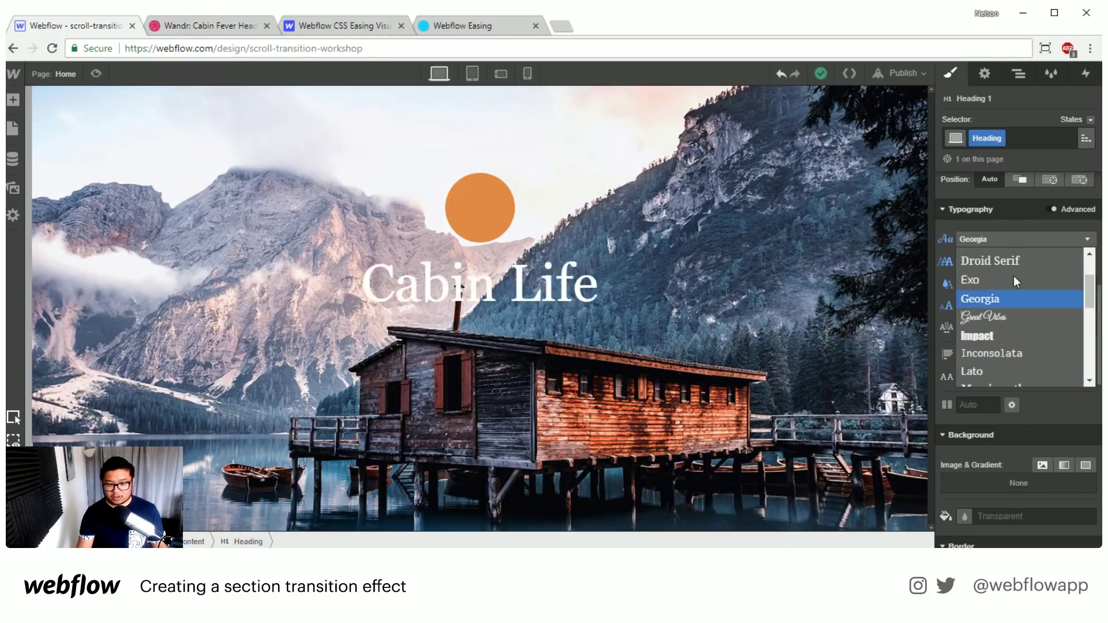
pyautogui.click(1011, 260)
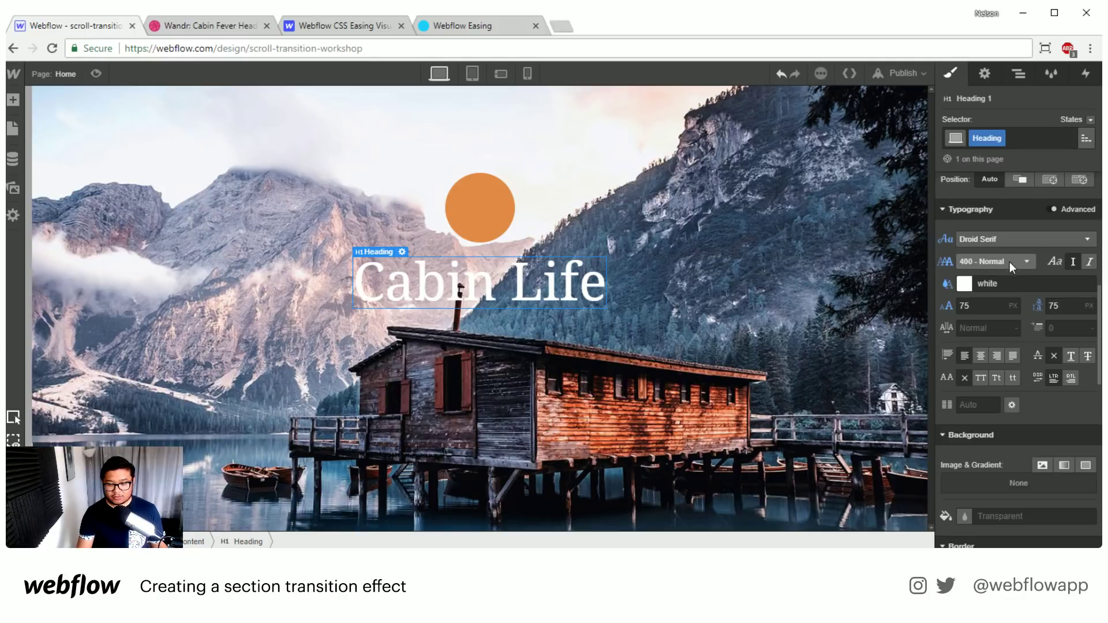
# Try Georgia as the heading's font and check its available weights.
pyautogui.click(1010, 261)
pyautogui.click(1020, 240)
pyautogui.scroll(2, 1028, 308)
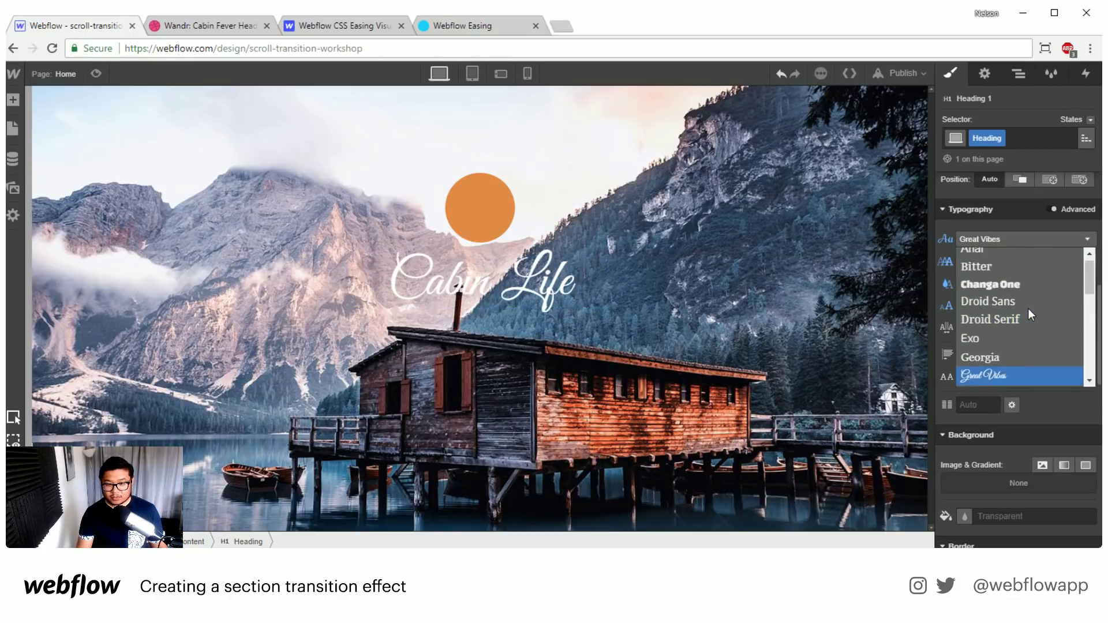
pyautogui.click(996, 359)
pyautogui.click(989, 261)
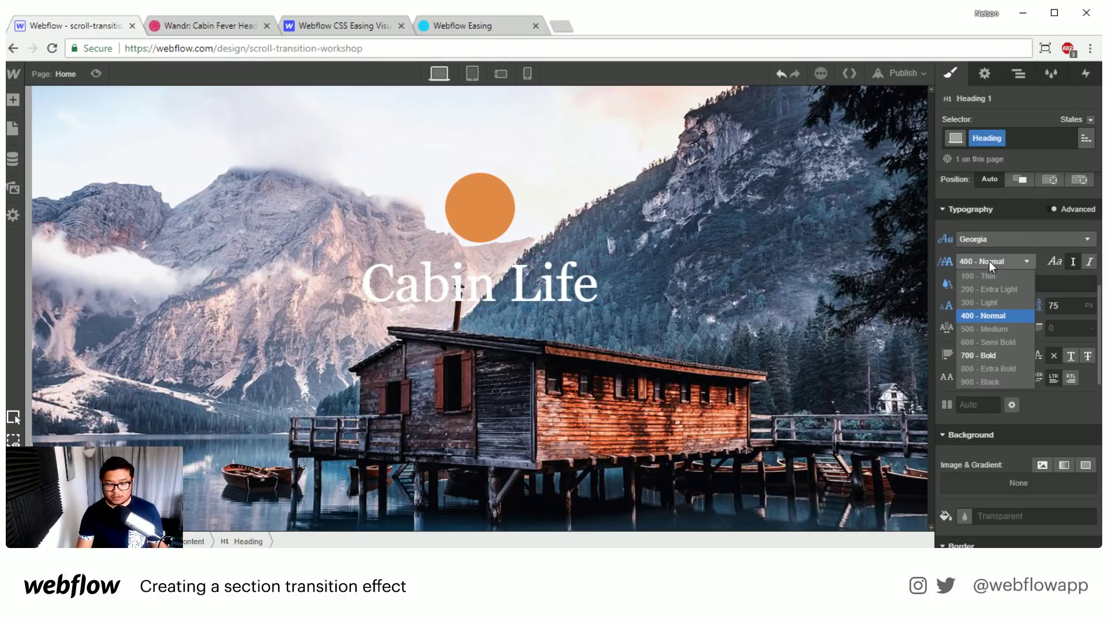
# Set the heading's font to Palatino Linotype with the 400 - Normal weight.
pyautogui.click(1009, 241)
pyautogui.scroll(3, 1026, 291)
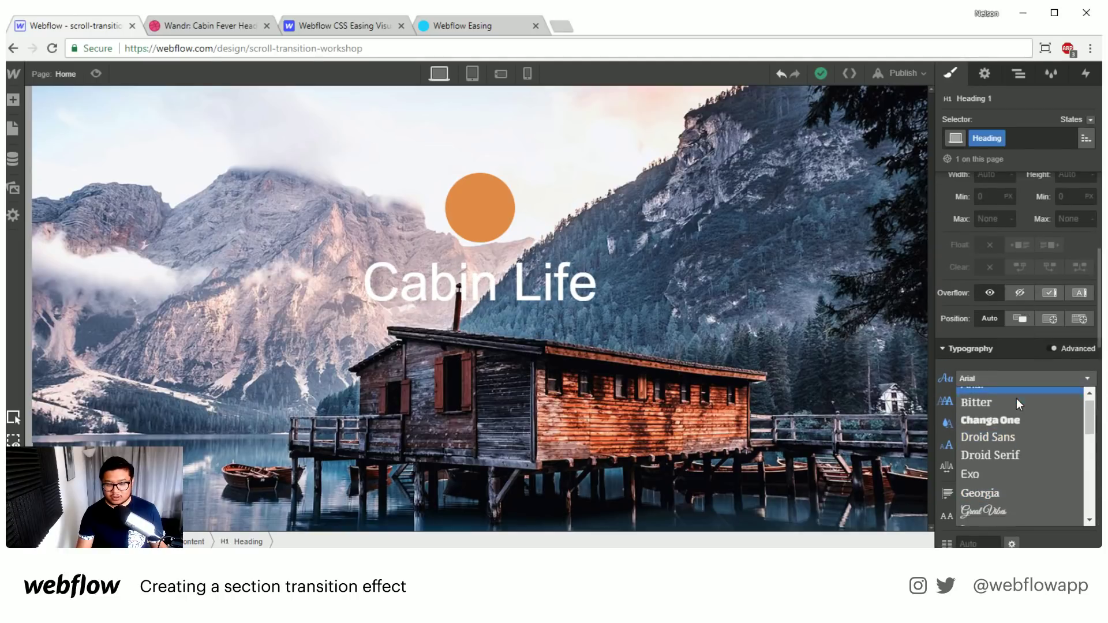
pyautogui.scroll(-4, 1016, 398)
pyautogui.click(1040, 466)
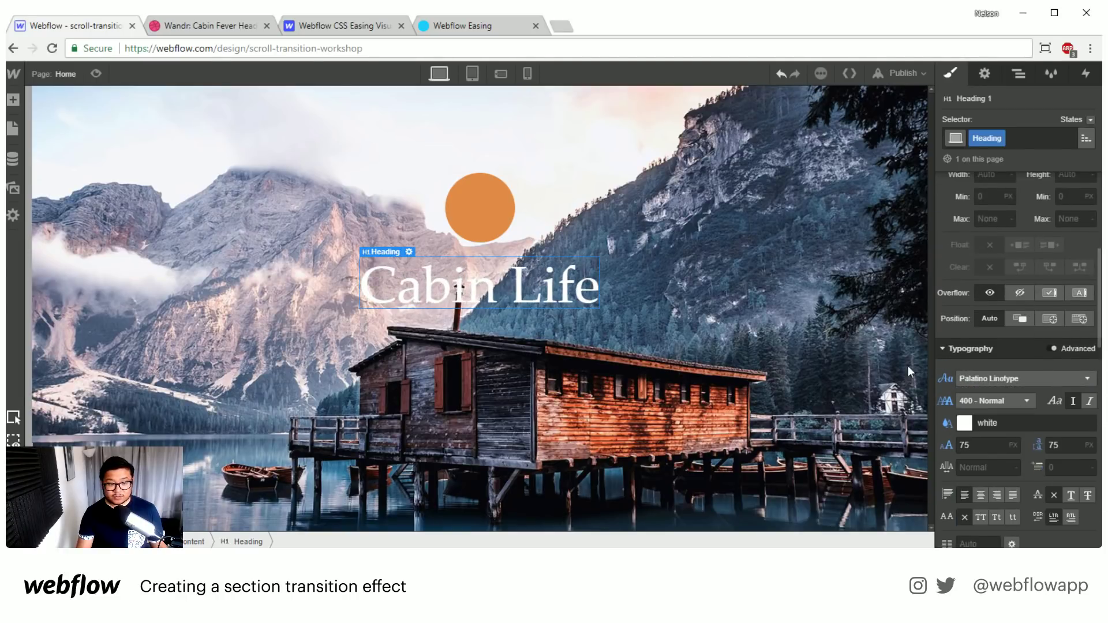
pyautogui.click(1009, 398)
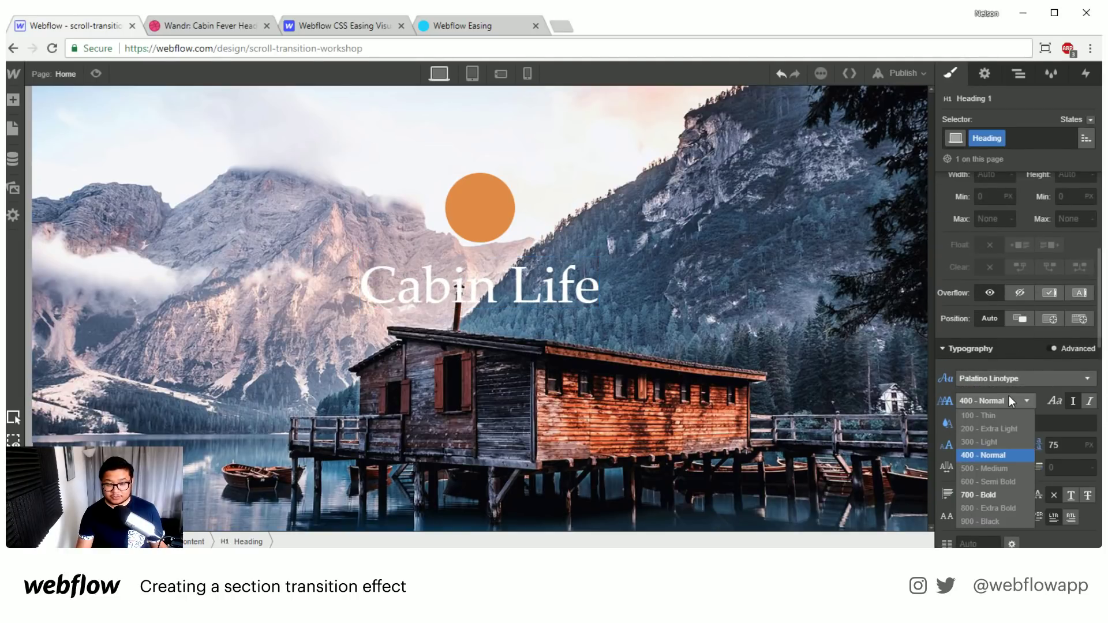
pyautogui.click(1001, 456)
# Enlarge the Cabin Life heading to a 150 px font size with a 150 px line height.
pyautogui.moveTo(991, 446); pyautogui.dragTo(922, 443)
pyautogui.write('150')
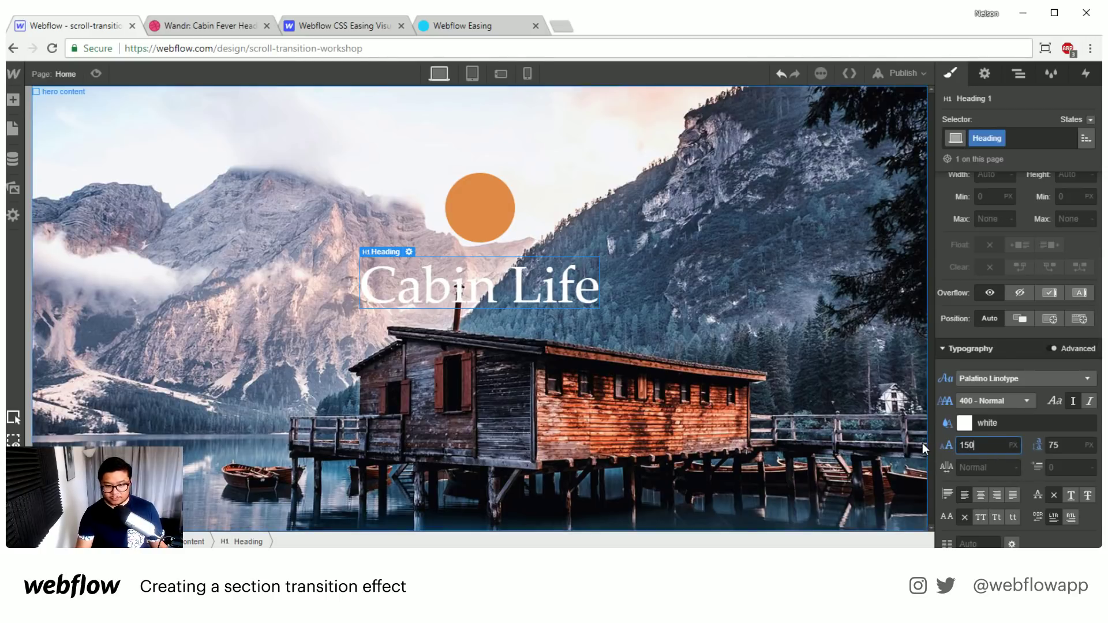
pyautogui.press('Tab')
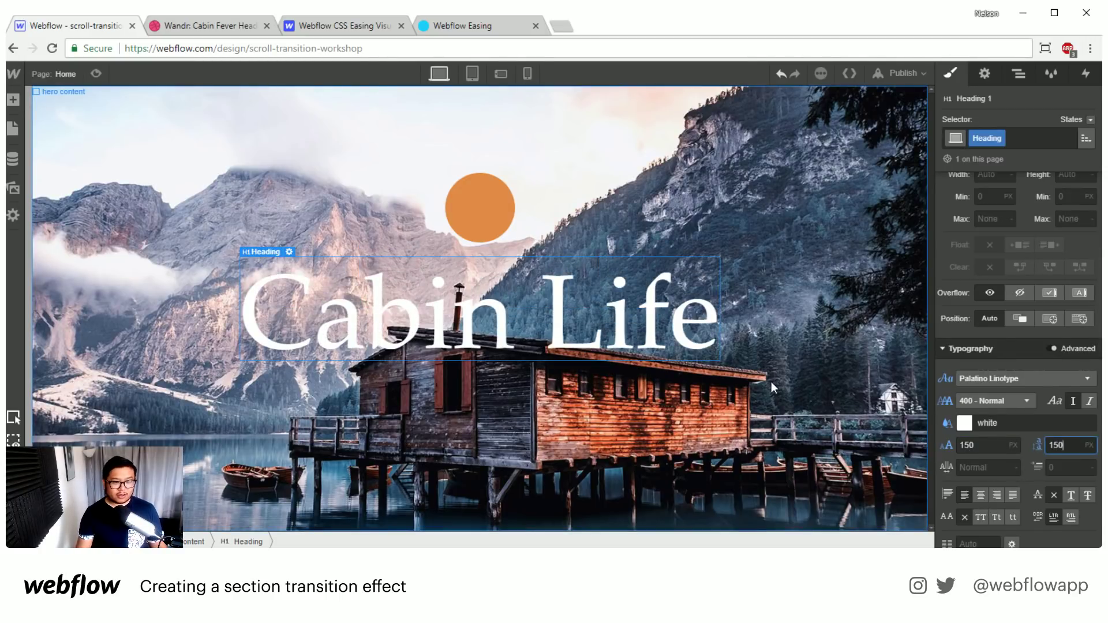
pyautogui.scroll(5, 1028, 278)
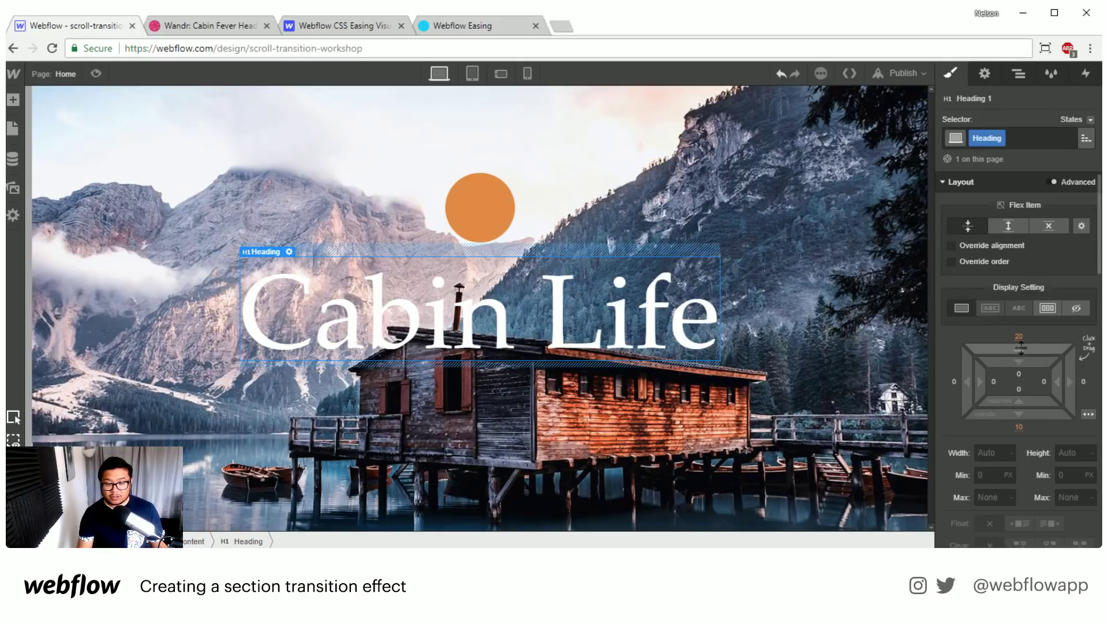
# Set the Cabin Life heading's bottom margin to 0 and its top margin to 25 px.
pyautogui.click(1019, 427)
pyautogui.write('0')
pyautogui.press('Return')
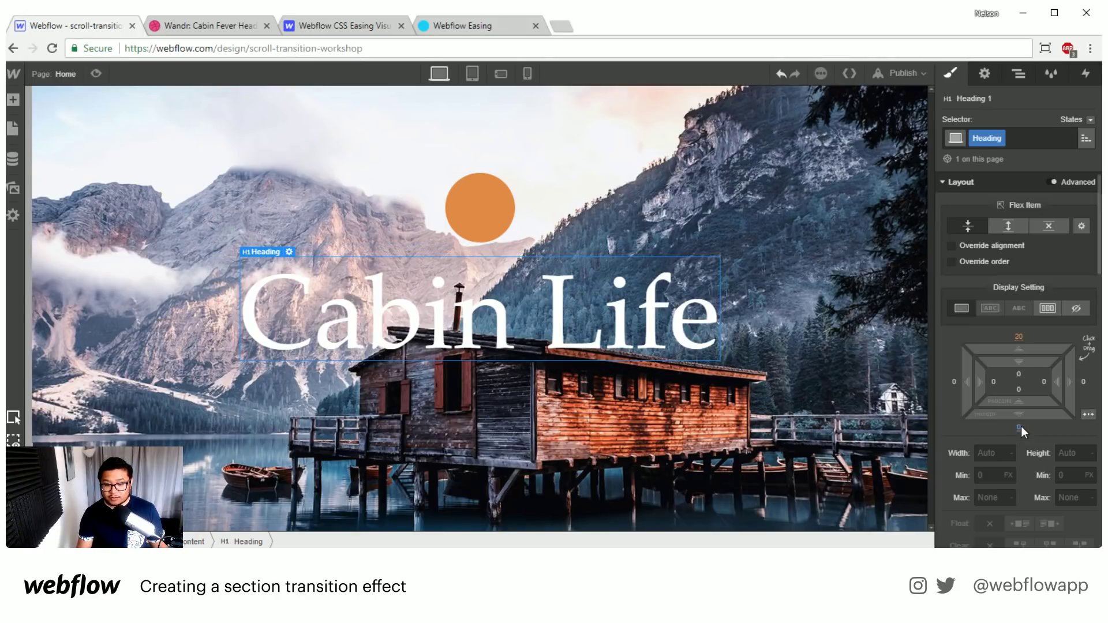
pyautogui.moveTo(1025, 348); pyautogui.dragTo(1026, 338)
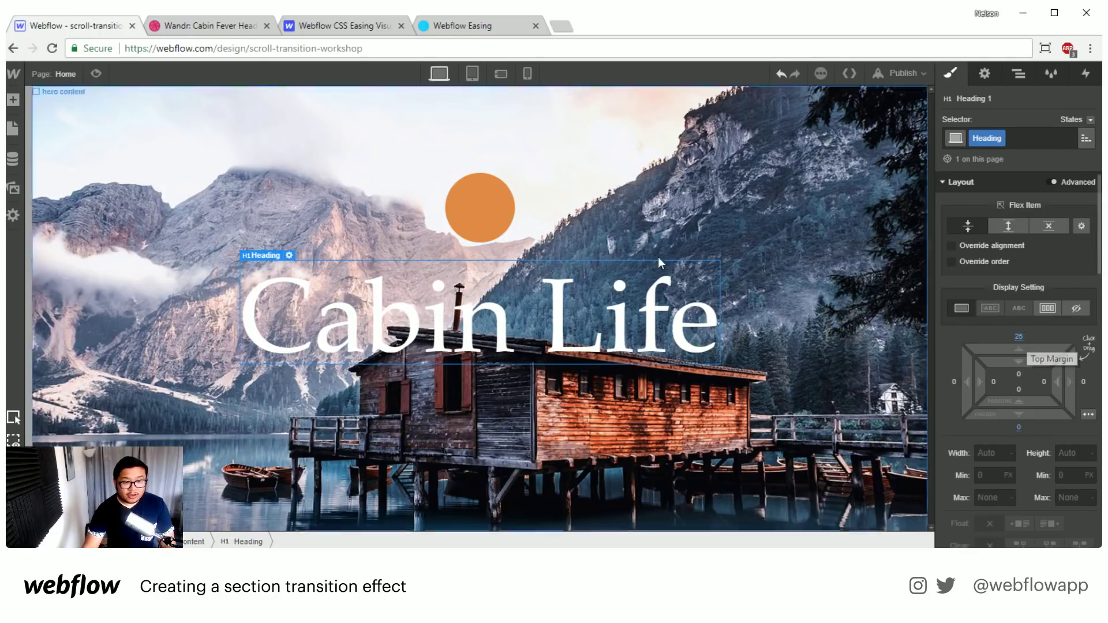
# Place the white house SVG from the assets inside the round logo block, keeping its default image settings.
pyautogui.click(473, 215)
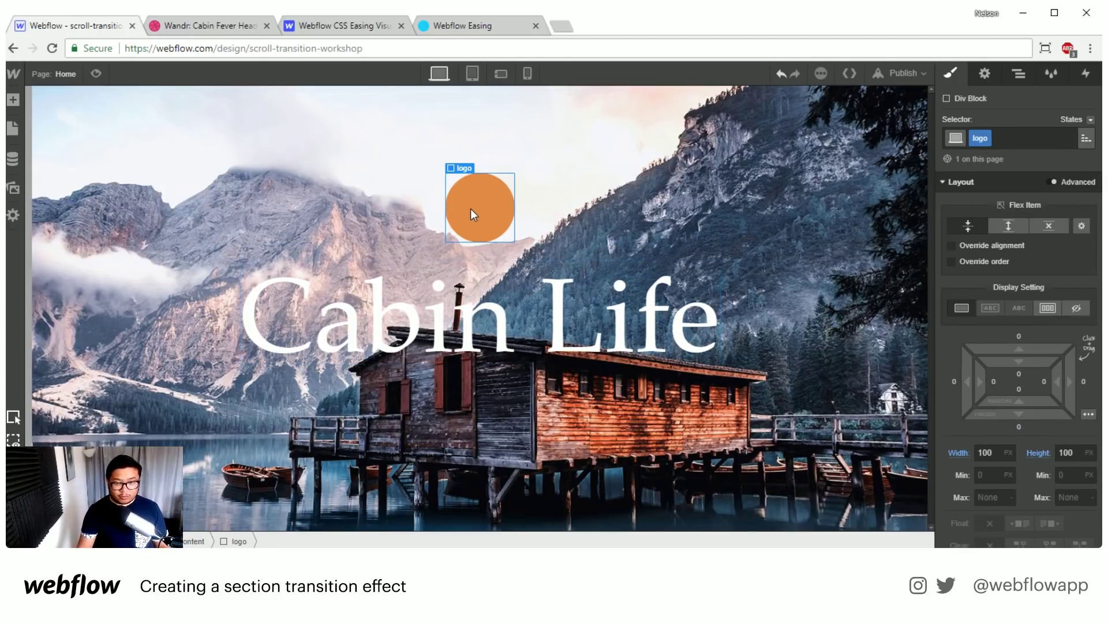
pyautogui.press('a')
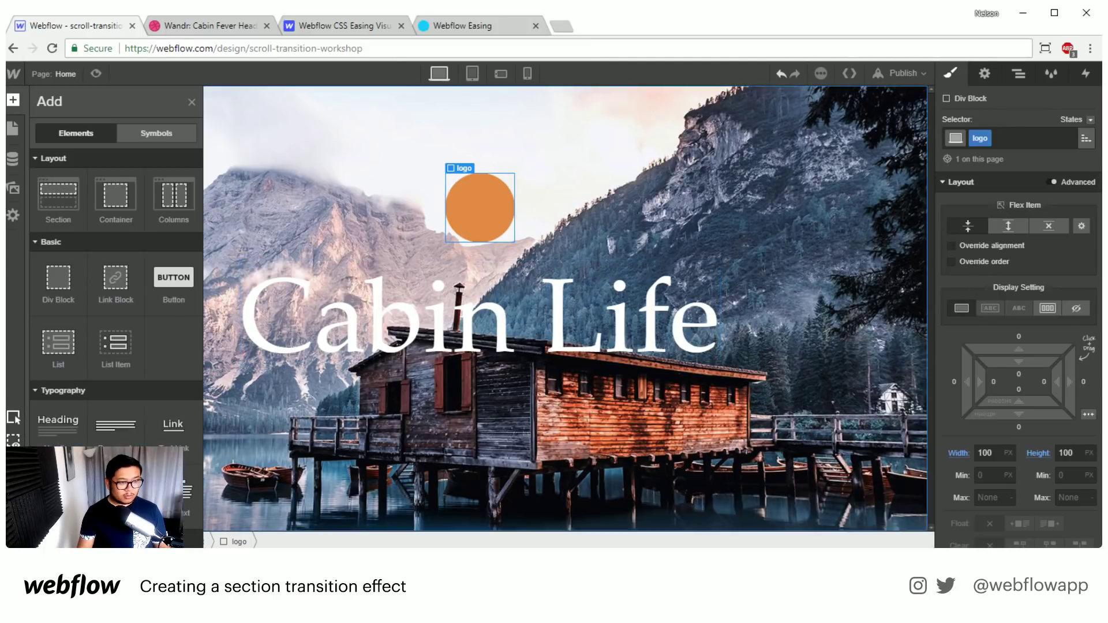
pyautogui.click(12, 189)
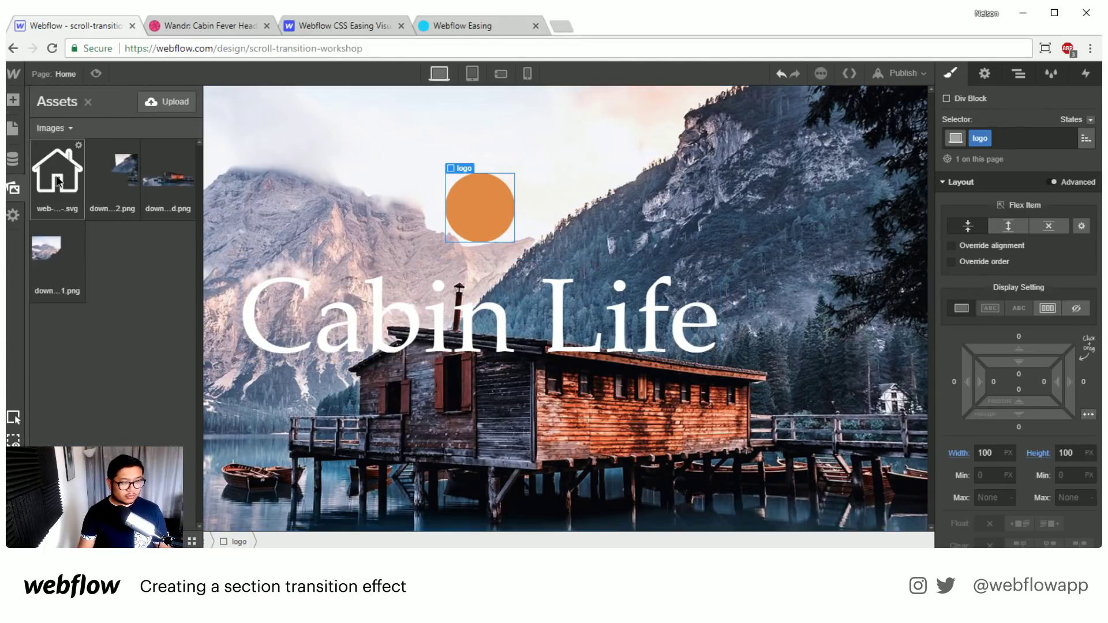
pyautogui.moveTo(54, 173); pyautogui.dragTo(486, 209)
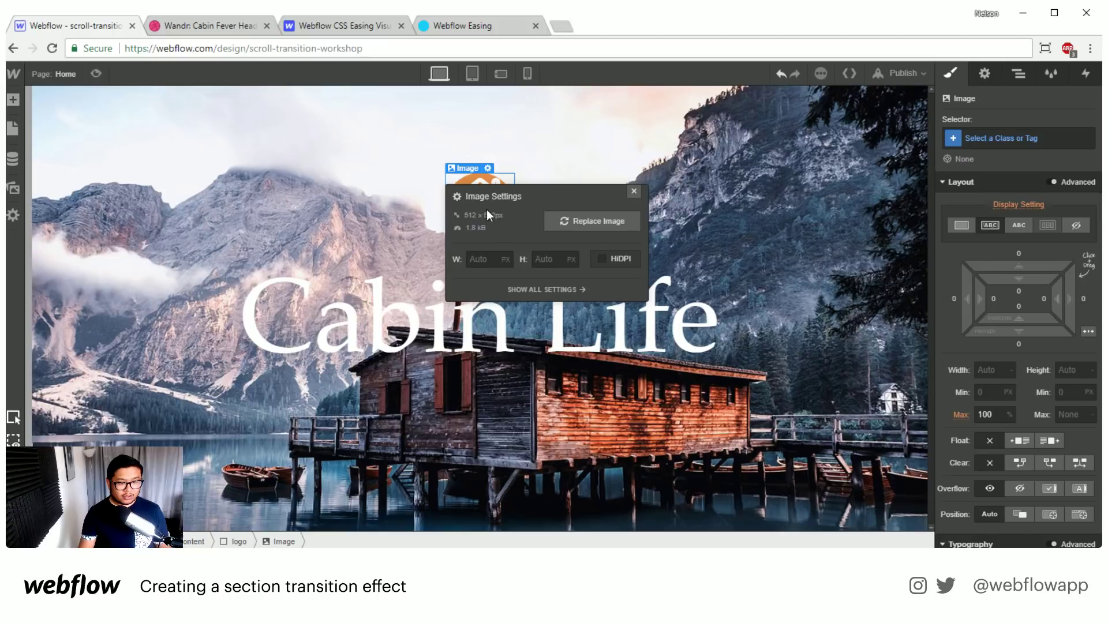
pyautogui.click(635, 194)
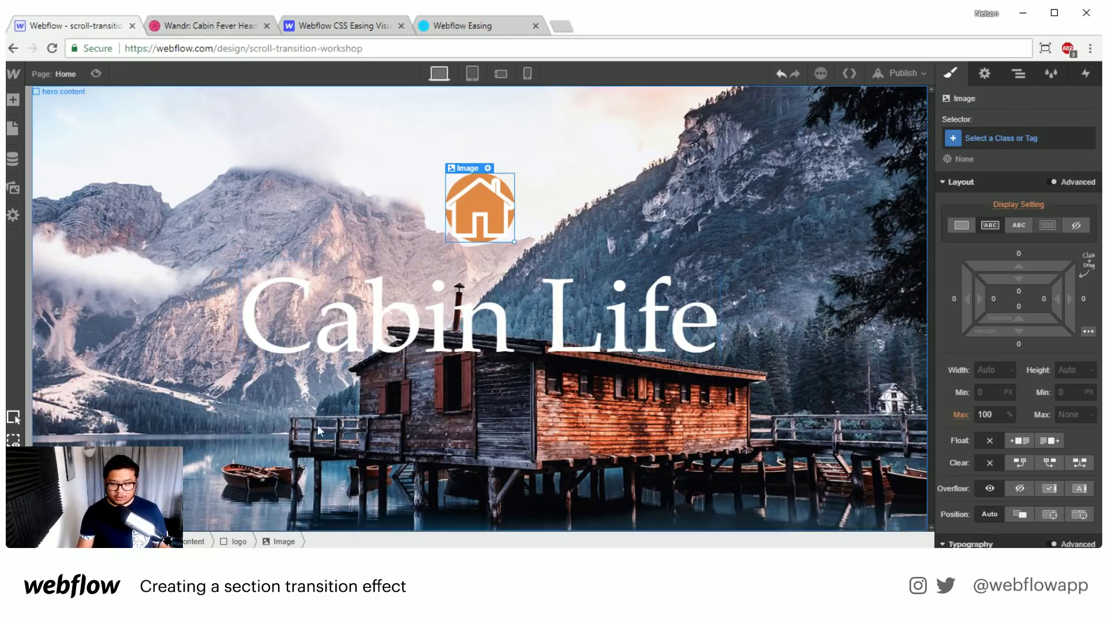
# Give the logo block 13 px of padding on all sides.
pyautogui.click(235, 542)
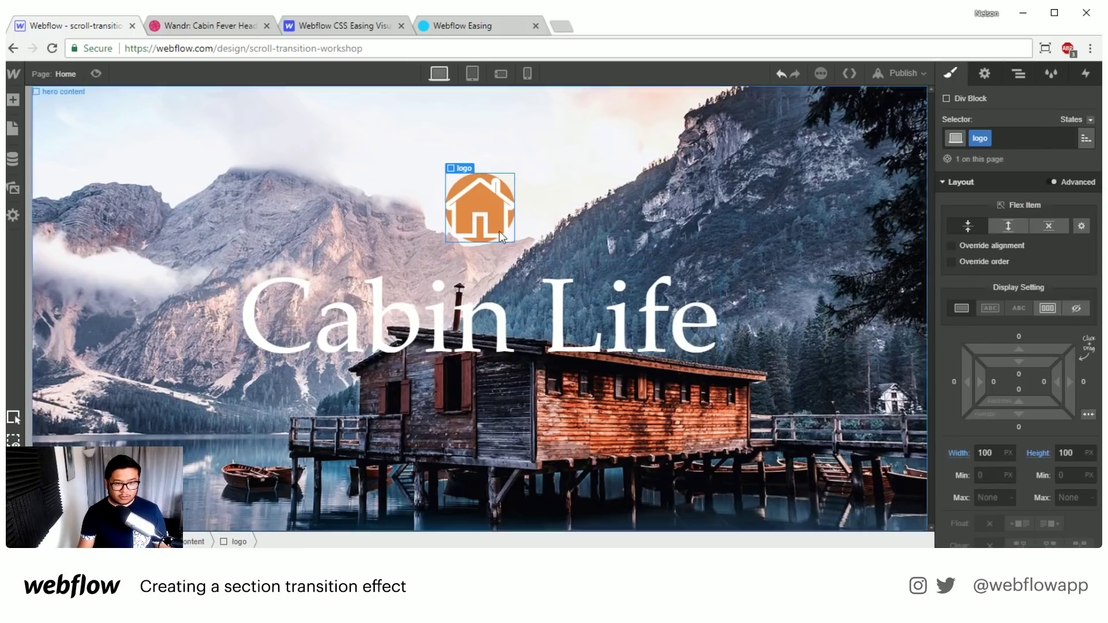
pyautogui.scroll(-4, 1026, 393)
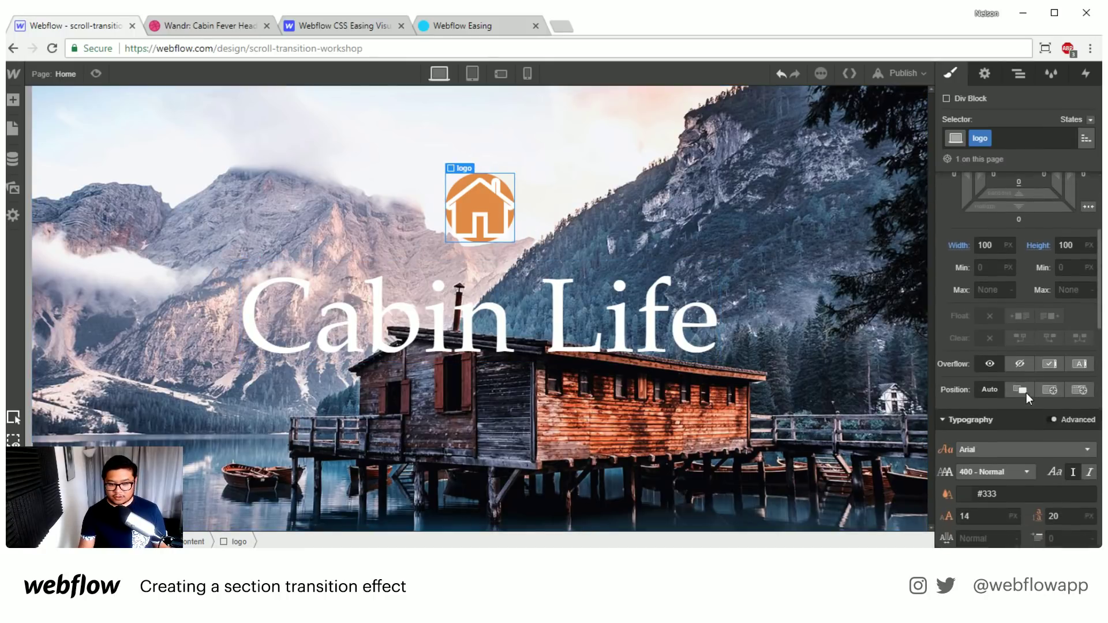
pyautogui.scroll(-1, 1026, 412)
pyautogui.scroll(3, 1020, 400)
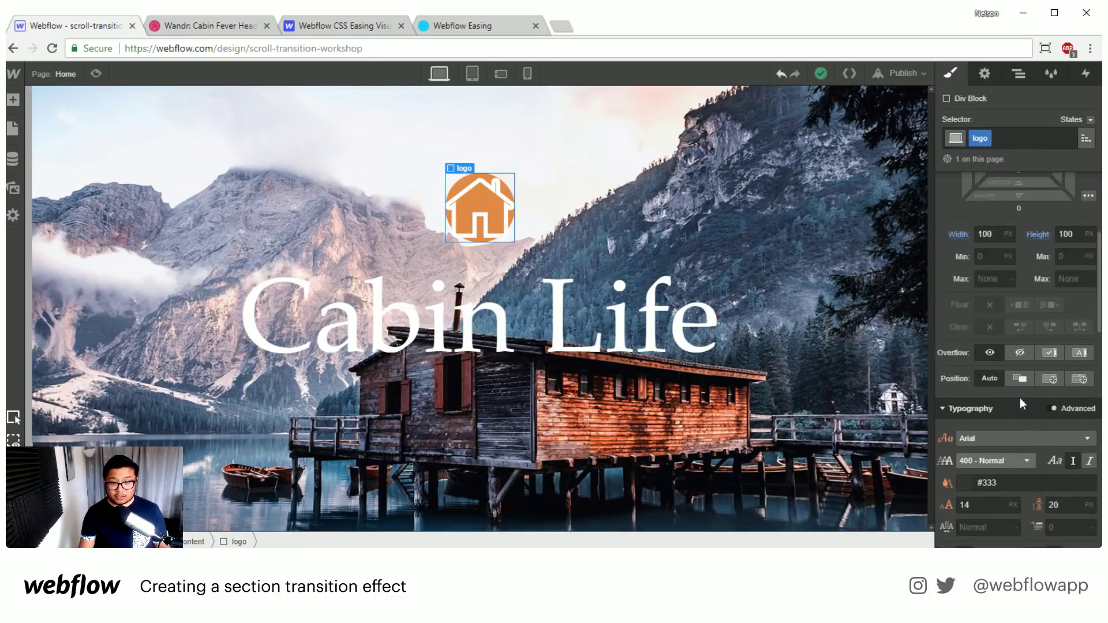
pyautogui.click(1019, 75)
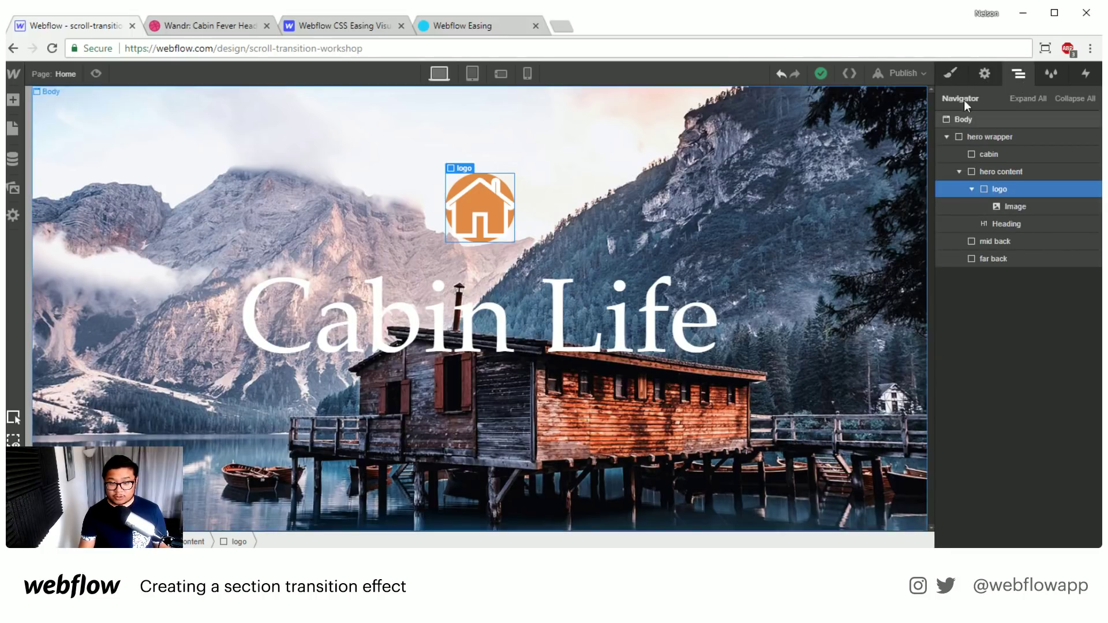
pyautogui.click(950, 73)
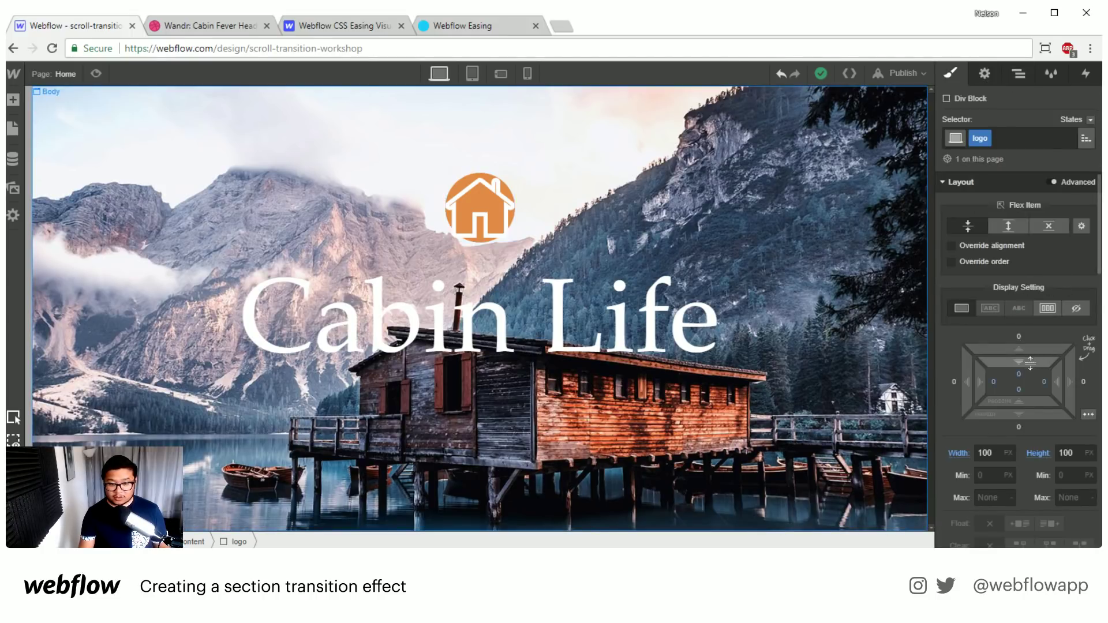
pyautogui.moveTo(1034, 396); pyautogui.dragTo(1037, 404)
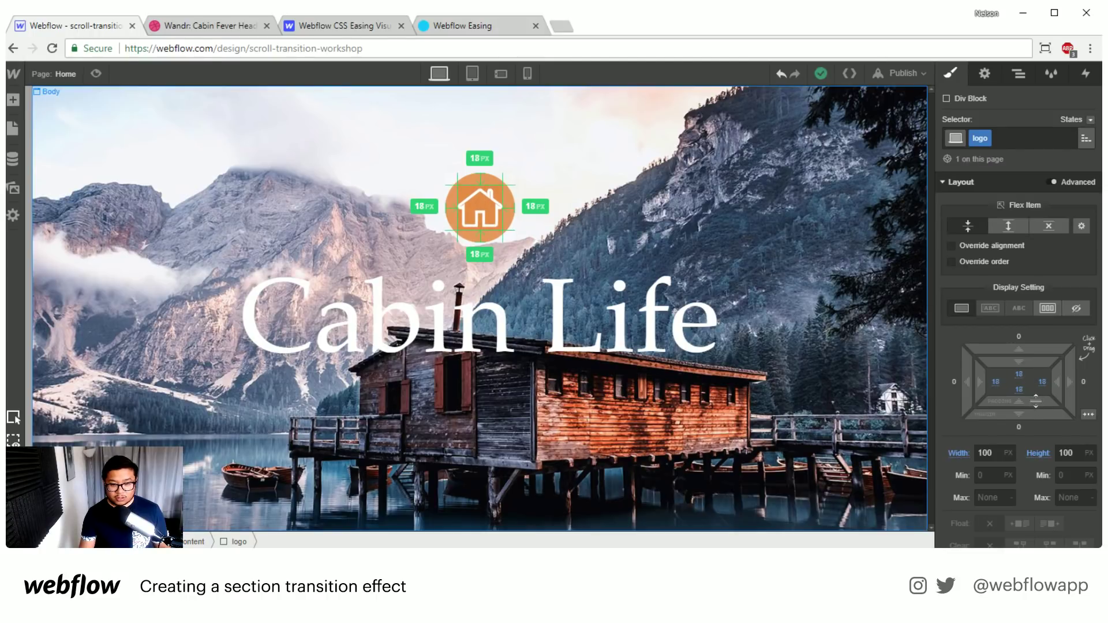
pyautogui.moveTo(1036, 402); pyautogui.dragTo(1035, 390)
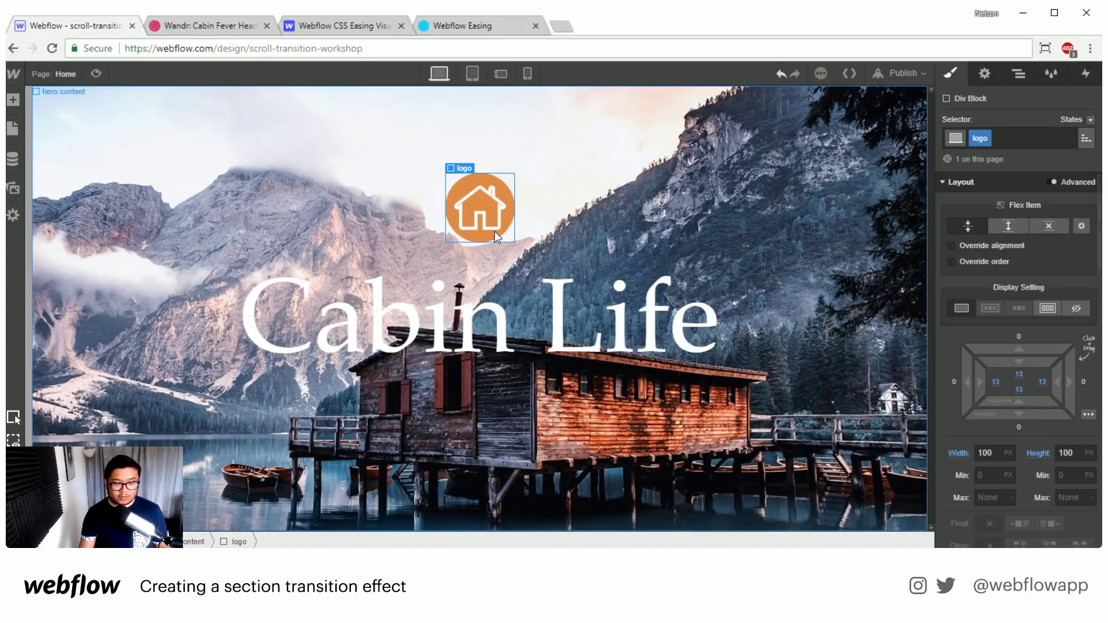
# Assign the class "house icon" to the logo's house image and give it 10 px of padding on all sides.
pyautogui.click(470, 214)
pyautogui.click(991, 137)
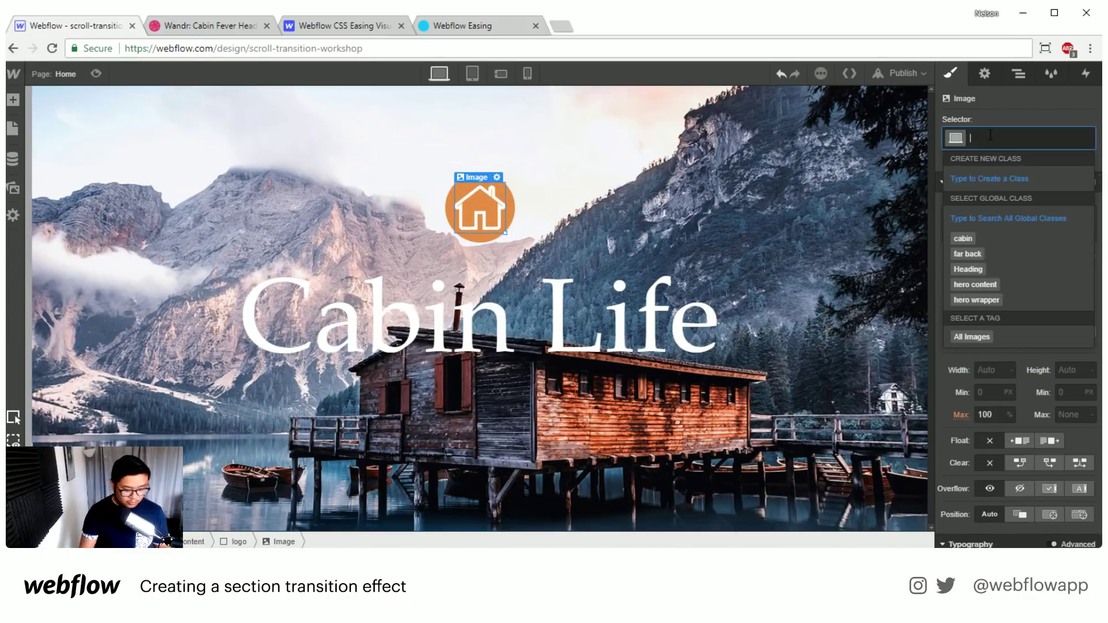
pyautogui.write('house icon')
pyautogui.press('Return')
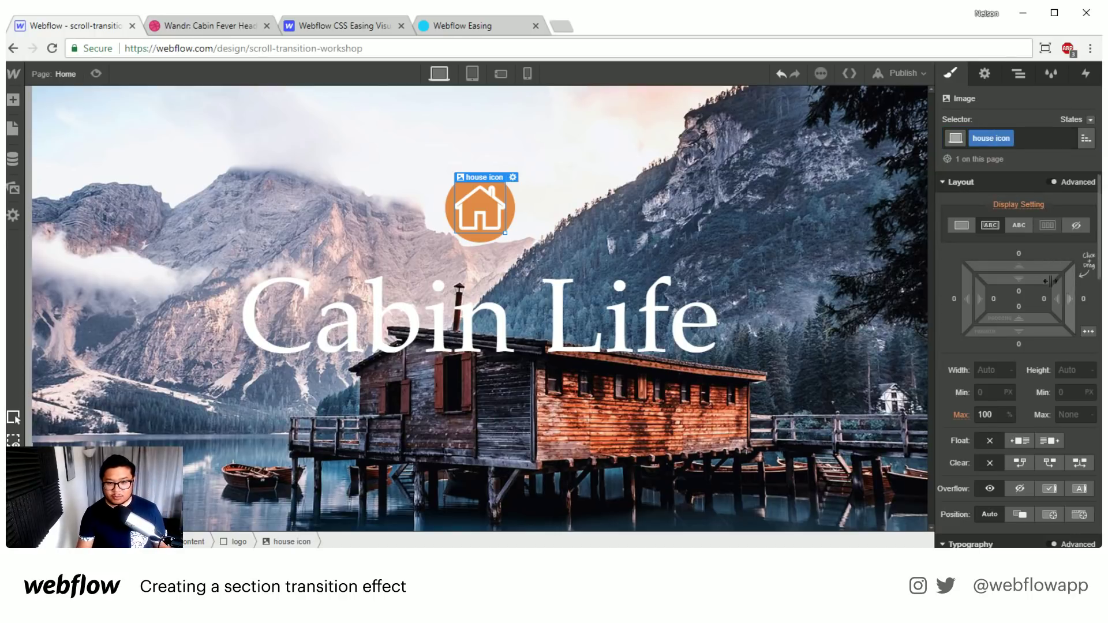
pyautogui.moveTo(1041, 281); pyautogui.dragTo(1044, 301)
# Check the logo in the Wandr reference on Dribbble, and give the house icon in Webflow a solid white border with a 50% radius.
pyautogui.scroll(-3, 1019, 346)
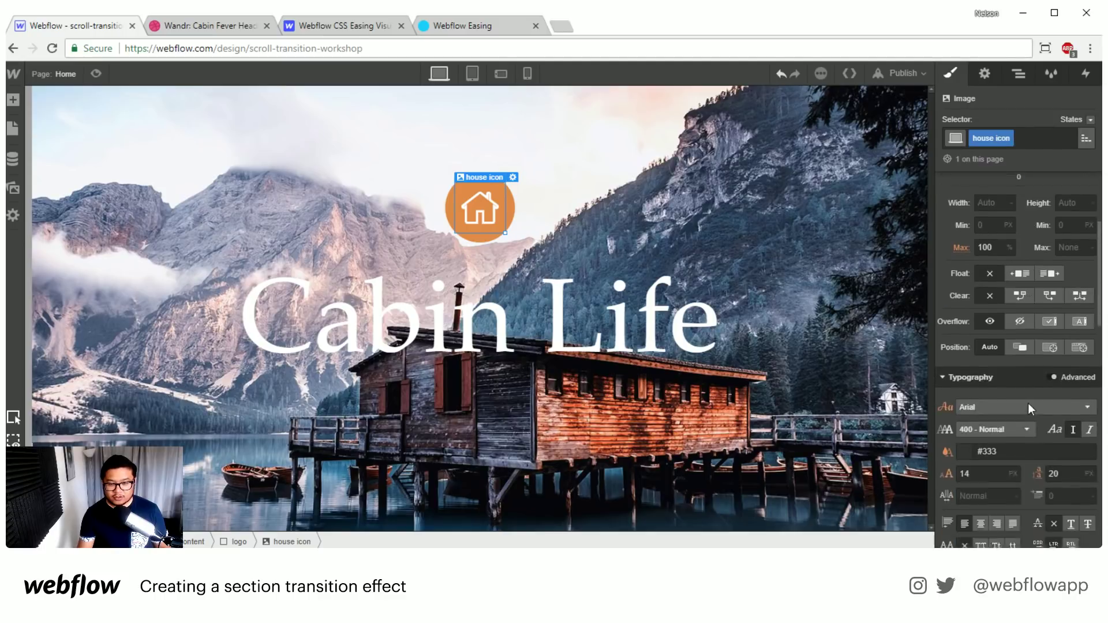
pyautogui.click(216, 27)
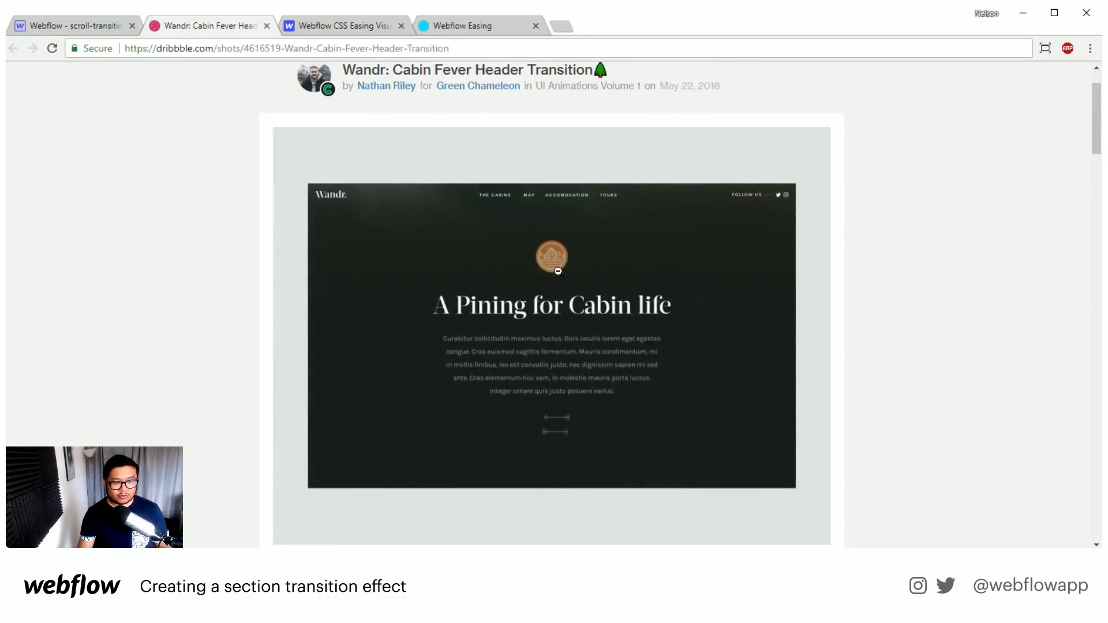
pyautogui.click(100, 26)
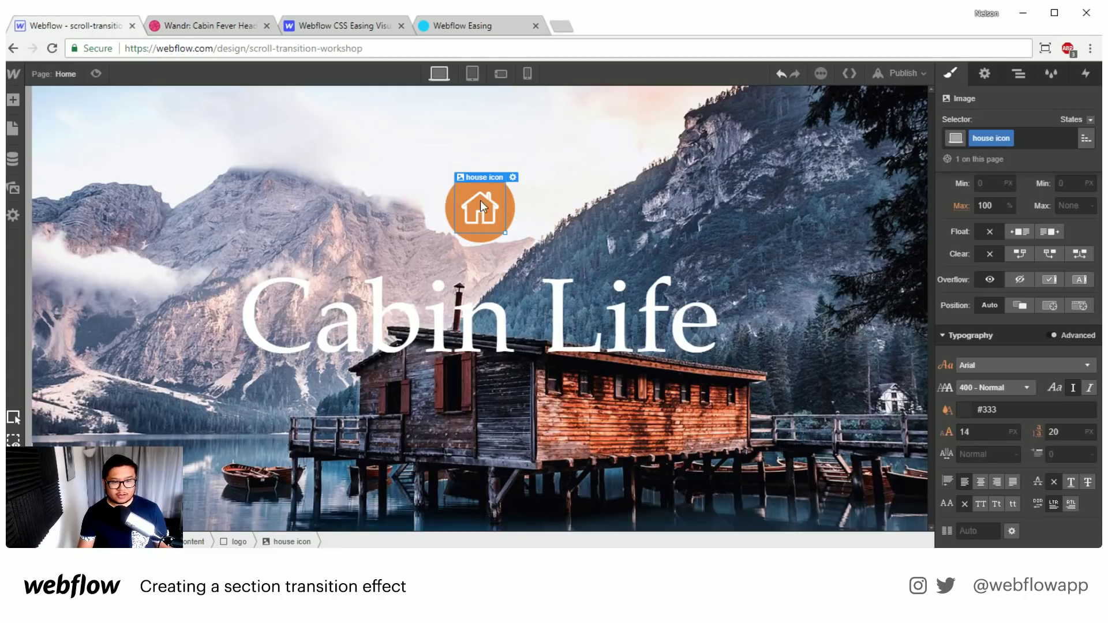
pyautogui.scroll(-5, 992, 393)
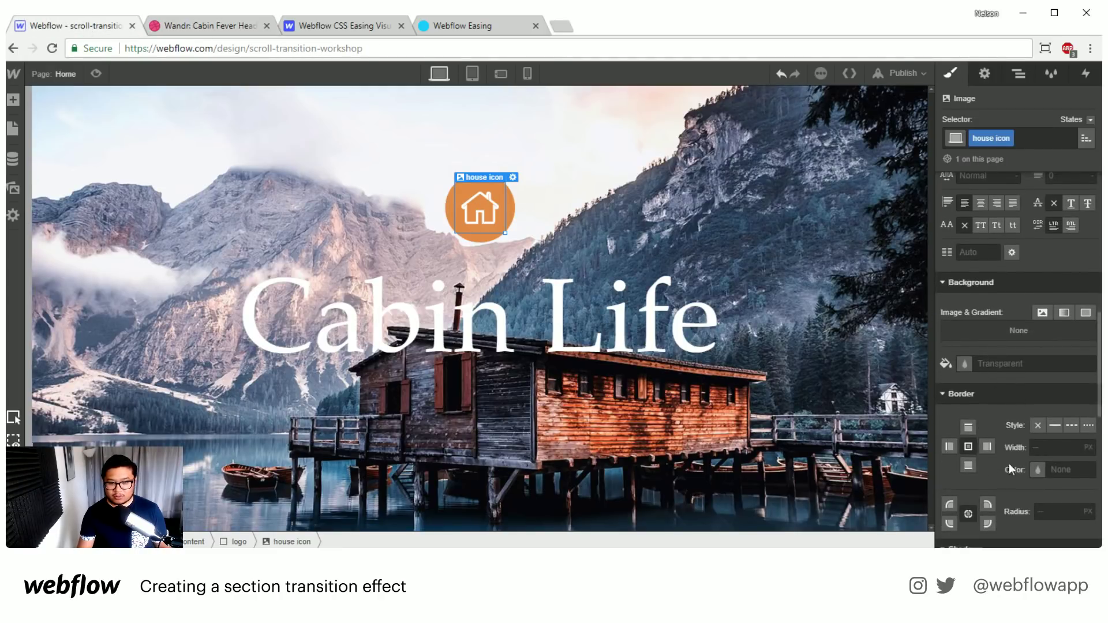
pyautogui.click(1060, 425)
pyautogui.click(1039, 470)
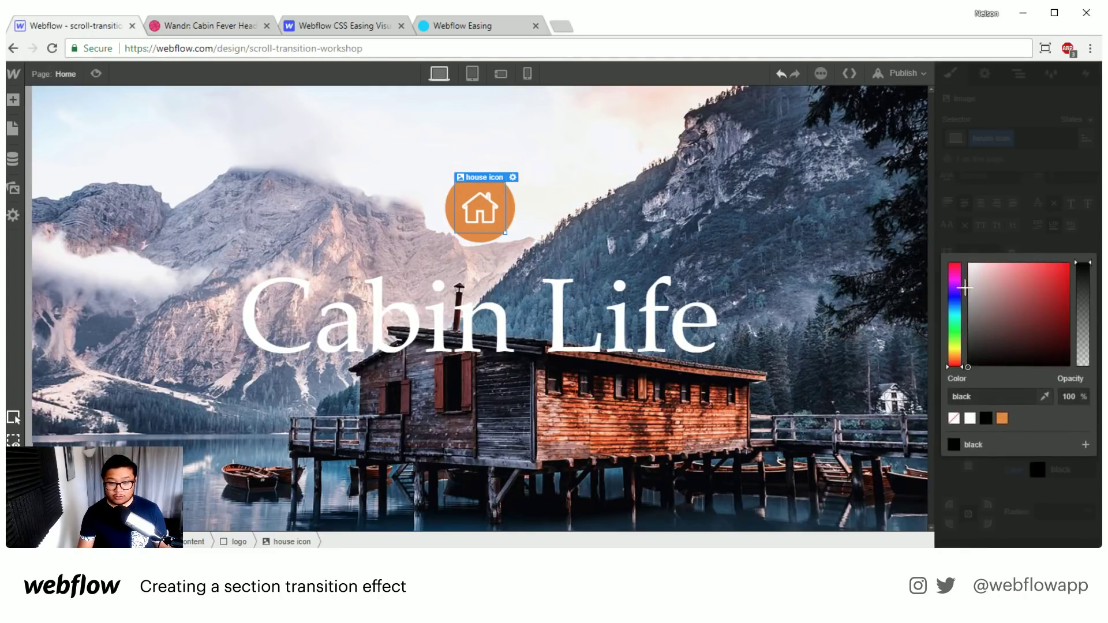
pyautogui.click(940, 230)
pyautogui.click(1055, 511)
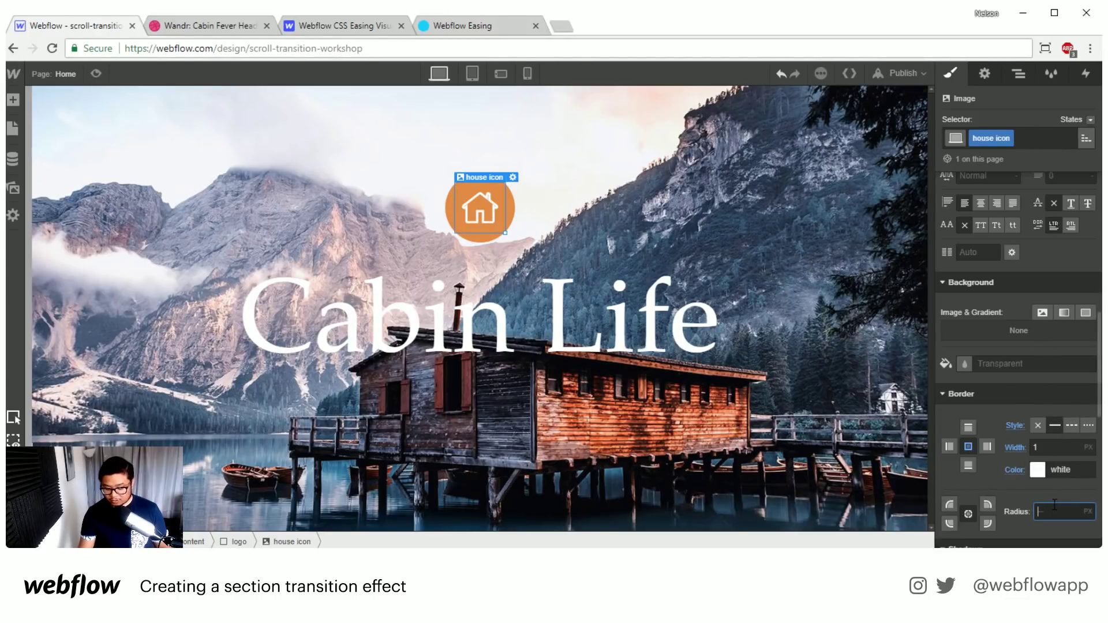
pyautogui.write('50%')
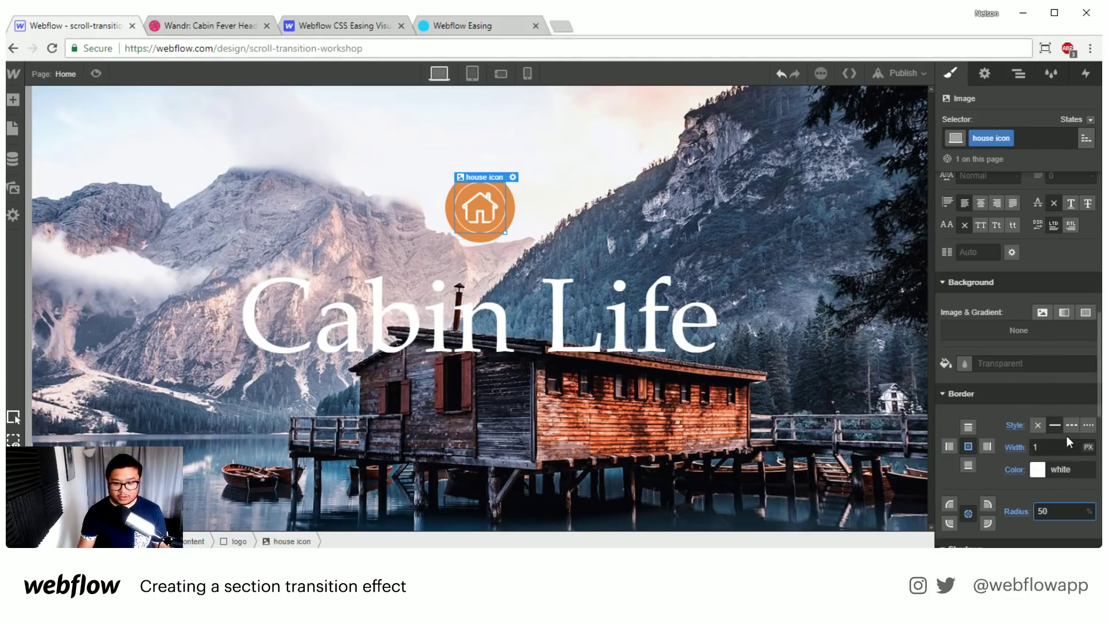
# Thicken the house icon's circular border to a width of 3 px.
pyautogui.click(1061, 446)
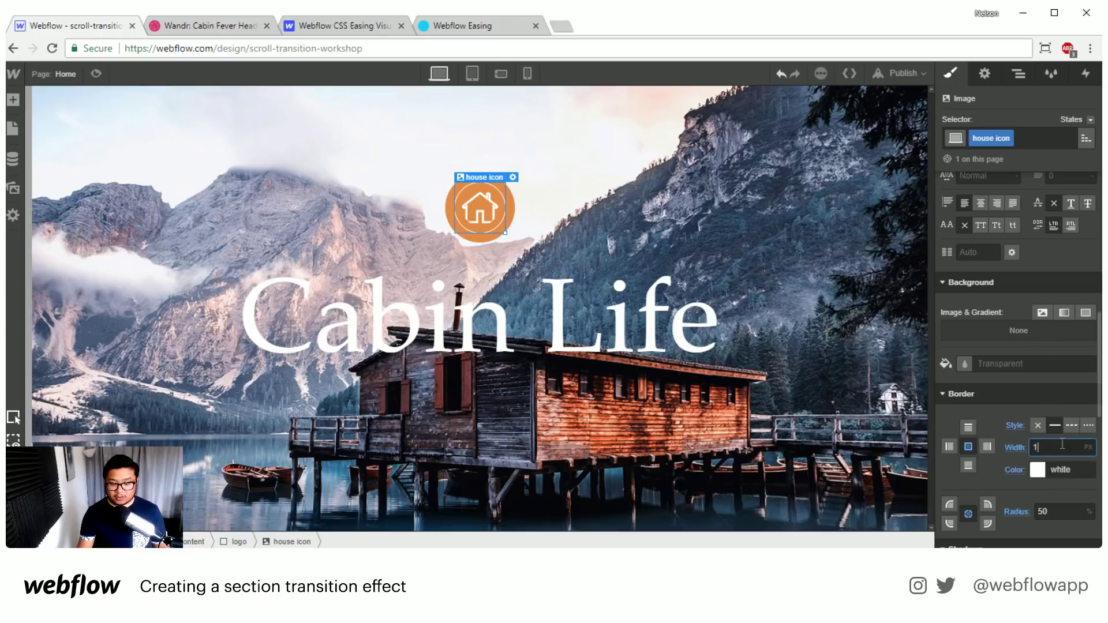
pyautogui.write('2')
pyautogui.press('BackSpace')
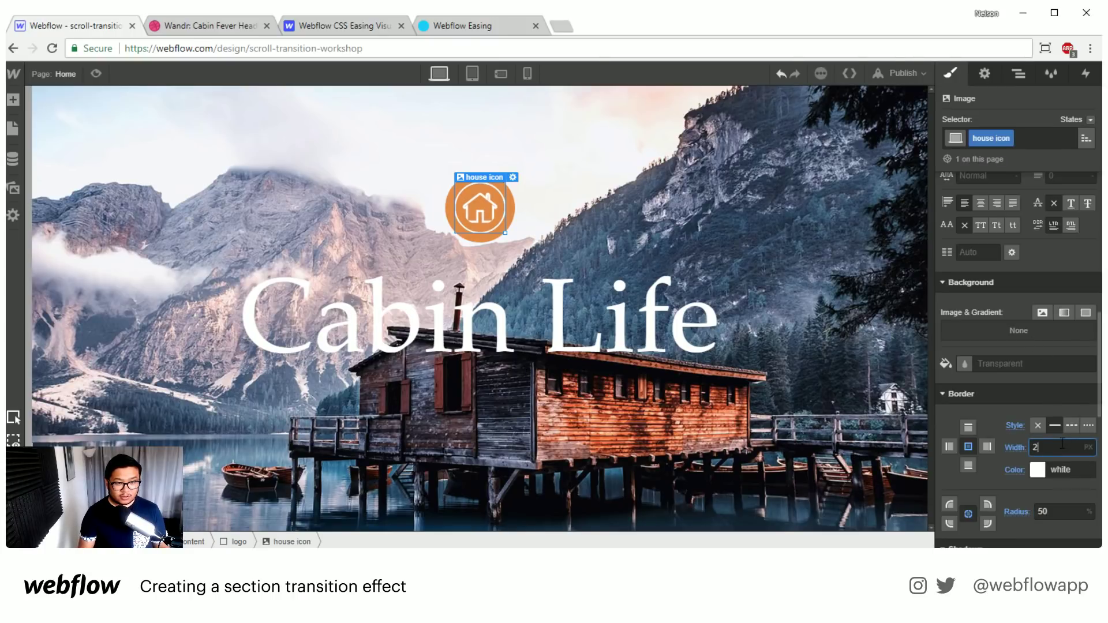
pyautogui.write('3')
# Set the logo block's padding to 8 px on all sides and slightly reduce the house icon's padding.
pyautogui.scroll(10, 1003, 362)
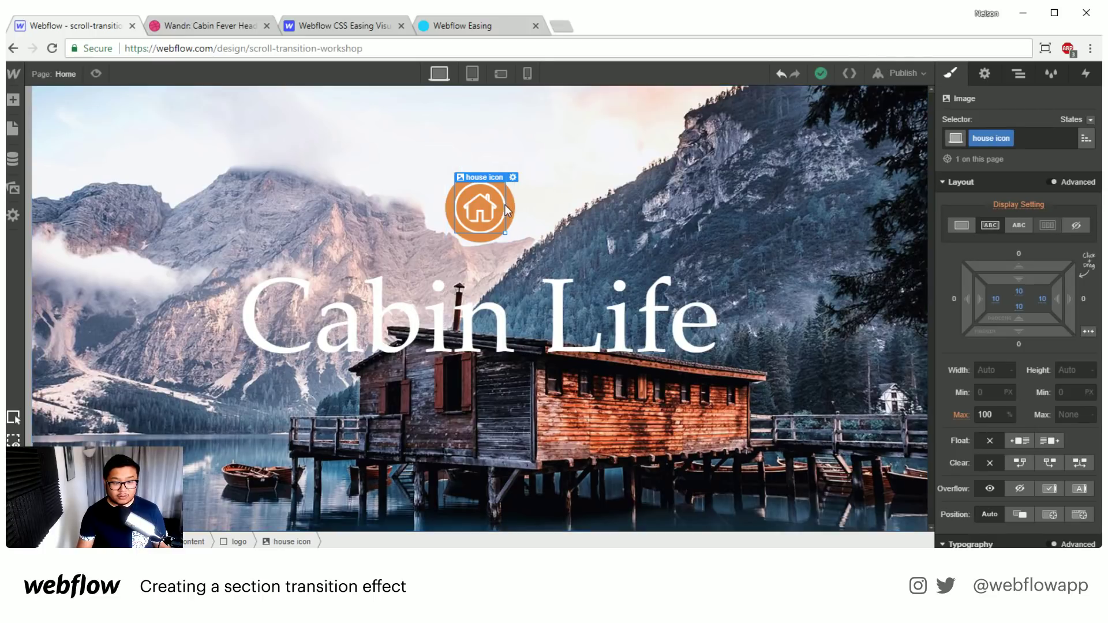
pyautogui.click(509, 206)
pyautogui.moveTo(1019, 361); pyautogui.dragTo(1022, 351)
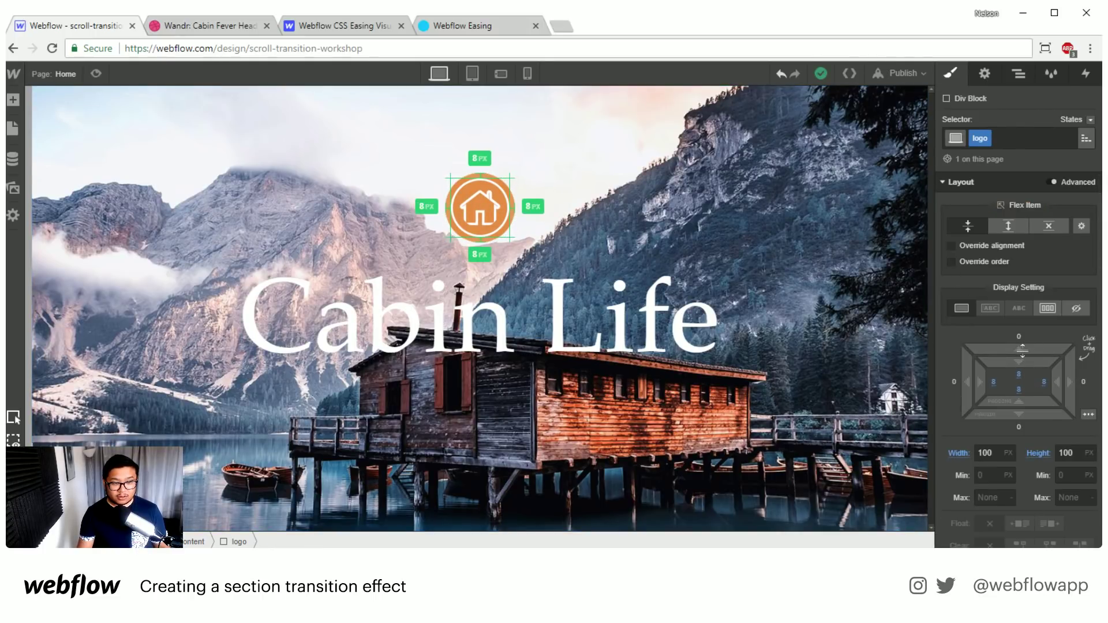
pyautogui.click(498, 216)
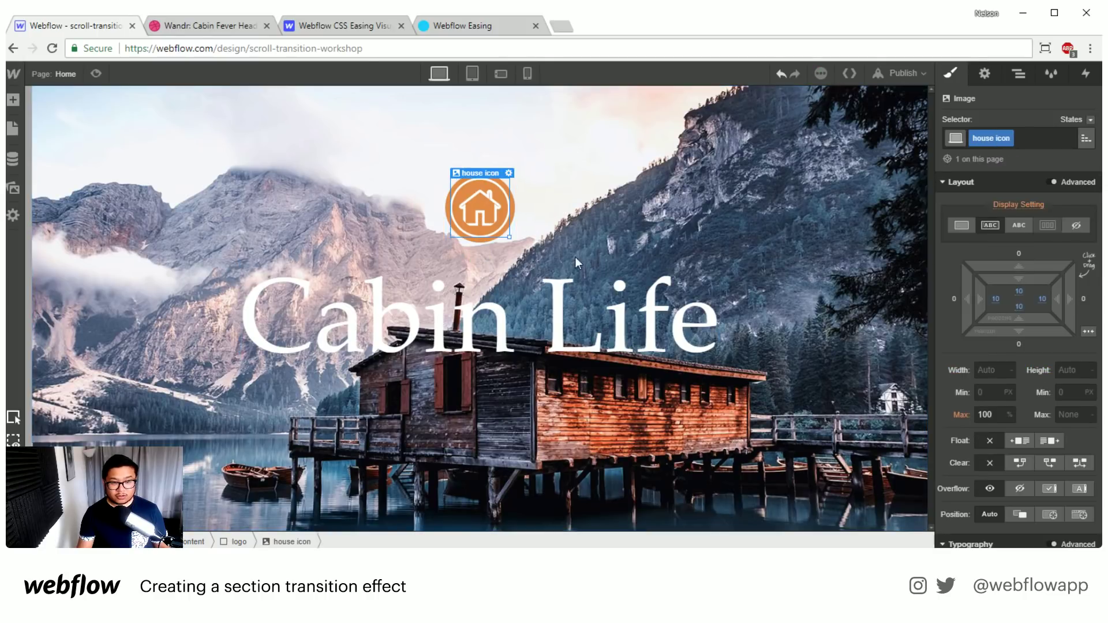
pyautogui.moveTo(1011, 285); pyautogui.dragTo(1011, 283)
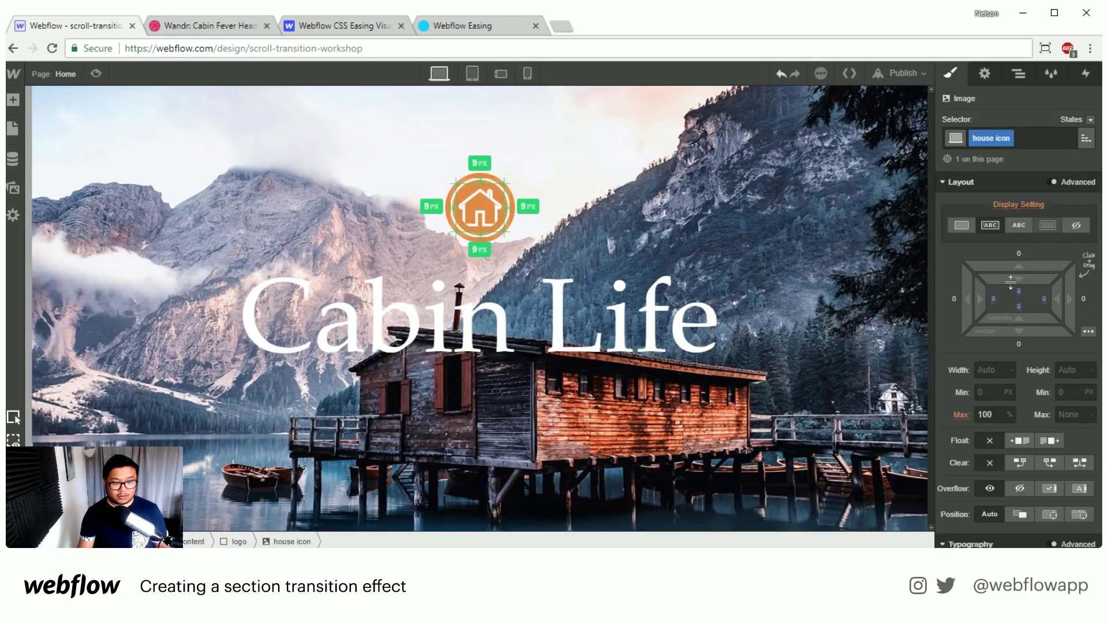
# Set the hero content block's z-index to 9 and reduce its top padding to 104 px.
pyautogui.click(642, 196)
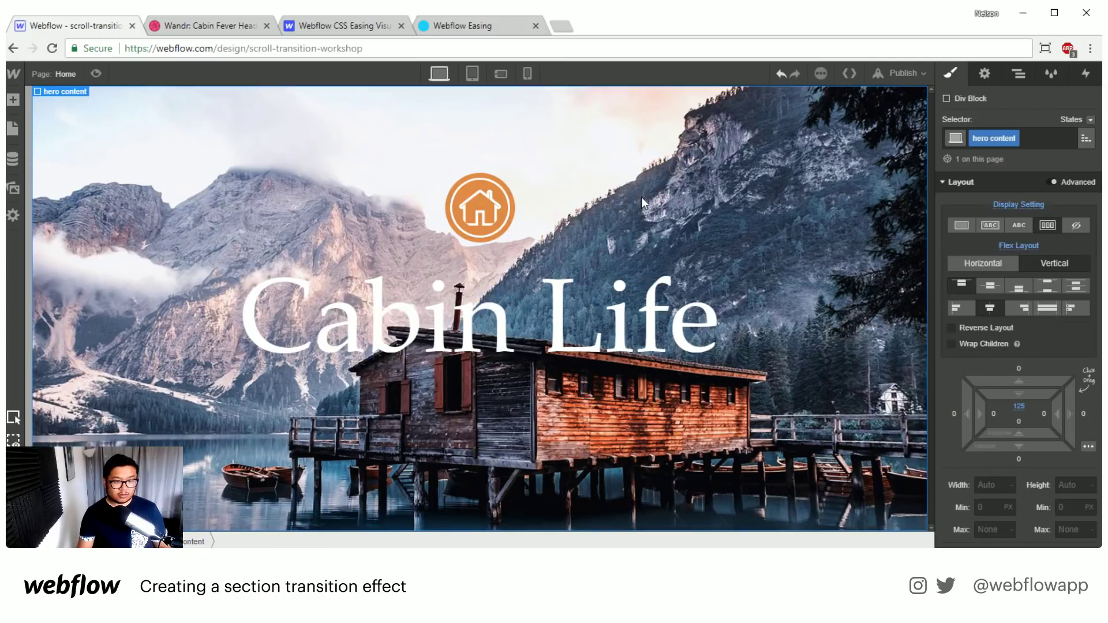
pyautogui.click(1014, 78)
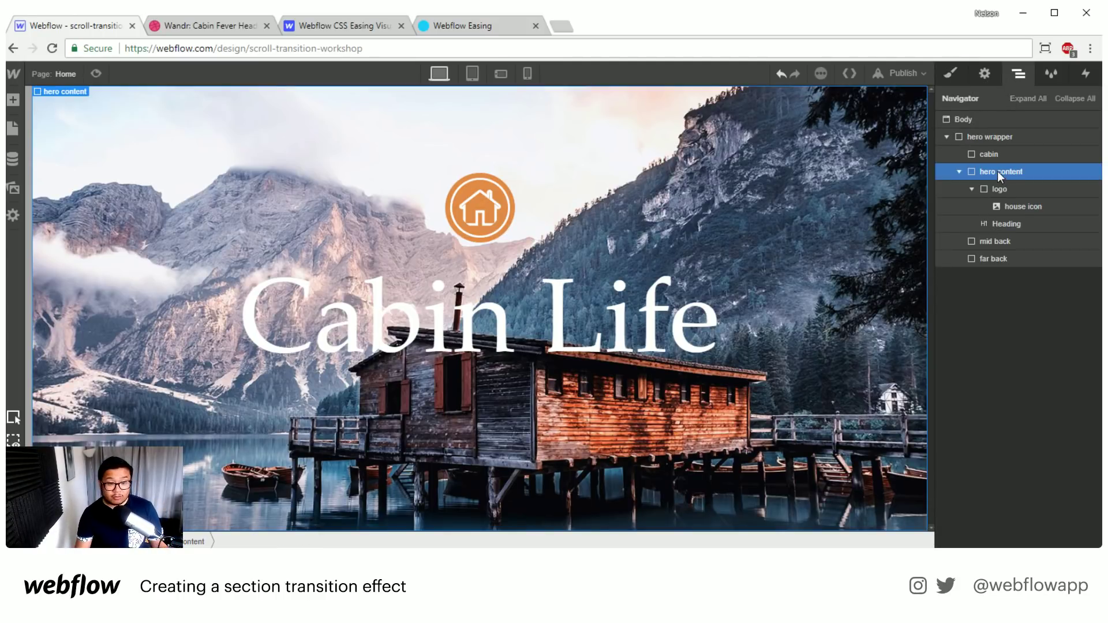
pyautogui.click(951, 73)
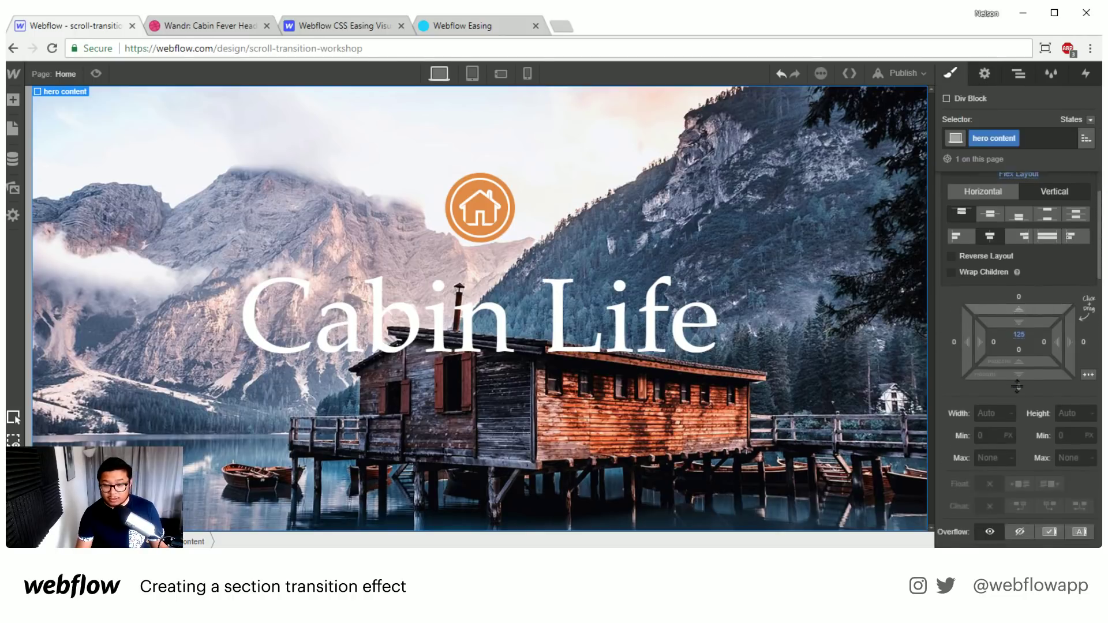
pyautogui.scroll(-5, 1017, 386)
pyautogui.moveTo(1065, 433); pyautogui.dragTo(1035, 432)
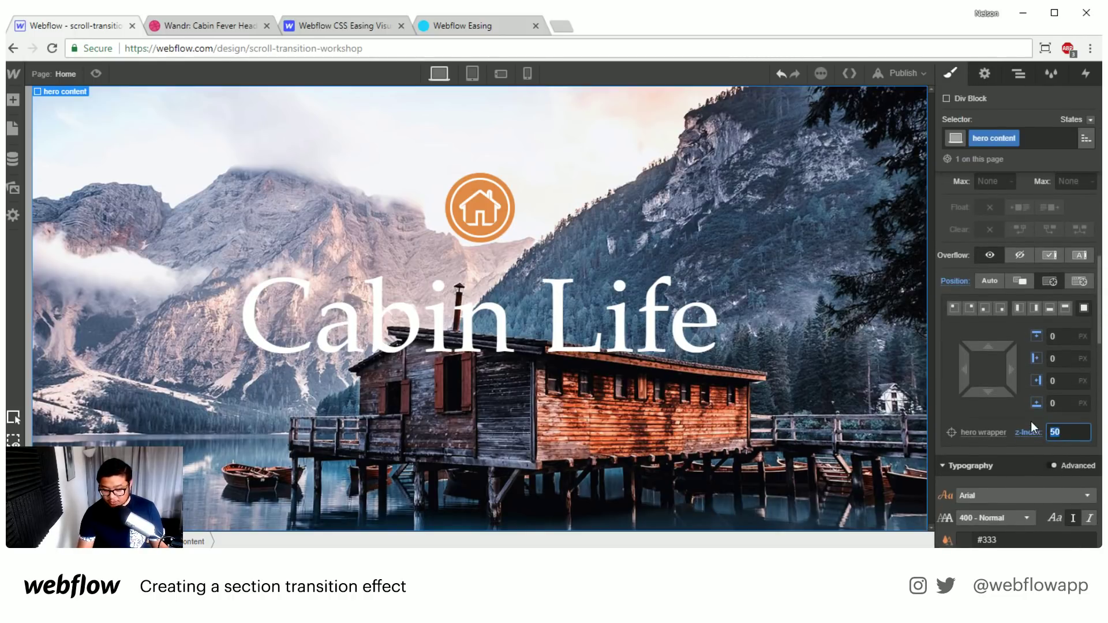
pyautogui.write('9')
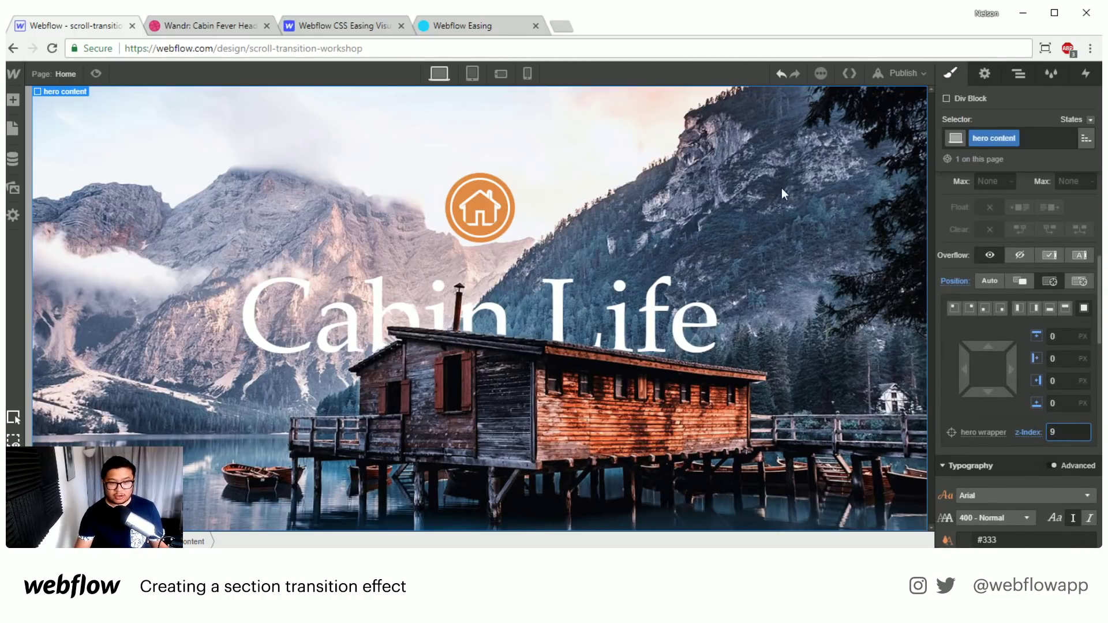
pyautogui.scroll(5, 1015, 346)
pyautogui.moveTo(1019, 397); pyautogui.dragTo(1024, 352)
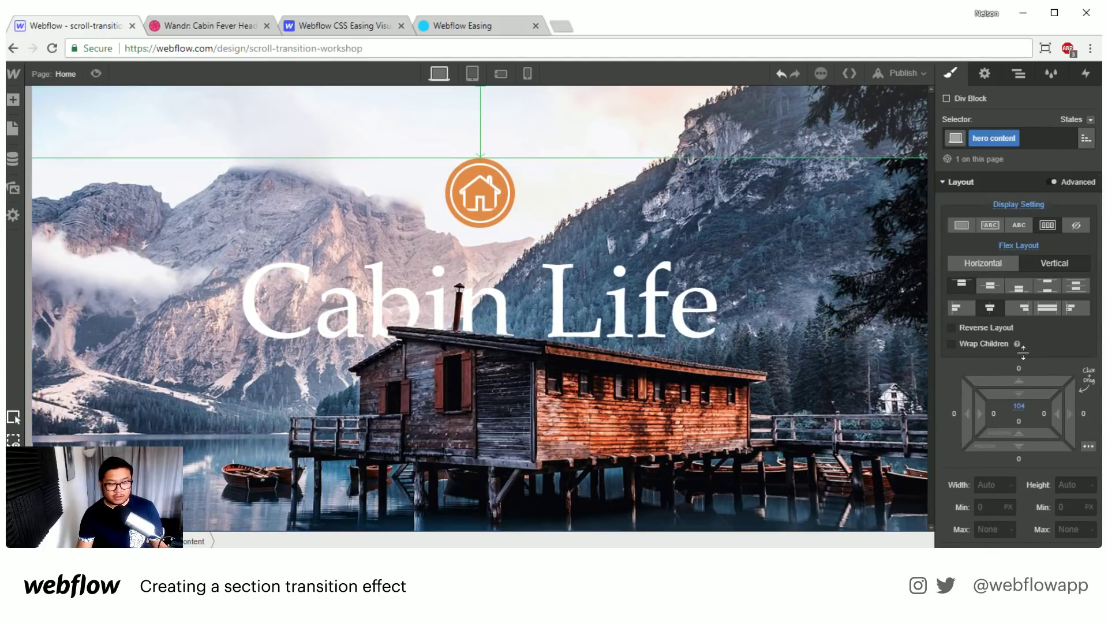
# Set the hero content block's top padding to exactly 100 px.
pyautogui.click(1021, 405)
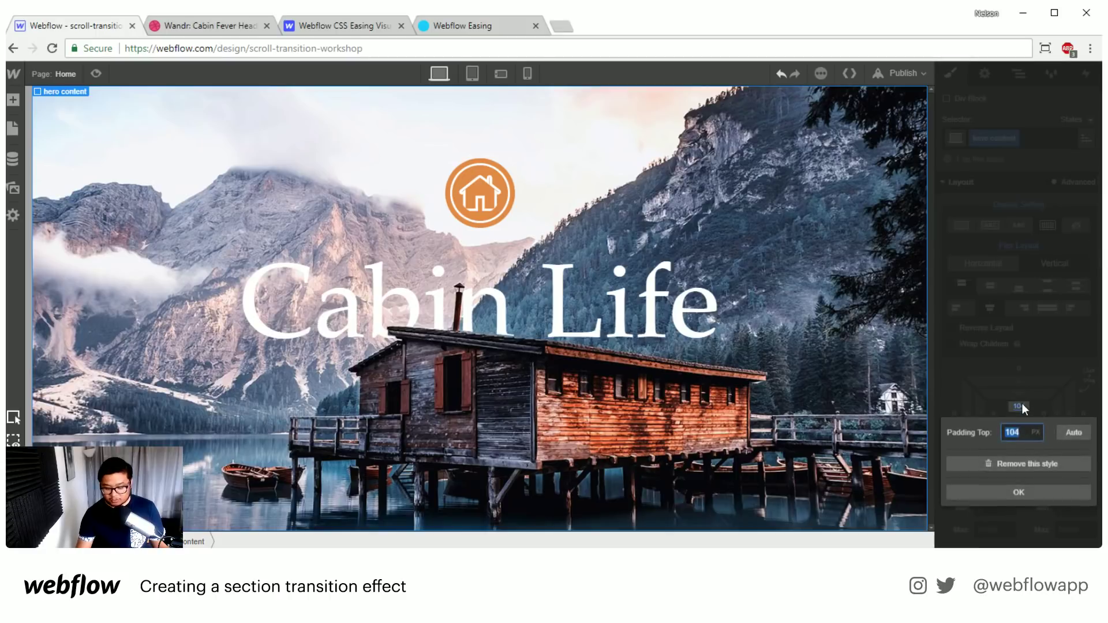
pyautogui.write('100')
pyautogui.press('Return')
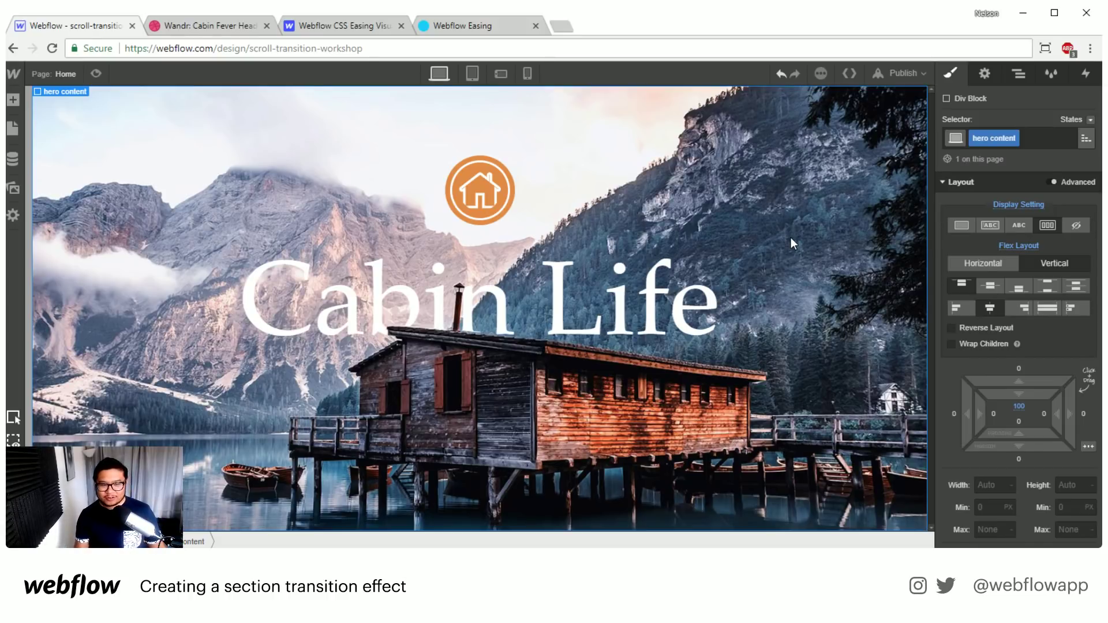
# Collapse the hero wrapper in the element hierarchy and add a new Section below it, directly inside the Body.
pyautogui.click(1086, 74)
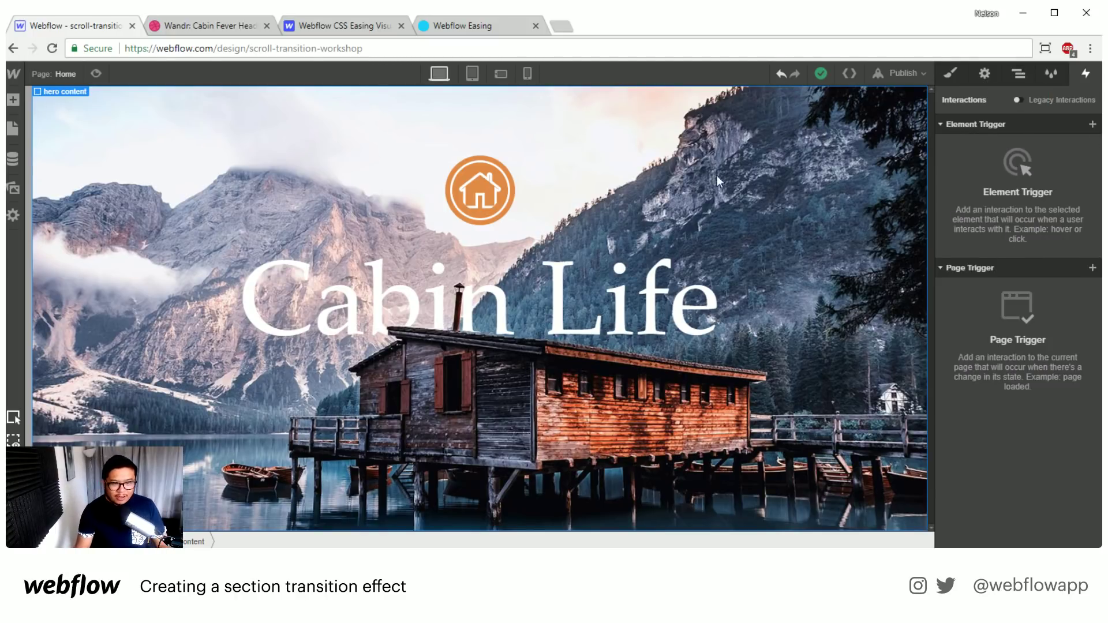
pyautogui.click(1023, 82)
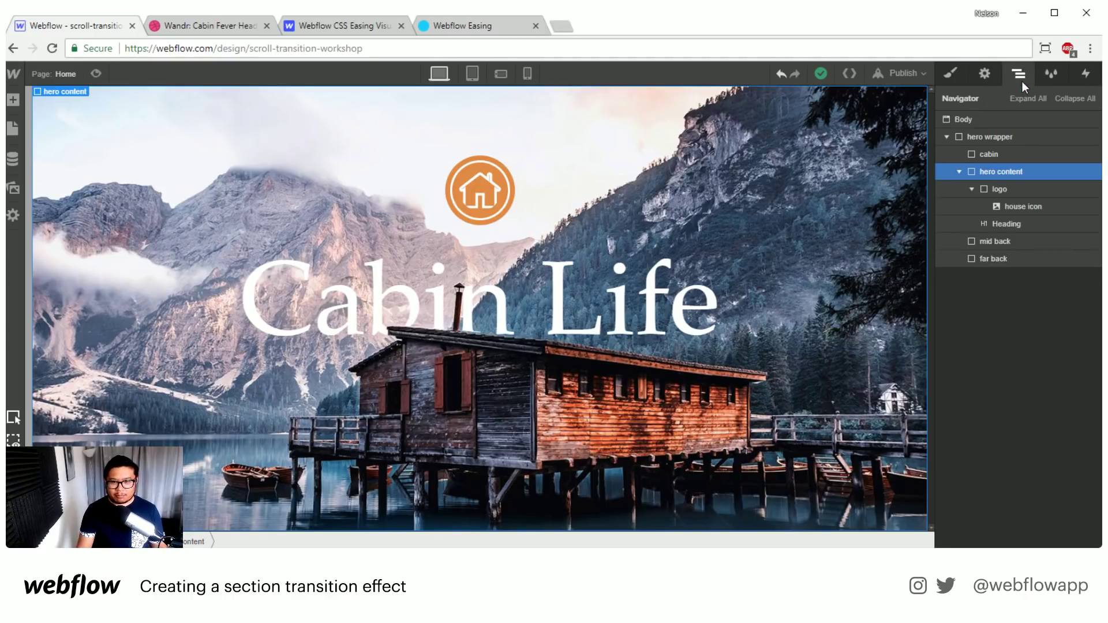
pyautogui.click(947, 137)
pyautogui.press('a')
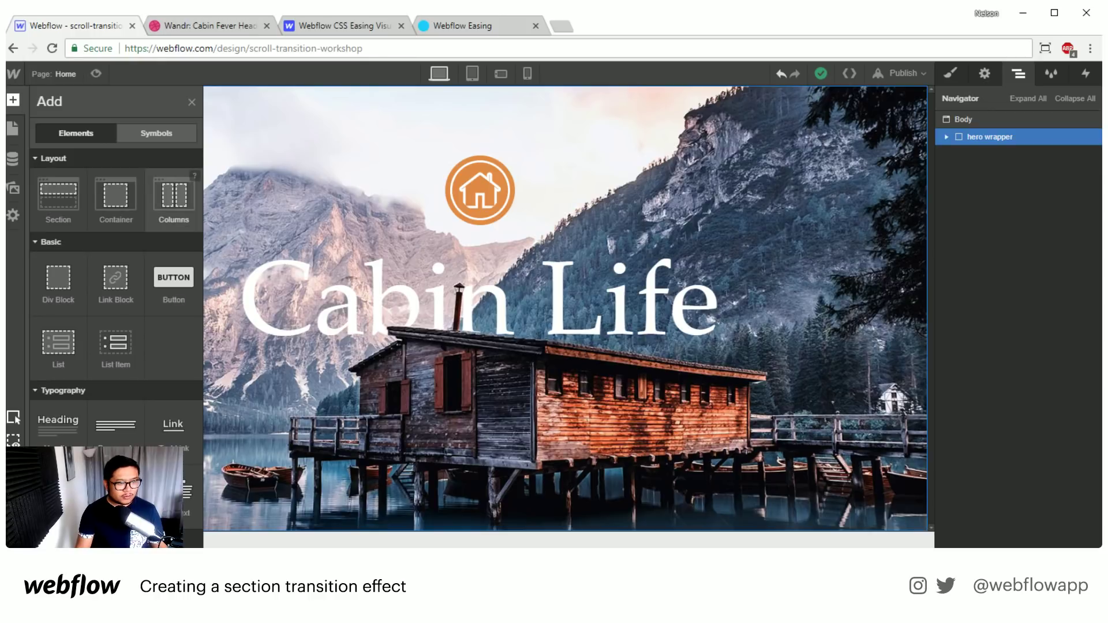
pyautogui.moveTo(58, 194); pyautogui.dragTo(1010, 271)
pyautogui.click(948, 136)
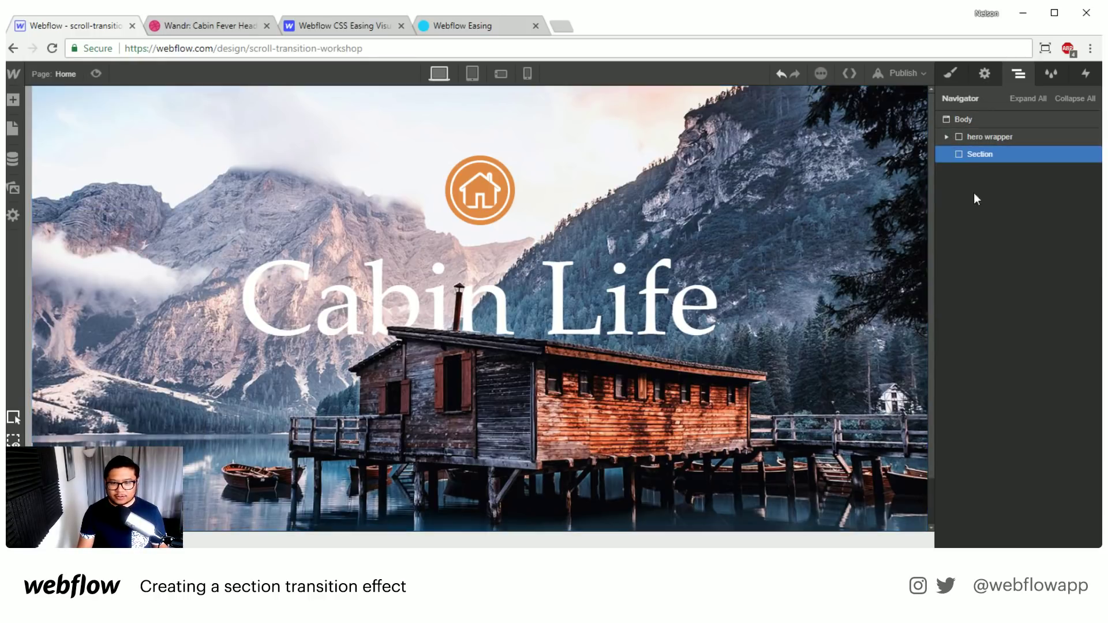
pyautogui.click(978, 155)
pyautogui.scroll(1, 652, 484)
pyautogui.scroll(-1, 673, 384)
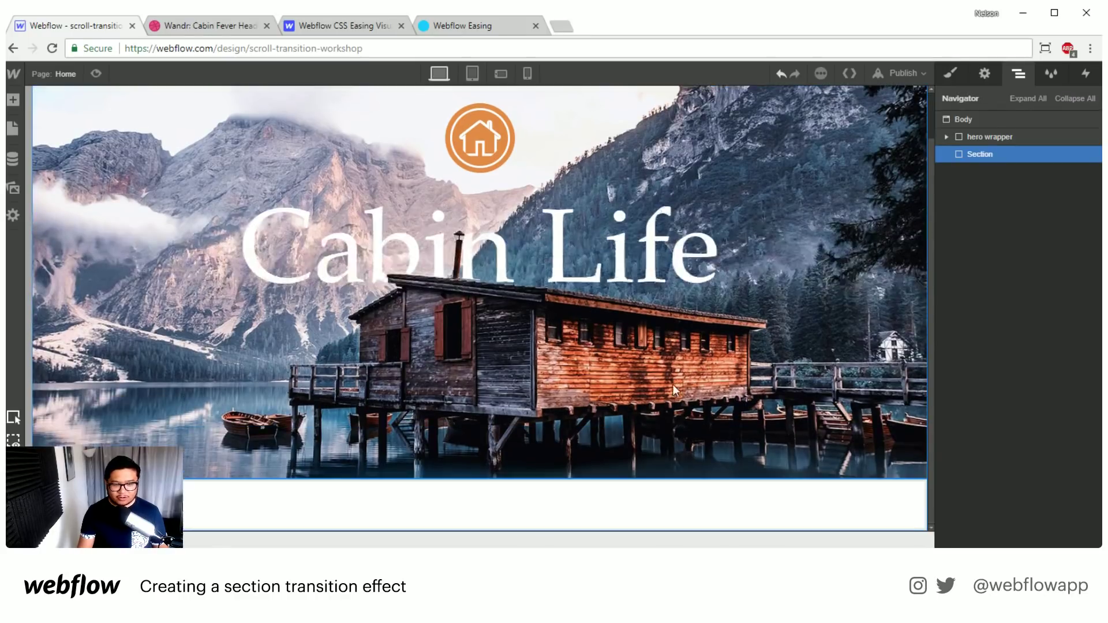
pyautogui.scroll(1, 660, 407)
pyautogui.scroll(-1, 656, 391)
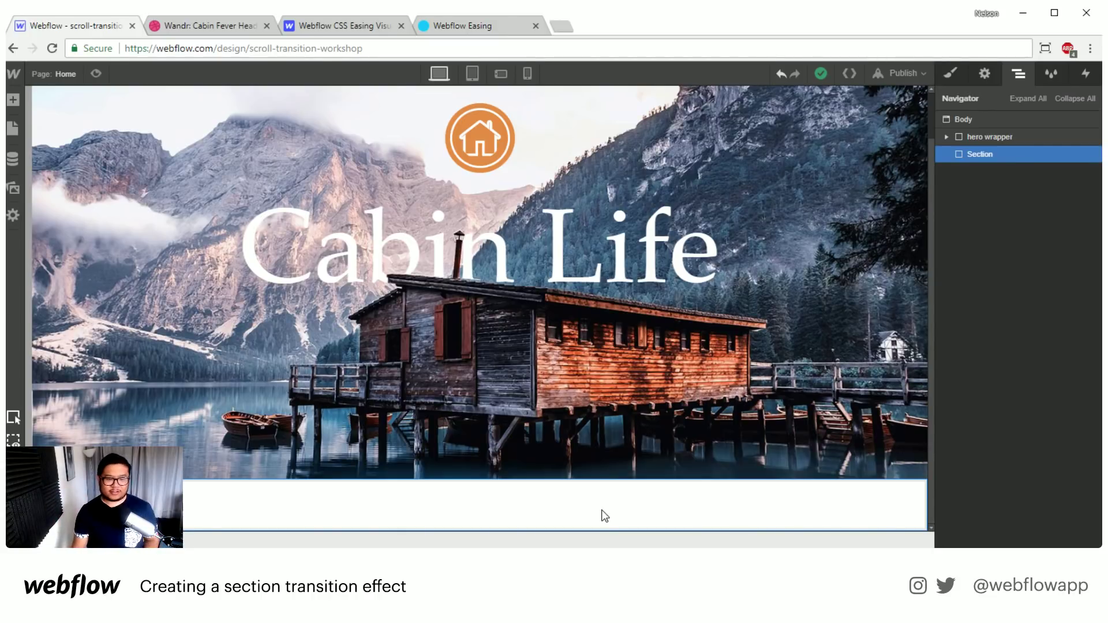
# Give the new section below the hero wrapper the class "section 2".
pyautogui.click(950, 75)
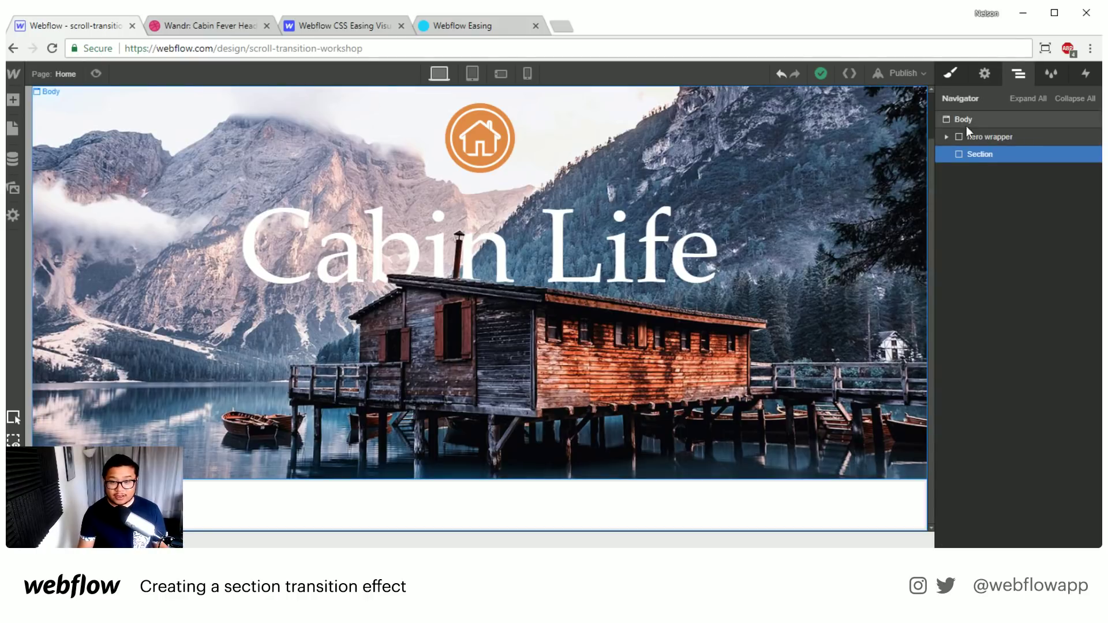
pyautogui.click(990, 138)
pyautogui.write('section 2')
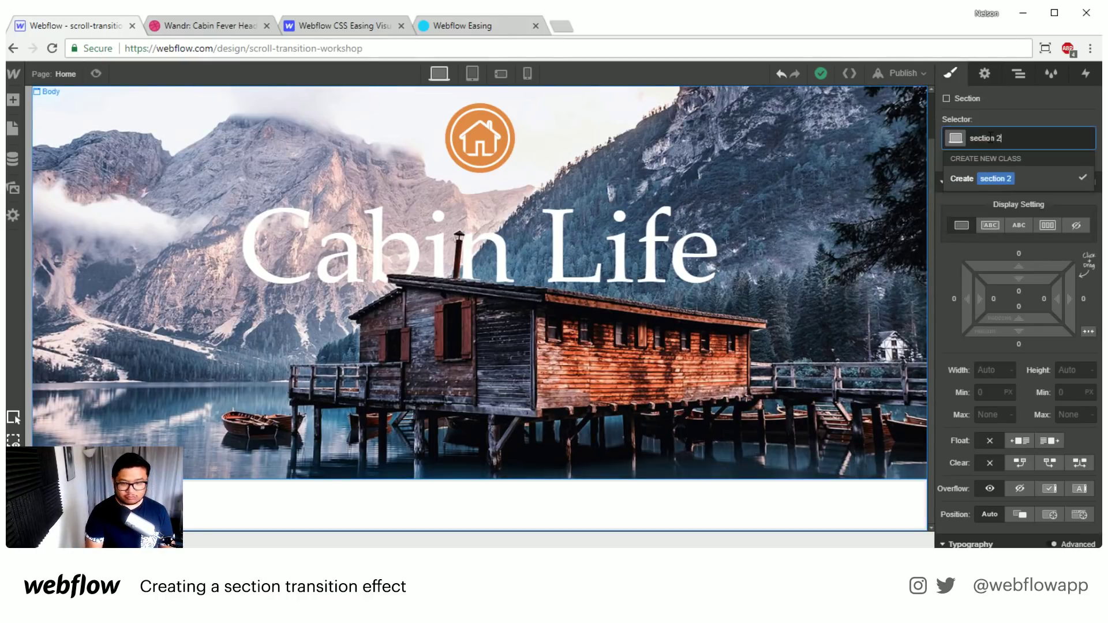
pyautogui.press('Return')
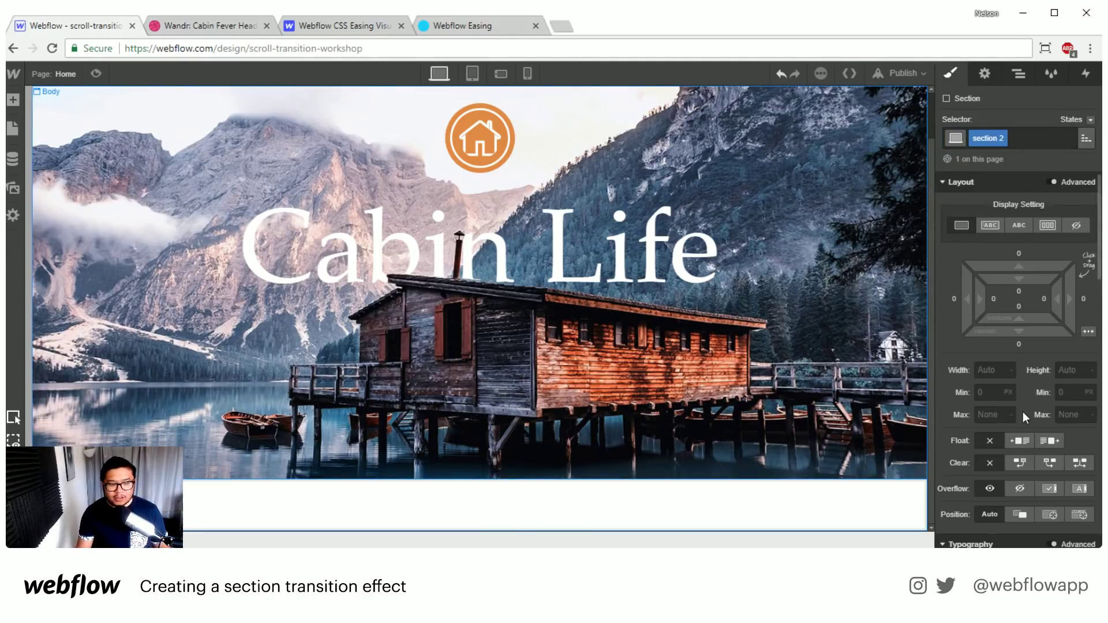
# Open the section 2 height value for editing and go to the section's background settings.
pyautogui.scroll(-2, 1023, 407)
pyautogui.click(1062, 297)
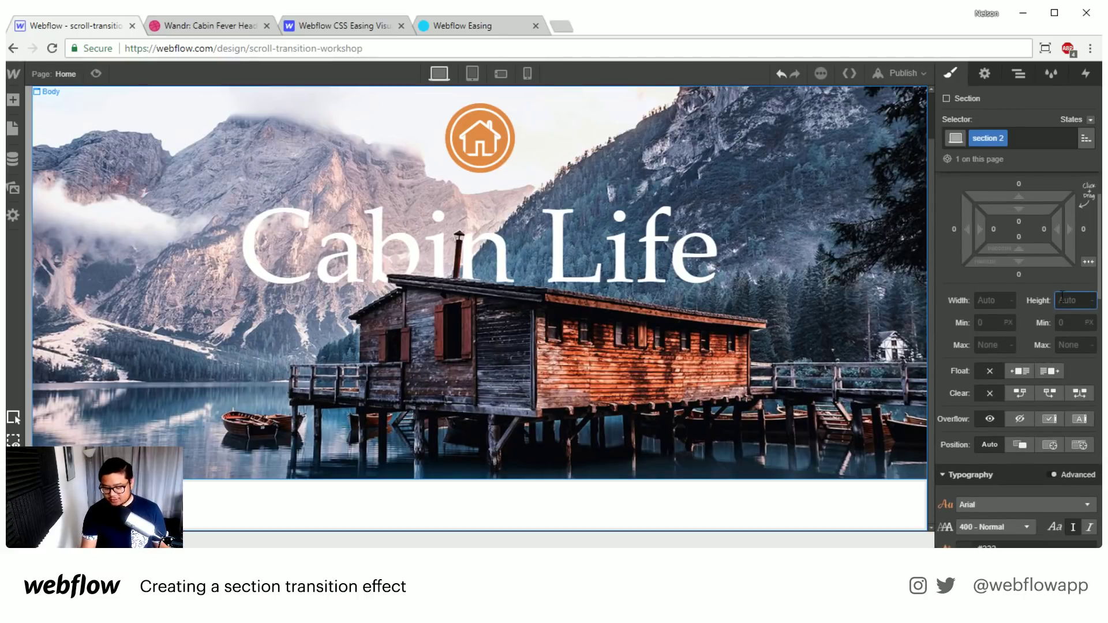
pyautogui.scroll(-6, 1043, 442)
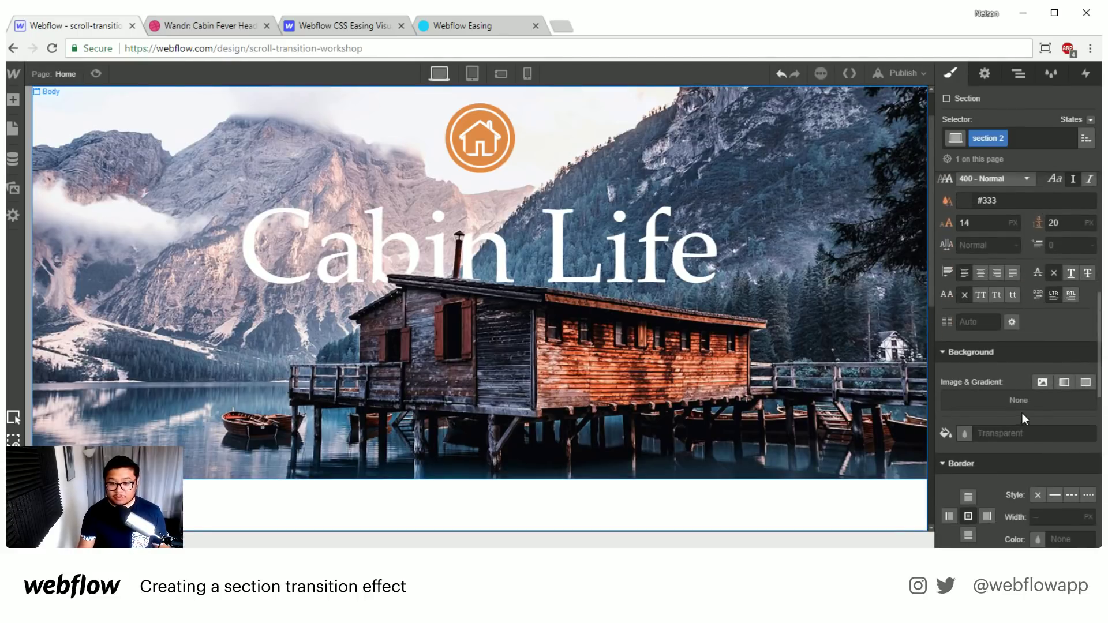
# Set the background color of section 2 to dark #202214 and save it as a swatch named Black.
pyautogui.click(967, 433)
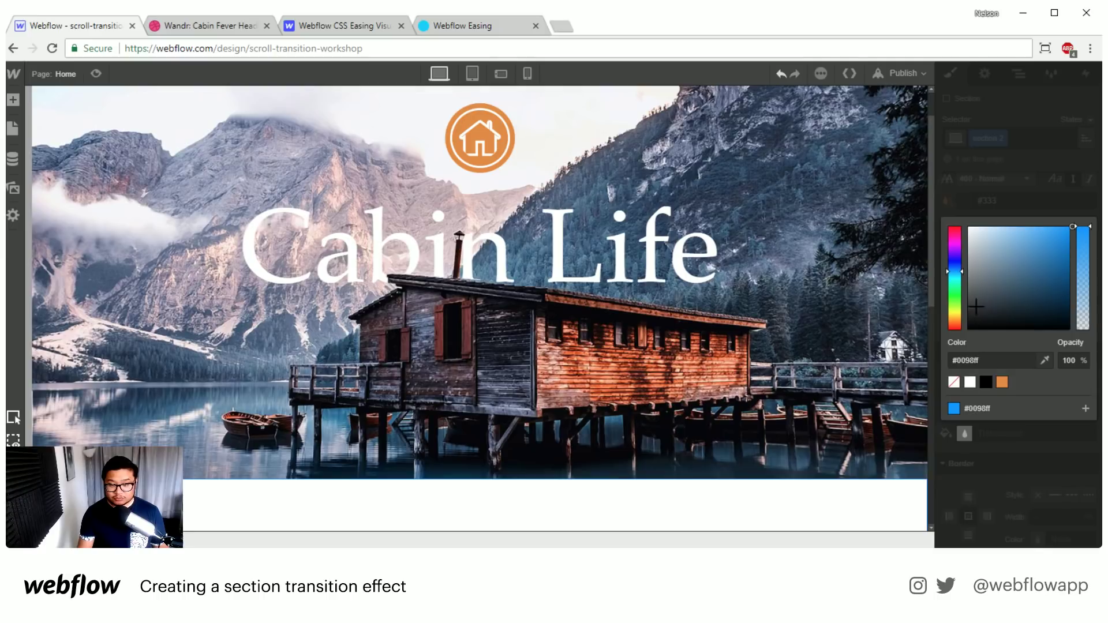
pyautogui.click(979, 283)
pyautogui.moveTo(980, 282); pyautogui.dragTo(1010, 316)
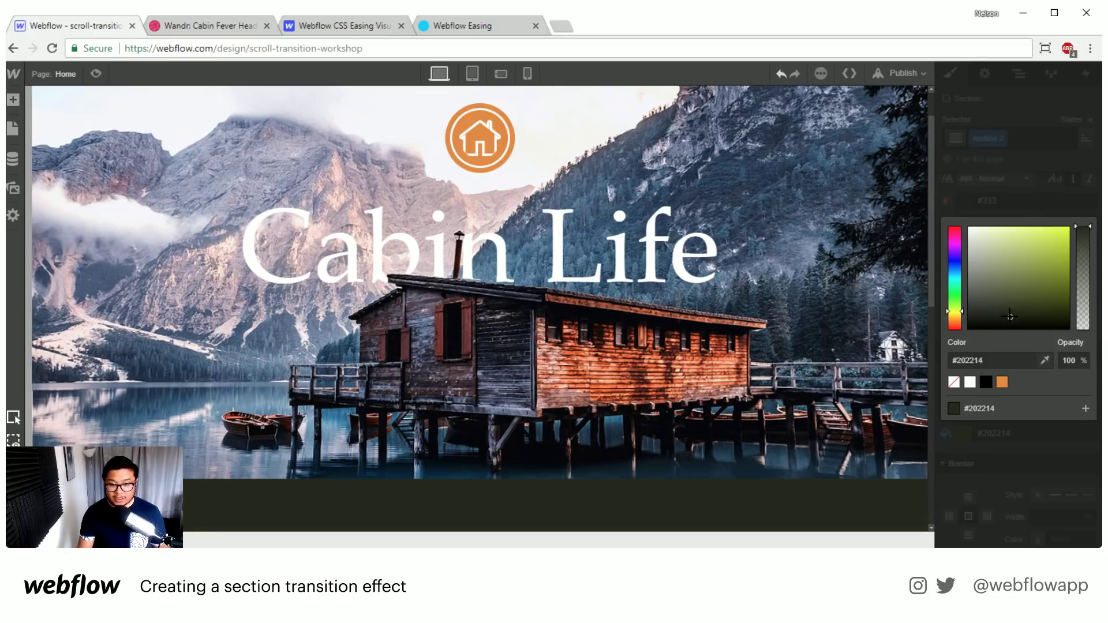
pyautogui.click(1085, 411)
pyautogui.write('Black')
pyautogui.click(1077, 403)
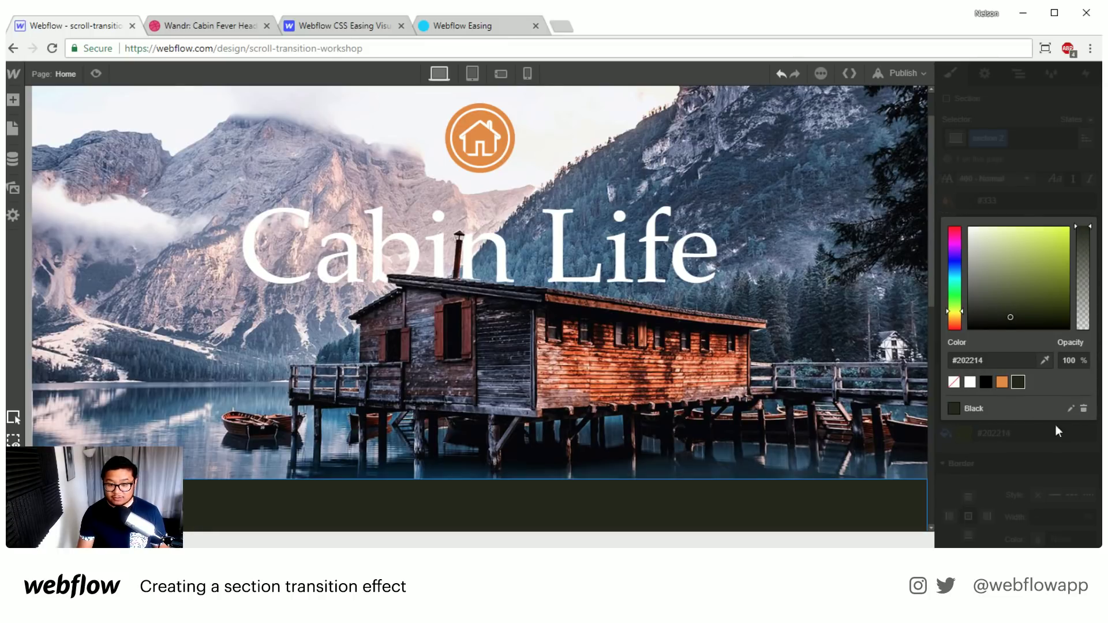
pyautogui.click(1001, 154)
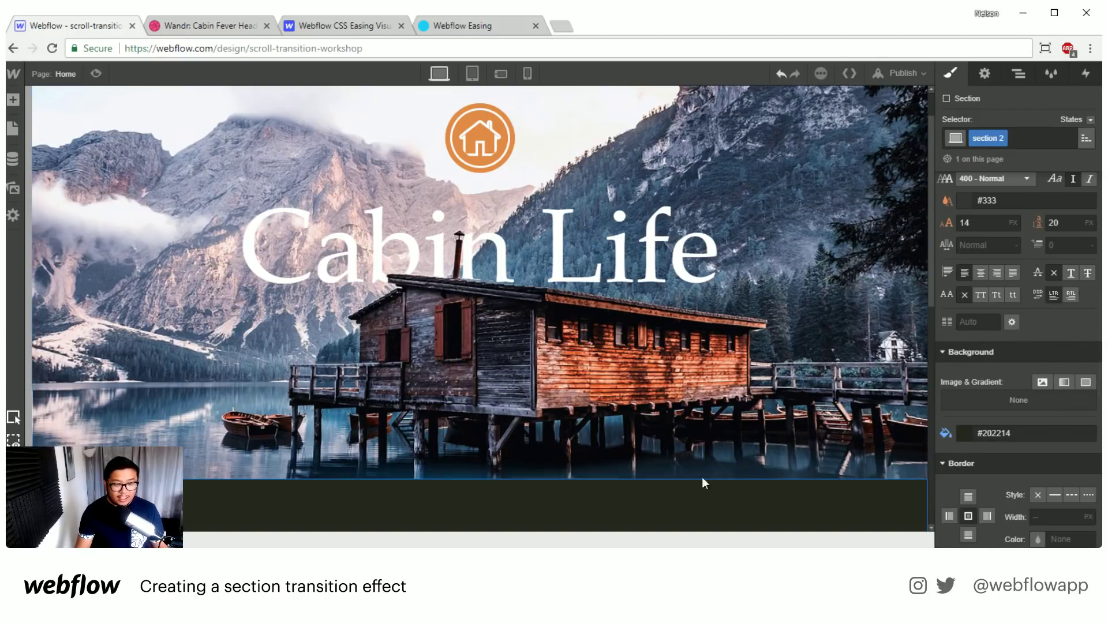
# Check the Dribbble header reference and nest a new div block inside the cabin element.
pyautogui.click(199, 32)
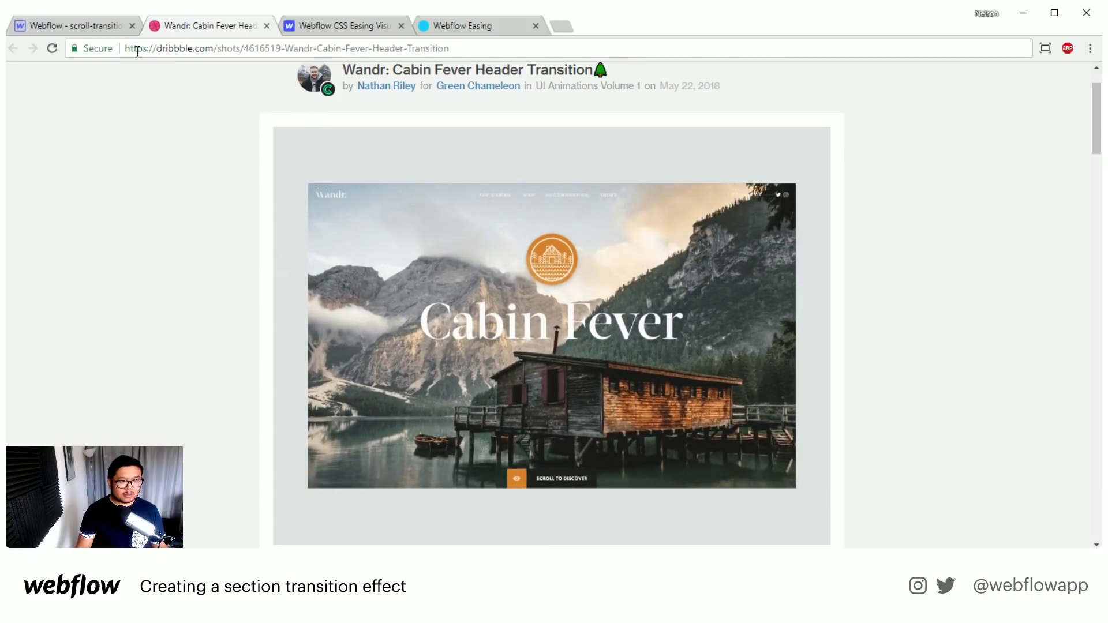
pyautogui.click(94, 25)
pyautogui.click(631, 386)
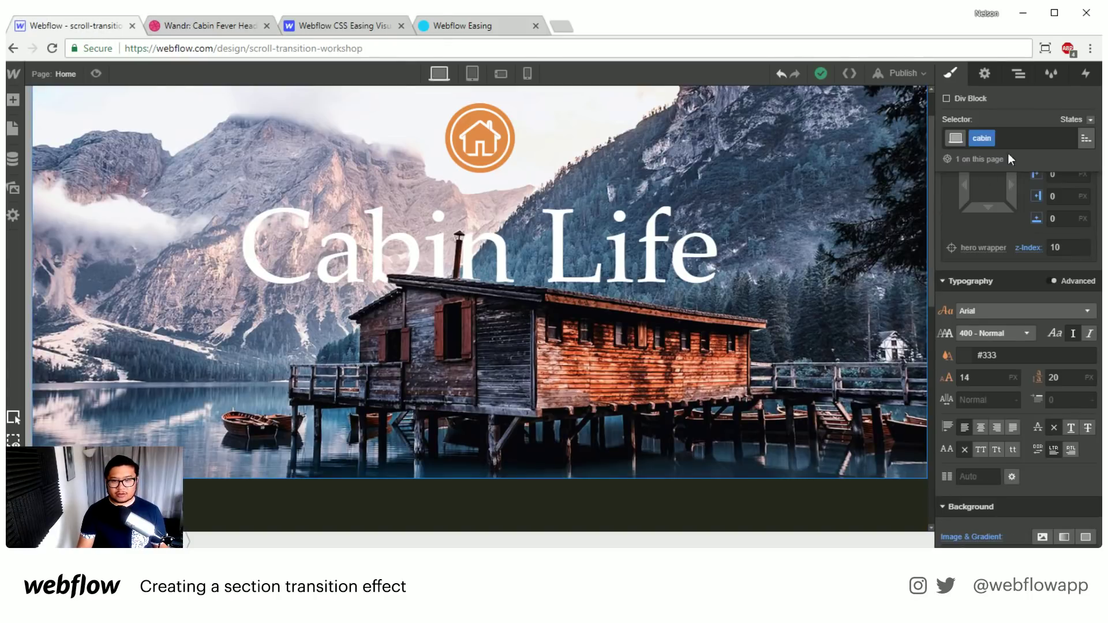
pyautogui.click(1018, 74)
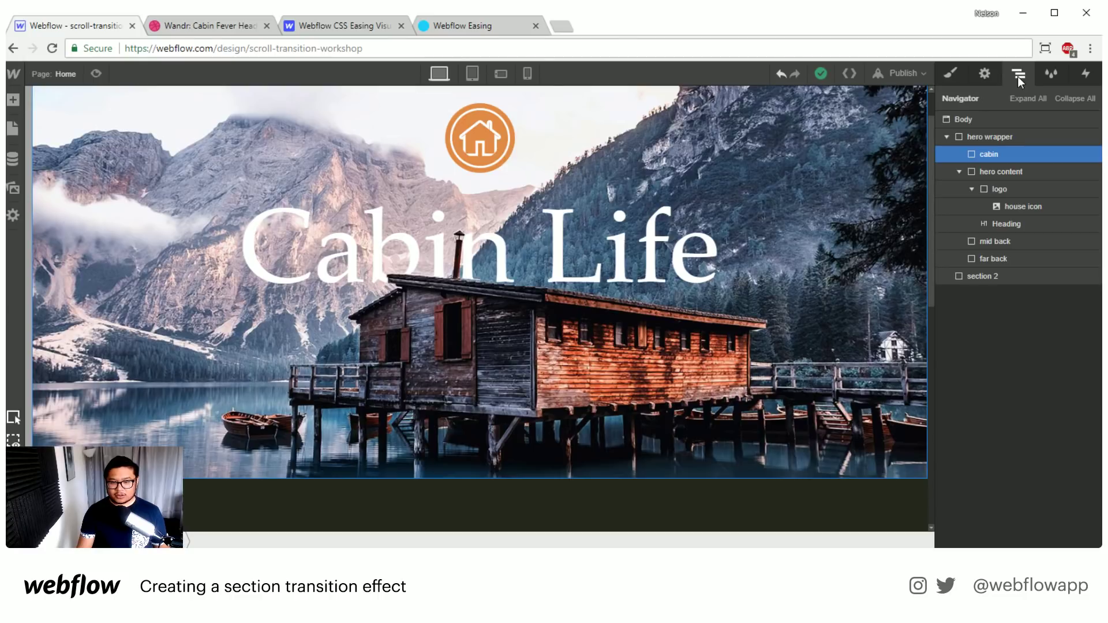
pyautogui.press('a')
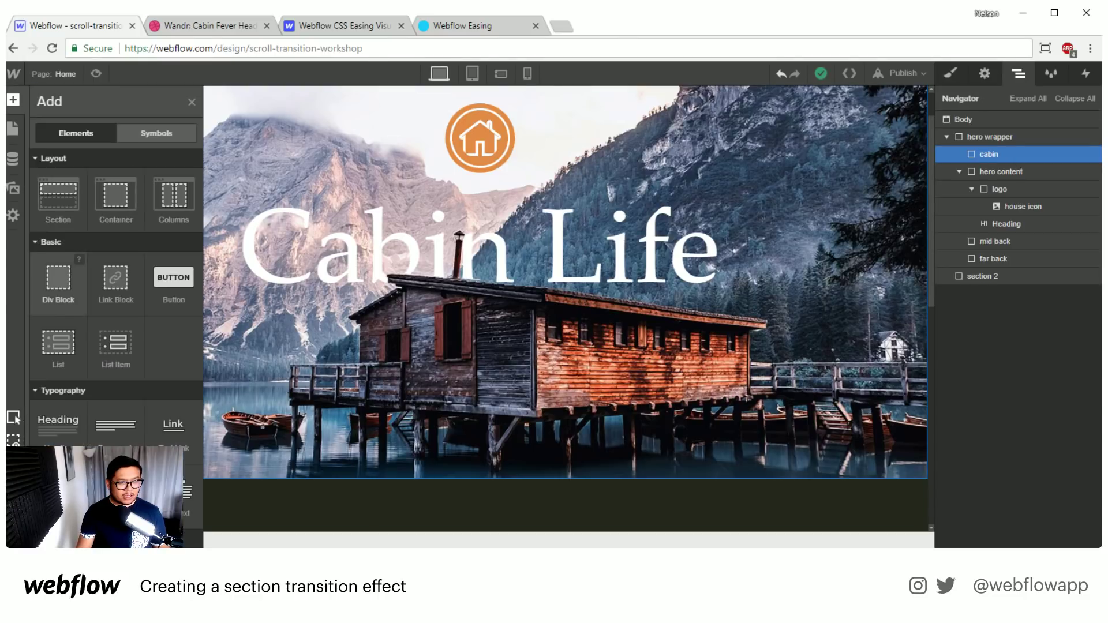
pyautogui.moveTo(58, 280); pyautogui.dragTo(1050, 181)
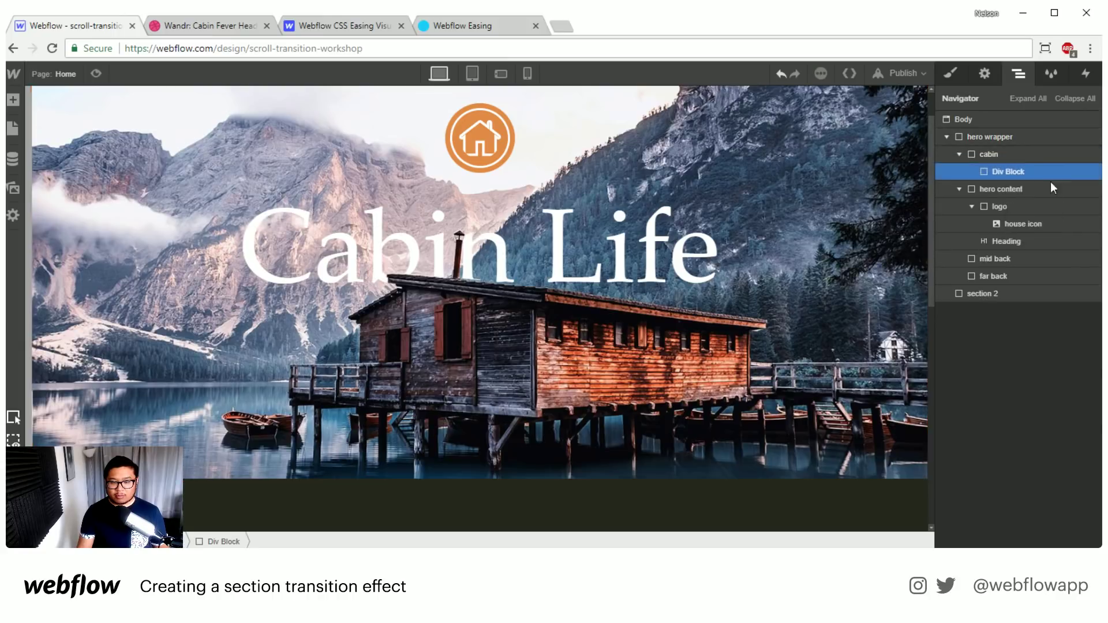
# Give the new div block the class overlay.
pyautogui.click(950, 74)
pyautogui.click(996, 133)
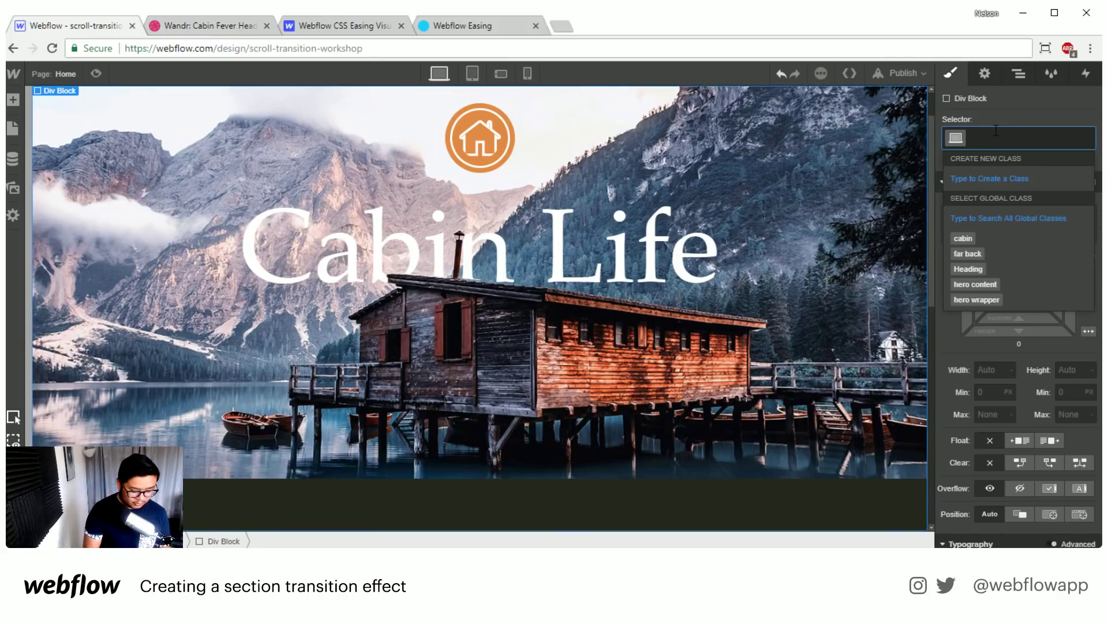
pyautogui.write('overlay')
pyautogui.press('Return')
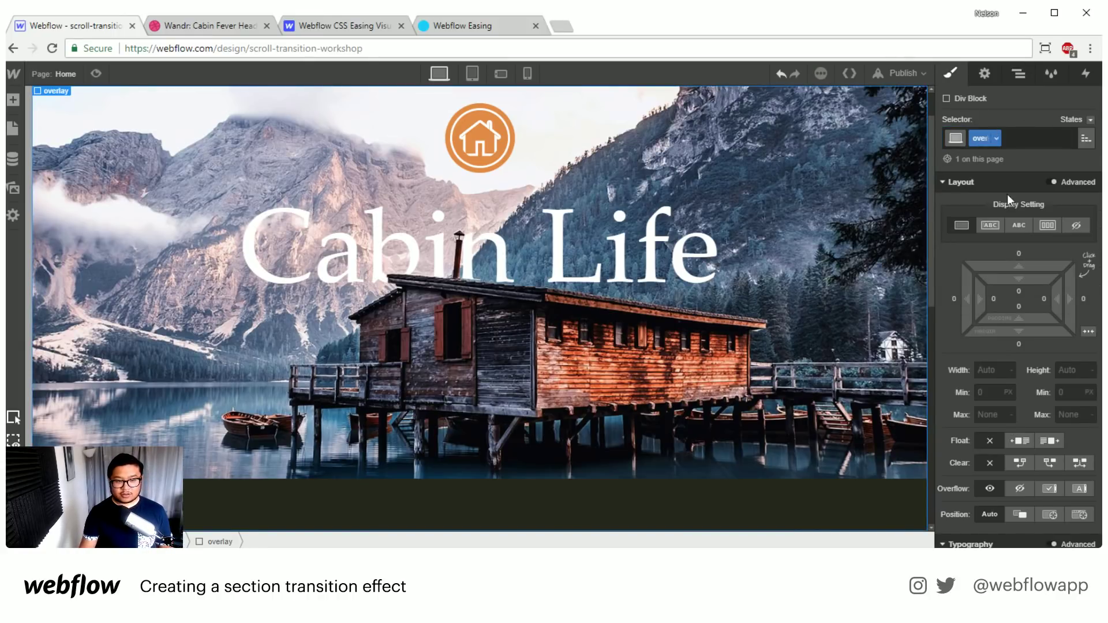
# Position the overlay absolutely along the bottom edge of the cabin element and set its height to 150 px.
pyautogui.click(1050, 514)
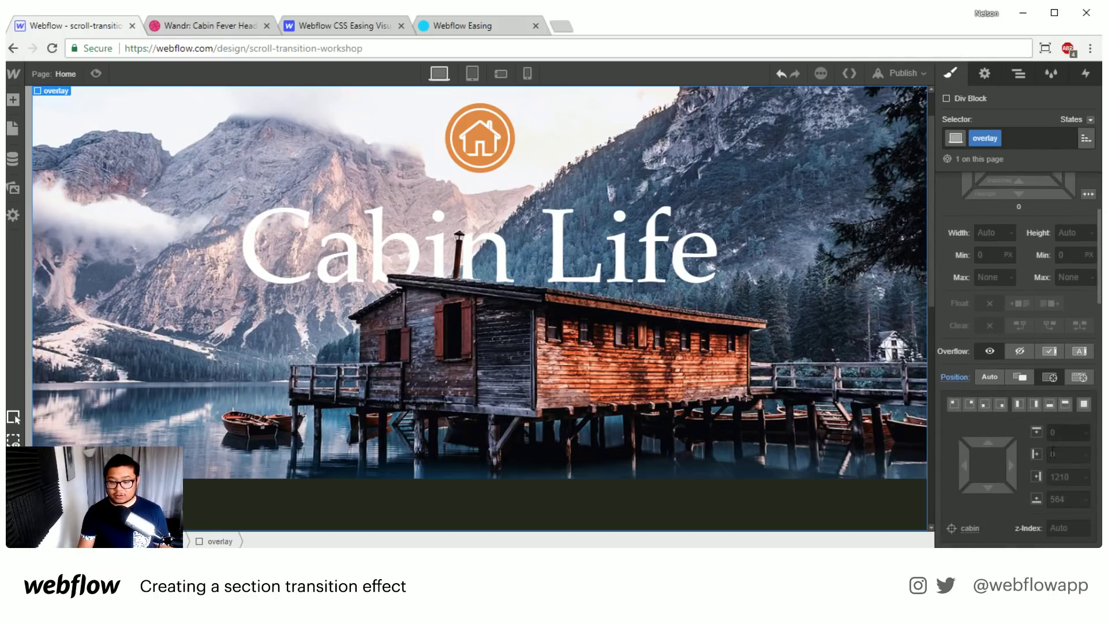
pyautogui.click(1049, 402)
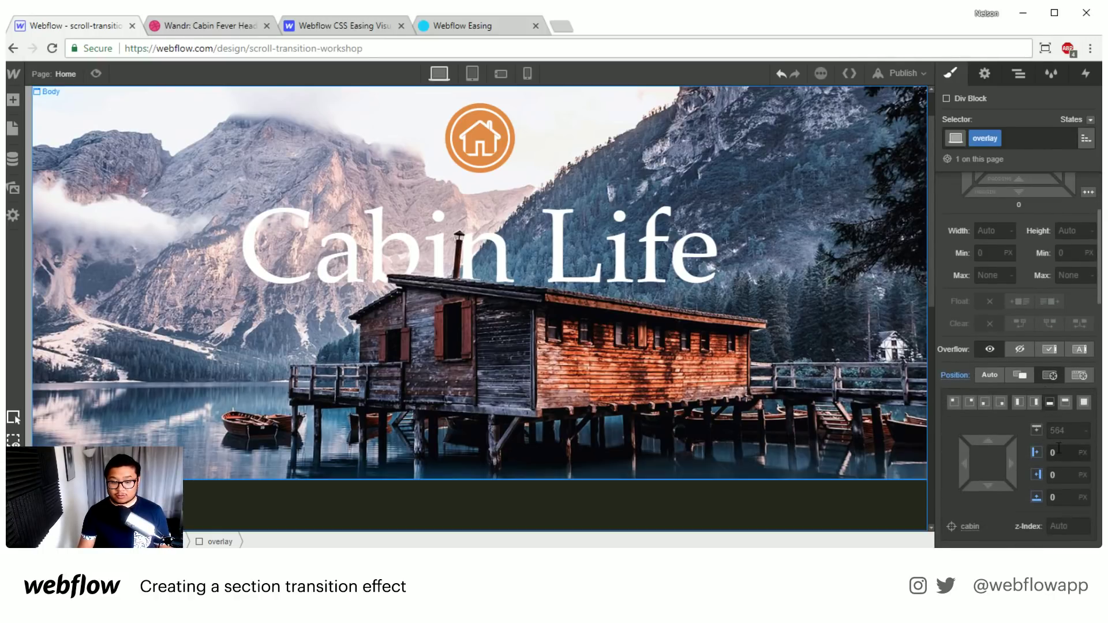
pyautogui.scroll(-2, 1053, 427)
pyautogui.scroll(3, 1058, 403)
pyautogui.click(1068, 301)
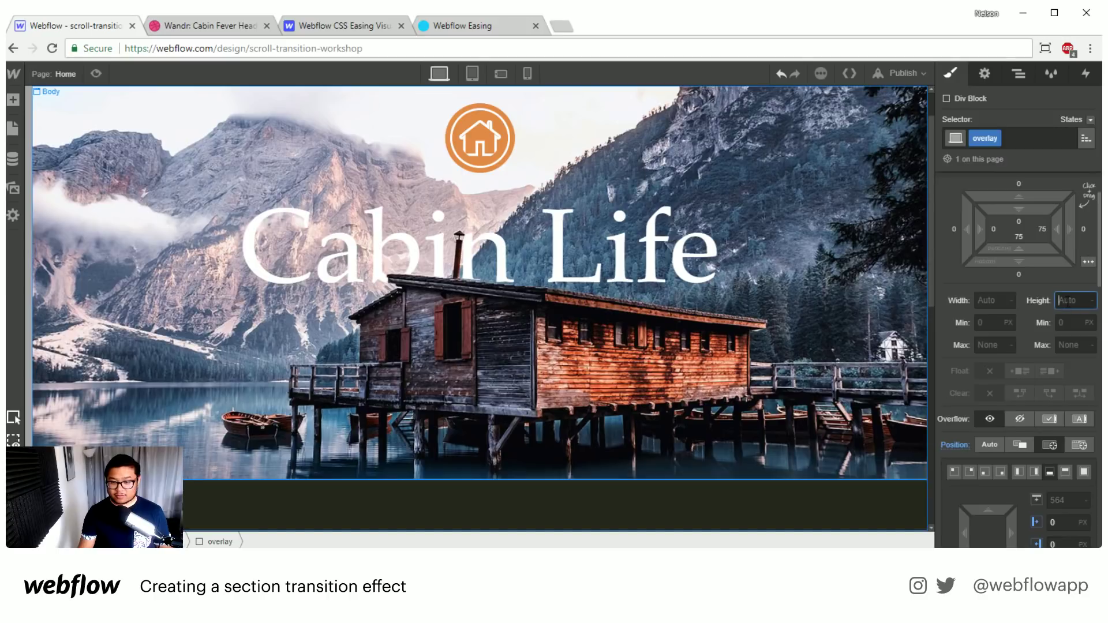
pyautogui.write('50')
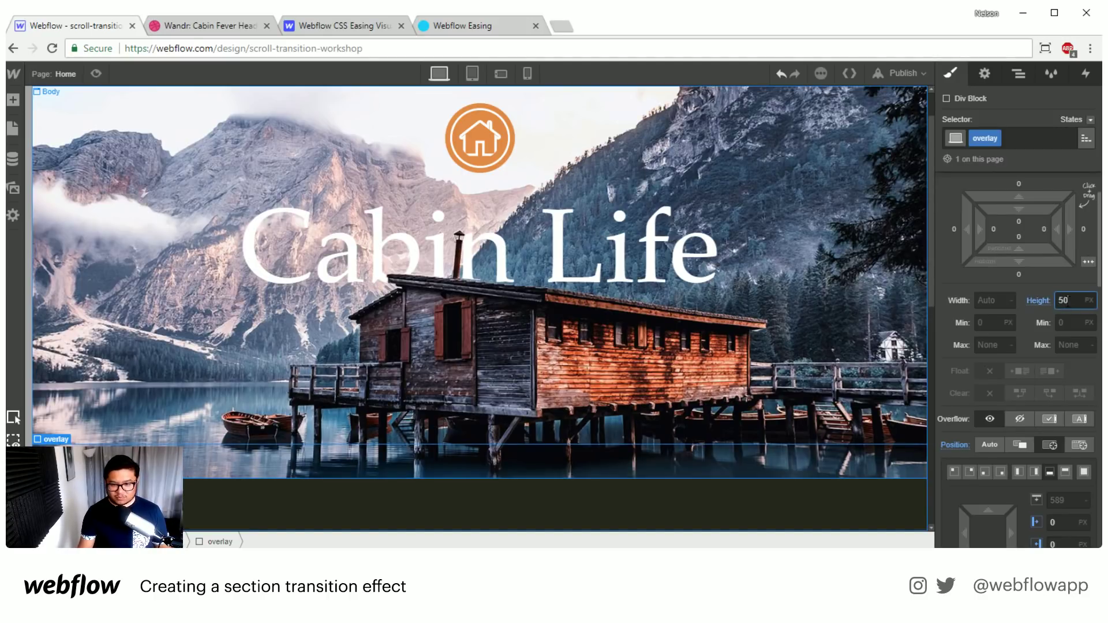
pyautogui.doubleClick(1068, 301)
pyautogui.write('150')
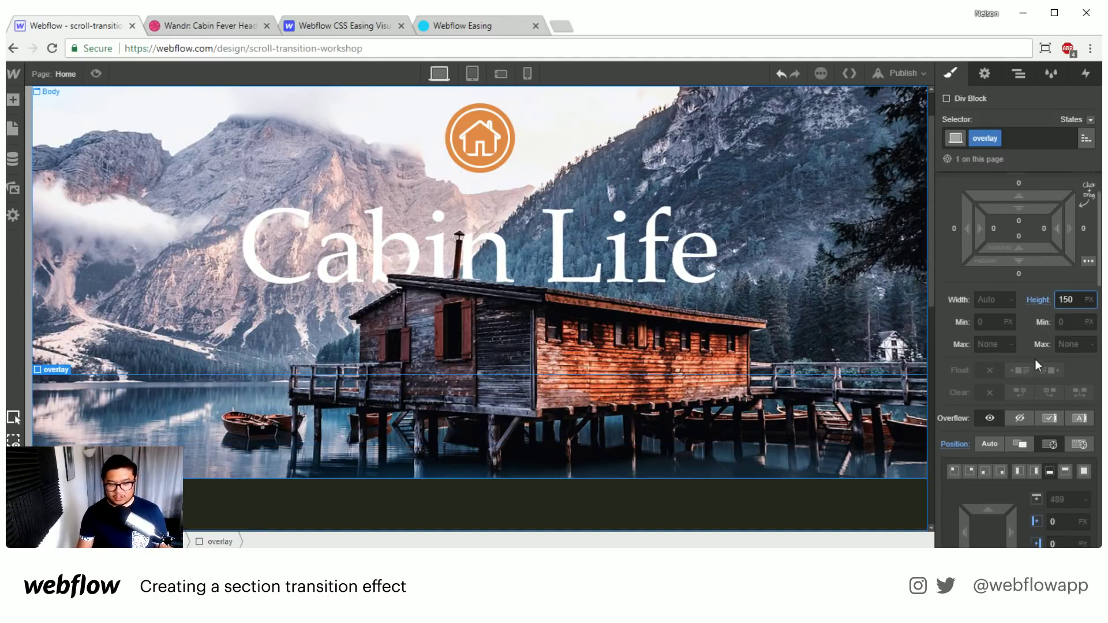
# Add a linear background gradient to the overlay, with the starting stop in the Black swatch #202214 at zero opacity.
pyautogui.scroll(-10, 1034, 359)
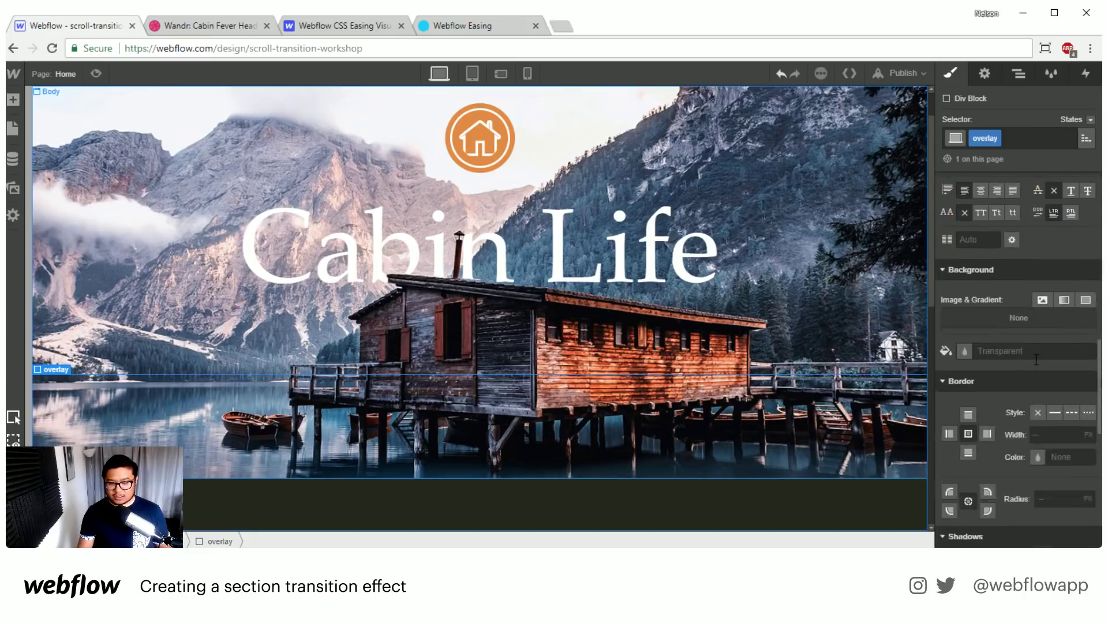
pyautogui.click(1064, 258)
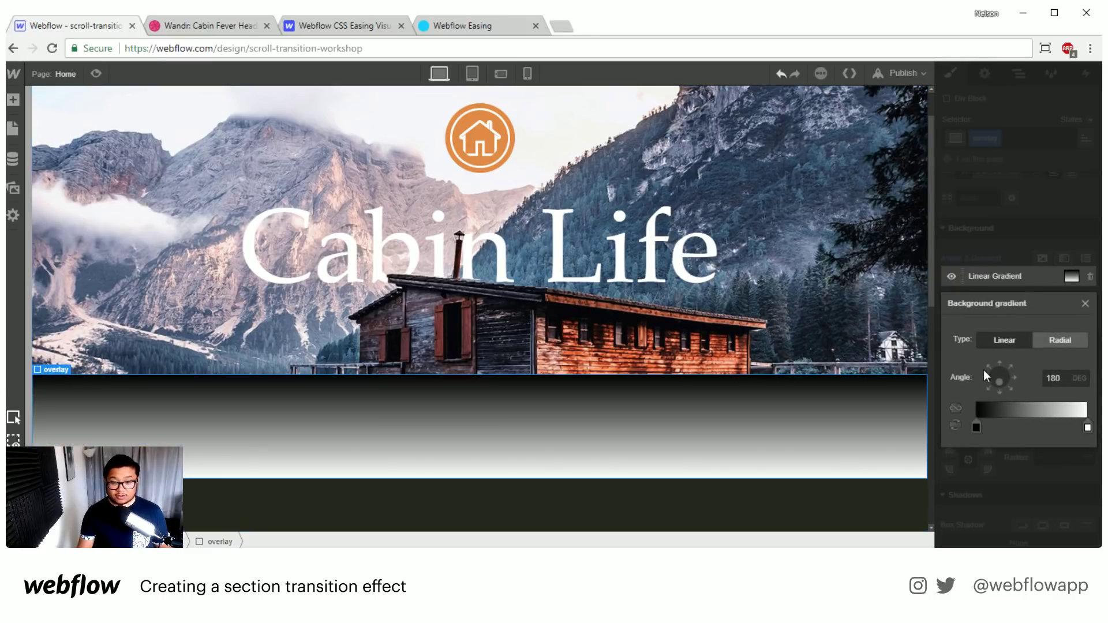
pyautogui.click(975, 427)
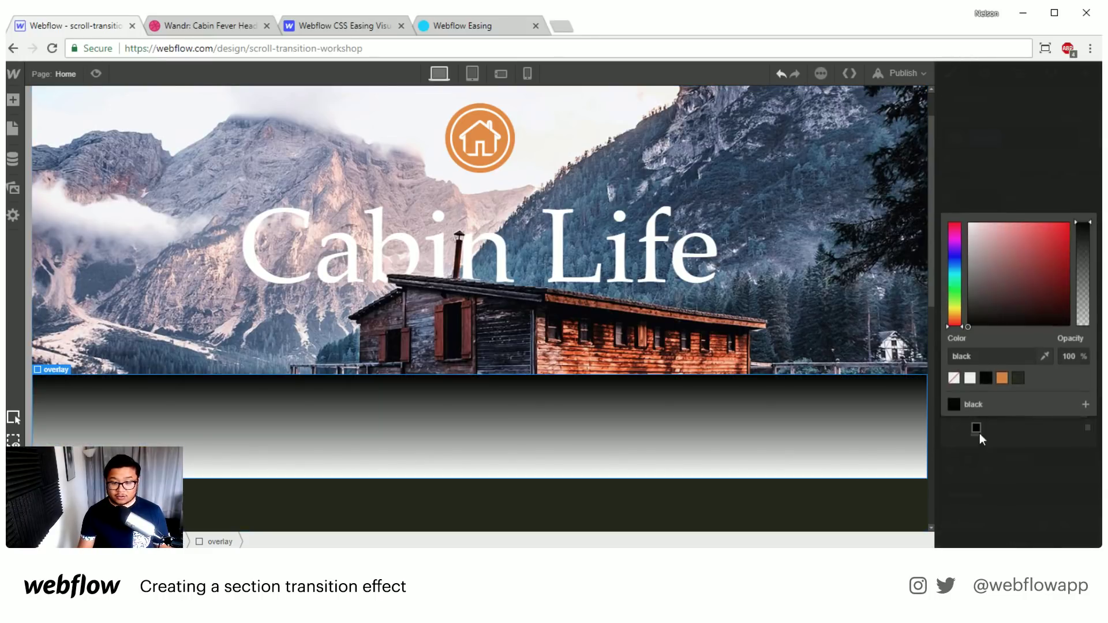
pyautogui.click(954, 378)
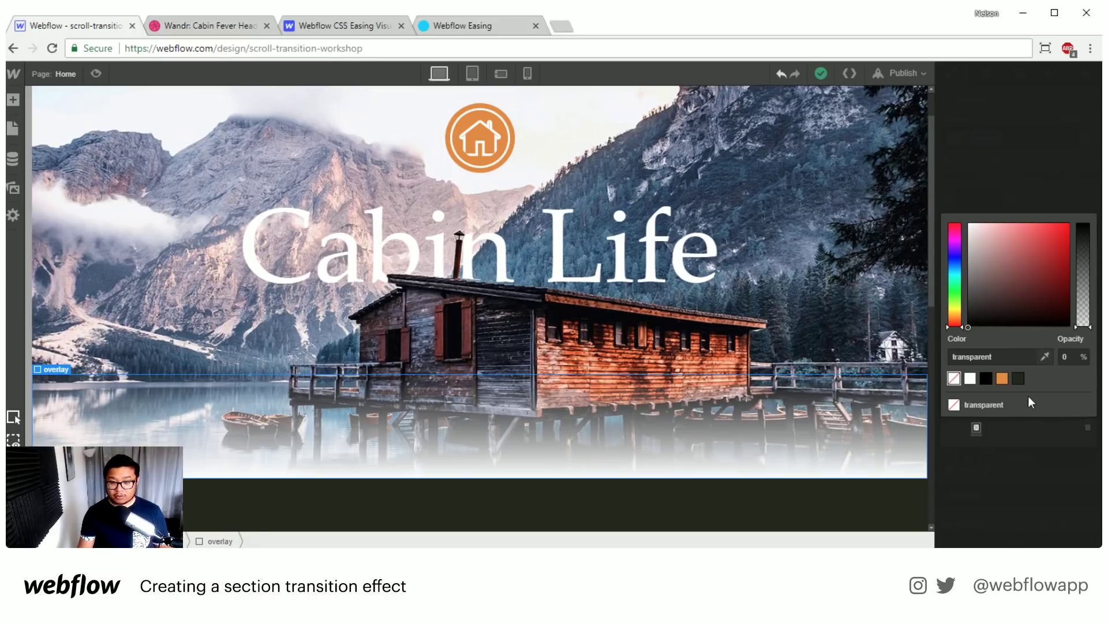
pyautogui.click(1018, 379)
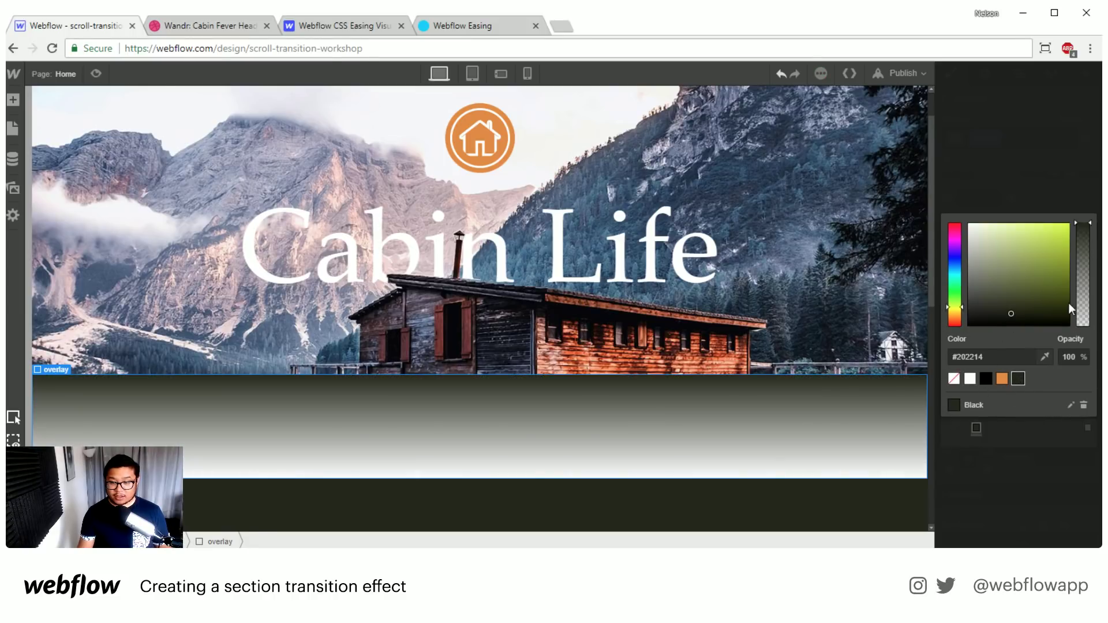
pyautogui.moveTo(1082, 235); pyautogui.dragTo(1083, 331)
pyautogui.click(1090, 428)
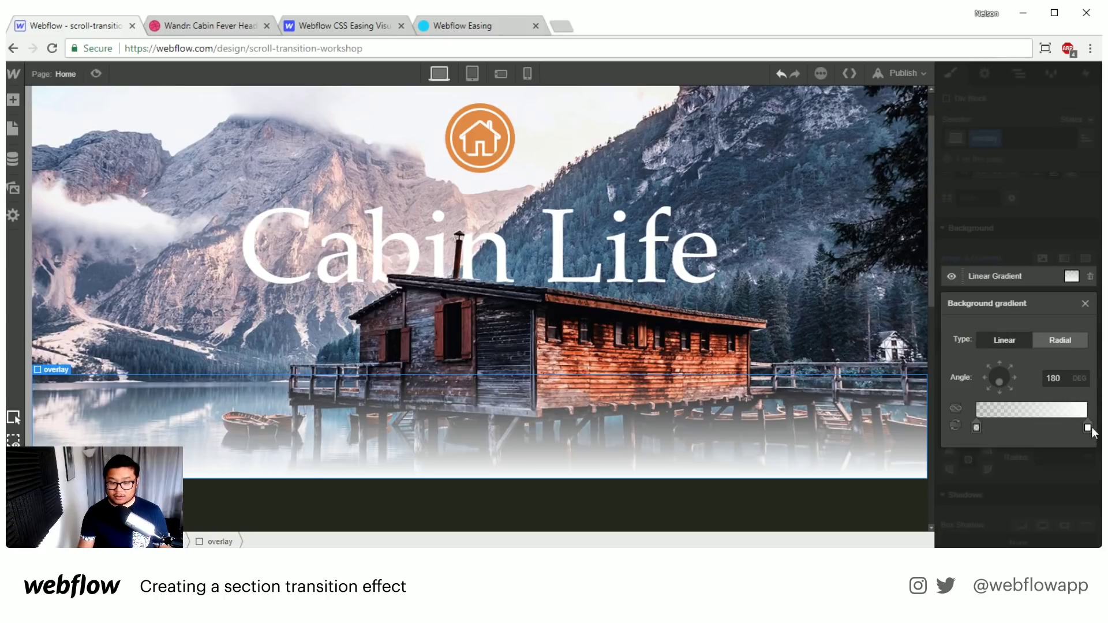
# Set the ending stop of the overlay gradient to the fully opaque Black swatch #202214.
pyautogui.click(1087, 429)
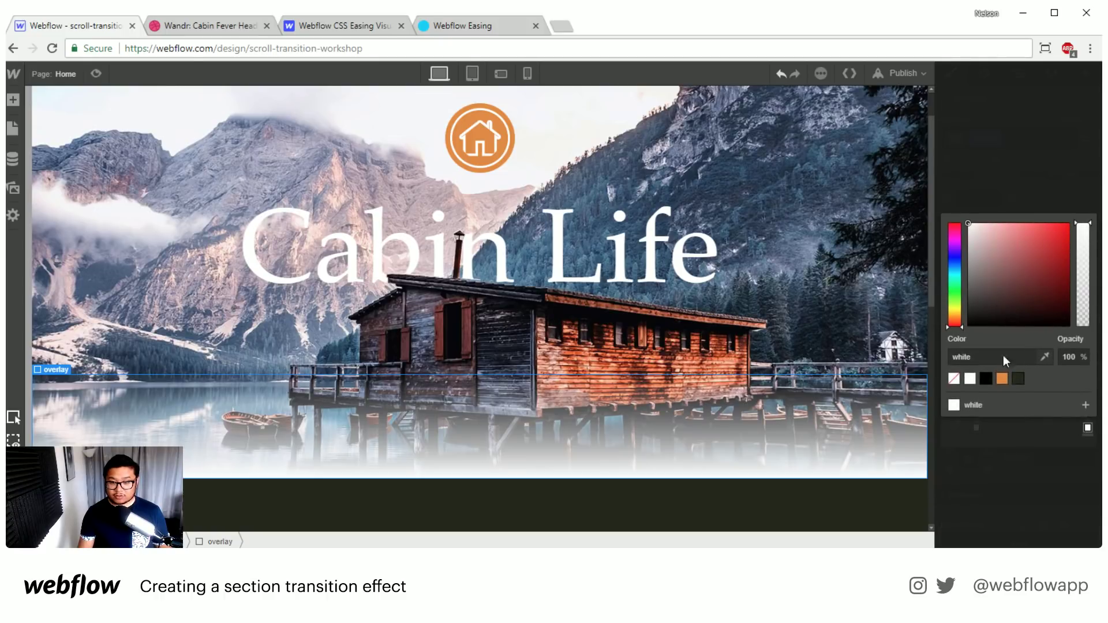
pyautogui.click(1018, 379)
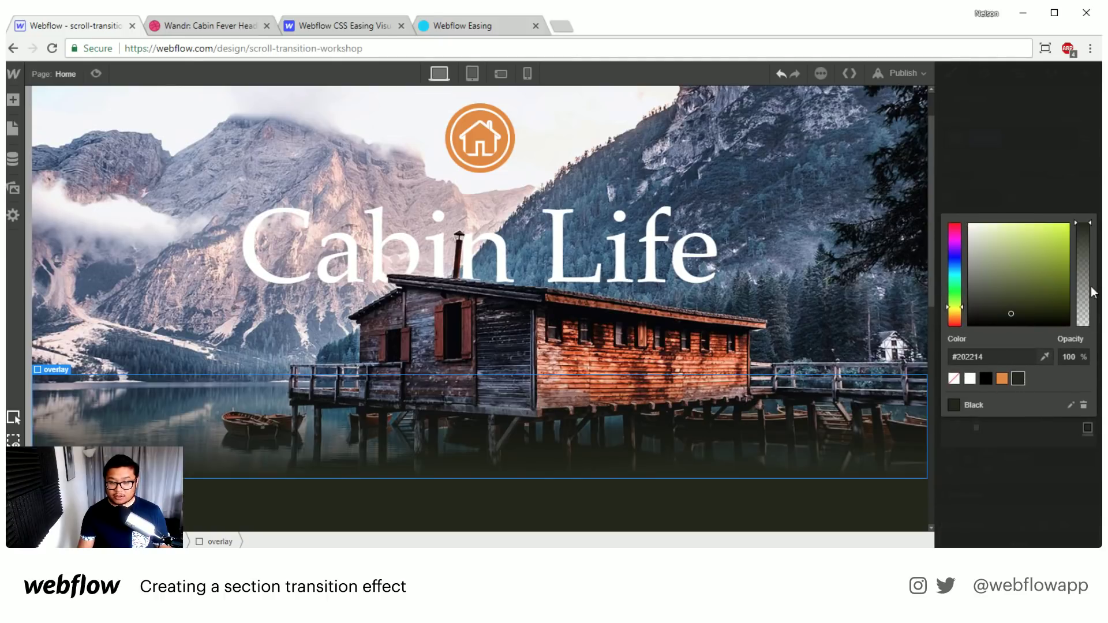
pyautogui.click(1054, 135)
pyautogui.click(1065, 468)
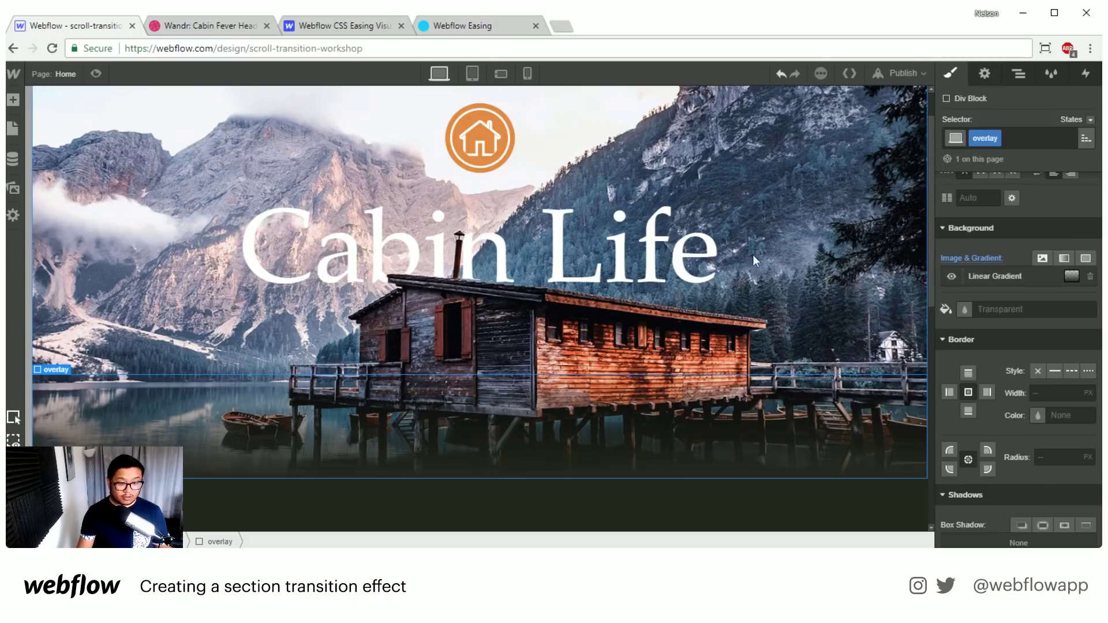
# Examine how the overlay gradient blends the cabin hero image into section 2.
pyautogui.scroll(-5, 820, 306)
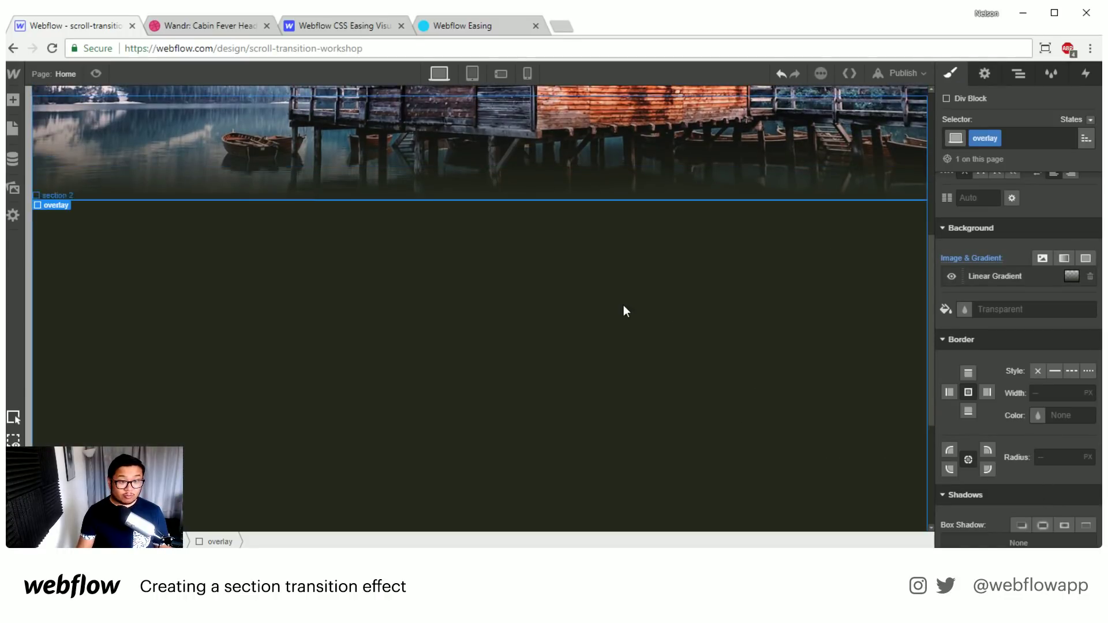
pyautogui.scroll(4, 623, 306)
pyautogui.click(557, 338)
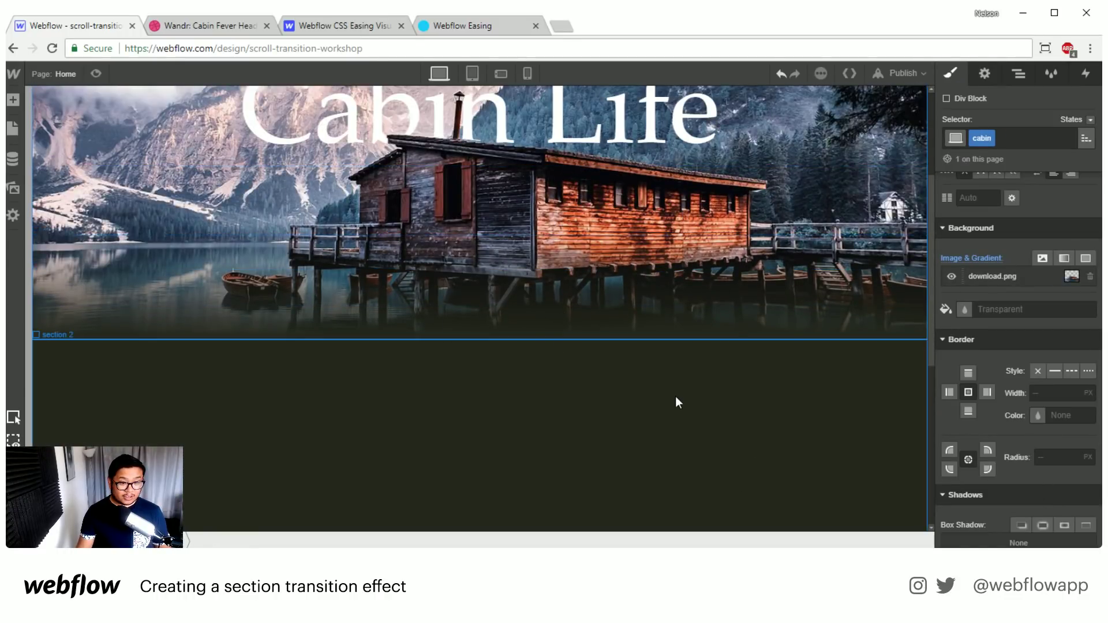
pyautogui.scroll(-3, 681, 383)
pyautogui.scroll(2, 681, 382)
pyautogui.scroll(3, 681, 383)
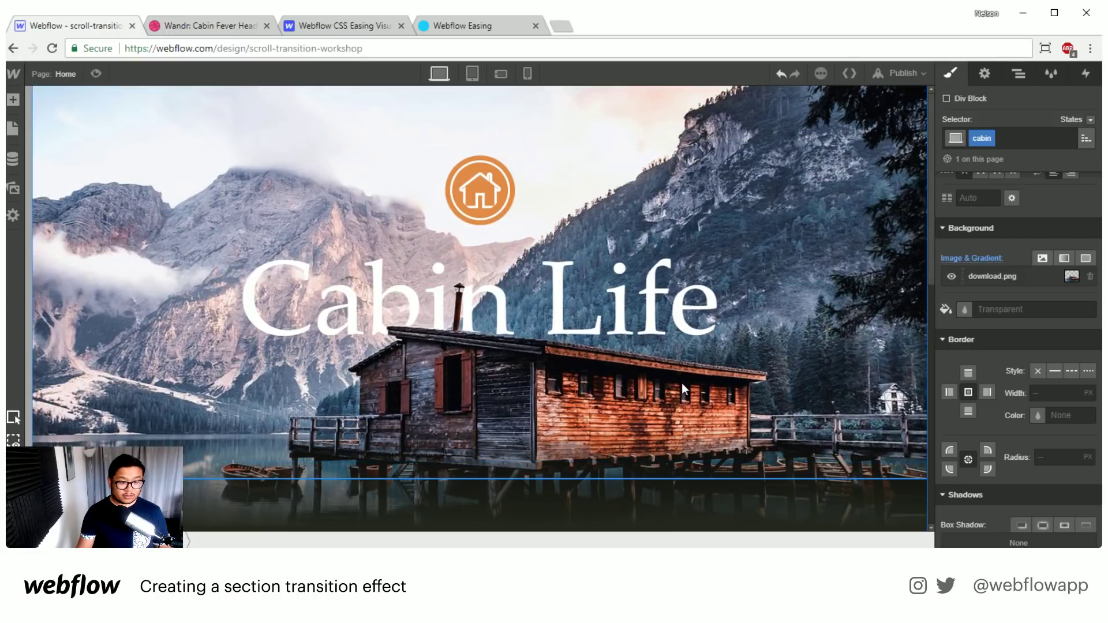
pyautogui.scroll(-2, 681, 382)
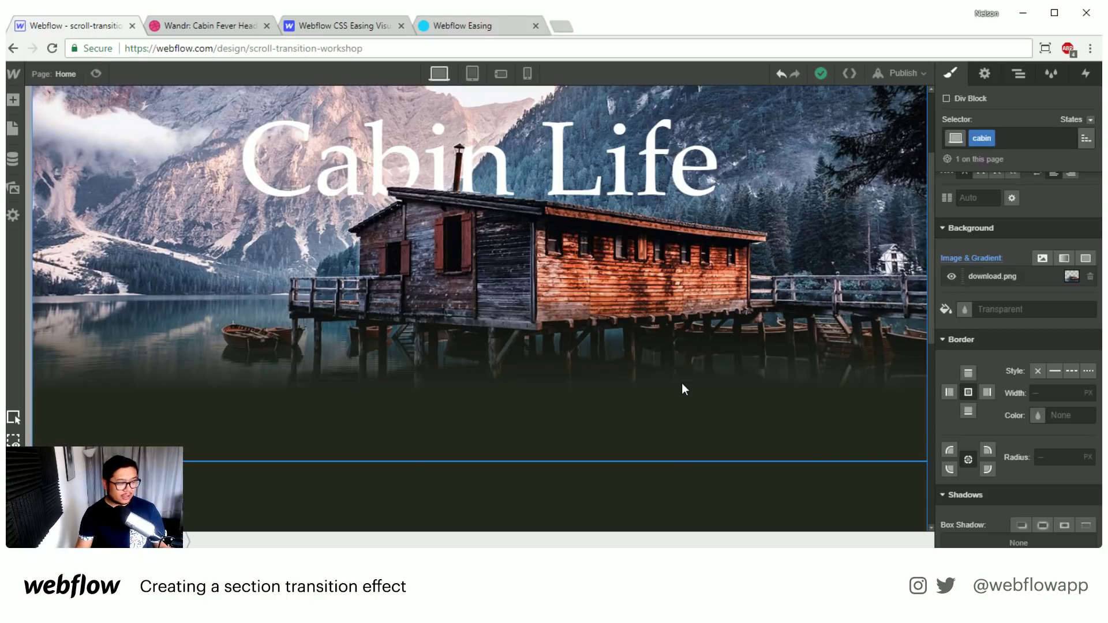
pyautogui.scroll(3, 623, 376)
pyautogui.scroll(-8, 623, 376)
pyautogui.scroll(5, 624, 376)
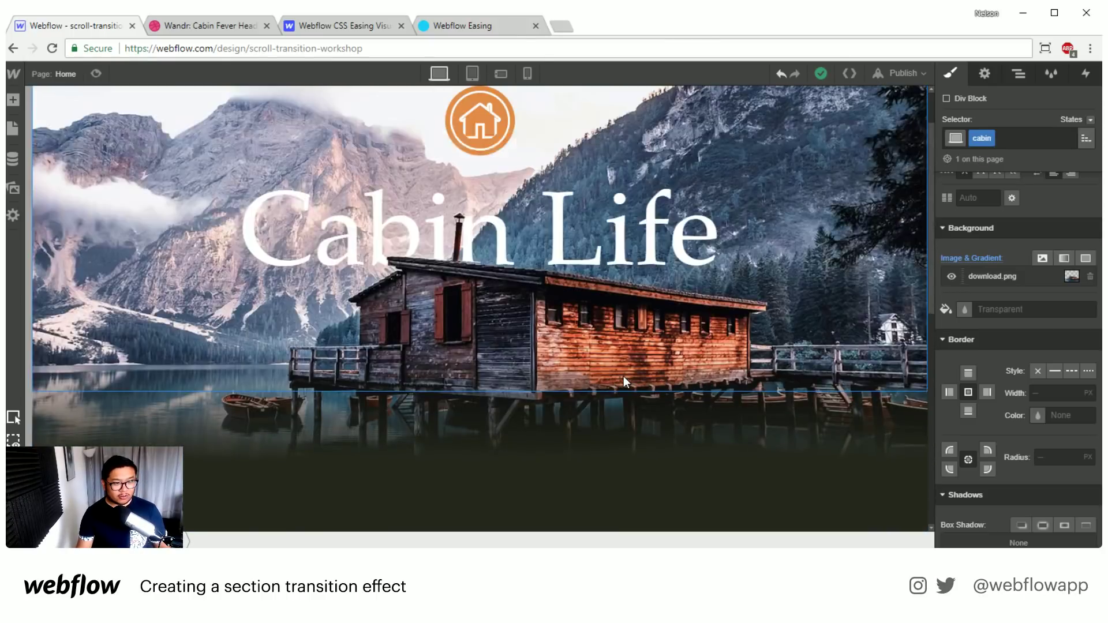
pyautogui.scroll(-4, 623, 376)
pyautogui.click(604, 350)
pyautogui.scroll(4, 604, 349)
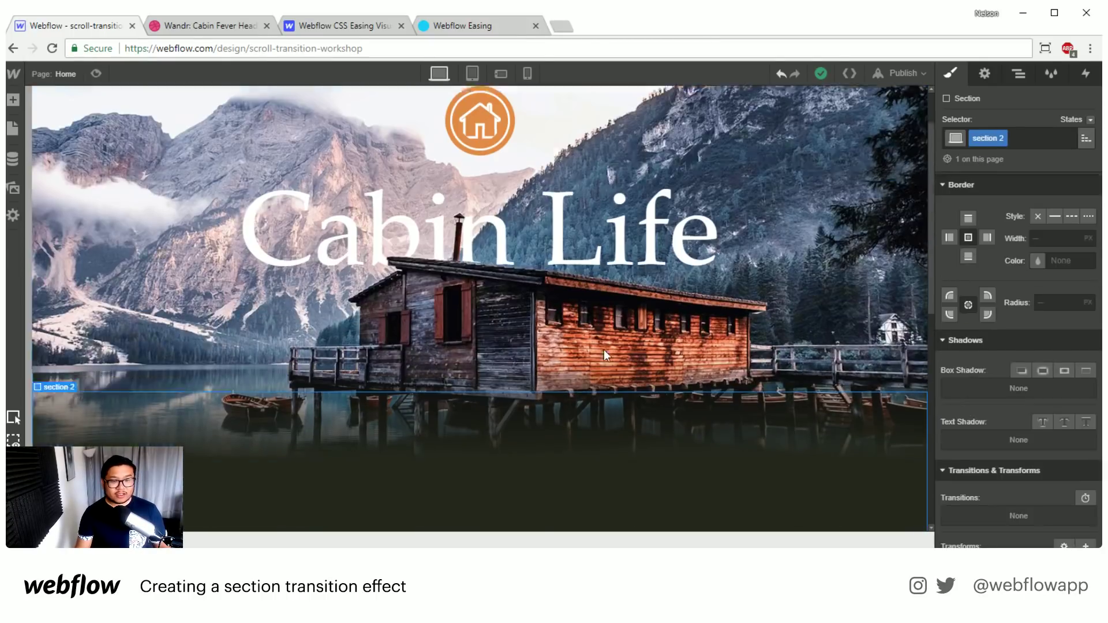
pyautogui.scroll(-2, 604, 349)
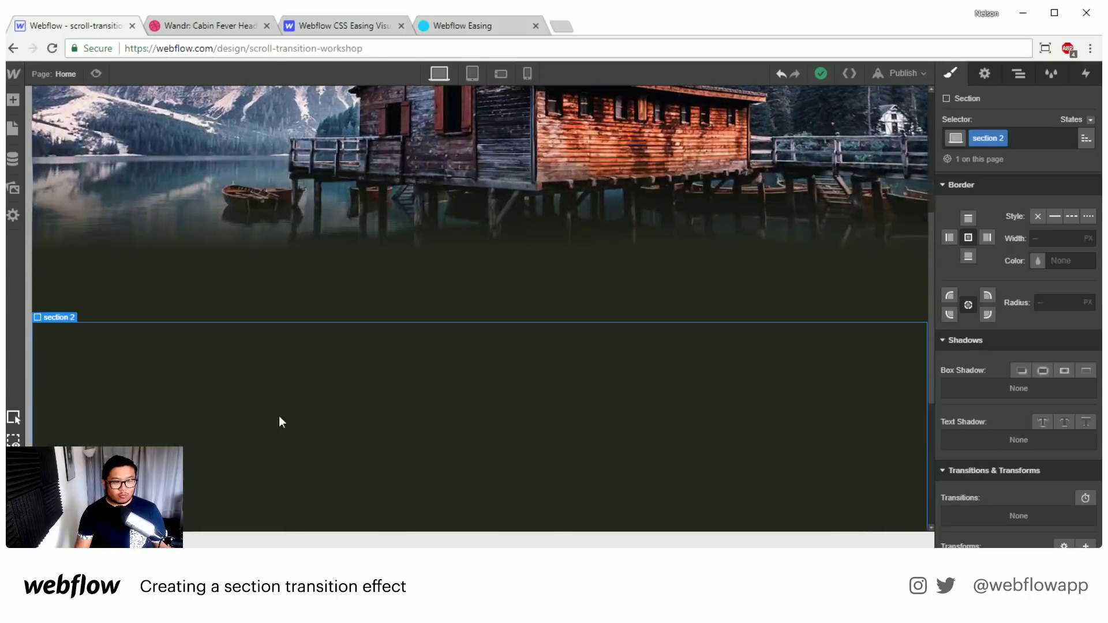
pyautogui.scroll(4, 596, 482)
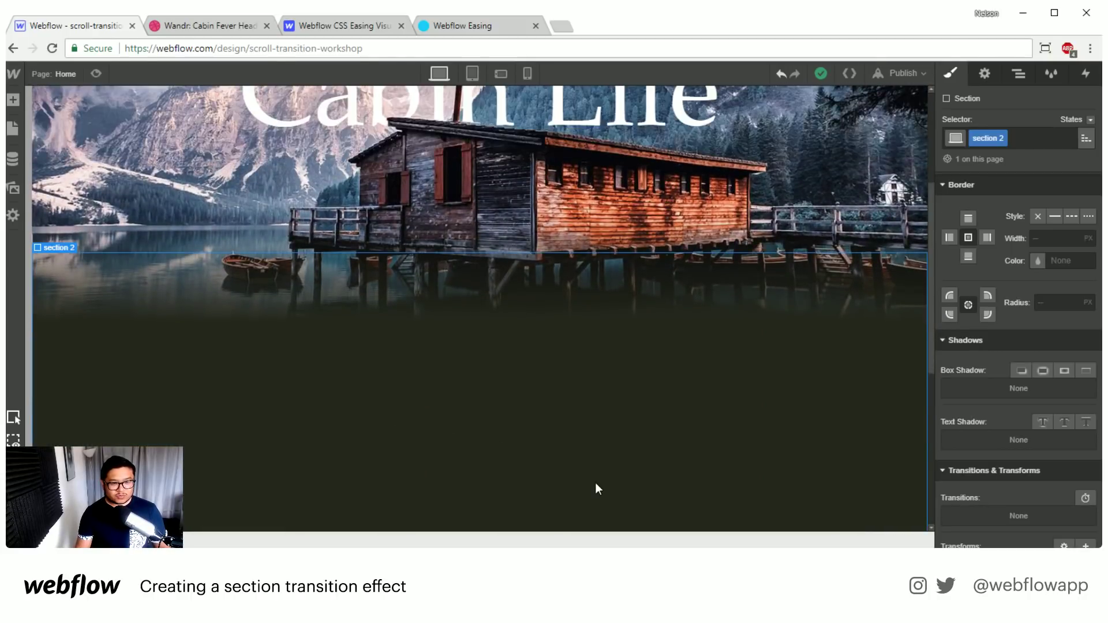
pyautogui.scroll(-1, 596, 487)
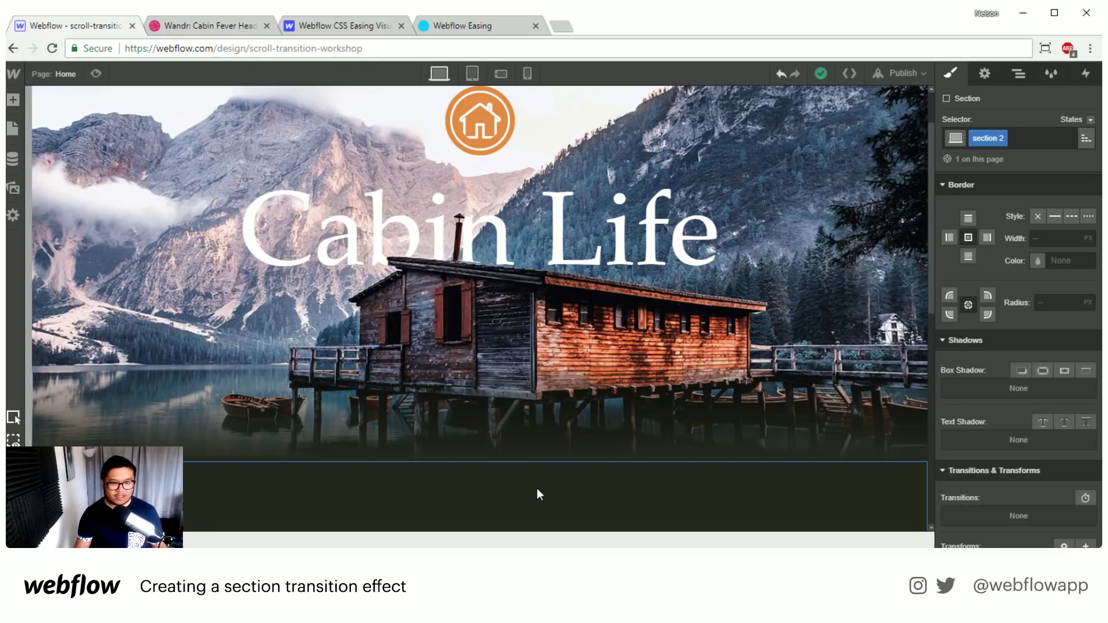
# Add a Scroll Into View trigger to section 2 that starts an animation when it is scrolled into view.
pyautogui.click(1085, 75)
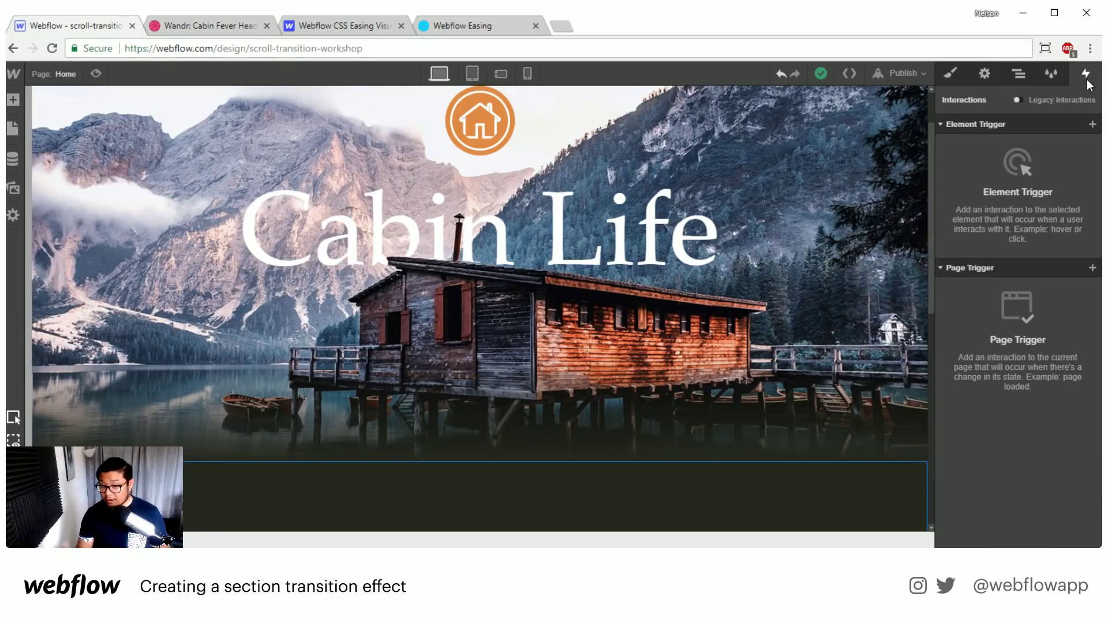
pyautogui.click(1093, 124)
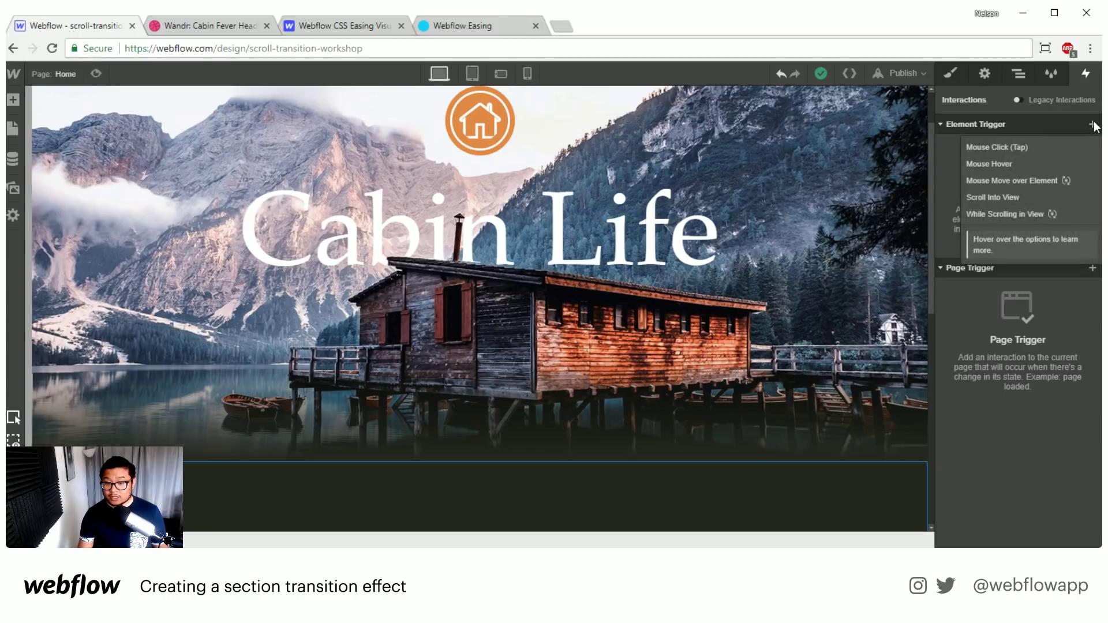
pyautogui.click(1019, 199)
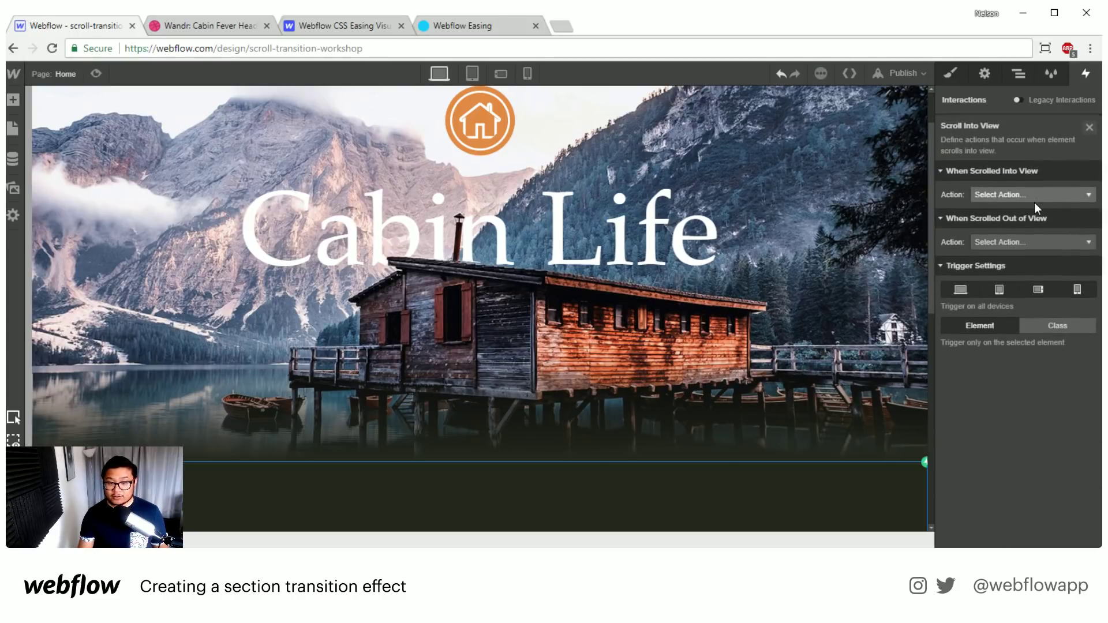
pyautogui.click(1003, 196)
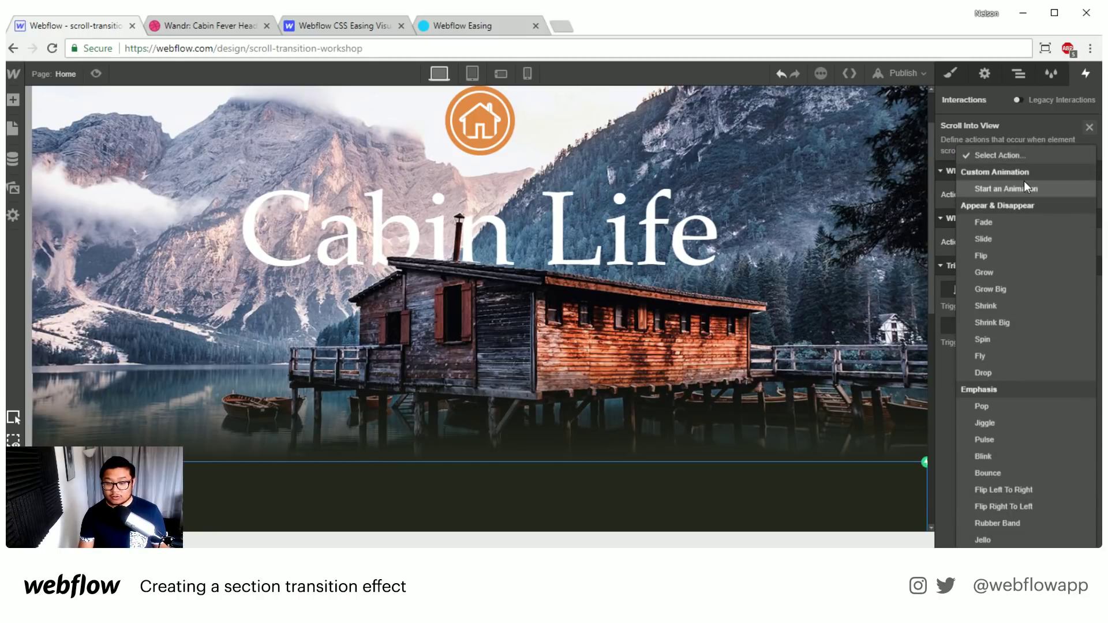
pyautogui.click(1020, 189)
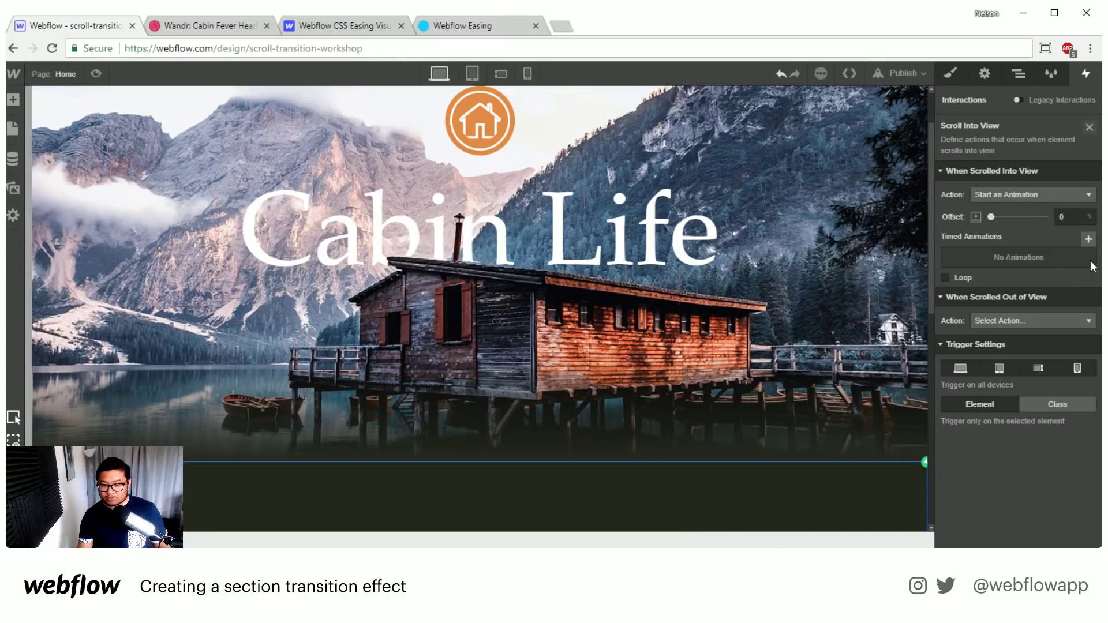
# Set the scrolled-into-view offset of section 2's trigger to 10% and check where the section enters the page.
pyautogui.click(1076, 217)
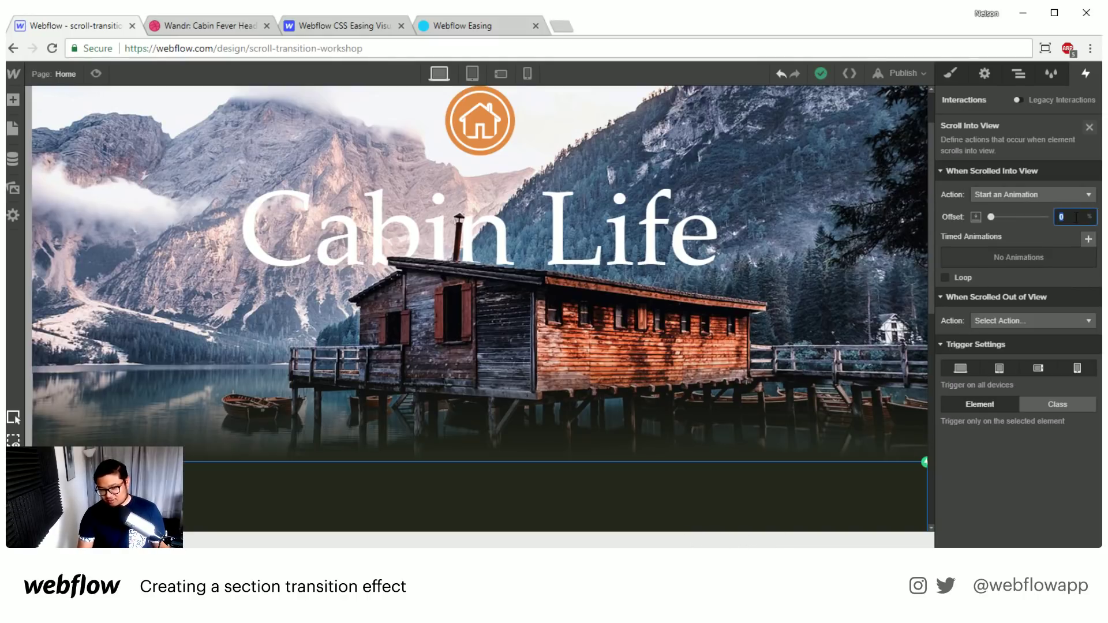
pyautogui.write('10')
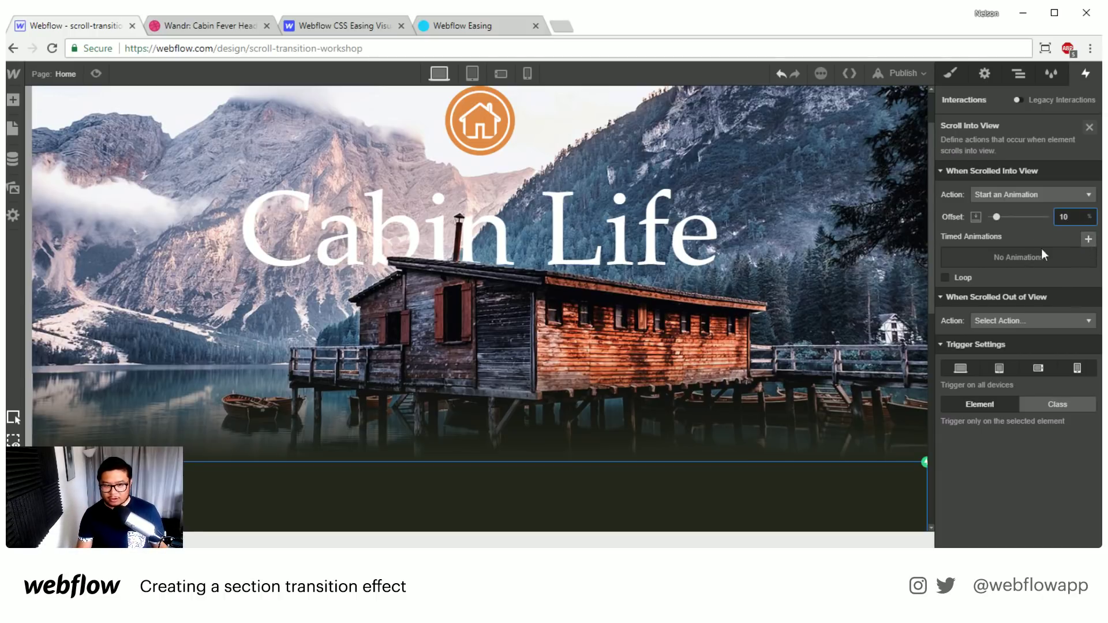
pyautogui.scroll(1, 739, 372)
pyautogui.scroll(-1, 739, 368)
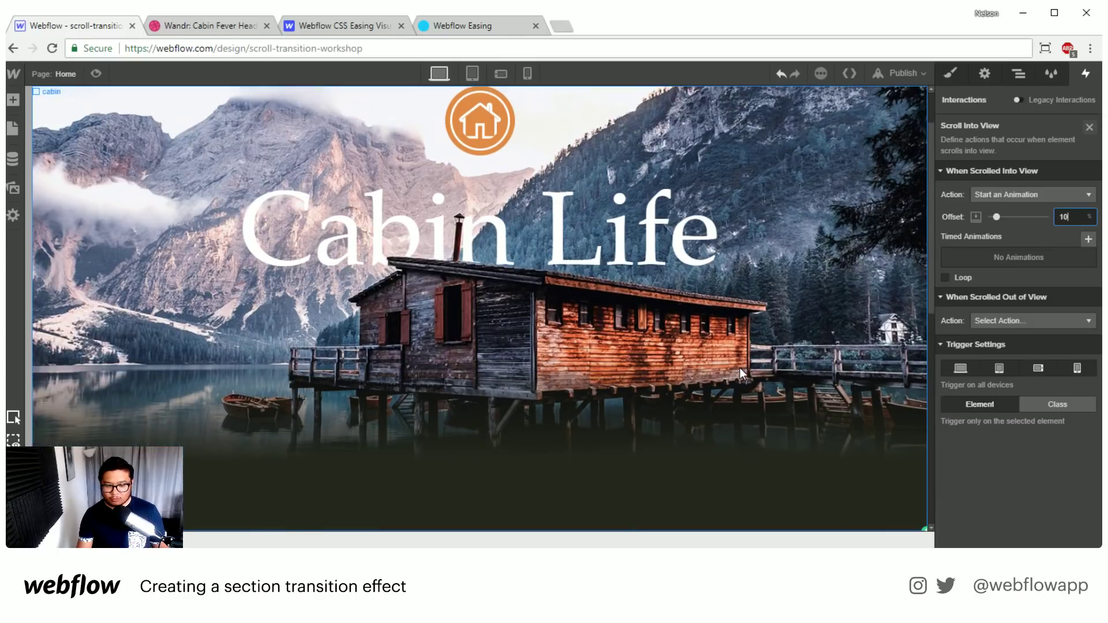
pyautogui.moveTo(929, 224)
pyautogui.mouseDown()
pyautogui.moveTo(927, 191)
pyautogui.moveTo(924, 251)
pyautogui.moveTo(926, 220)
pyautogui.moveTo(928, 229)
pyautogui.mouseUp()
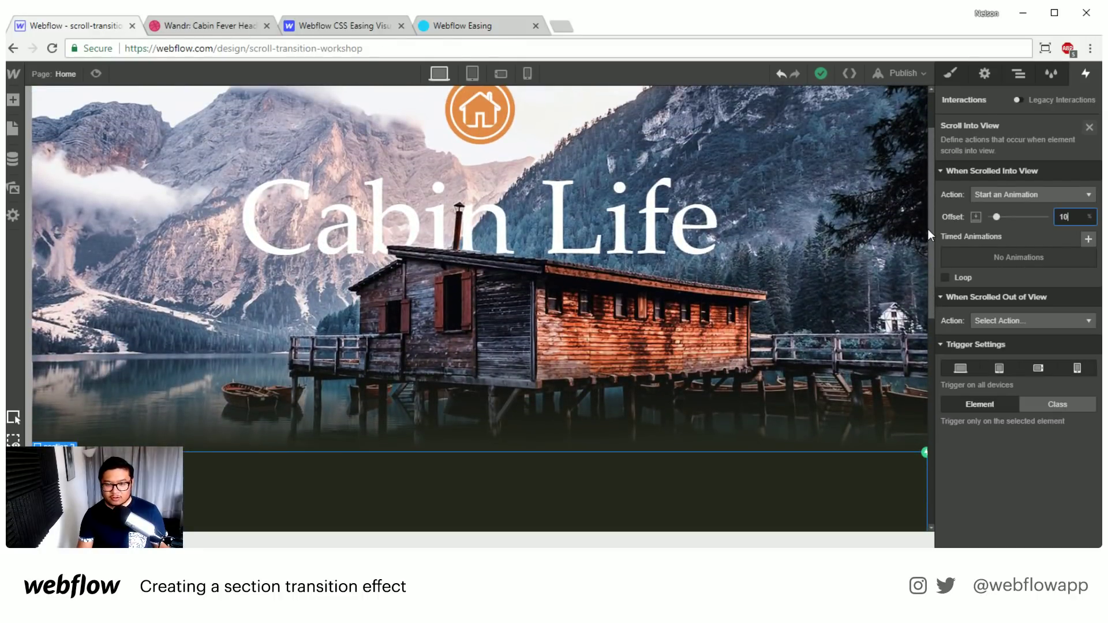
# Create a timed animation named "transition" for the scrolled-into-view action.
pyautogui.click(1088, 237)
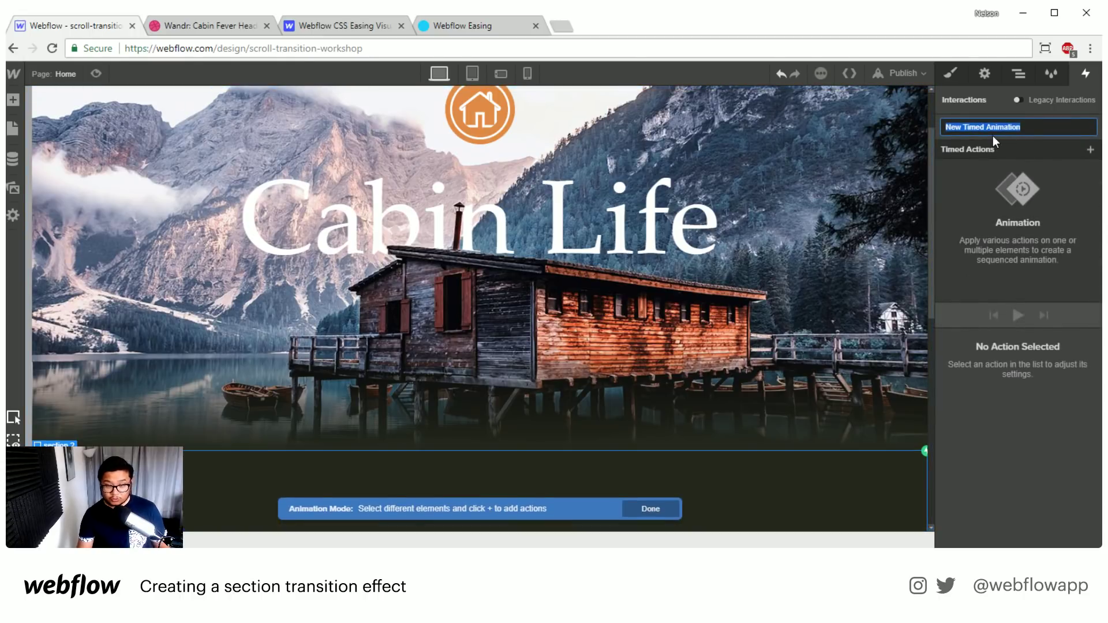
pyautogui.write('transition')
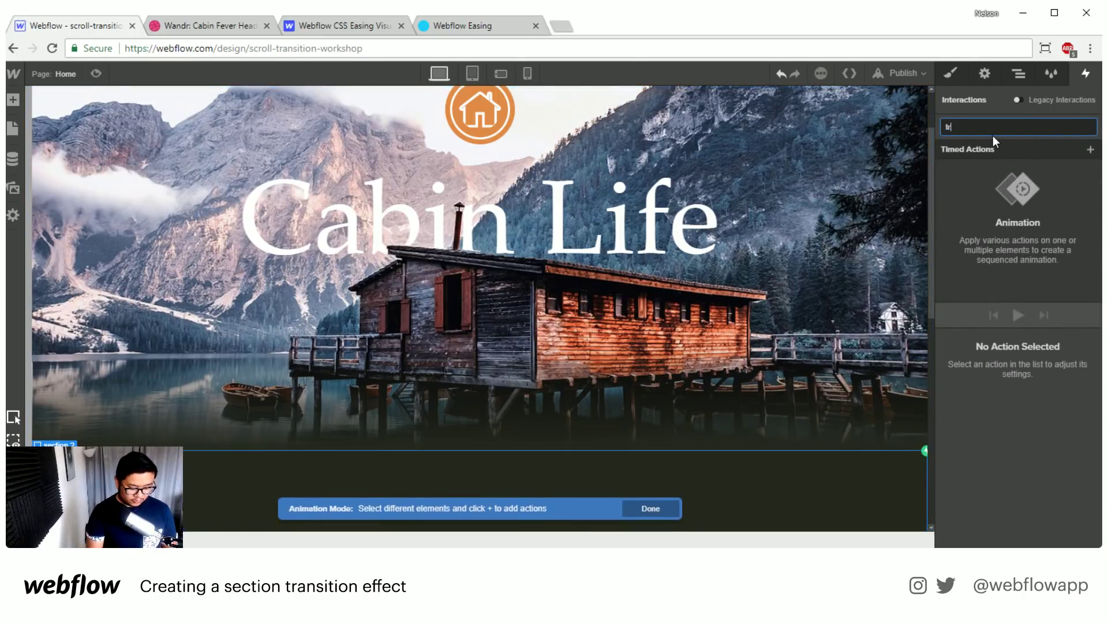
pyautogui.press('Return')
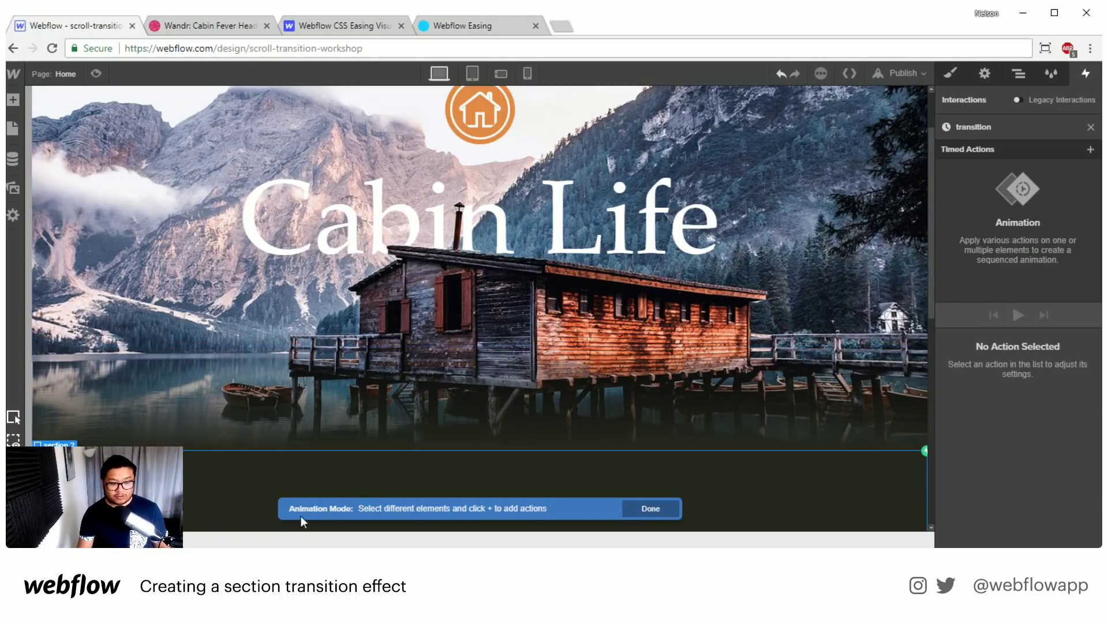
# Add a Rotate action for the logo element, set as initial state with a Z rotation of 0 degrees.
pyautogui.scroll(2, 527, 378)
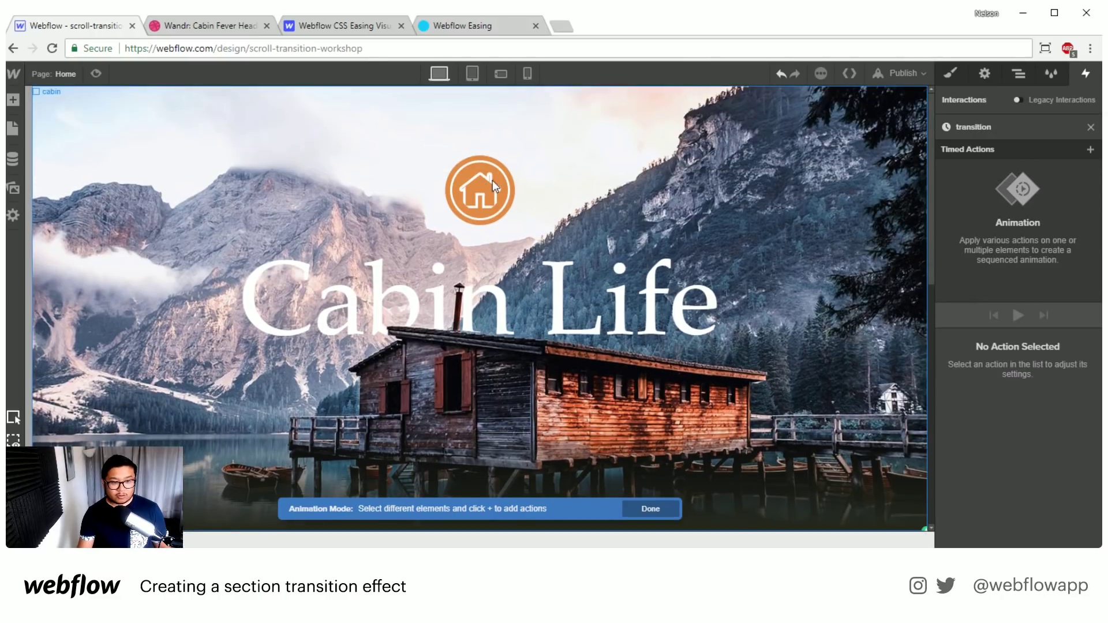
pyautogui.click(1019, 74)
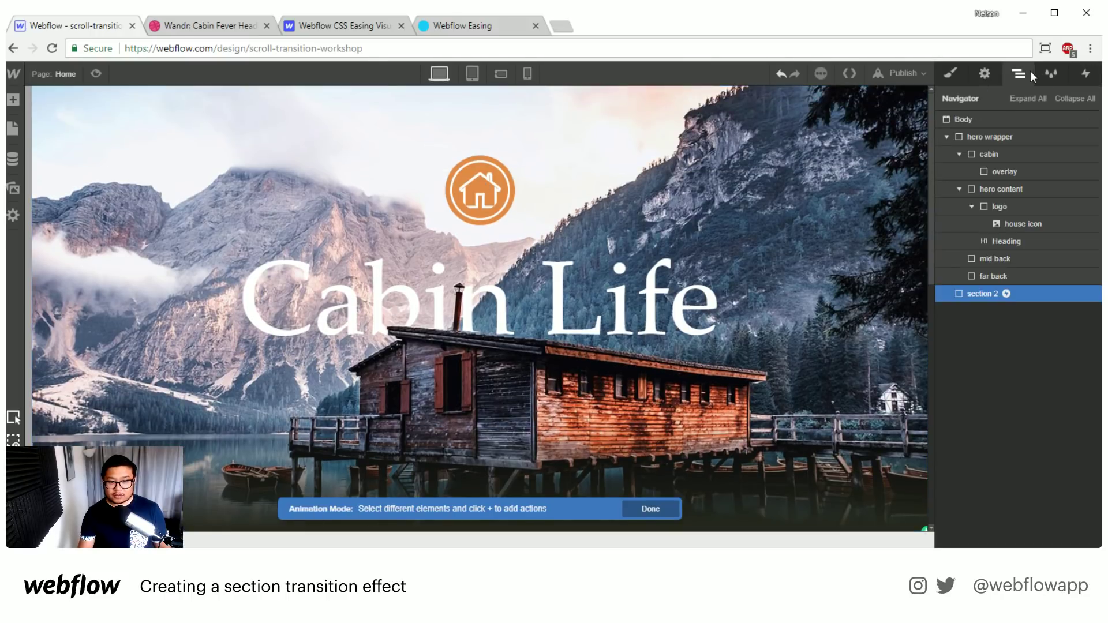
pyautogui.click(1034, 214)
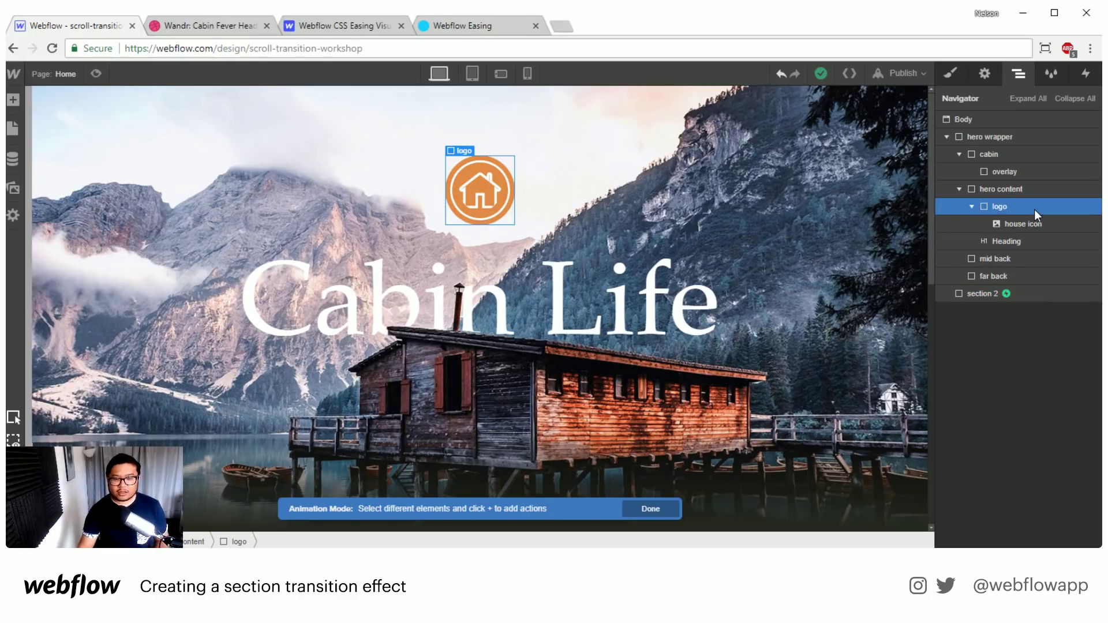
pyautogui.click(1085, 74)
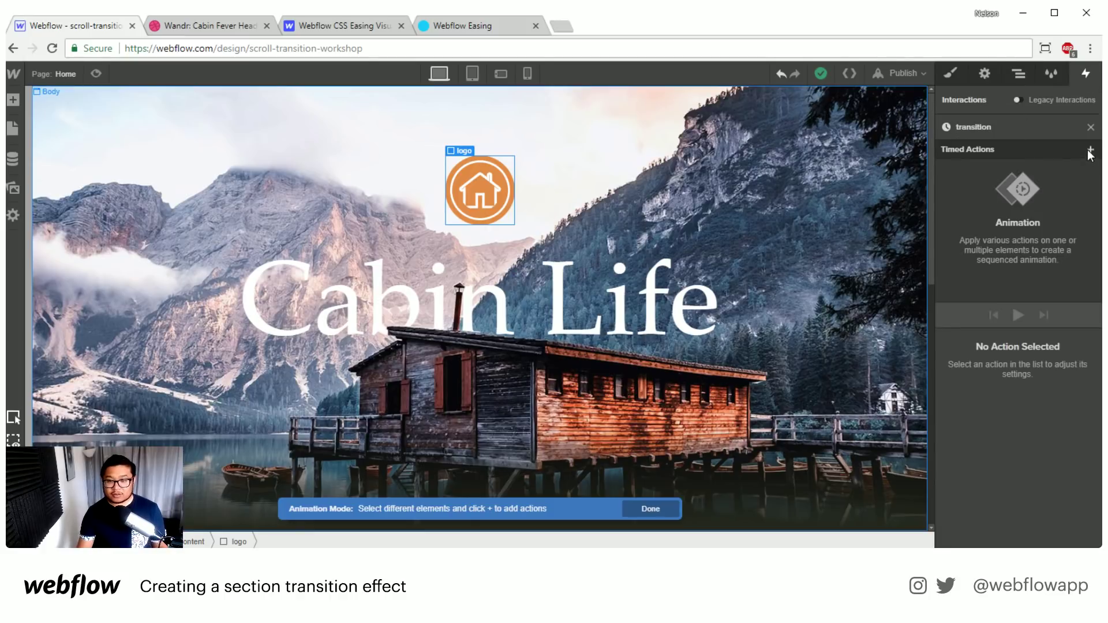
pyautogui.click(1090, 152)
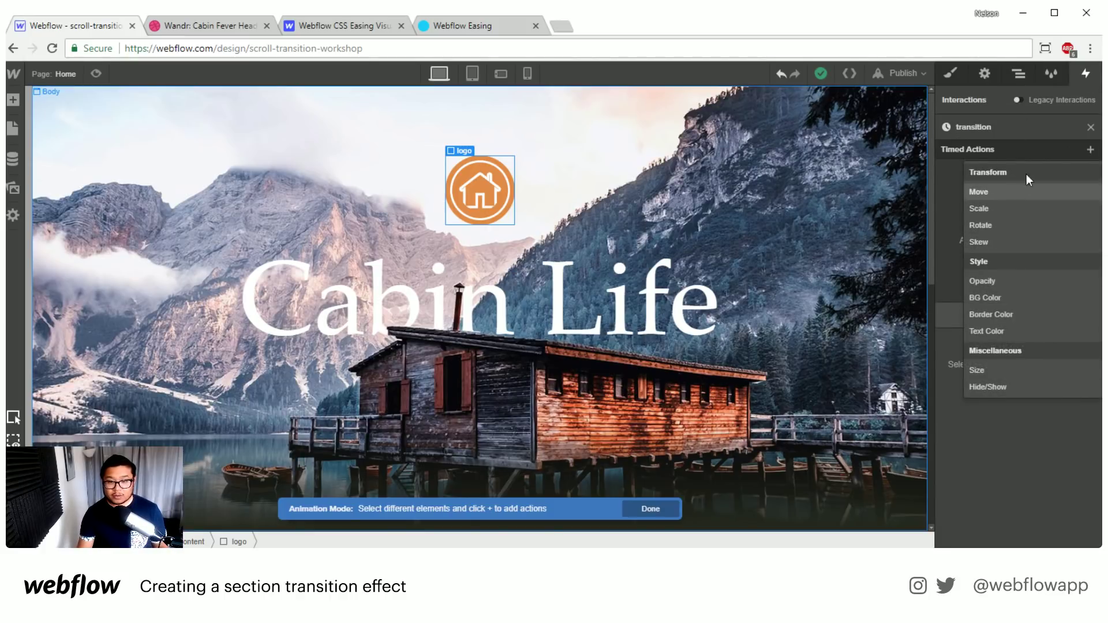
pyautogui.click(1006, 226)
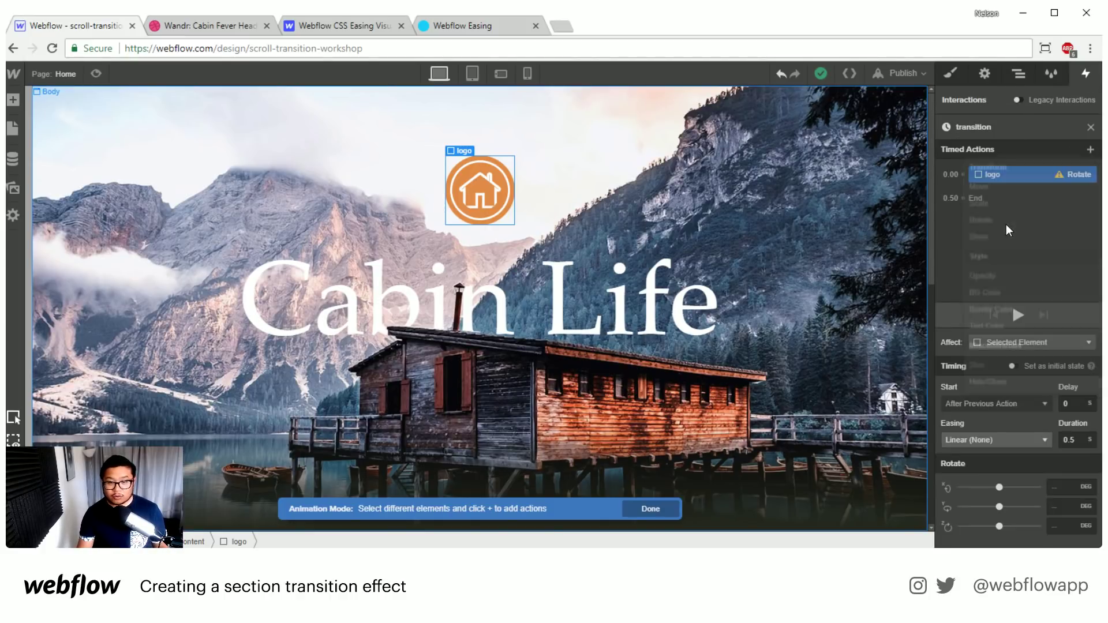
pyautogui.click(1046, 365)
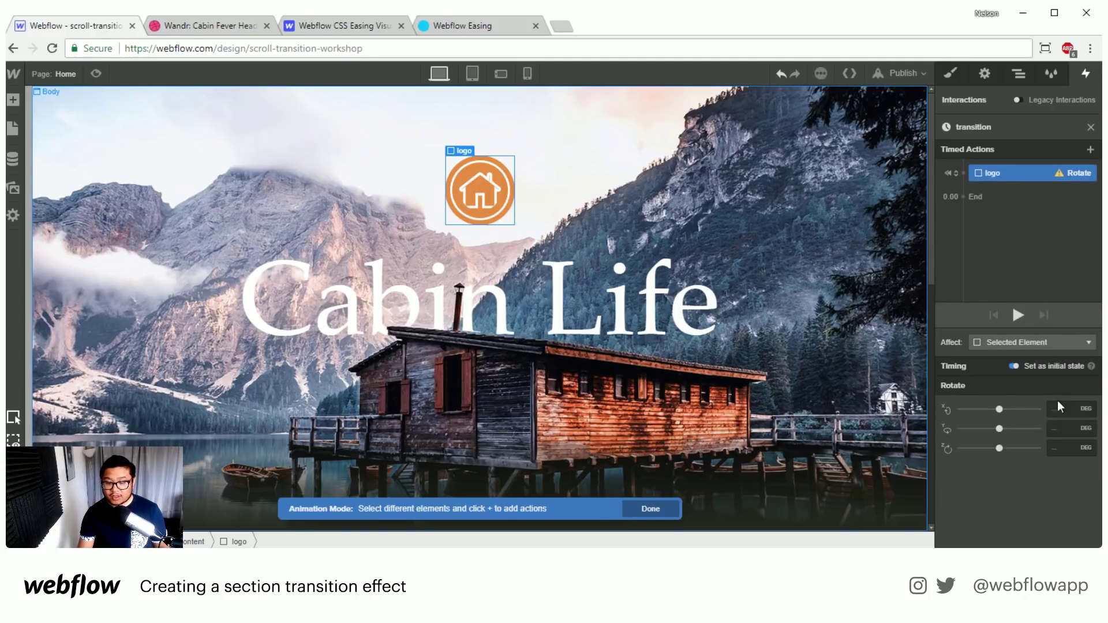
pyautogui.click(1070, 449)
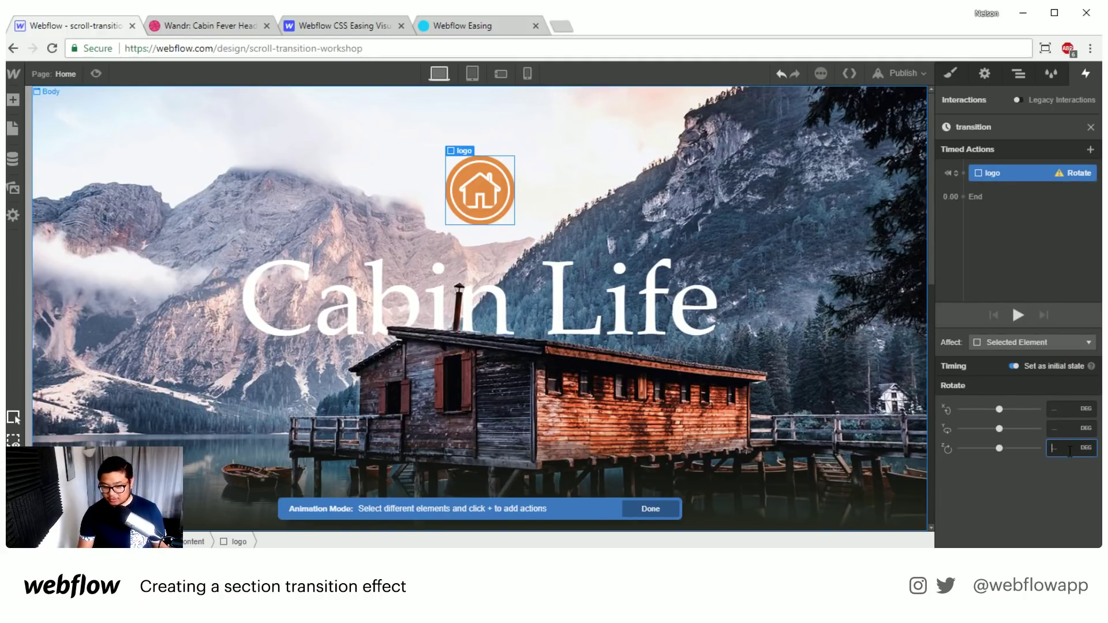
pyautogui.write('0')
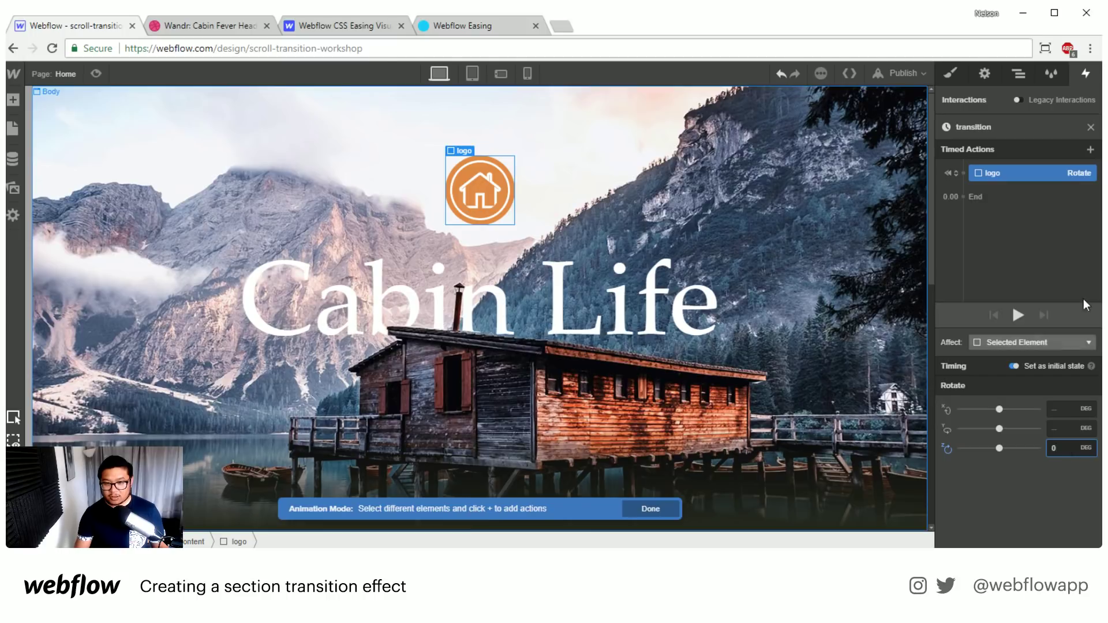
# Add a second Rotate action for the logo that turns it to 90 degrees on the Z axis.
pyautogui.click(1091, 149)
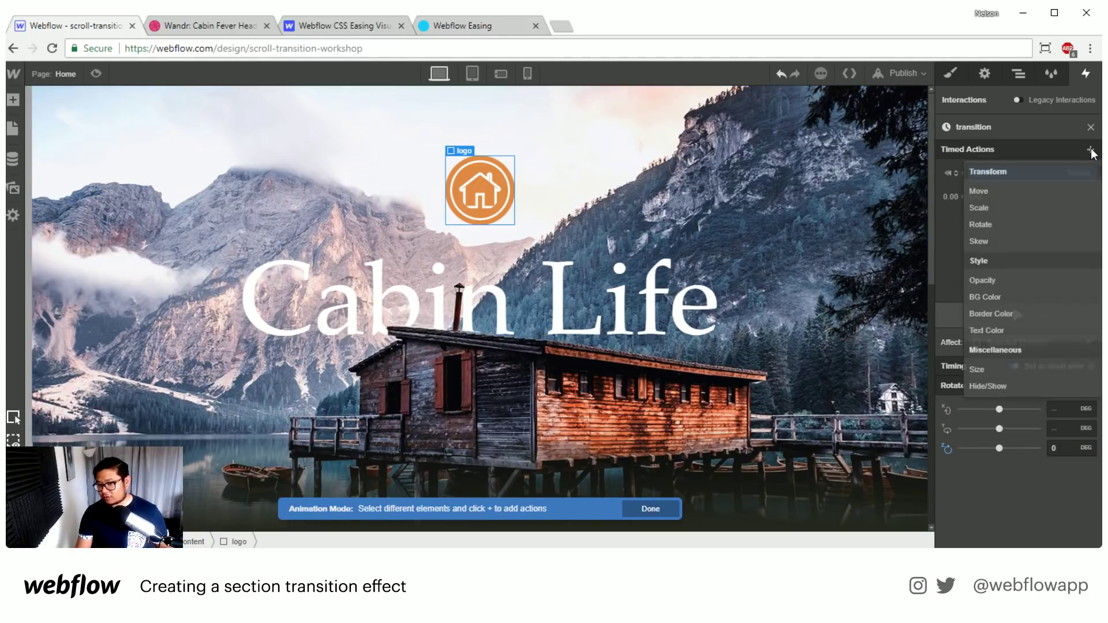
pyautogui.click(1007, 225)
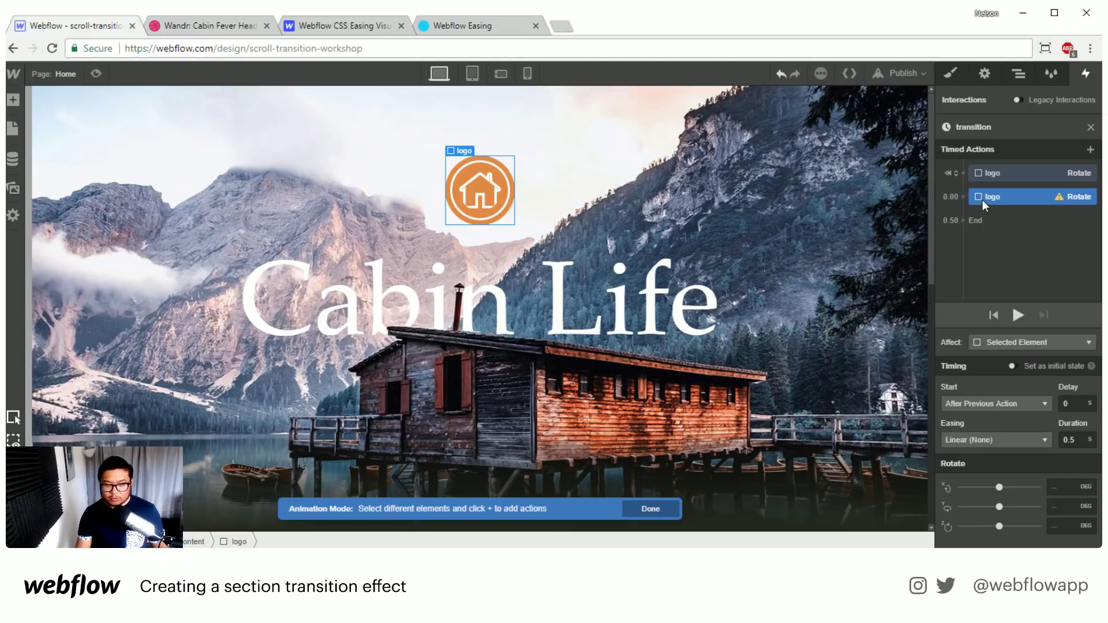
pyautogui.click(1058, 528)
pyautogui.write('90')
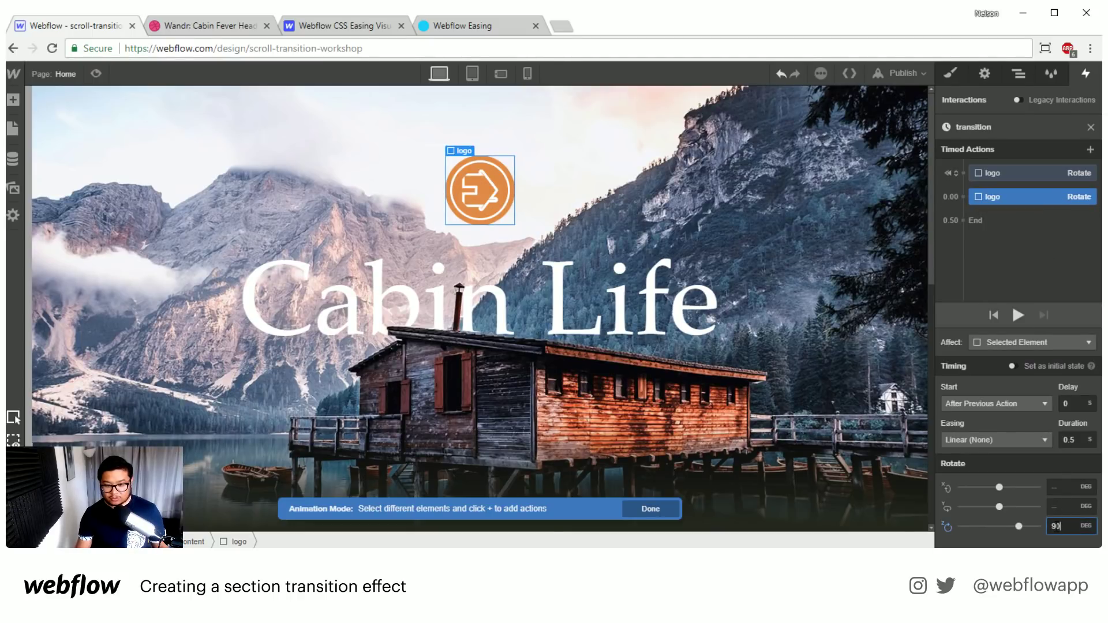
# Play the transition animation, and test the logo's rotation by scrolling through the page in preview mode.
pyautogui.click(1014, 311)
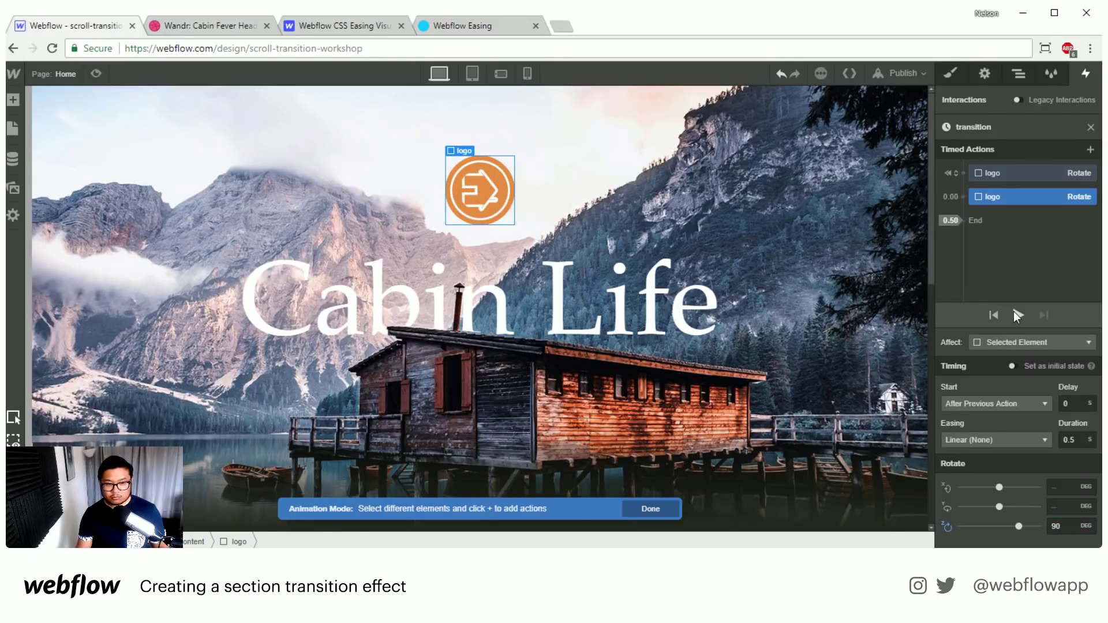
pyautogui.click(1014, 311)
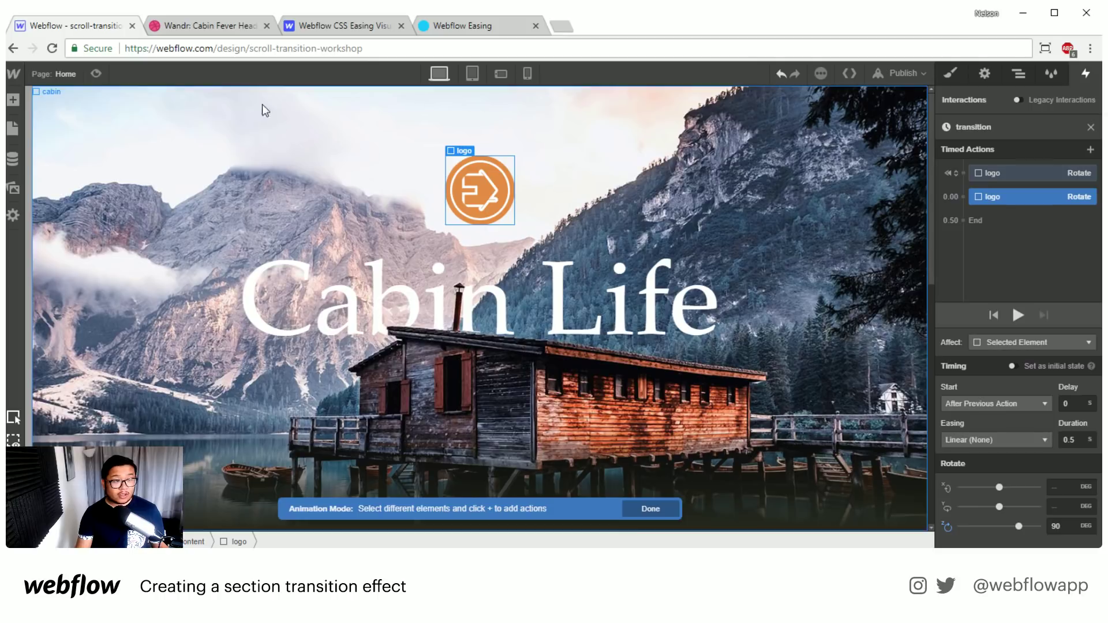
pyautogui.click(96, 74)
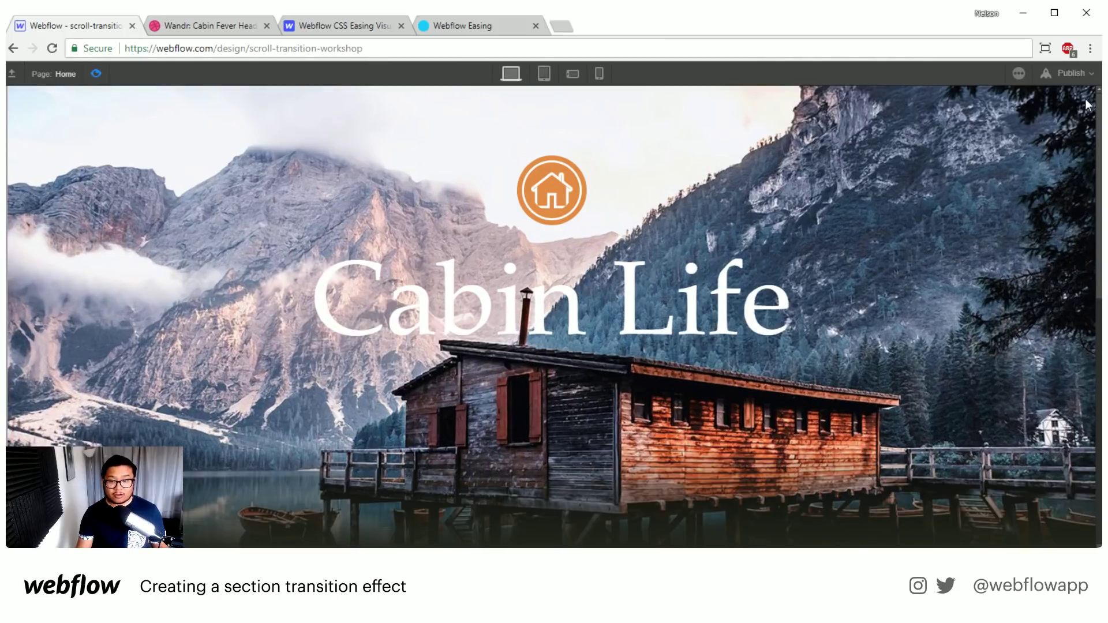
pyautogui.moveTo(1098, 99)
pyautogui.mouseDown()
pyautogui.moveTo(1097, 148)
pyautogui.moveTo(1095, 104)
pyautogui.mouseUp()
pyautogui.click(99, 70)
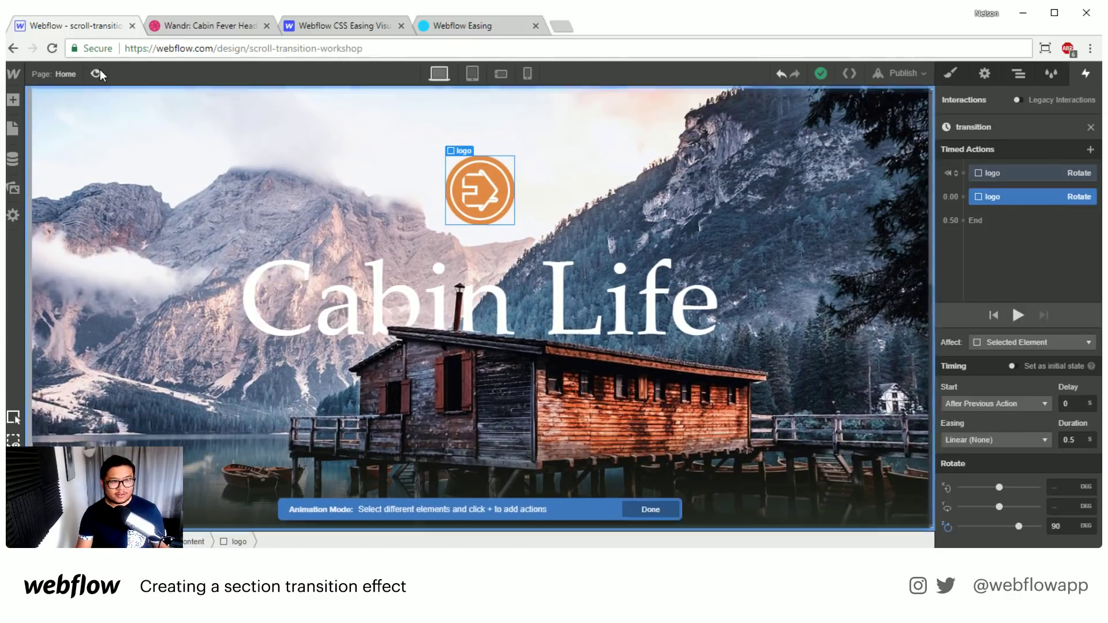
pyautogui.click(100, 69)
pyautogui.moveTo(1099, 103)
pyautogui.mouseDown()
pyautogui.moveTo(1099, 158)
pyautogui.moveTo(1095, 96)
pyautogui.mouseUp()
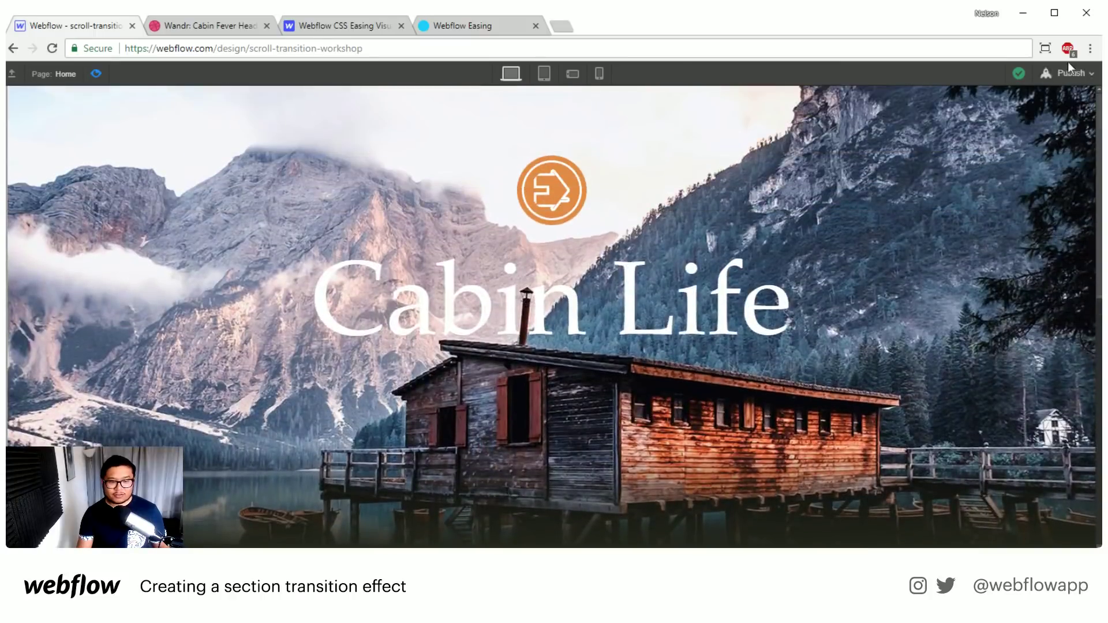
pyautogui.click(99, 74)
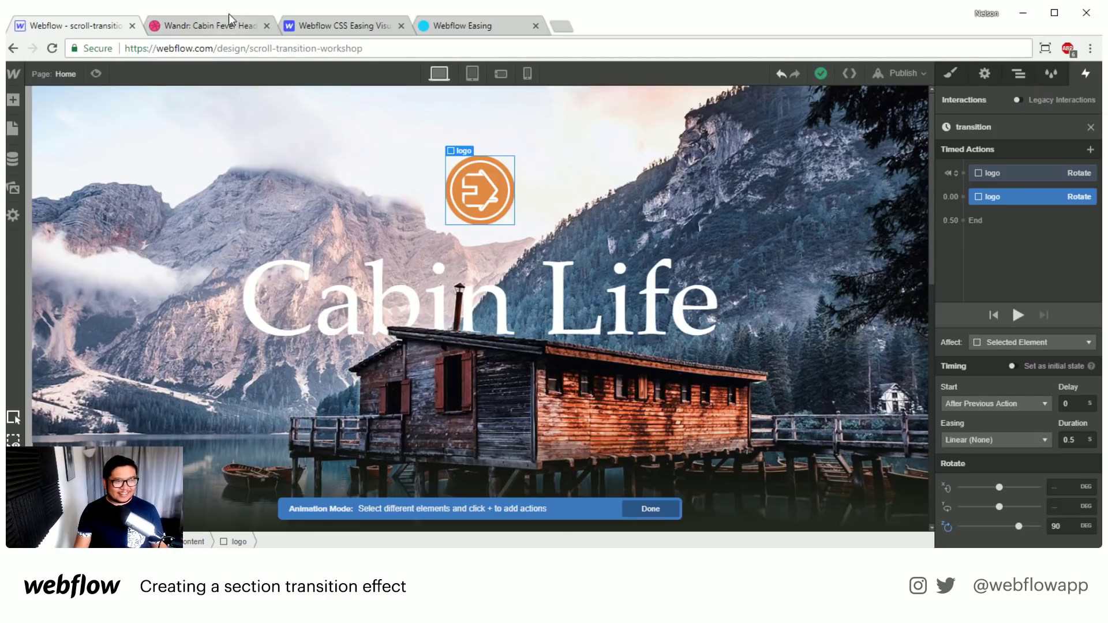
# Switch to the Dribbble Cabin Fever shot, examine its header transition, and return to the Webflow project.
pyautogui.click(237, 26)
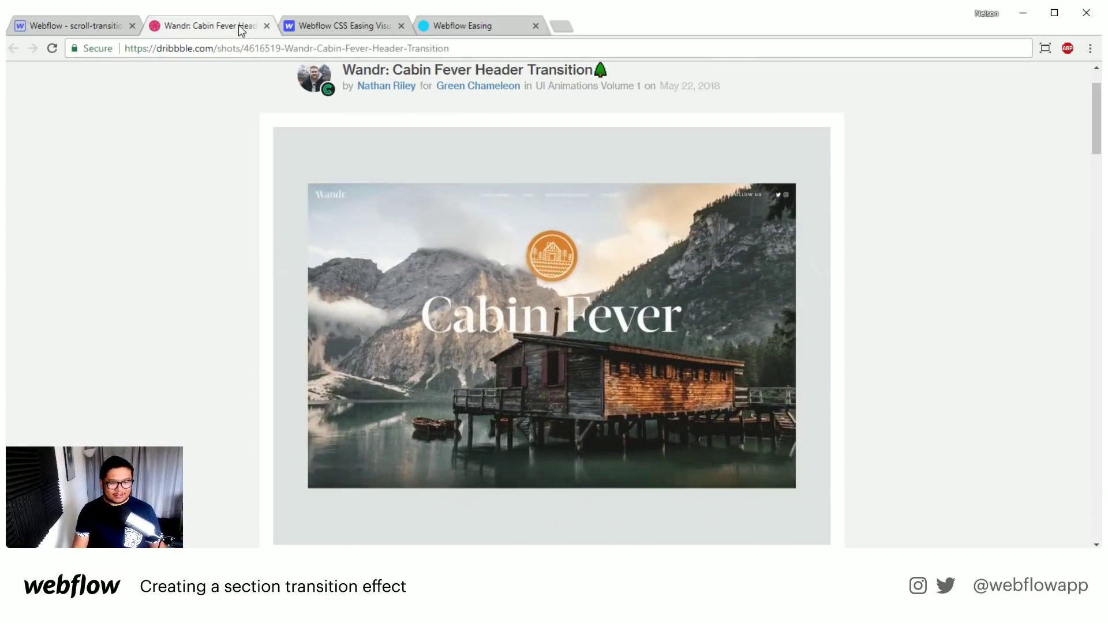
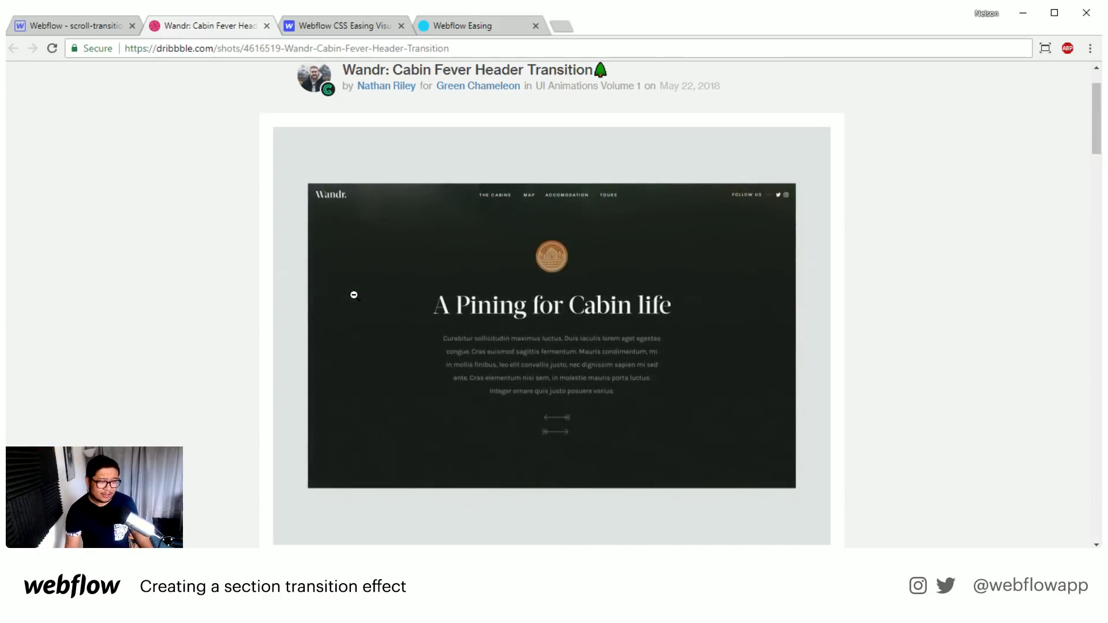
pyautogui.click(75, 26)
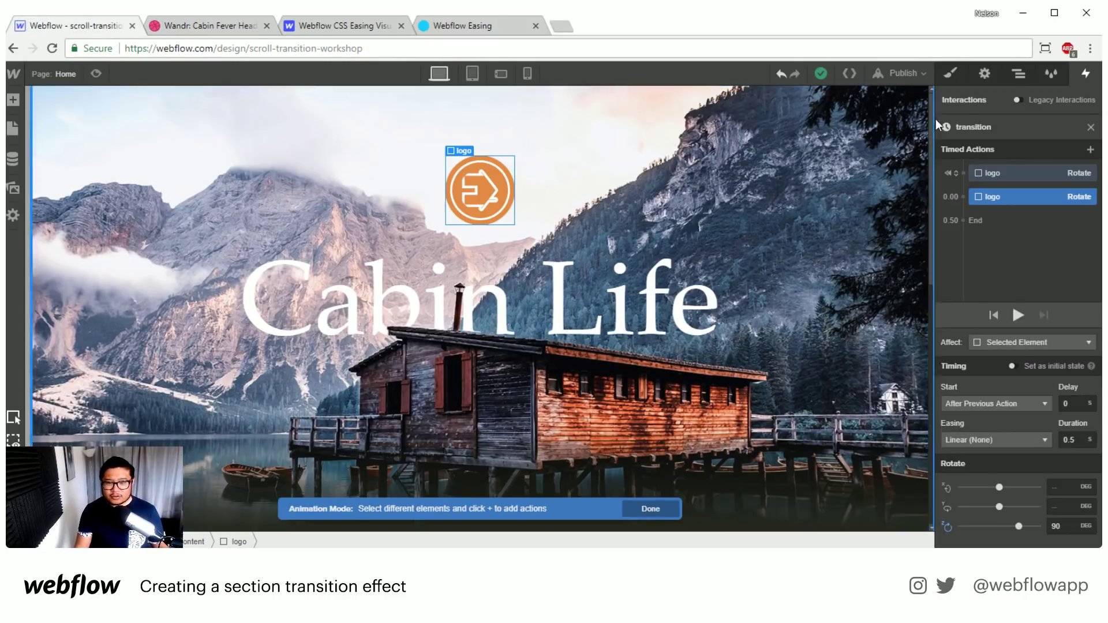
# Add a Move action for the far back layer, placed in the initial state with a Y offset of 0 px.
pyautogui.click(1018, 75)
pyautogui.click(1003, 280)
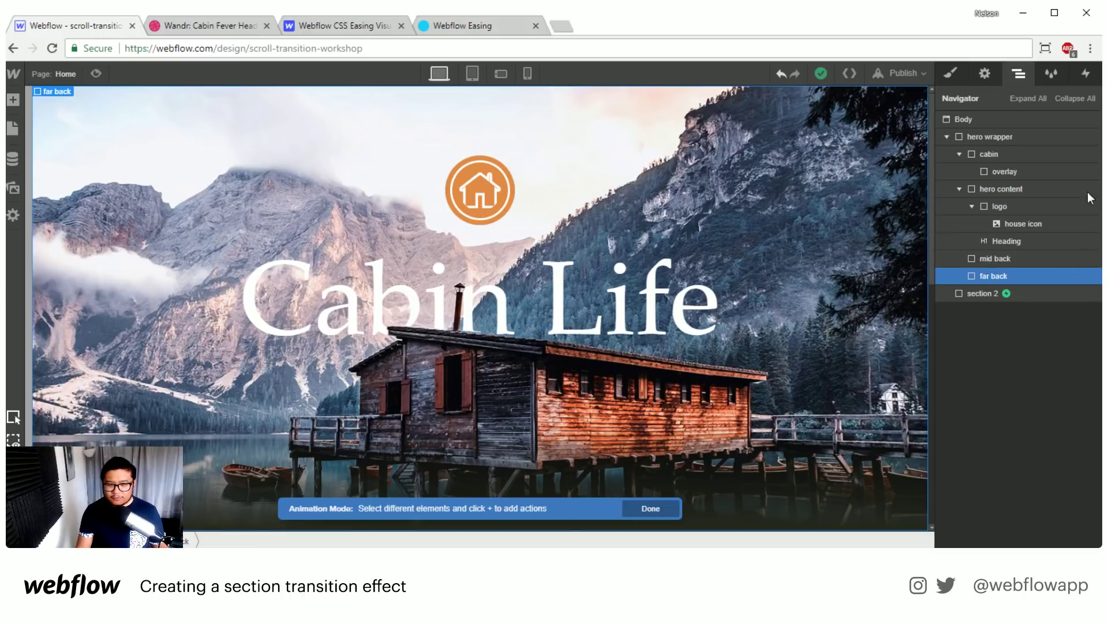
pyautogui.click(1086, 77)
pyautogui.click(1090, 150)
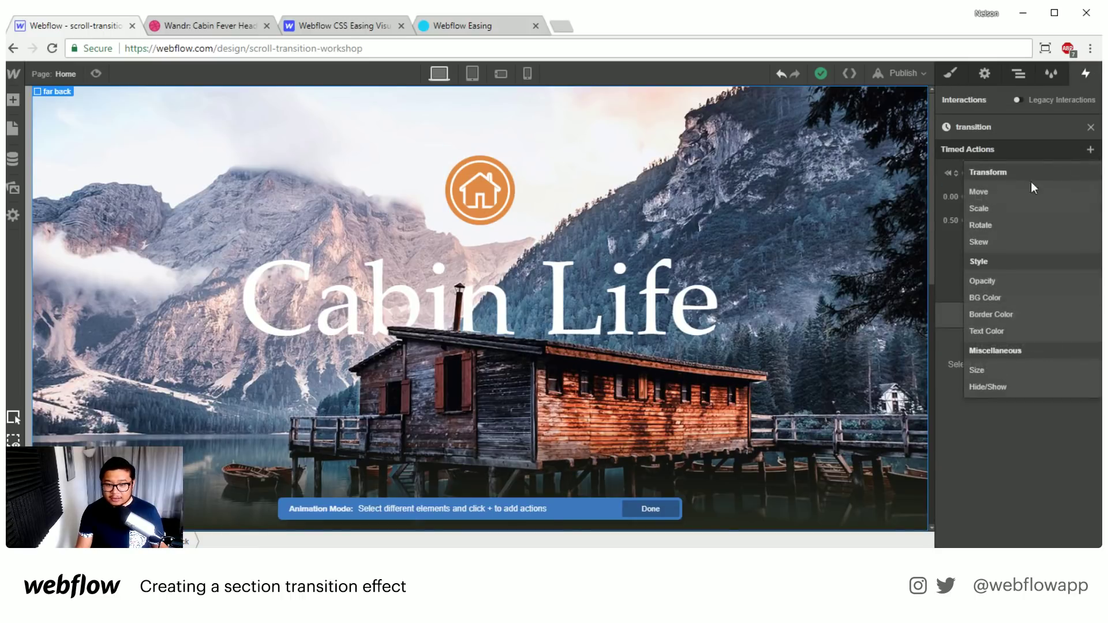
pyautogui.click(1013, 191)
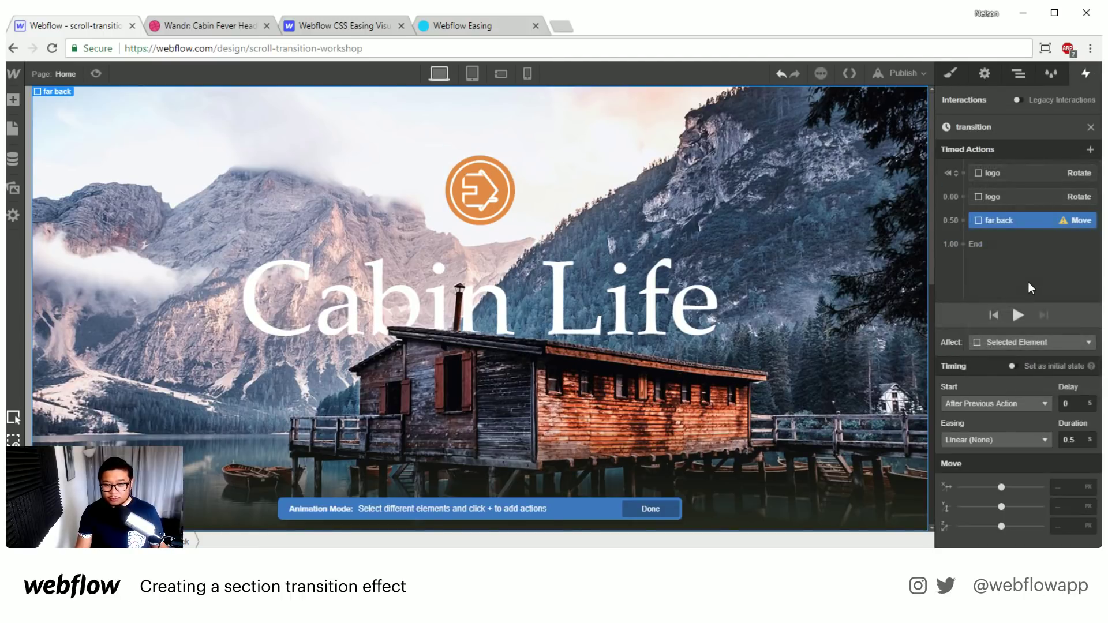
pyautogui.moveTo(997, 221); pyautogui.dragTo(1022, 178)
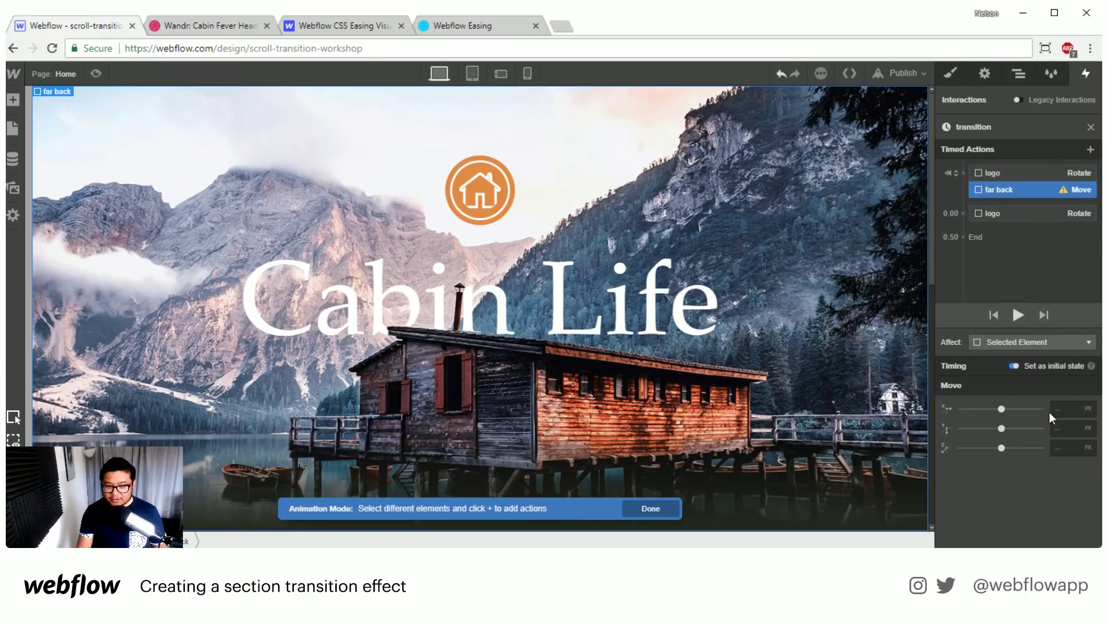
pyautogui.click(1071, 410)
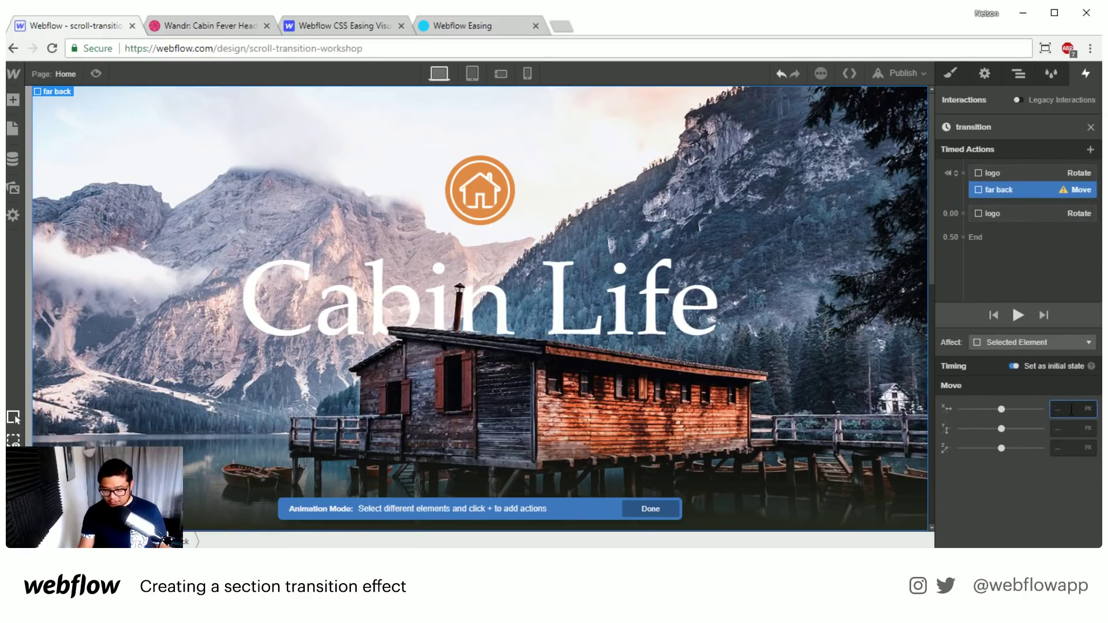
pyautogui.click(1069, 430)
pyautogui.write('0')
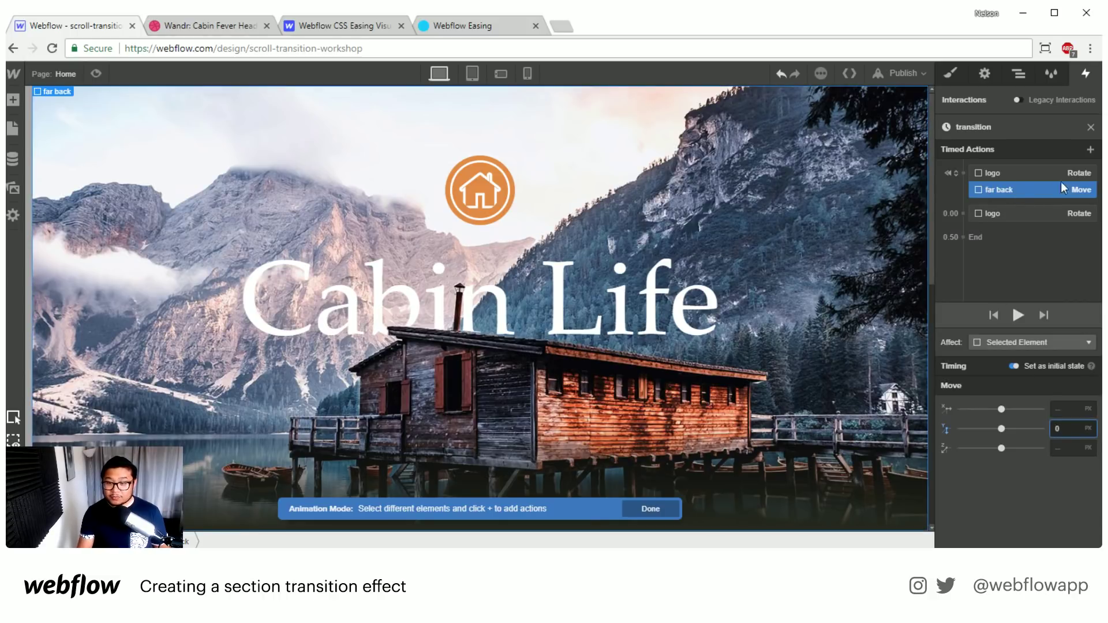
# Add a second Move action shifting far back to -20 px on the Y axis alongside the logo rotation, and play the animation.
pyautogui.click(963, 215)
pyautogui.click(961, 261)
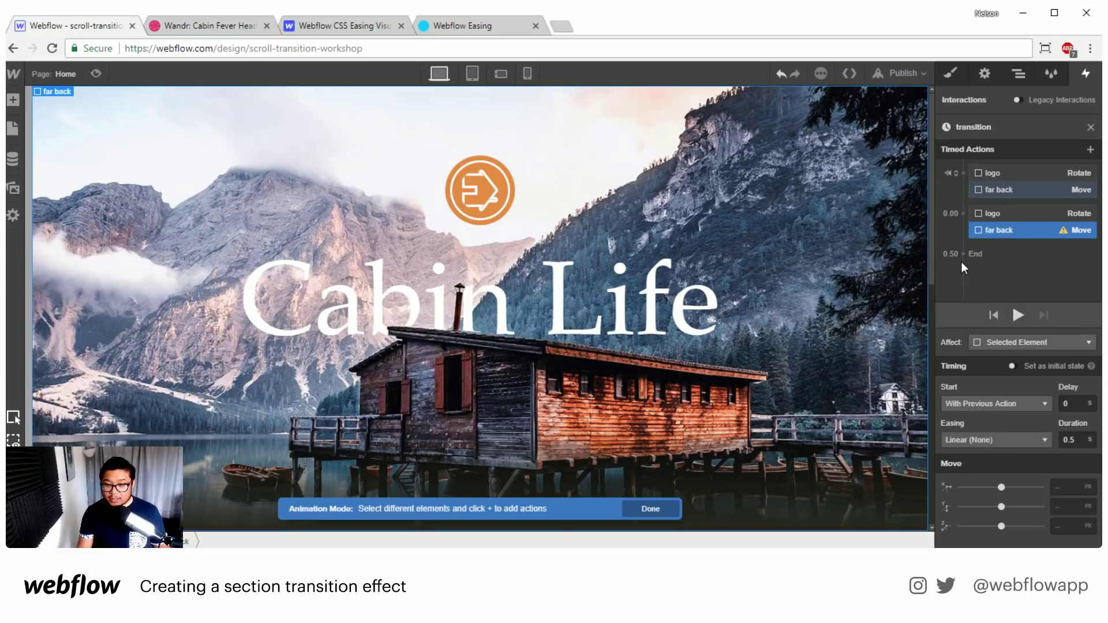
pyautogui.click(1058, 509)
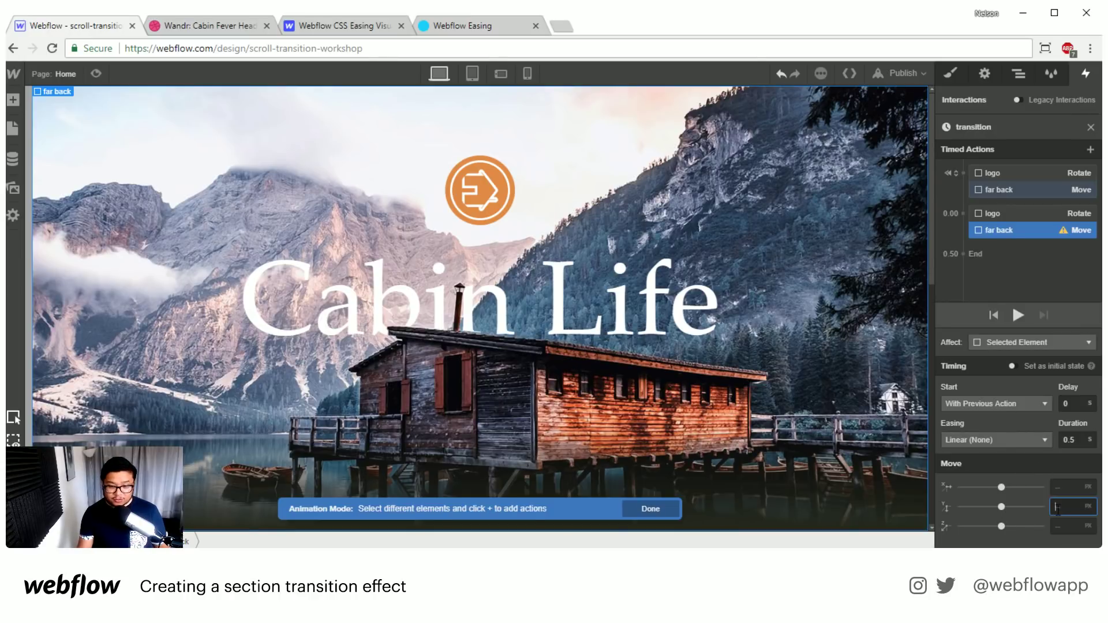
pyautogui.write('0')
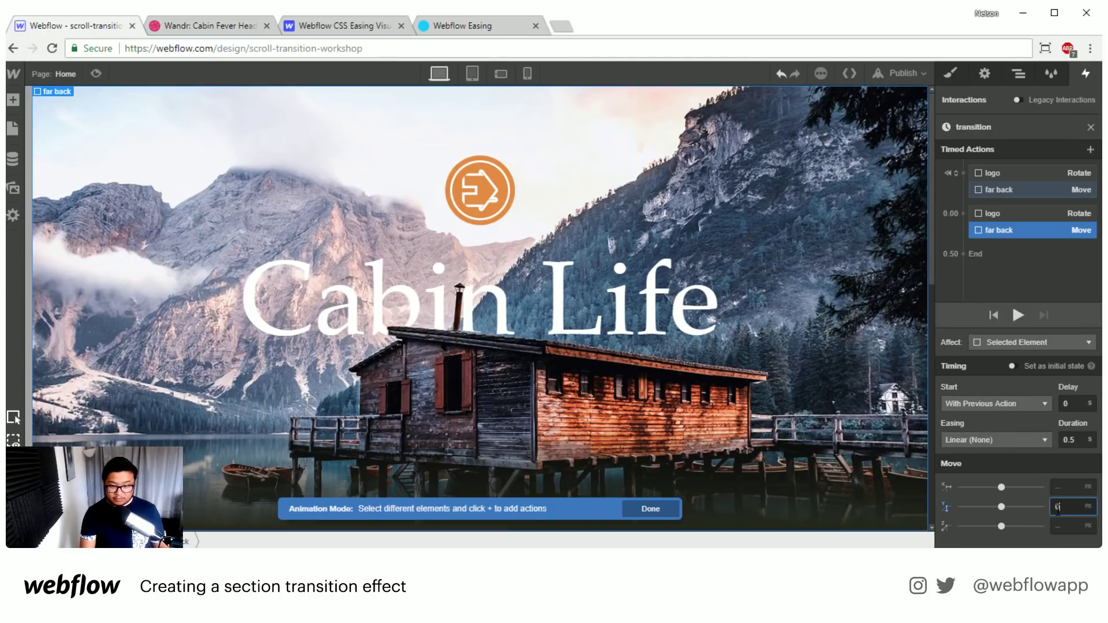
pyautogui.press('BackSpace')
pyautogui.write('-2')
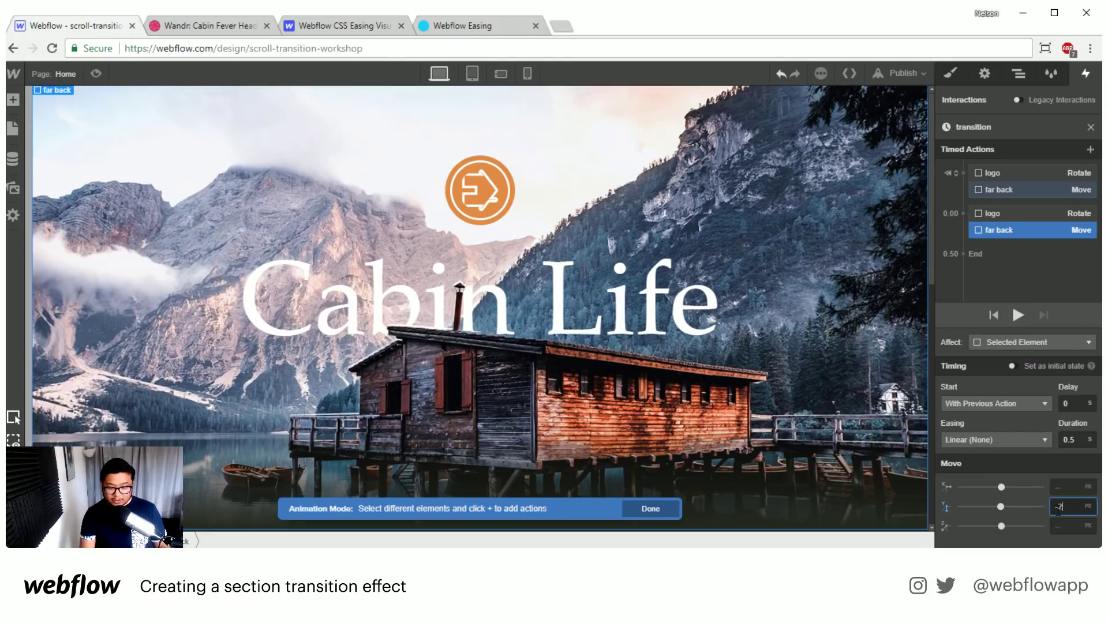
pyautogui.write('25')
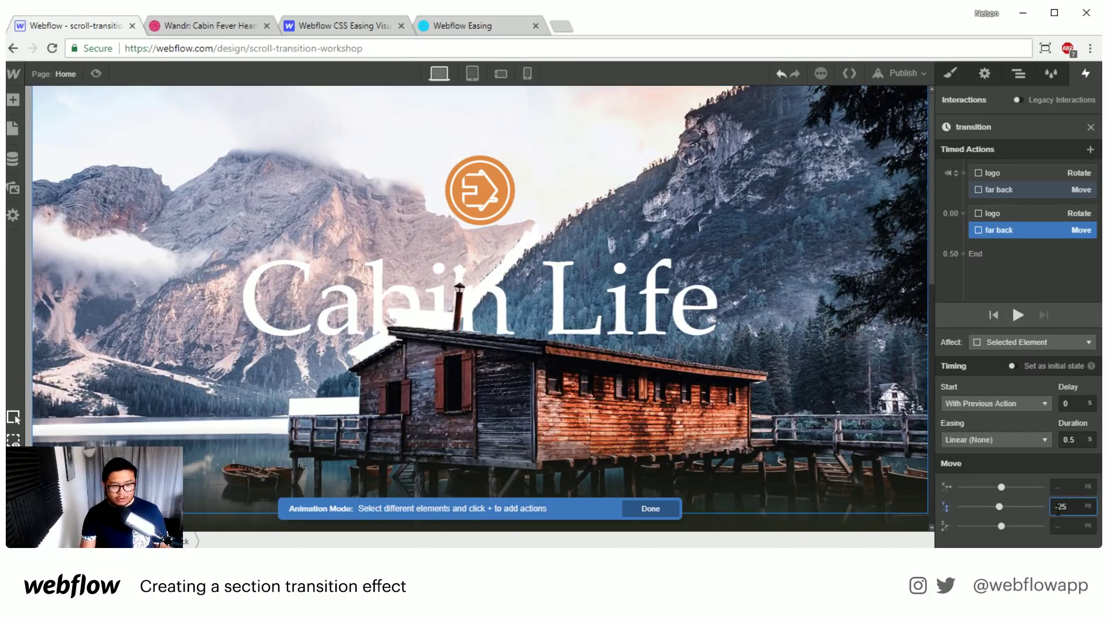
pyautogui.write('0')
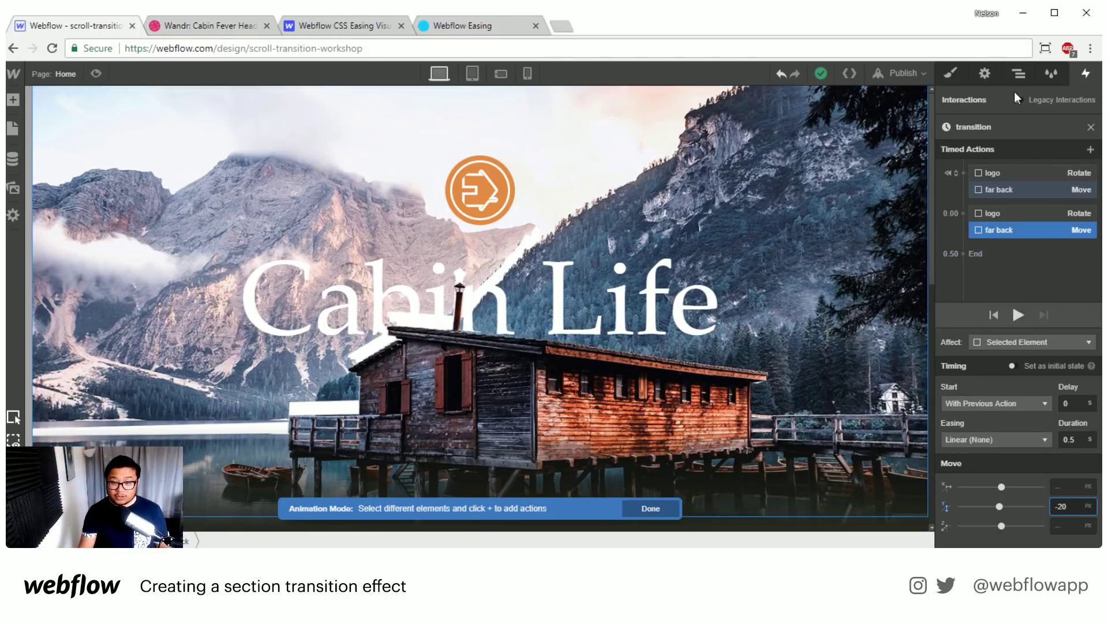
pyautogui.click(1020, 315)
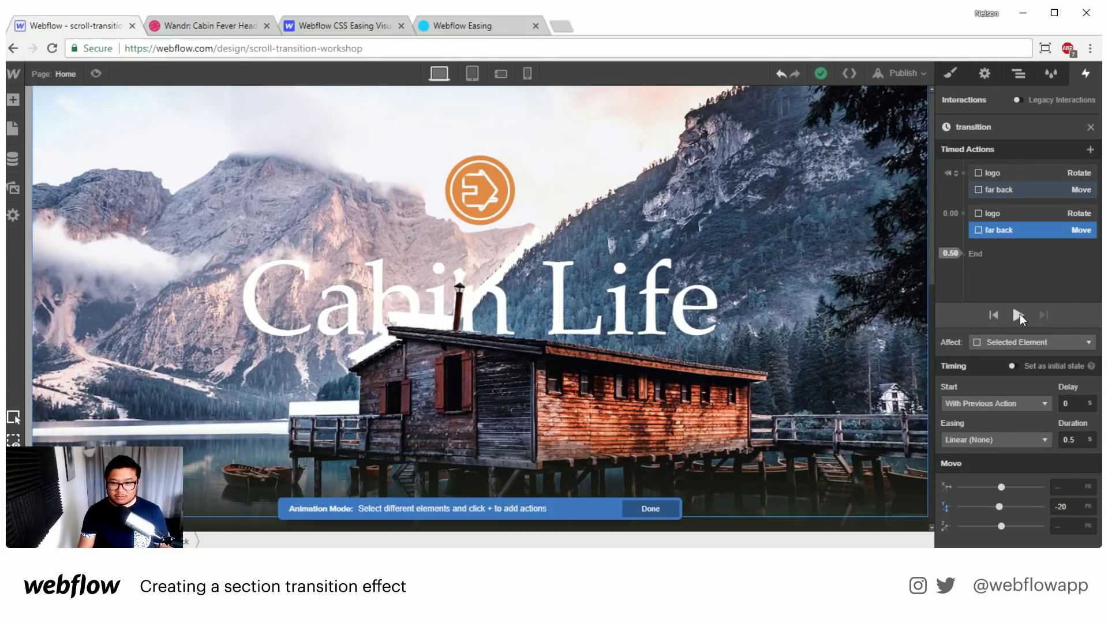
# Add an initial-state Move action for the mid back layer with a Y offset of 0 px.
pyautogui.click(1023, 78)
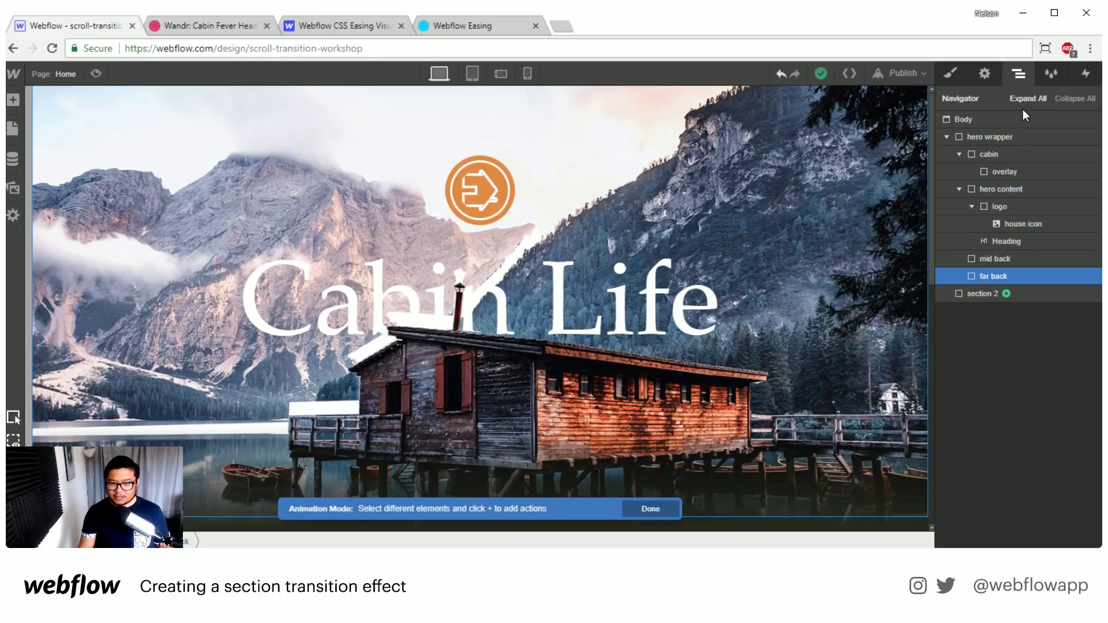
pyautogui.click(1007, 258)
pyautogui.click(1084, 75)
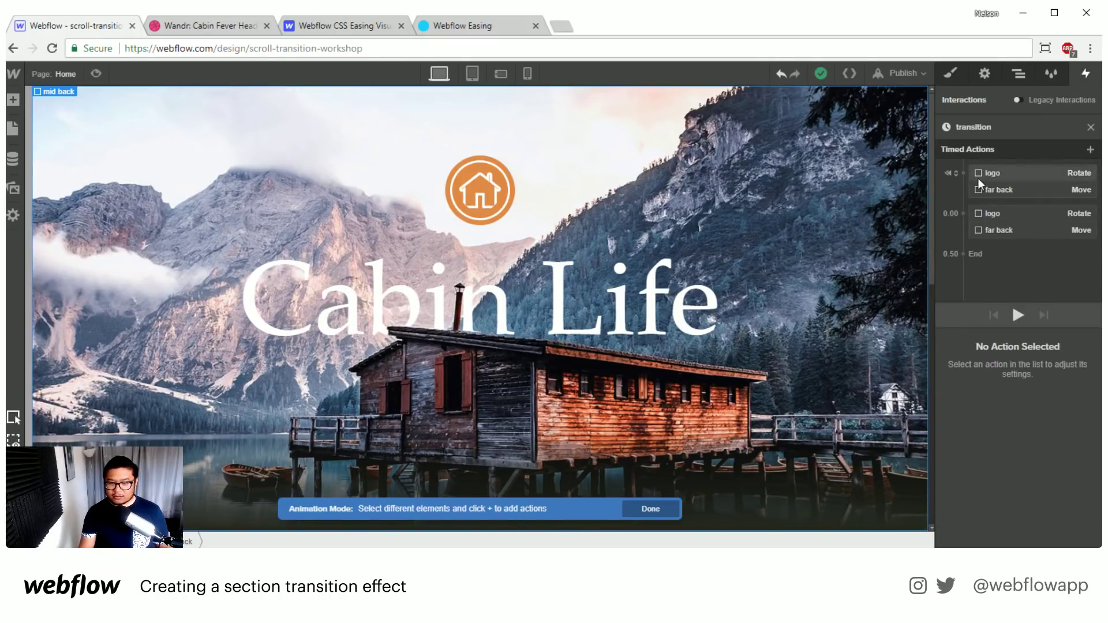
pyautogui.click(964, 173)
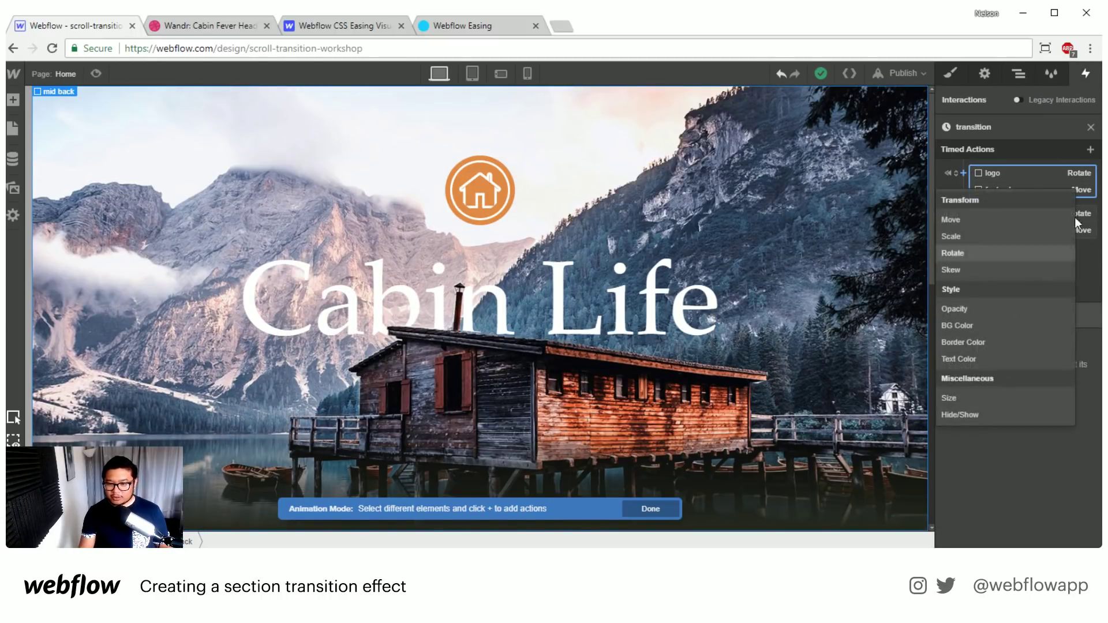
pyautogui.click(957, 219)
pyautogui.click(1069, 430)
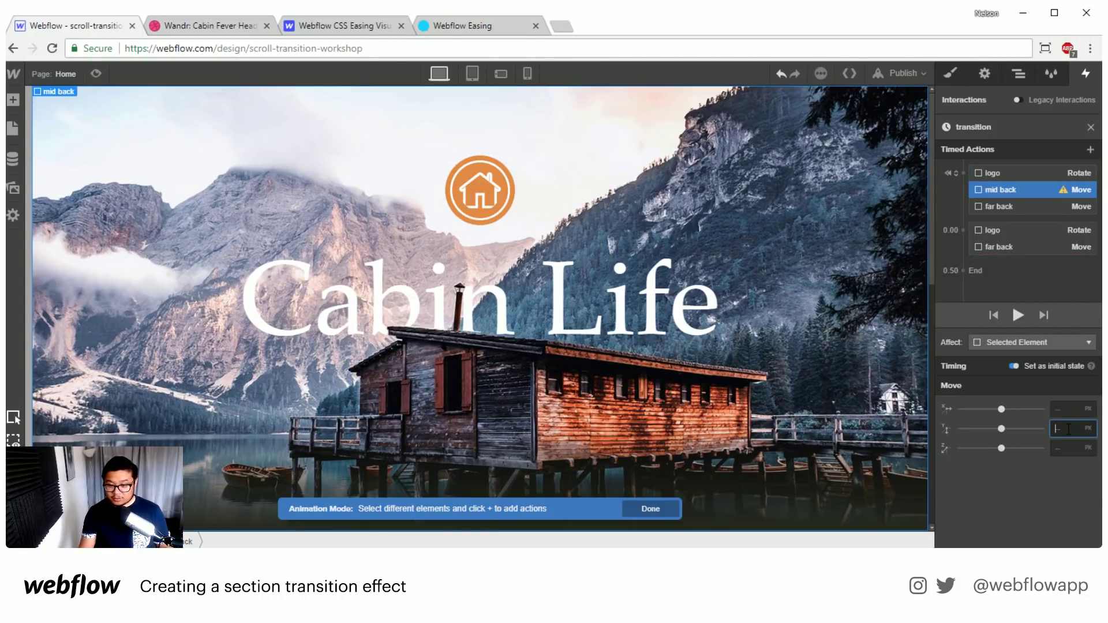
pyautogui.write('0')
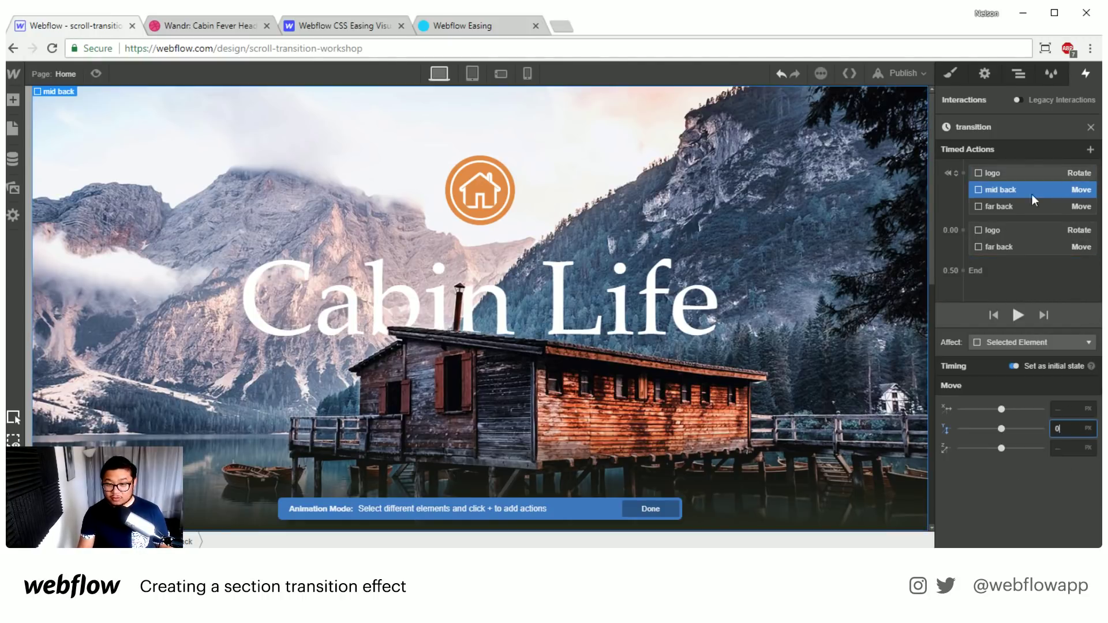
# Add a second Move action at 0.00 seconds shifting mid back to -60 px on the Y axis, and play the animation.
pyautogui.click(962, 230)
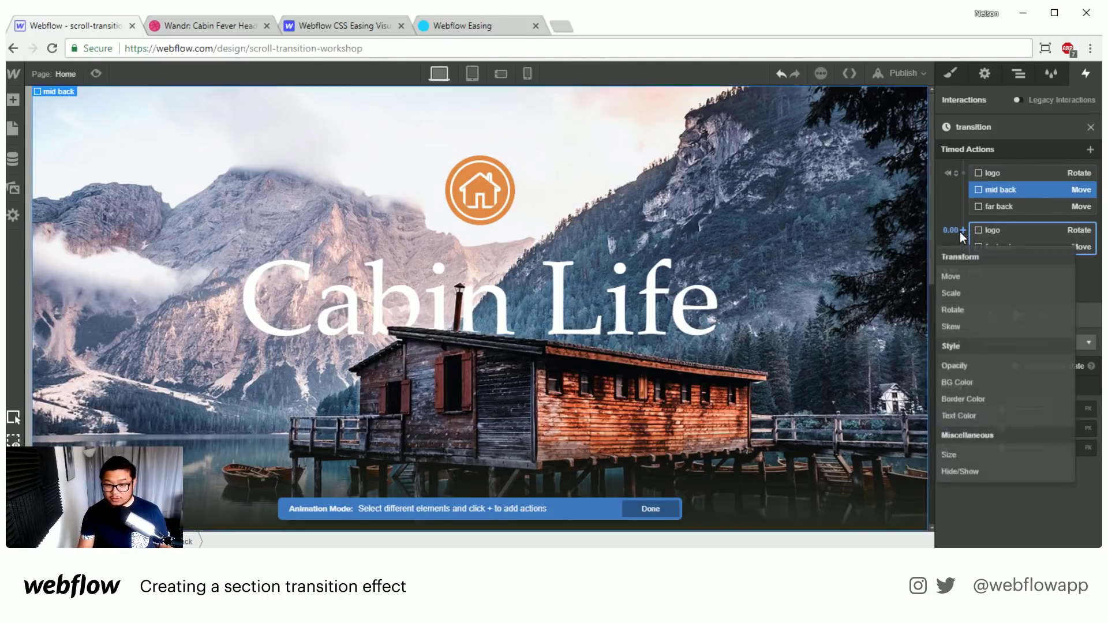
pyautogui.click(954, 279)
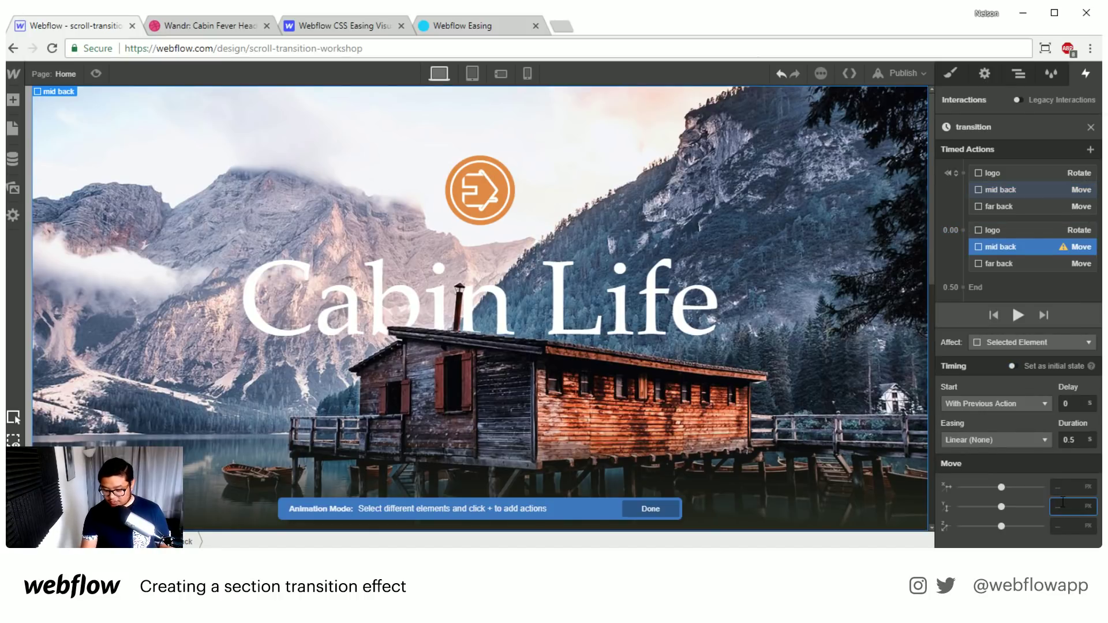
pyautogui.write('-60')
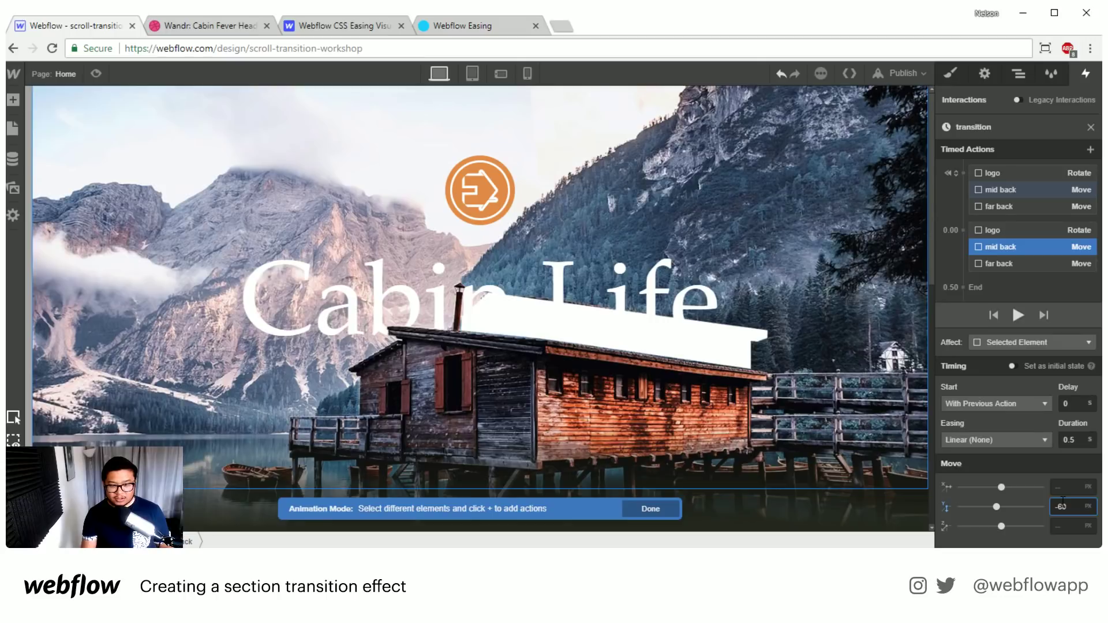
pyautogui.click(1018, 314)
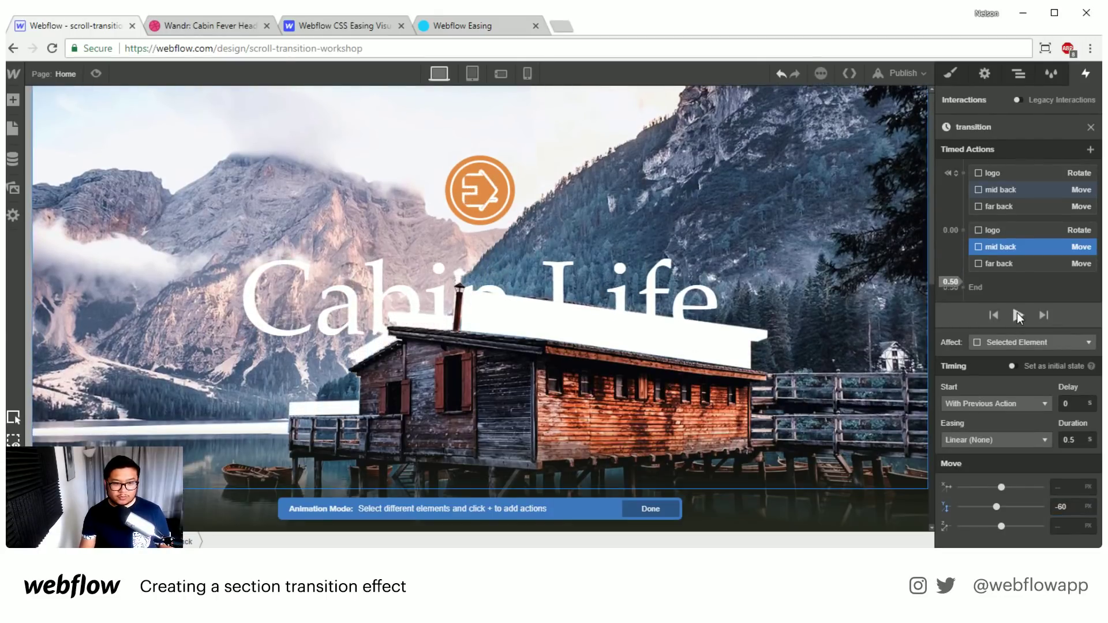
pyautogui.click(1017, 313)
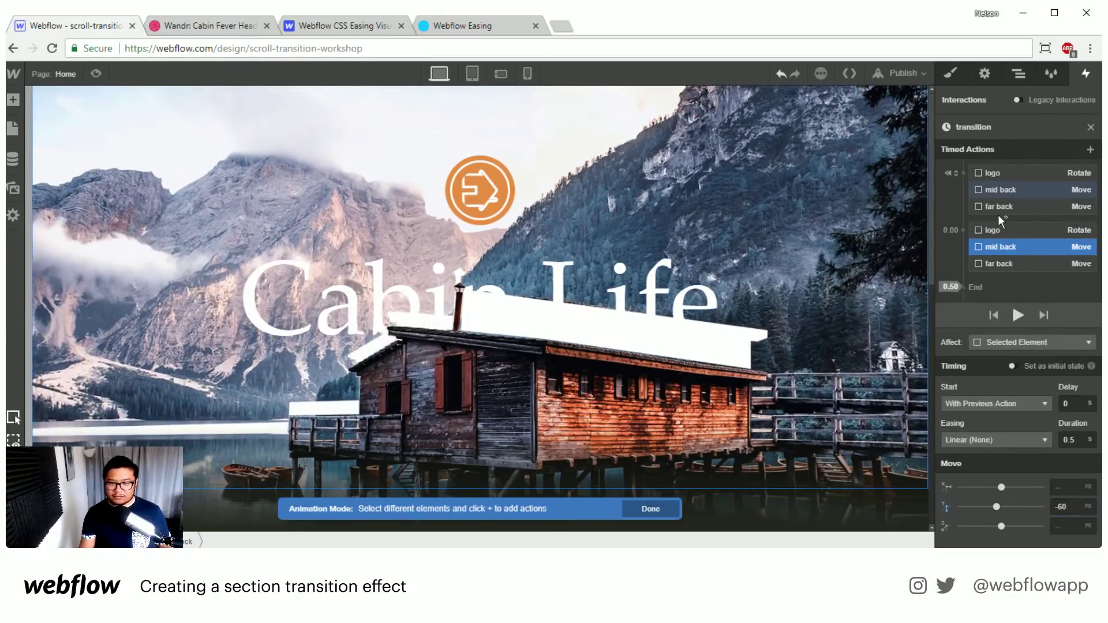
# Select the hero content element, check the header transition in the Dribbble Cabin Fever shot, and return to the Webflow project.
pyautogui.click(1017, 75)
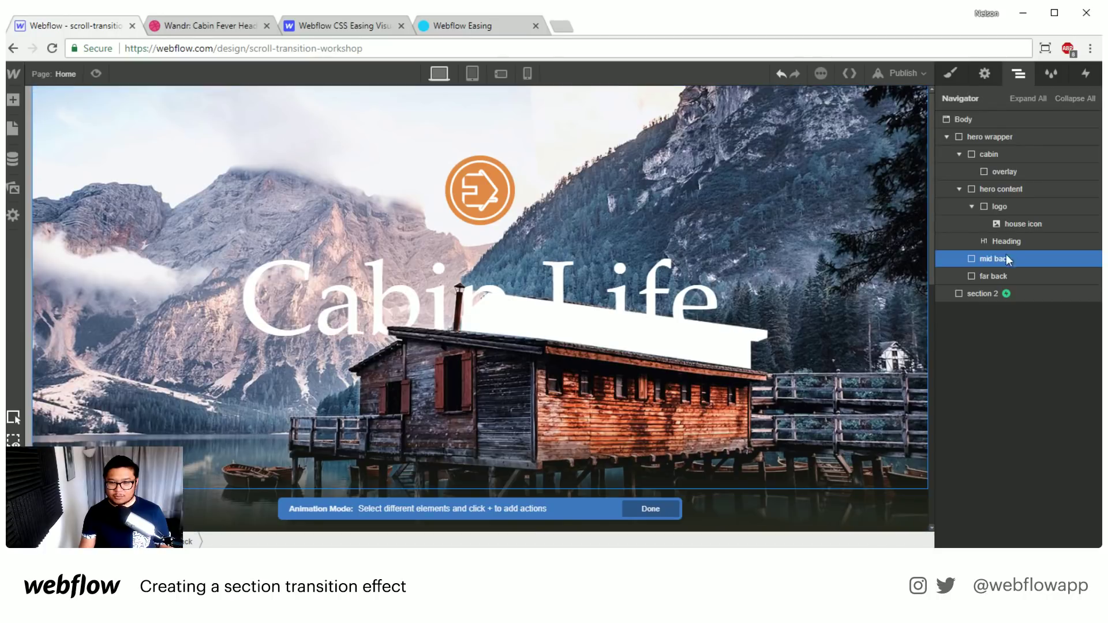
pyautogui.click(989, 189)
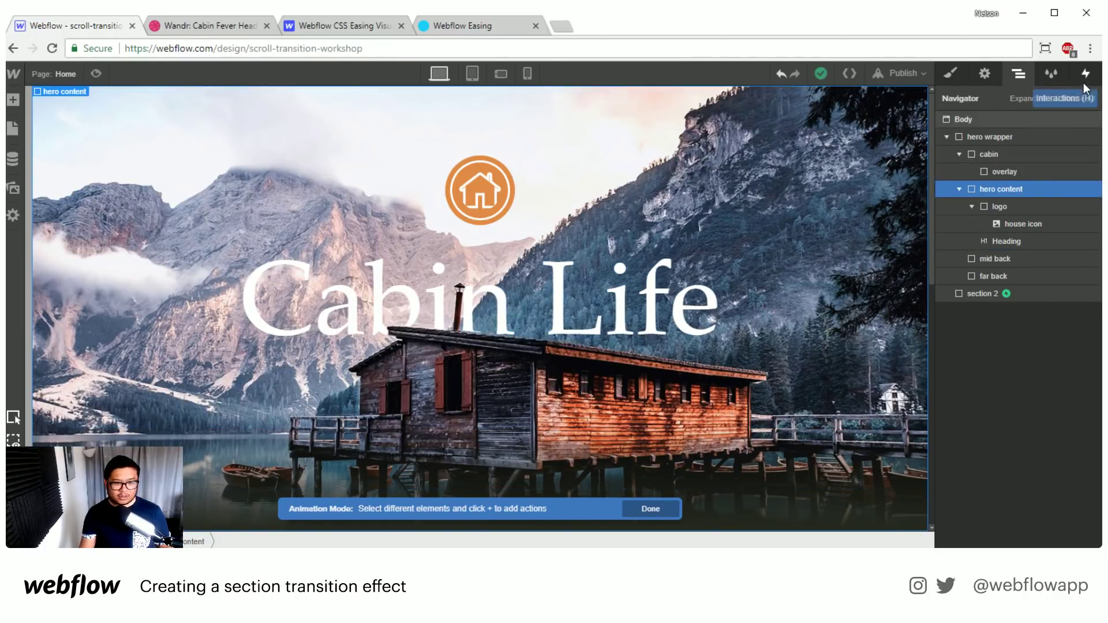
pyautogui.click(194, 30)
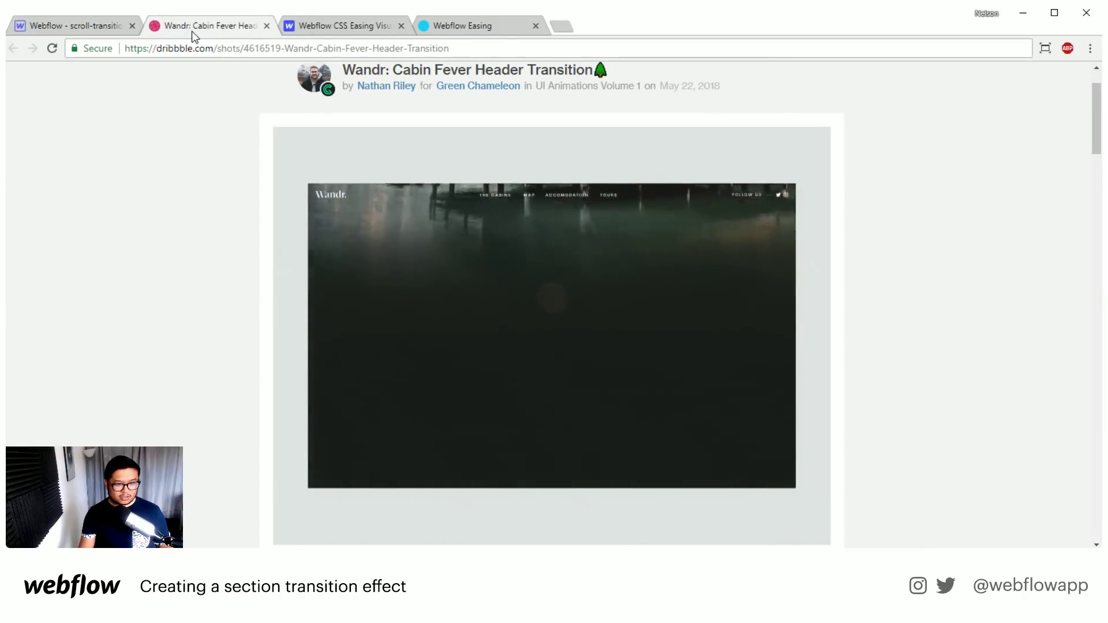
pyautogui.click(94, 22)
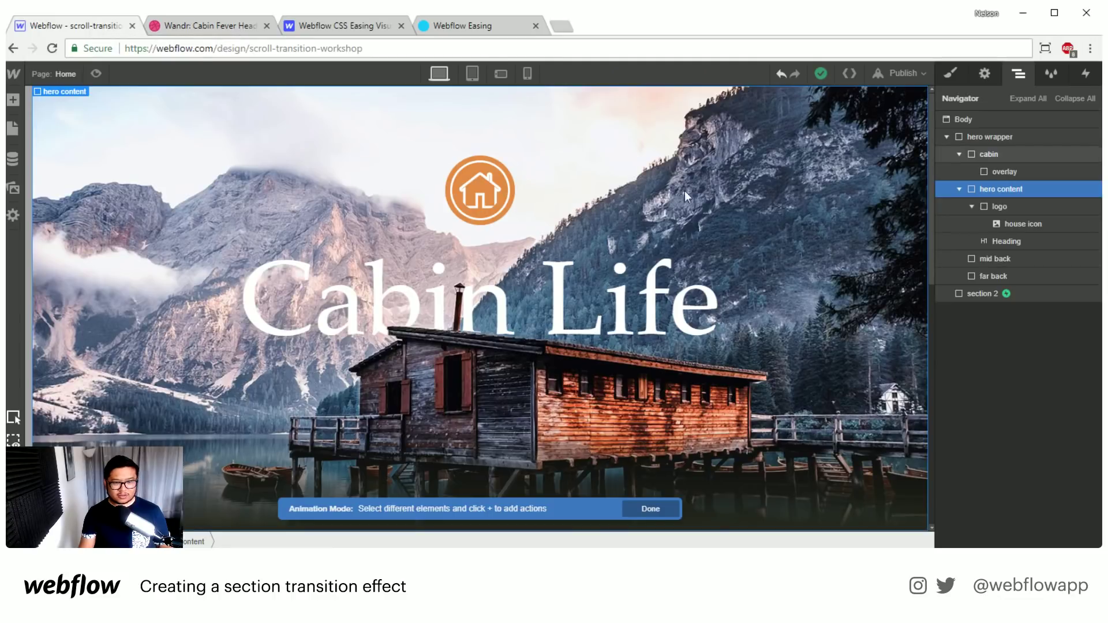
# Add an initial-state Move action for the cabin element with a Y offset of 0 px.
pyautogui.click(1025, 152)
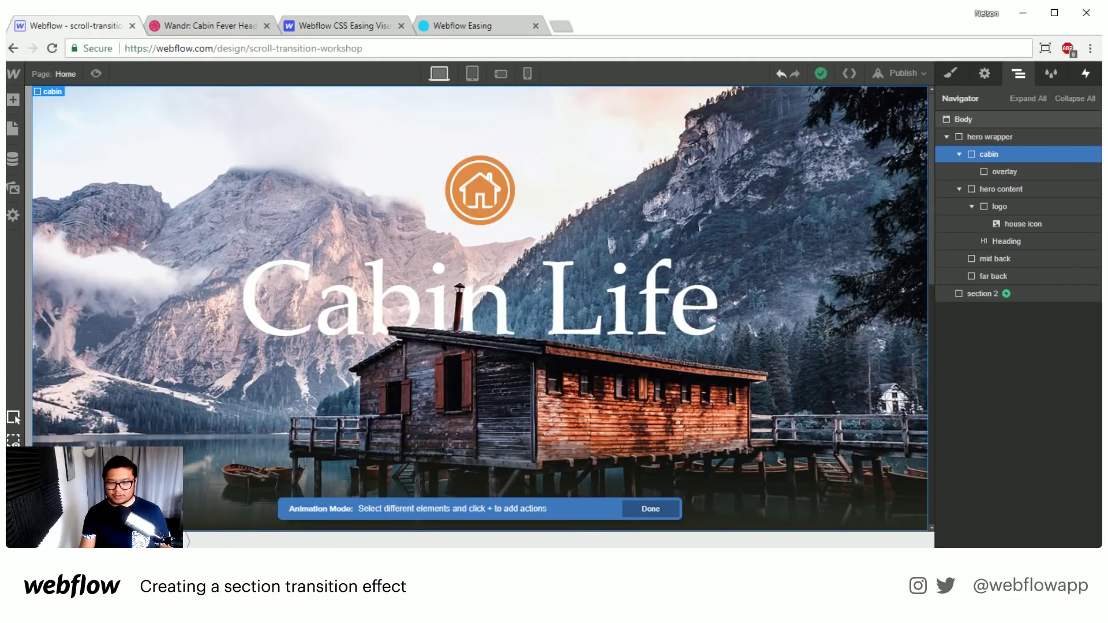
pyautogui.click(1086, 73)
pyautogui.click(963, 173)
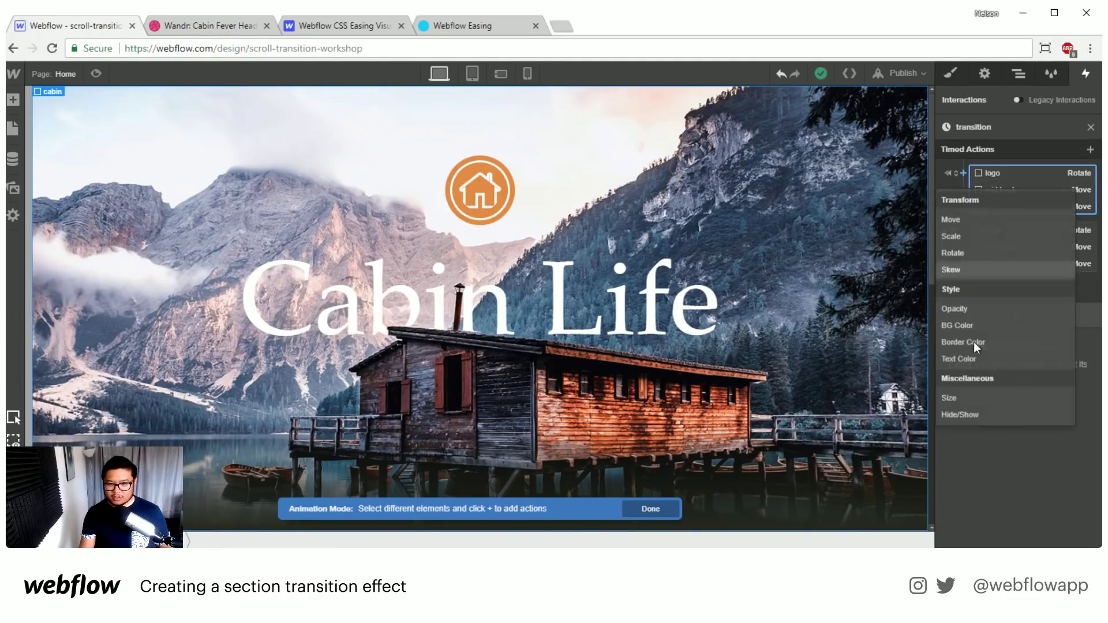
pyautogui.click(969, 220)
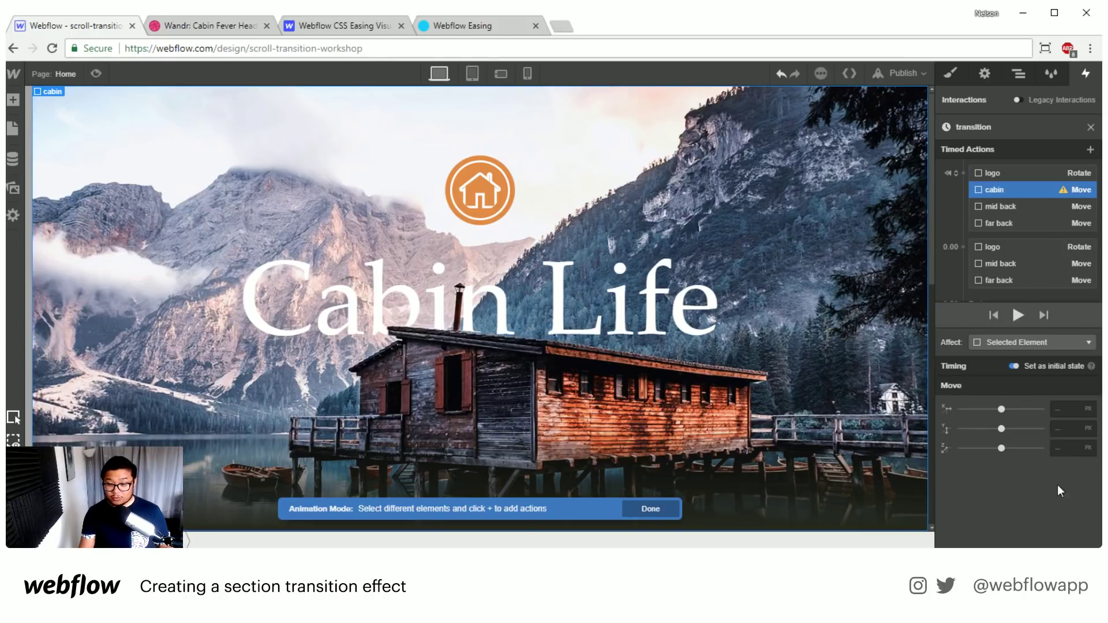
pyautogui.click(1060, 431)
pyautogui.write('0')
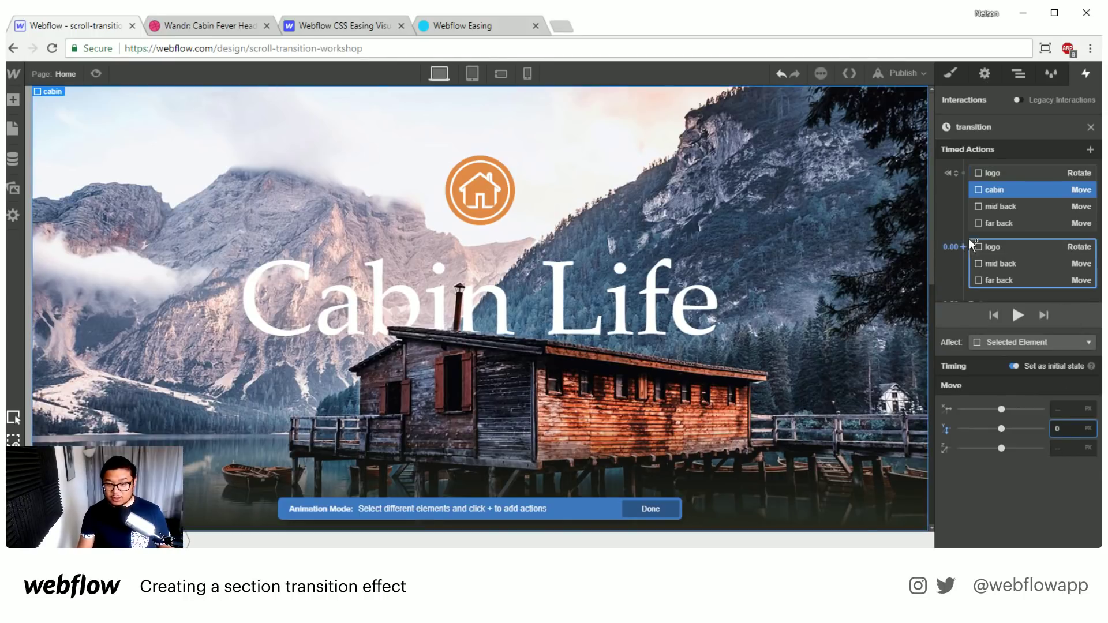
# Add a second Move action at 0.00 seconds that shifts the cabin to -120 px on the Y axis.
pyautogui.click(964, 247)
pyautogui.click(961, 298)
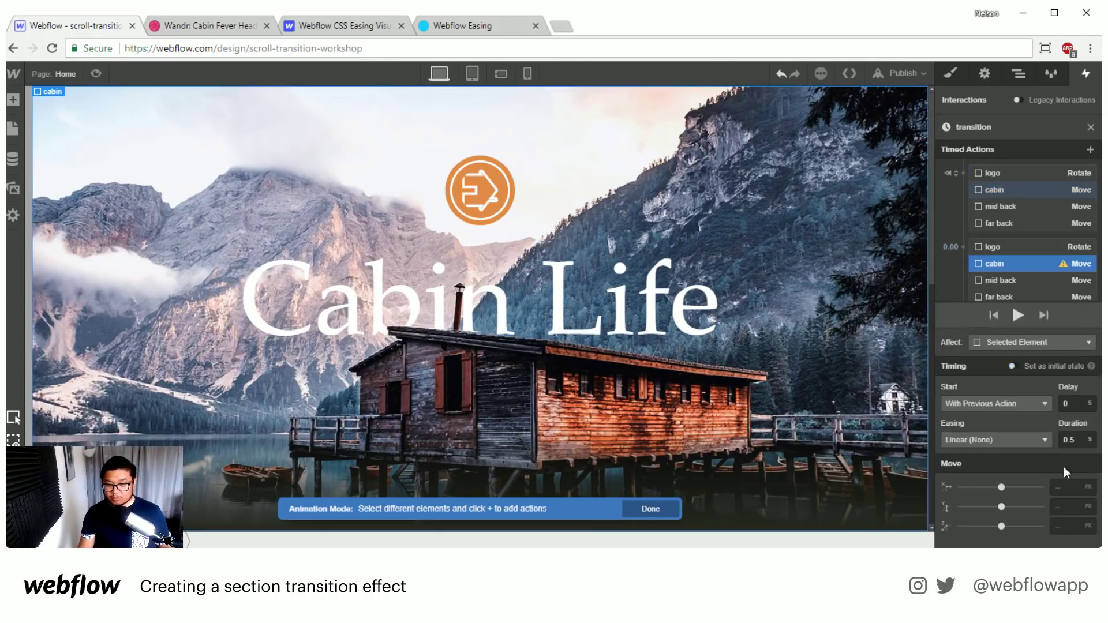
pyautogui.click(1068, 507)
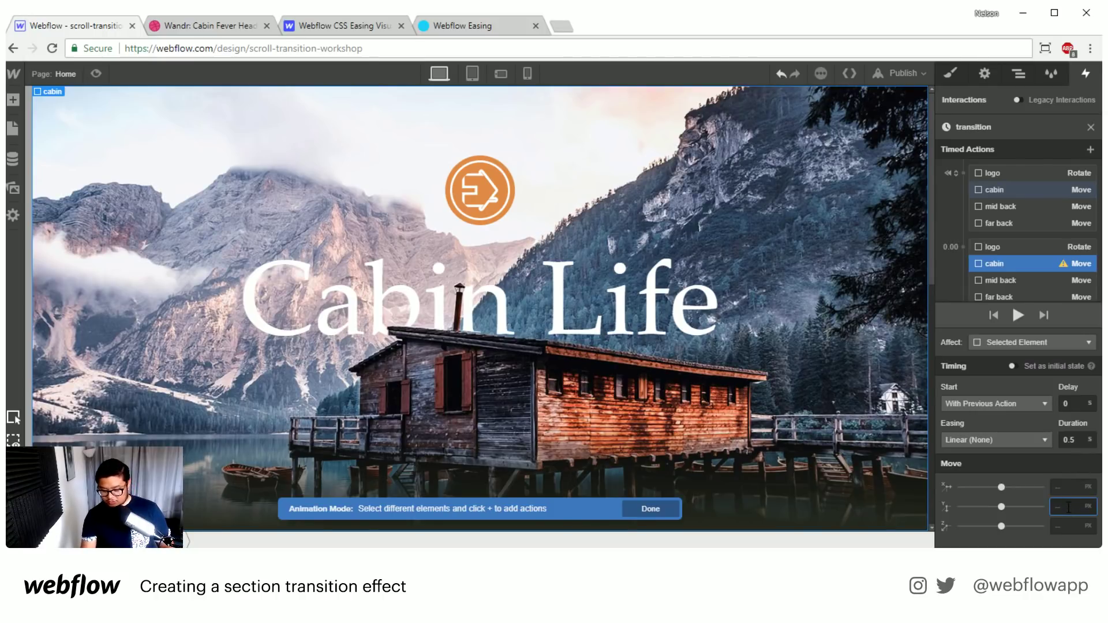
pyautogui.write('12')
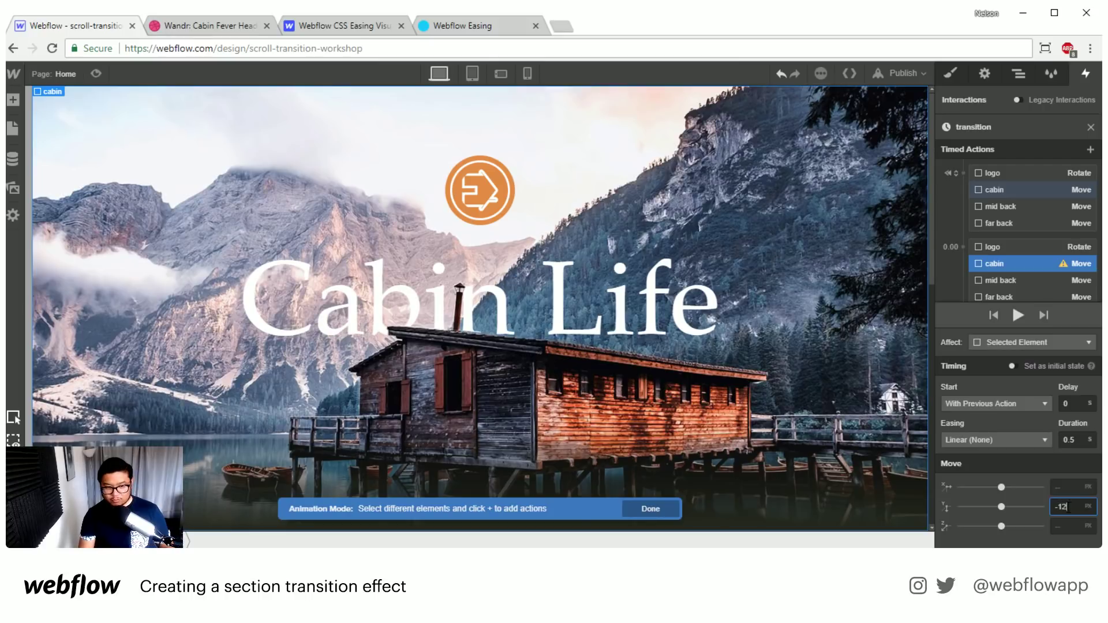
pyautogui.write('00')
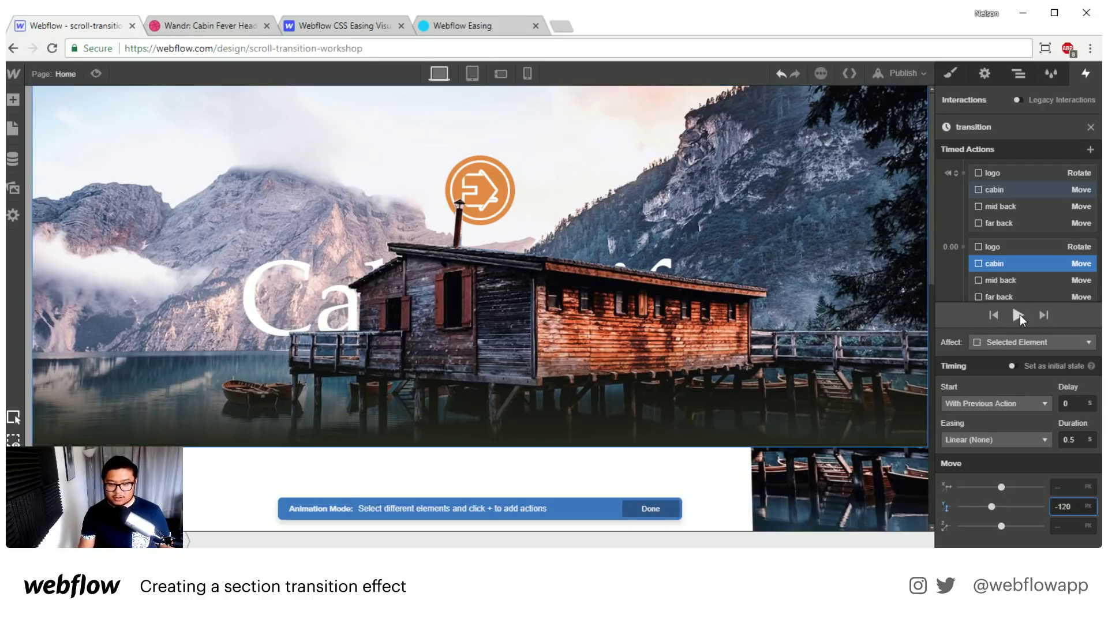
# Play the transition animation several times to review the combined movement of the logo, cabin and background layers.
pyautogui.click(1020, 315)
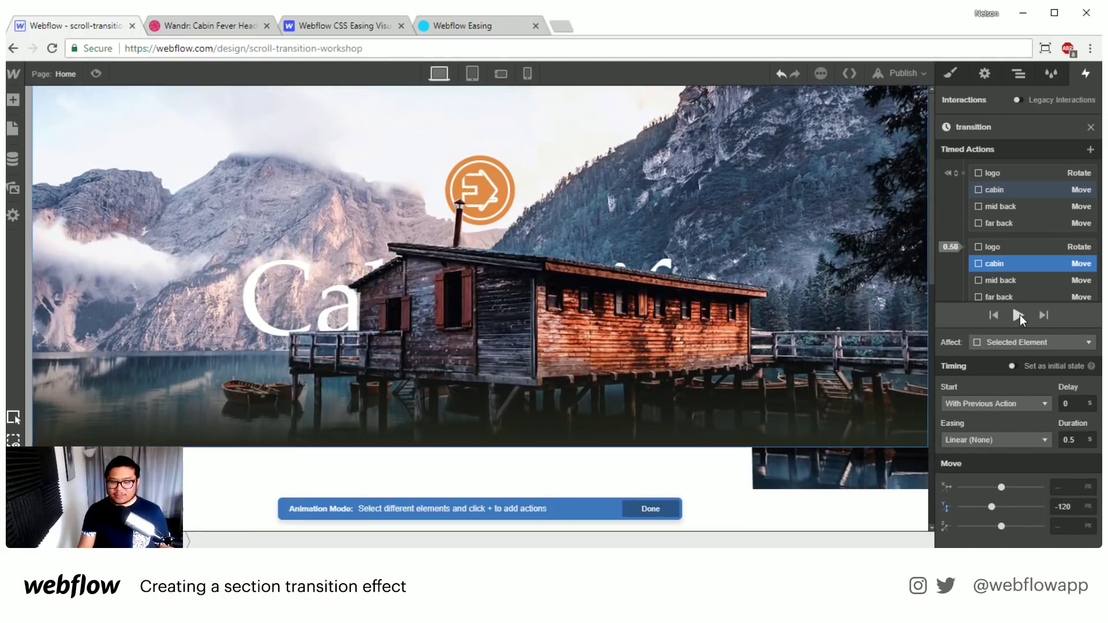
pyautogui.click(1020, 314)
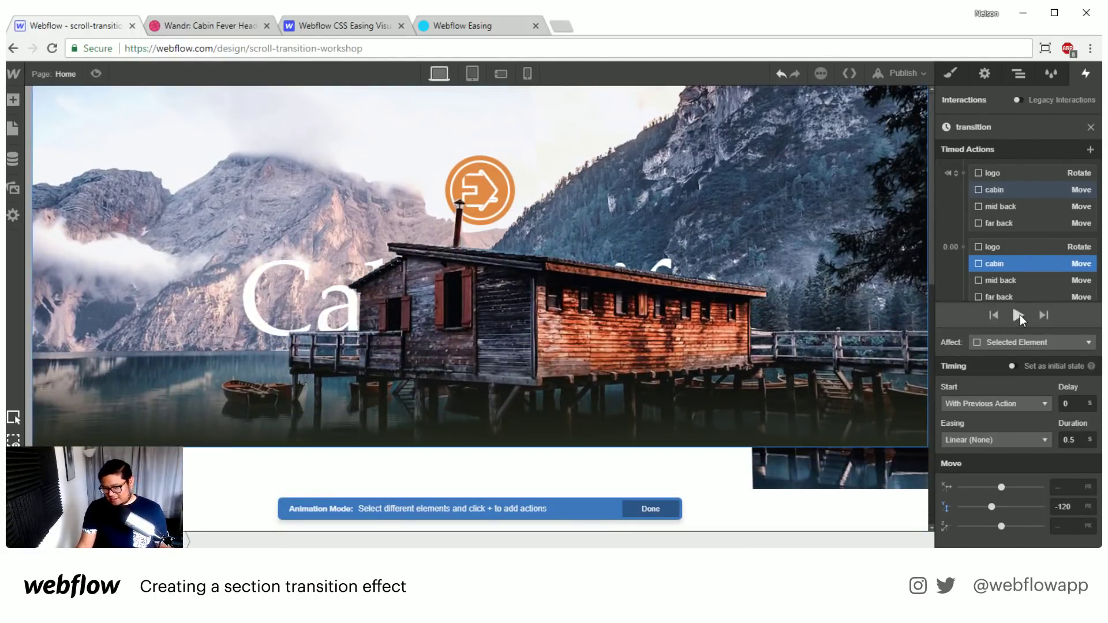
pyautogui.click(1018, 314)
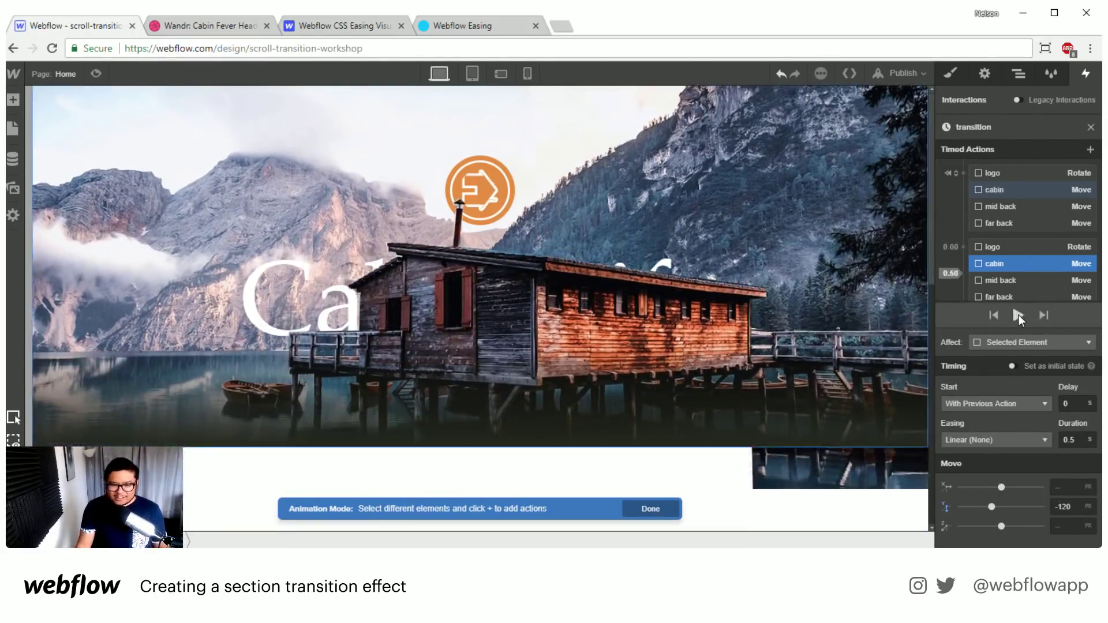
pyautogui.click(1018, 314)
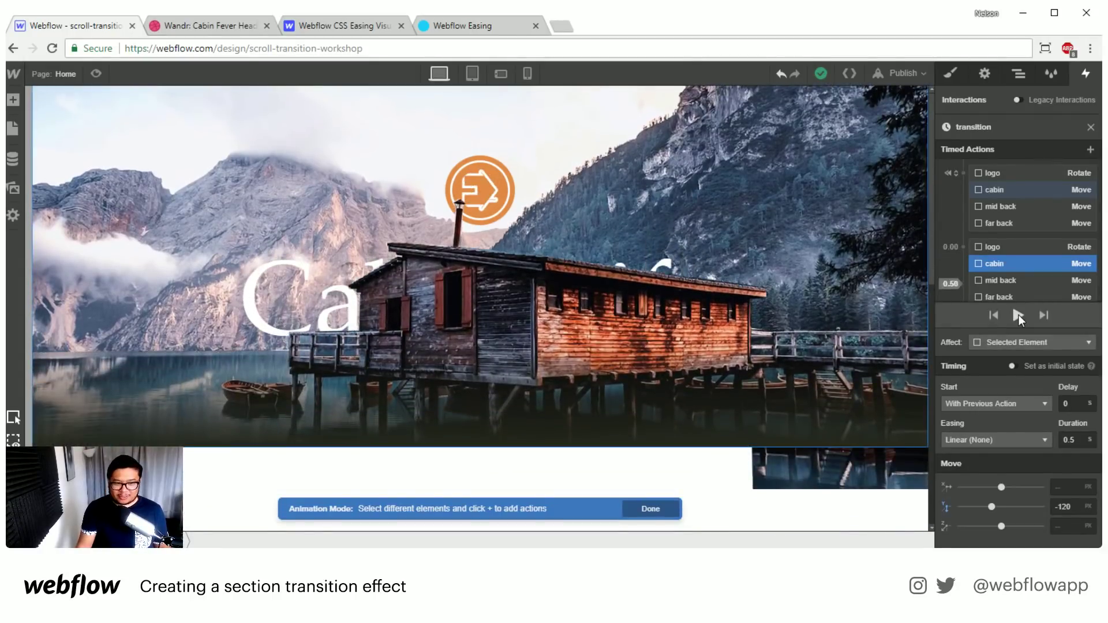
pyautogui.click(1018, 313)
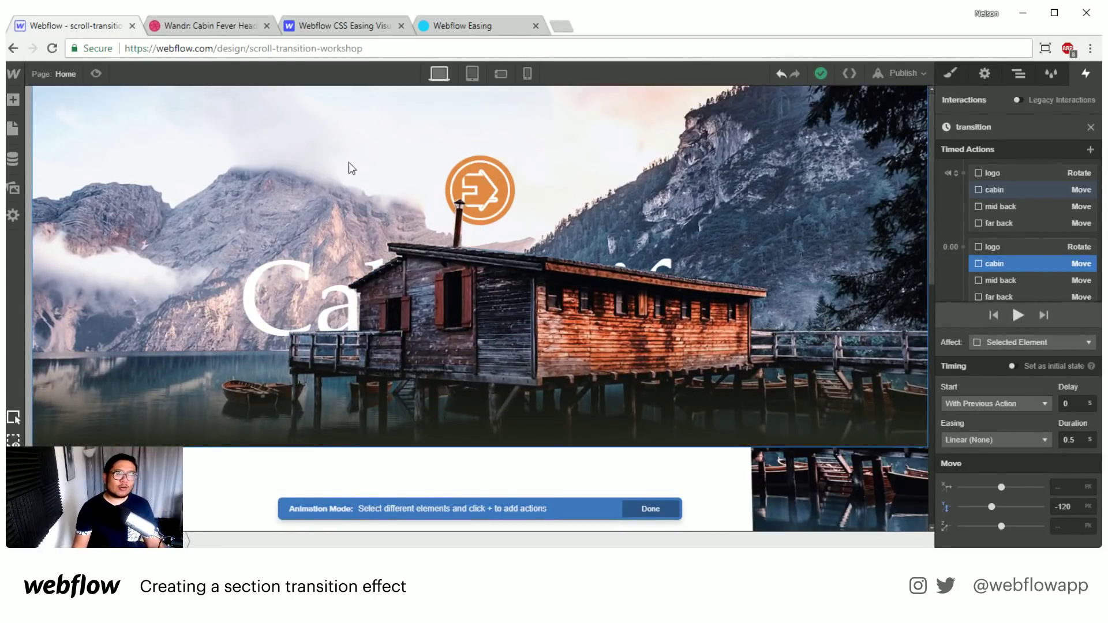
# Review the Dribbble Cabin Fever shot and the easing options on the Webflow Easing page, and return to the Webflow project.
pyautogui.click(211, 29)
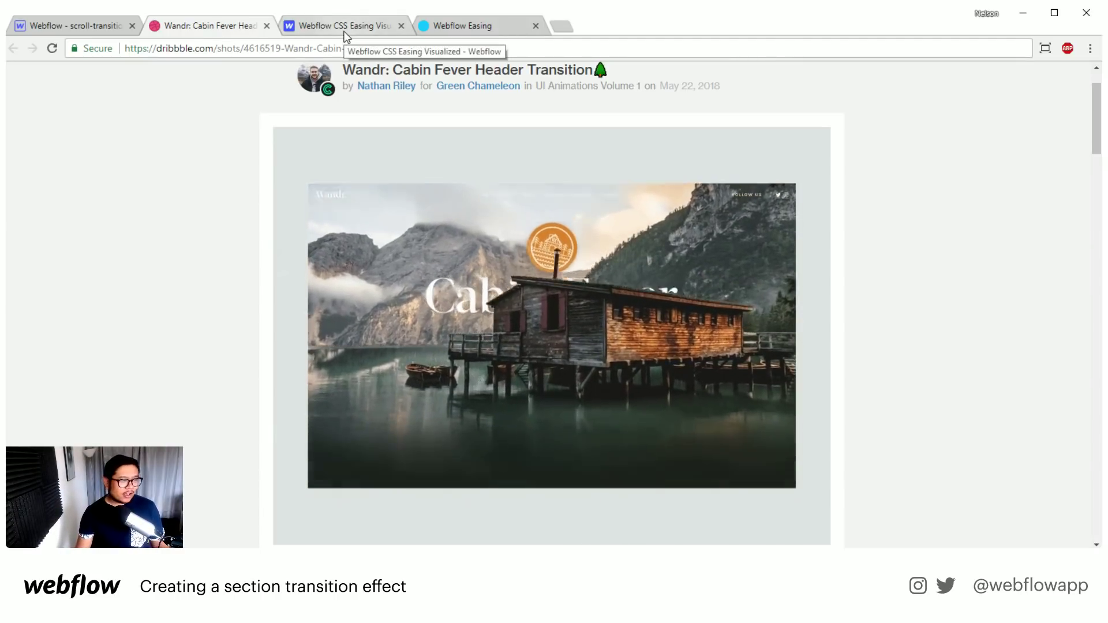
pyautogui.click(345, 34)
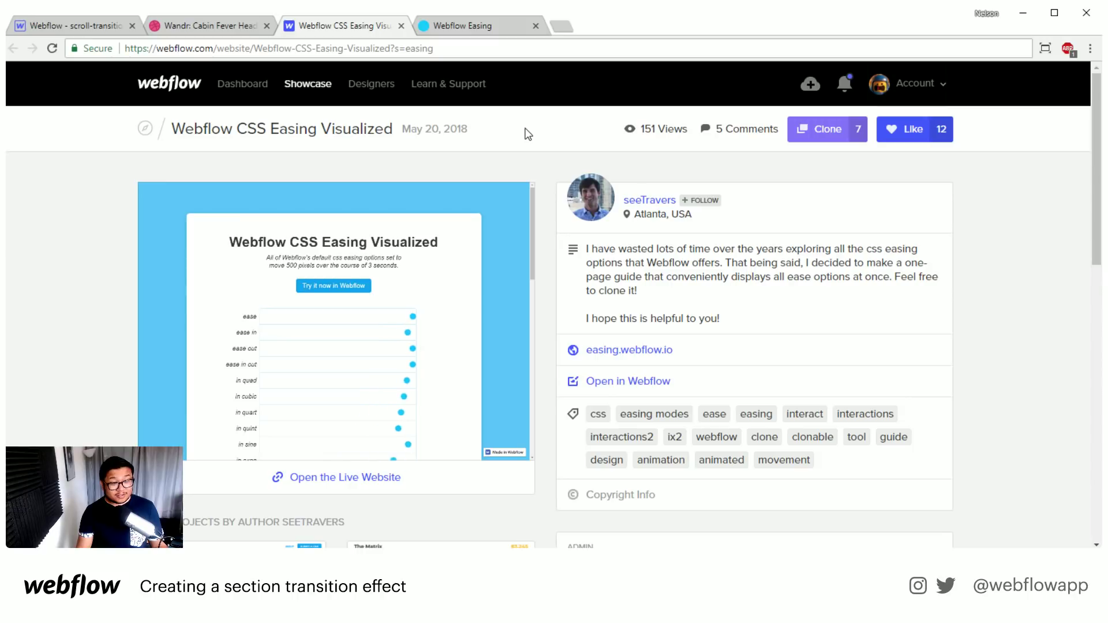
pyautogui.click(460, 27)
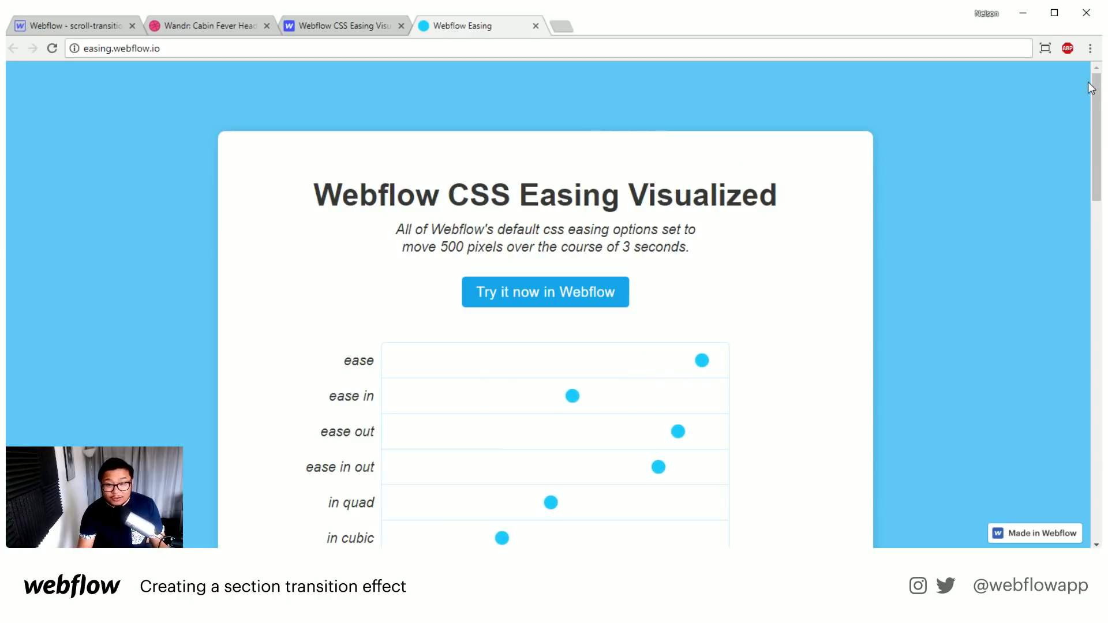
pyautogui.moveTo(1095, 81); pyautogui.dragTo(1100, 149)
pyautogui.moveTo(1101, 154); pyautogui.dragTo(1101, 323)
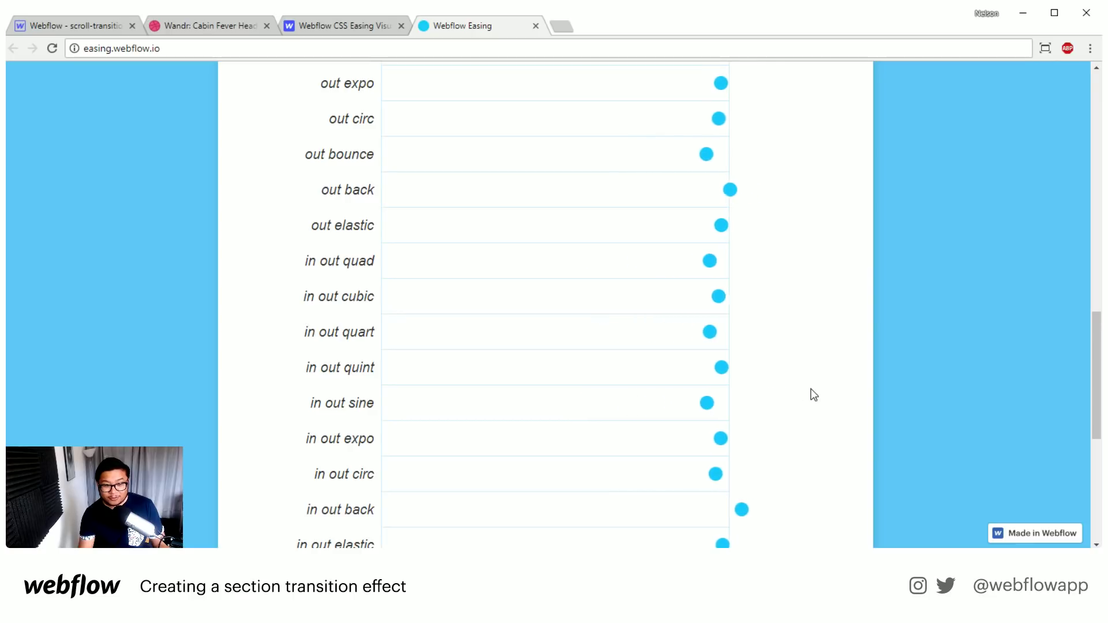
pyautogui.click(92, 26)
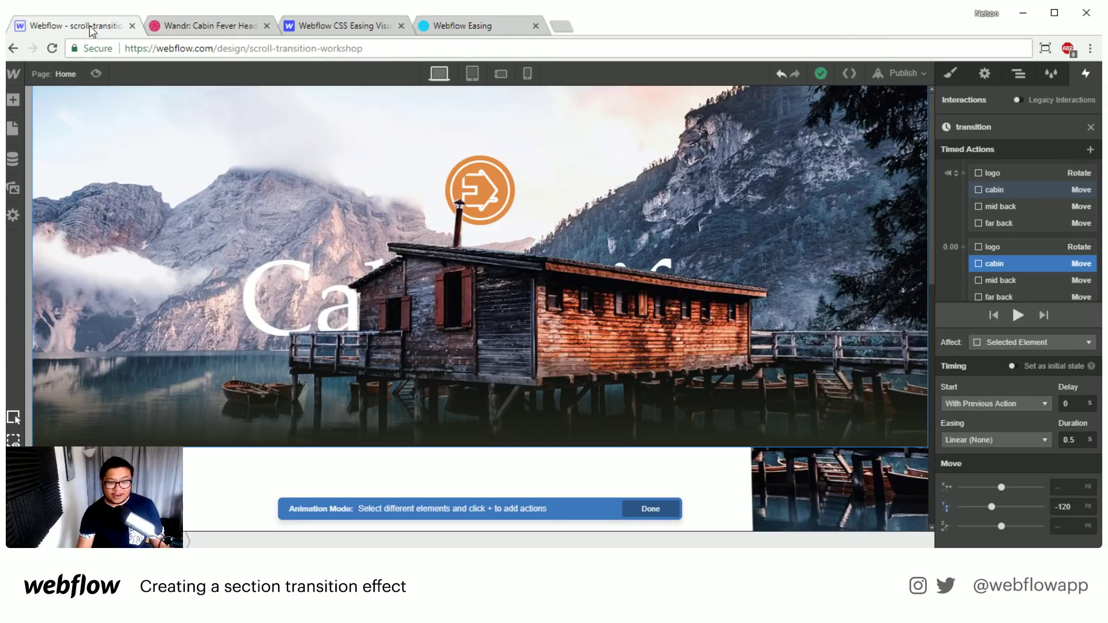
# Set the easing of the logo, cabin, mid back and far back actions at 0.00 seconds to In Out Quint, checking it on the Webflow Easing page.
pyautogui.click(1016, 247)
pyautogui.scroll(-1, 1033, 247)
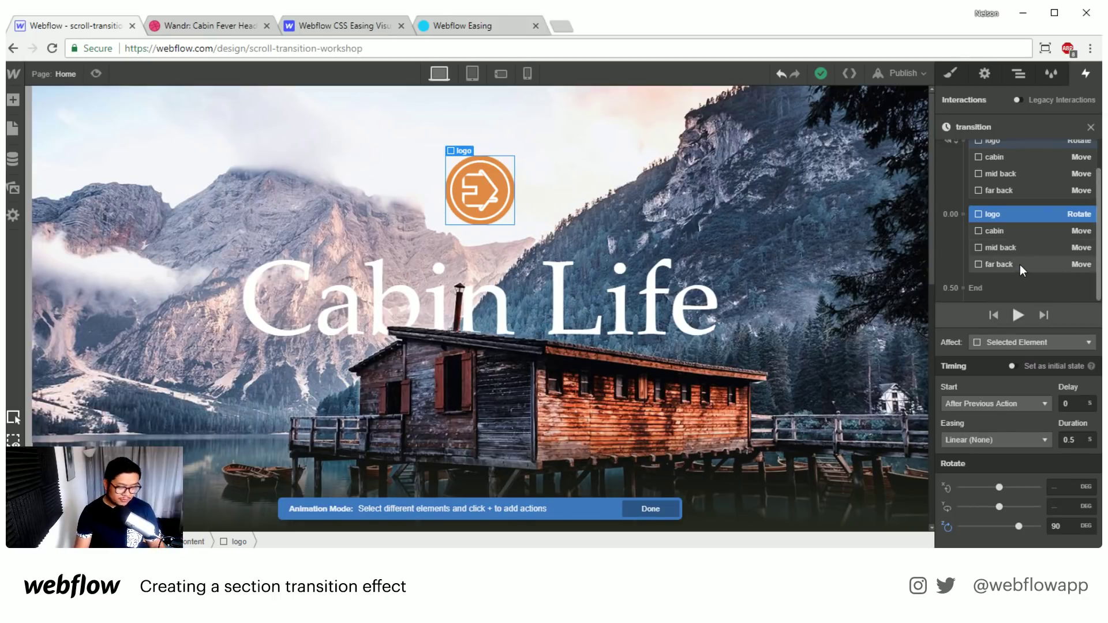
pyautogui.keyDown('shift'); pyautogui.click(1019, 265); pyautogui.keyUp('shift')
pyautogui.click(995, 436)
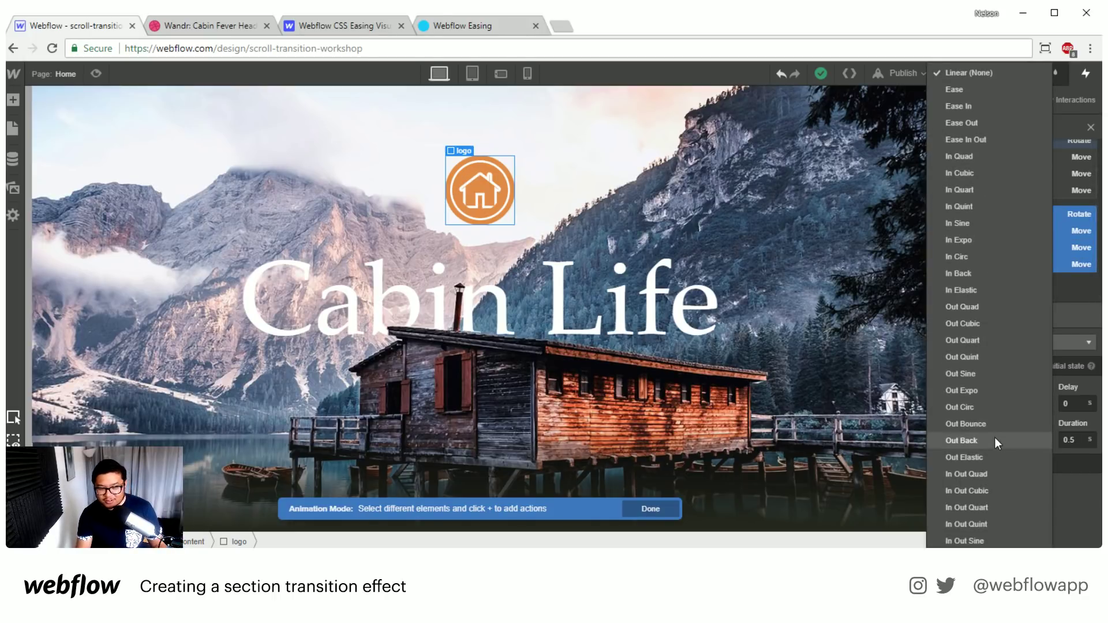
pyautogui.scroll(-3, 1003, 512)
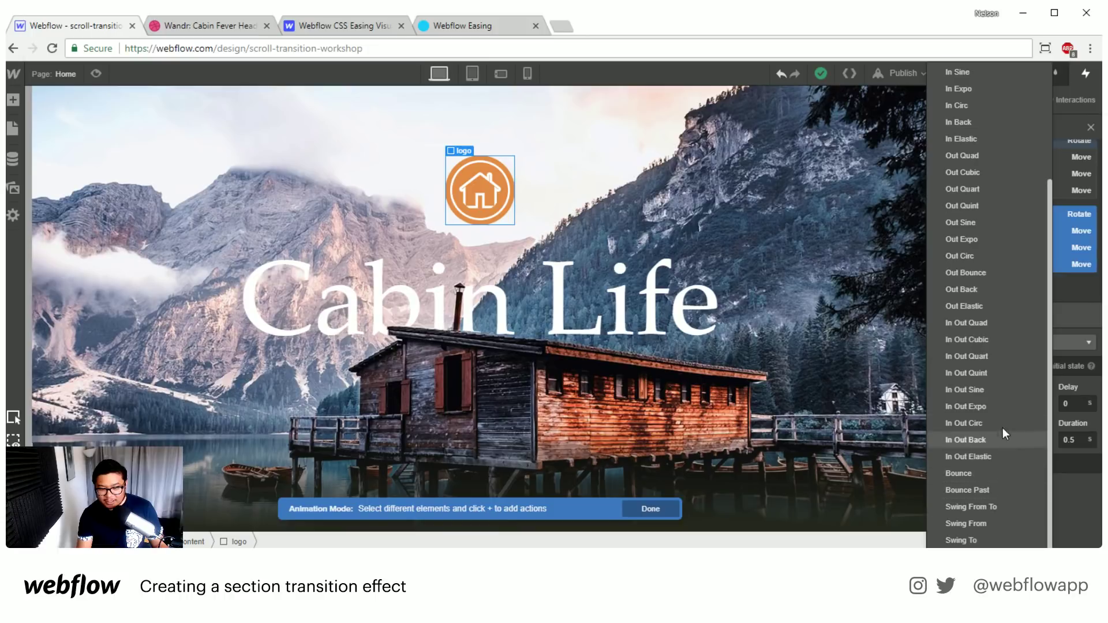
pyautogui.click(1003, 371)
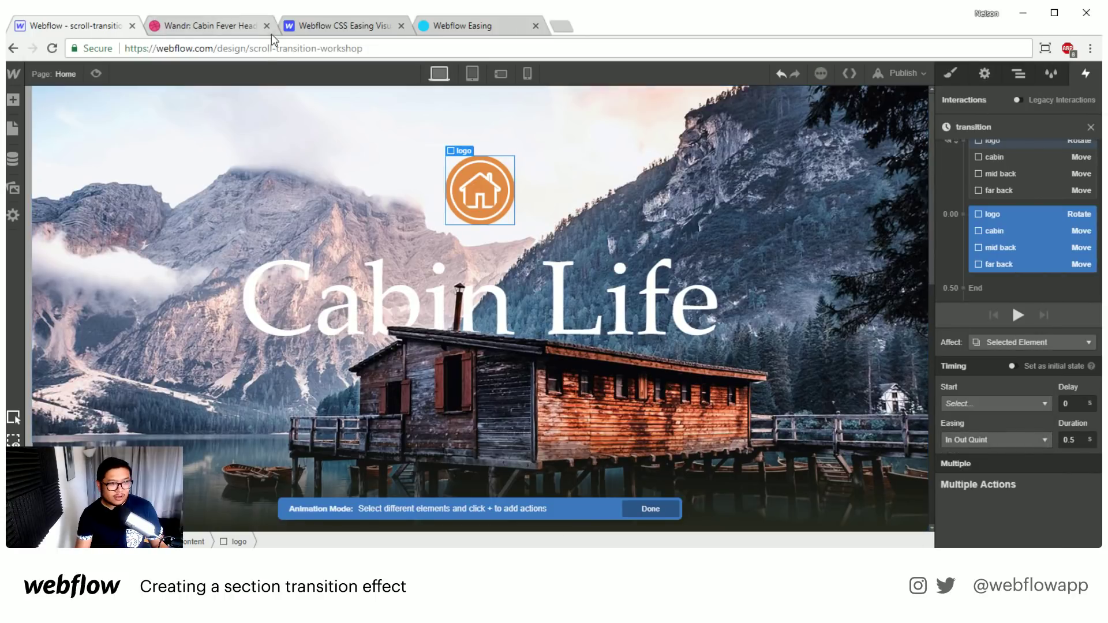
pyautogui.click(468, 27)
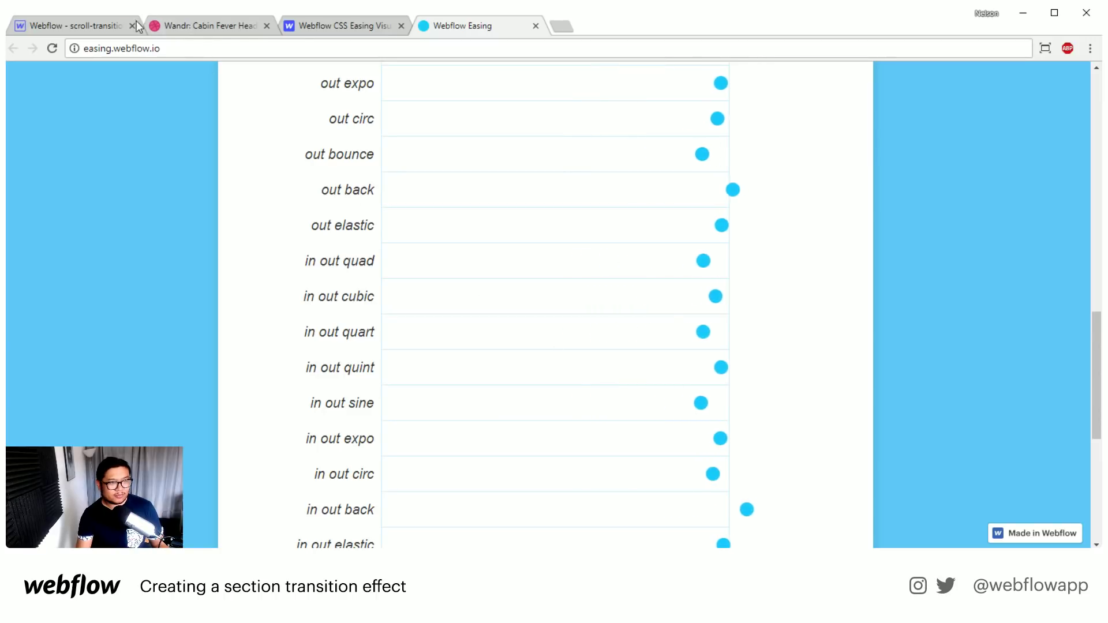
pyautogui.click(110, 26)
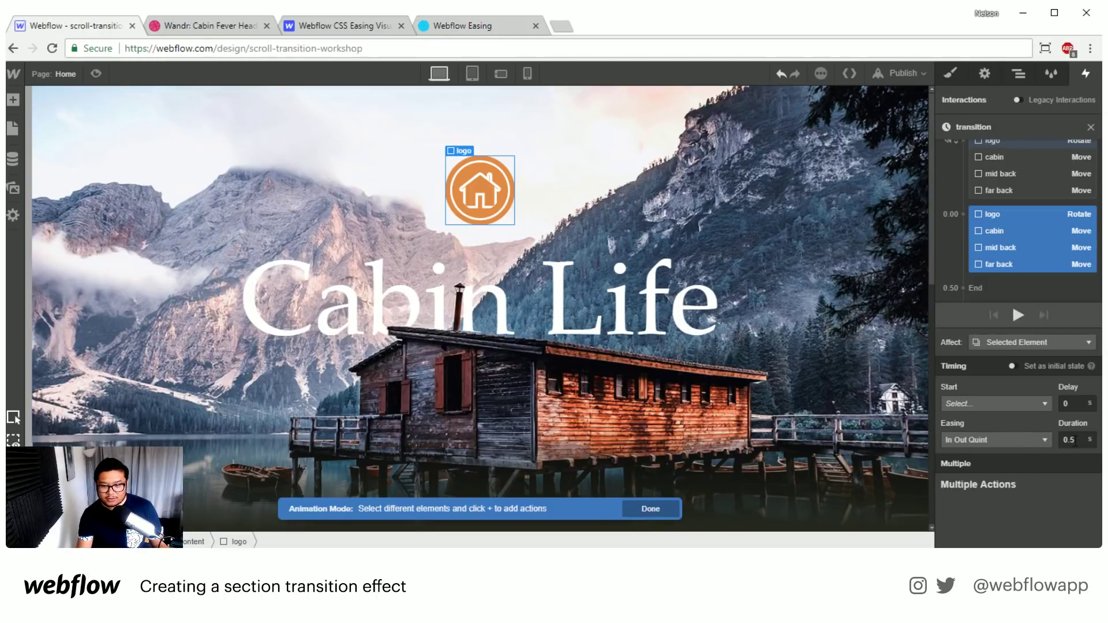
# Set the duration of the four selected 0.00-second actions to 1 second and play the animation.
pyautogui.click(1075, 440)
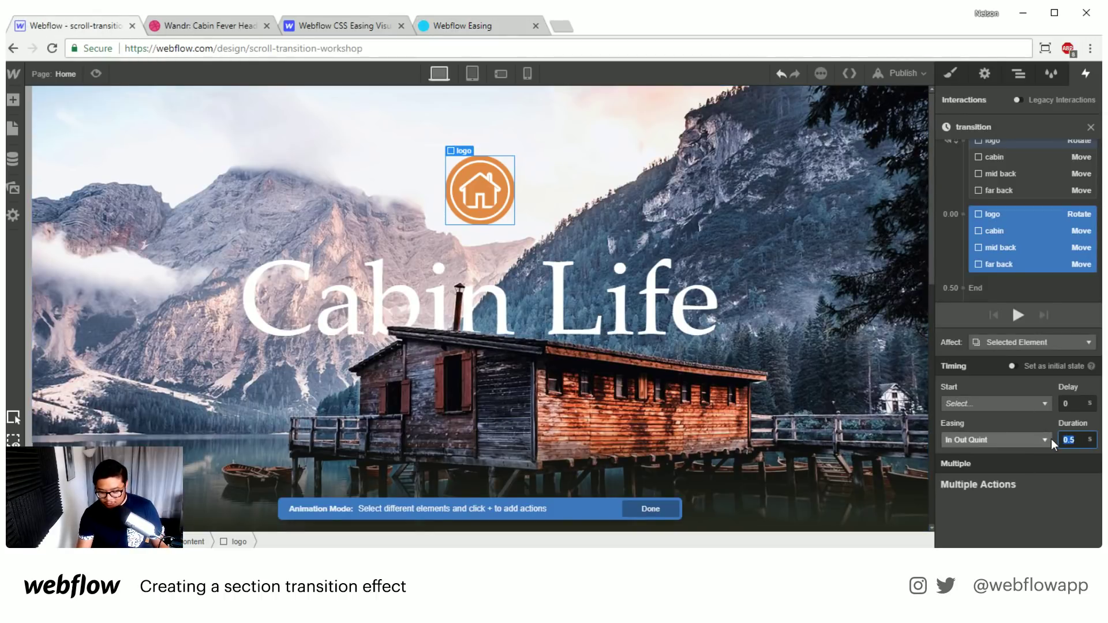
pyautogui.write('1')
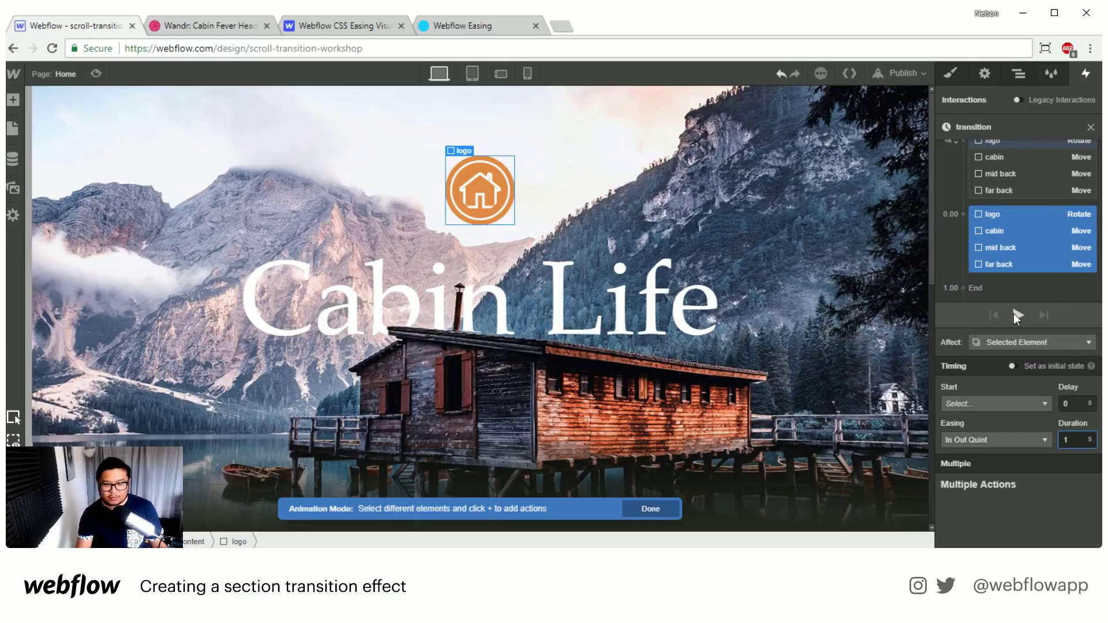
pyautogui.click(1018, 314)
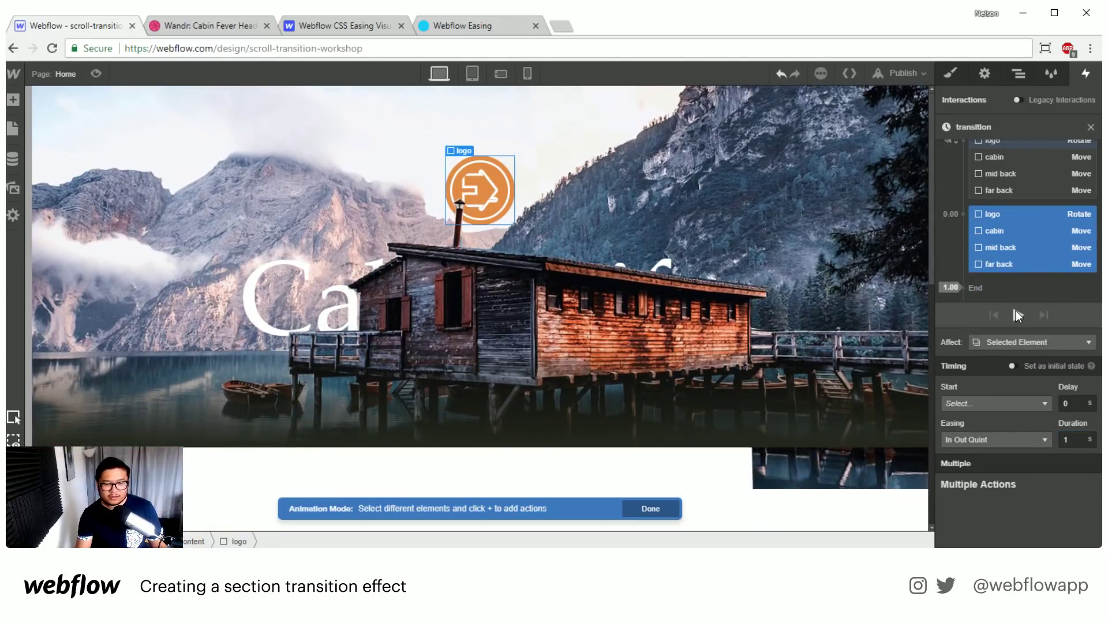
pyautogui.click(1017, 314)
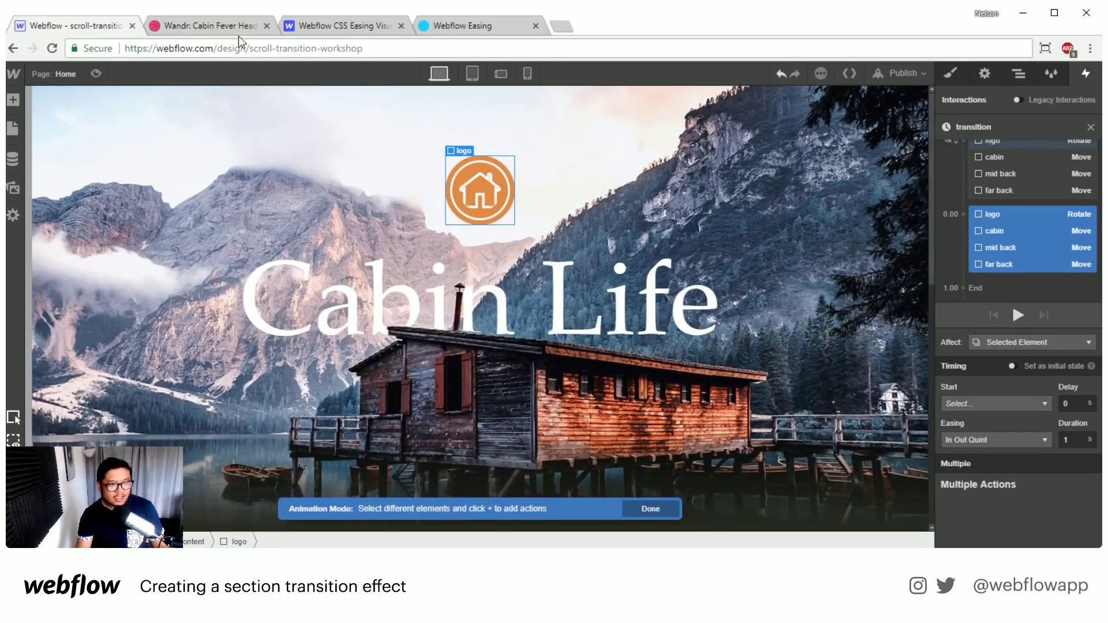
# Compare the animation with the header transition in the Dribbble Cabin Fever shot and replay it in the Webflow project.
pyautogui.click(224, 25)
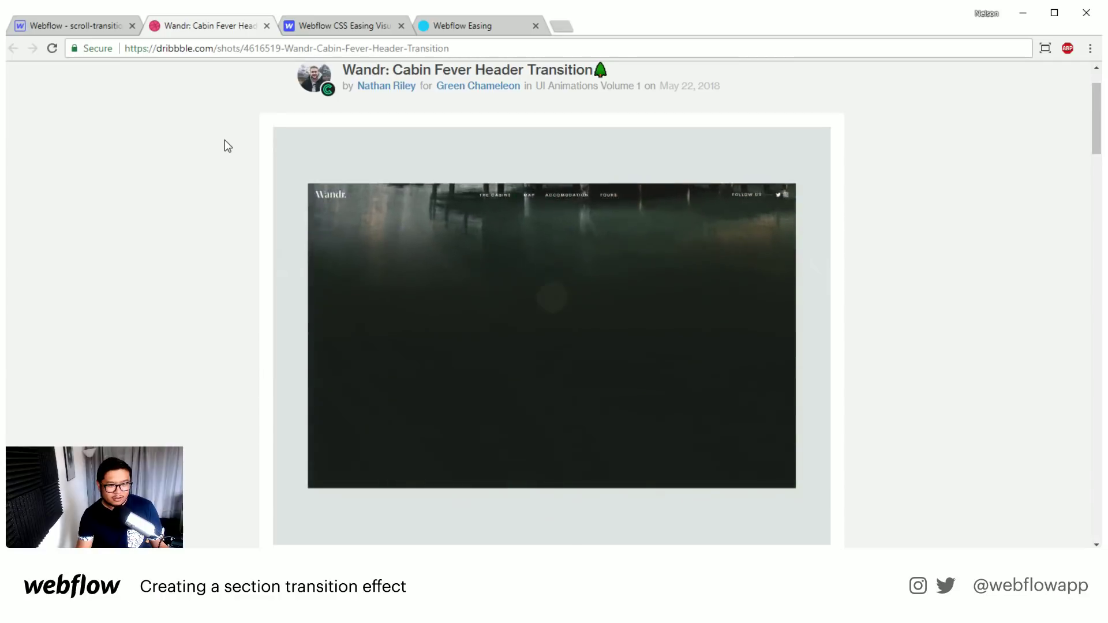
pyautogui.click(86, 27)
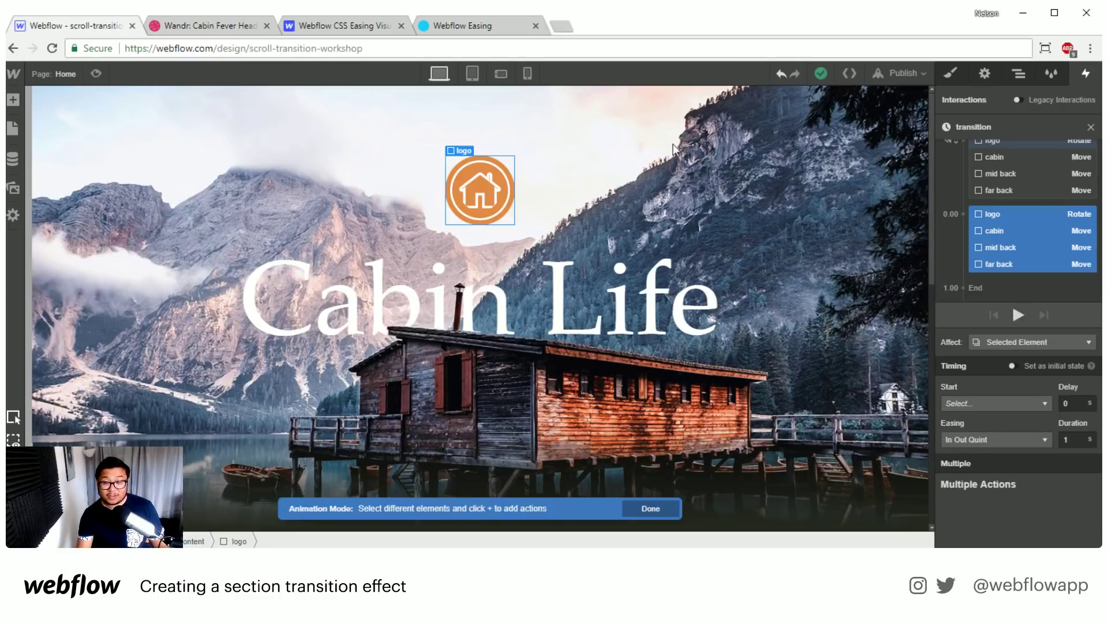
pyautogui.click(1018, 314)
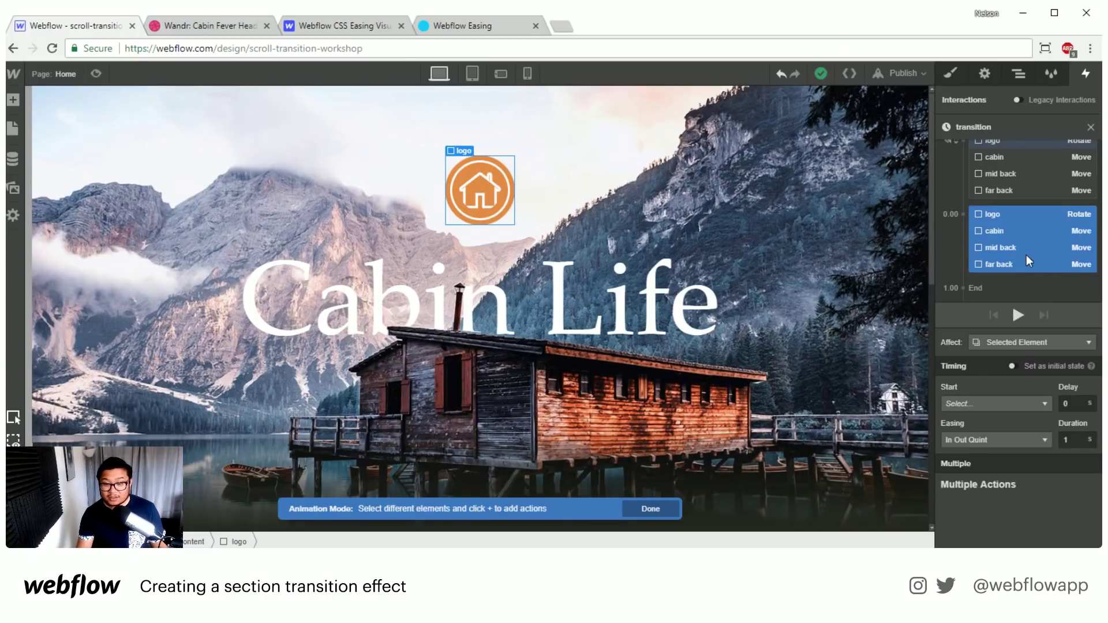
# Add an initial-state Scale action for the cabin element with X and Y scale set to 1.
pyautogui.click(1042, 234)
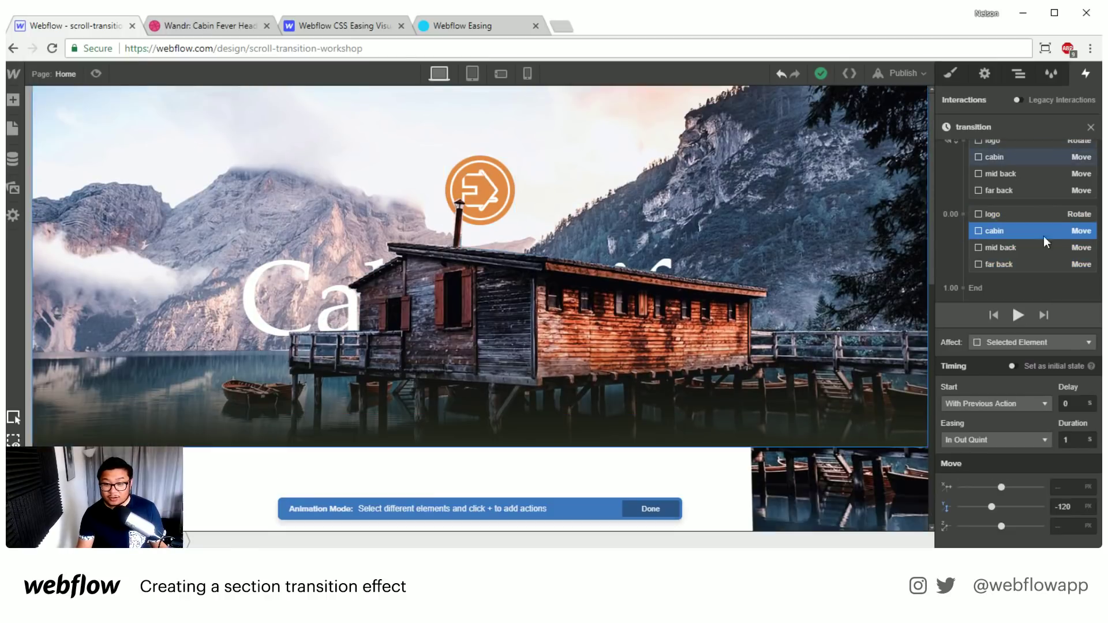
pyautogui.click(1033, 158)
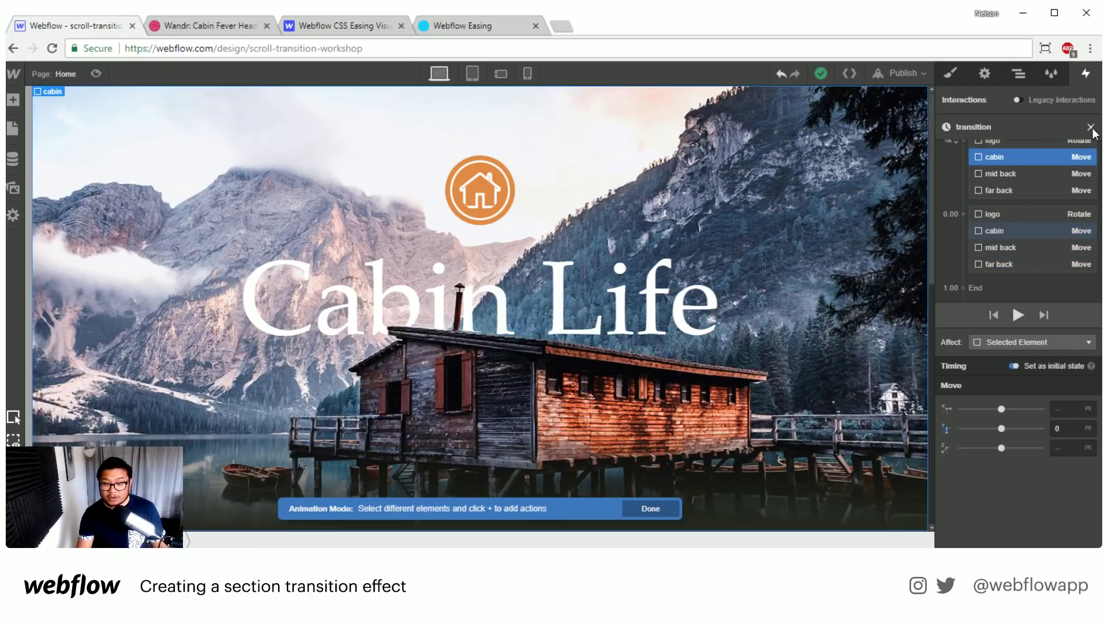
pyautogui.scroll(2, 1037, 212)
pyautogui.click(1090, 150)
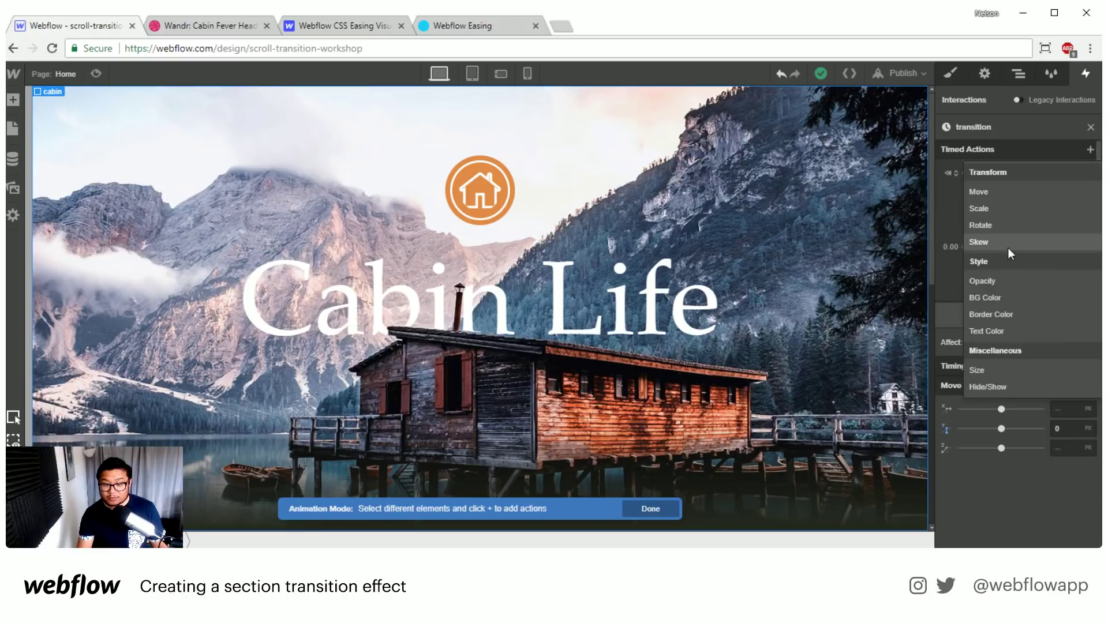
pyautogui.click(1000, 208)
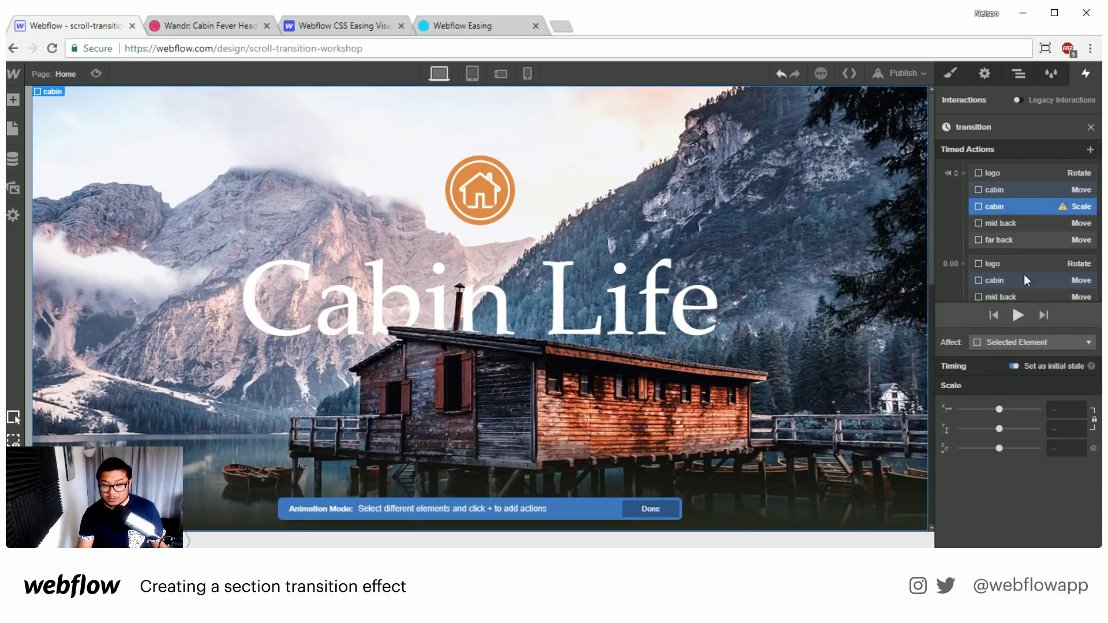
pyautogui.click(1060, 411)
pyautogui.write('1')
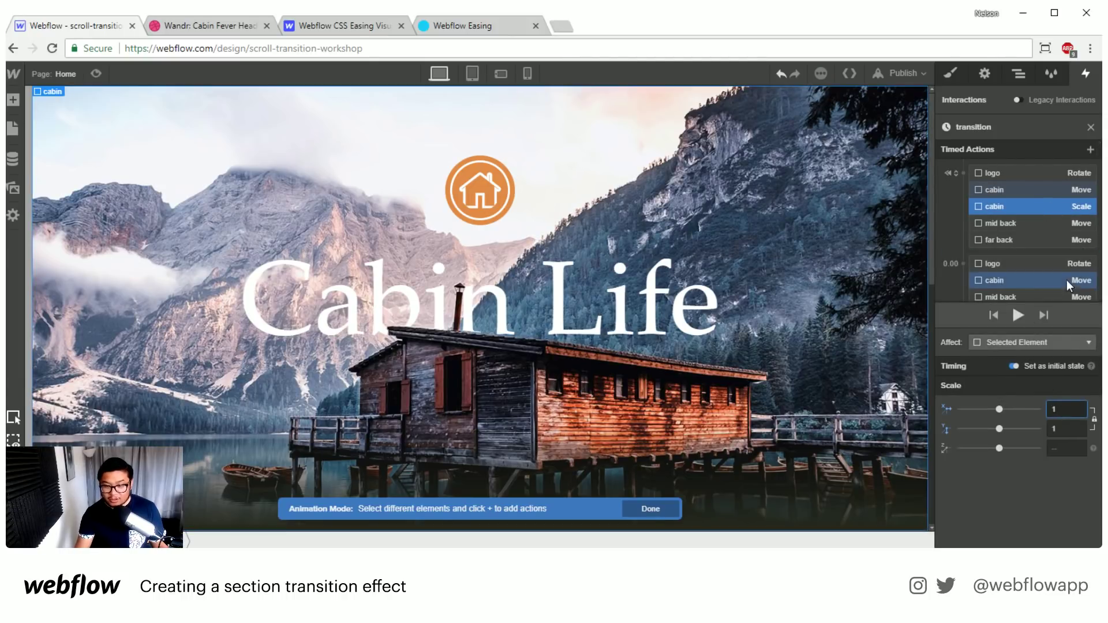
# Add a second Scale action at 0.00 seconds enlarging the cabin to 1.2 on X and Y, and play the animation.
pyautogui.click(963, 263)
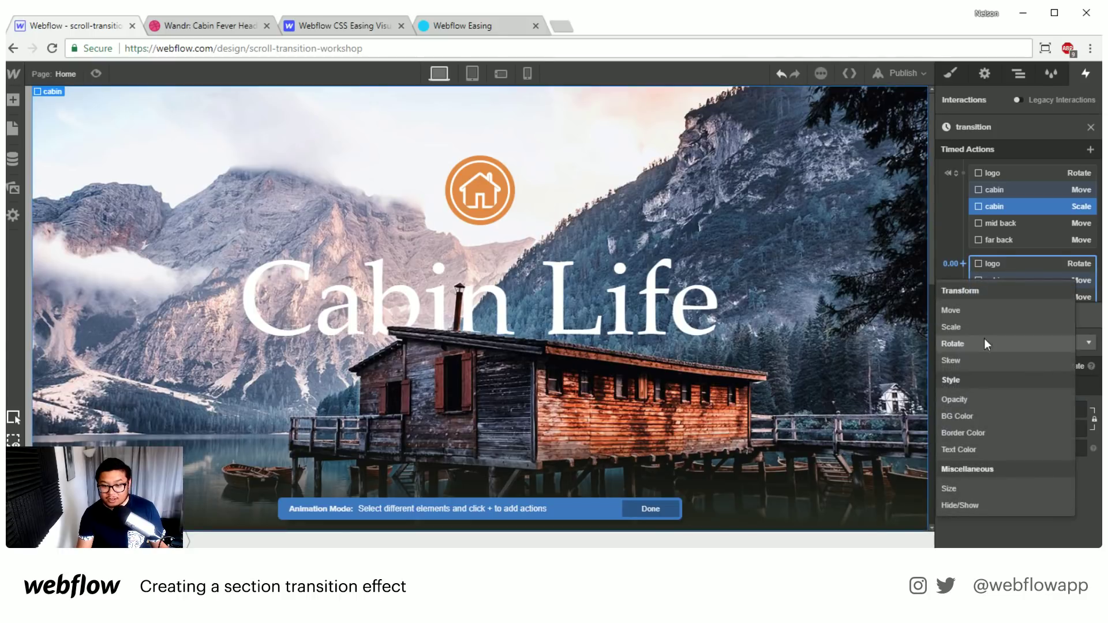
pyautogui.click(970, 326)
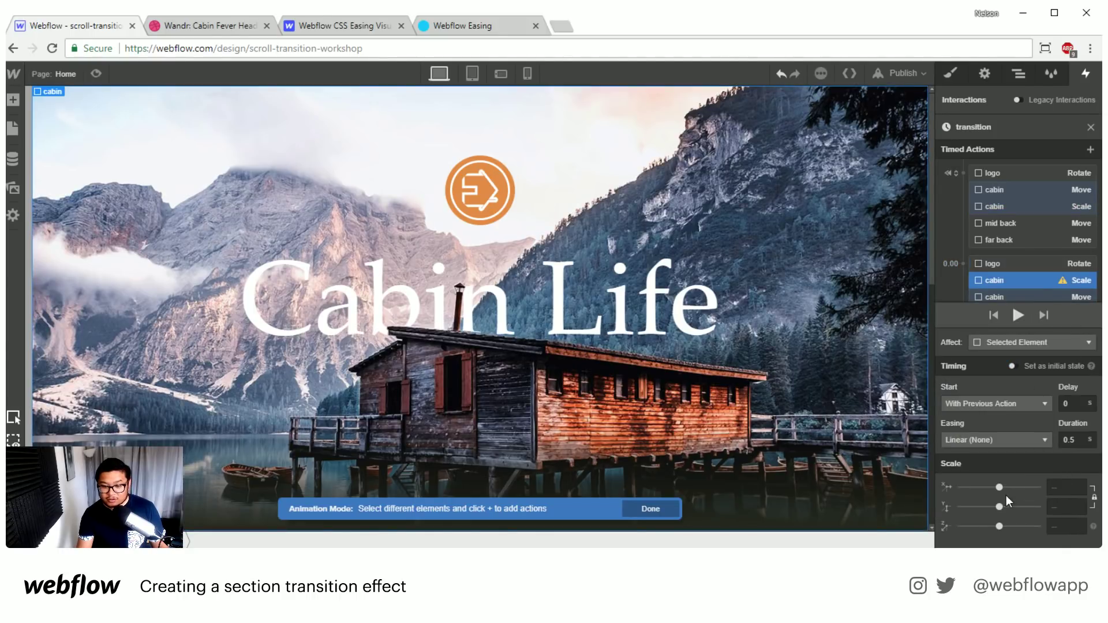
pyautogui.moveTo(999, 487); pyautogui.dragTo(1003, 487)
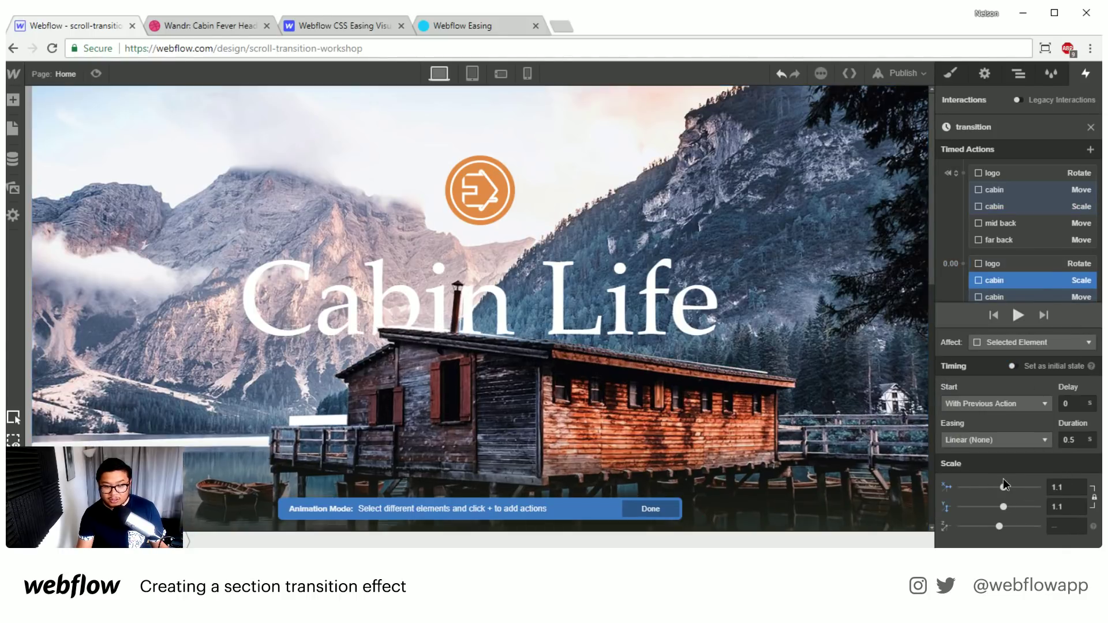
pyautogui.click(1075, 487)
pyautogui.write('1.')
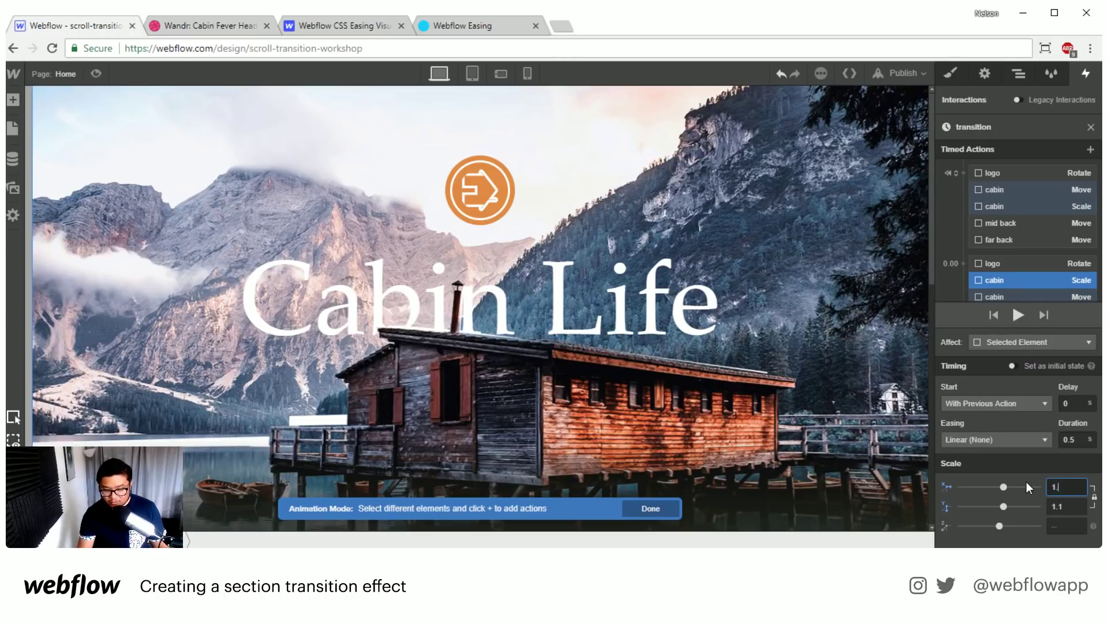
pyautogui.write('2')
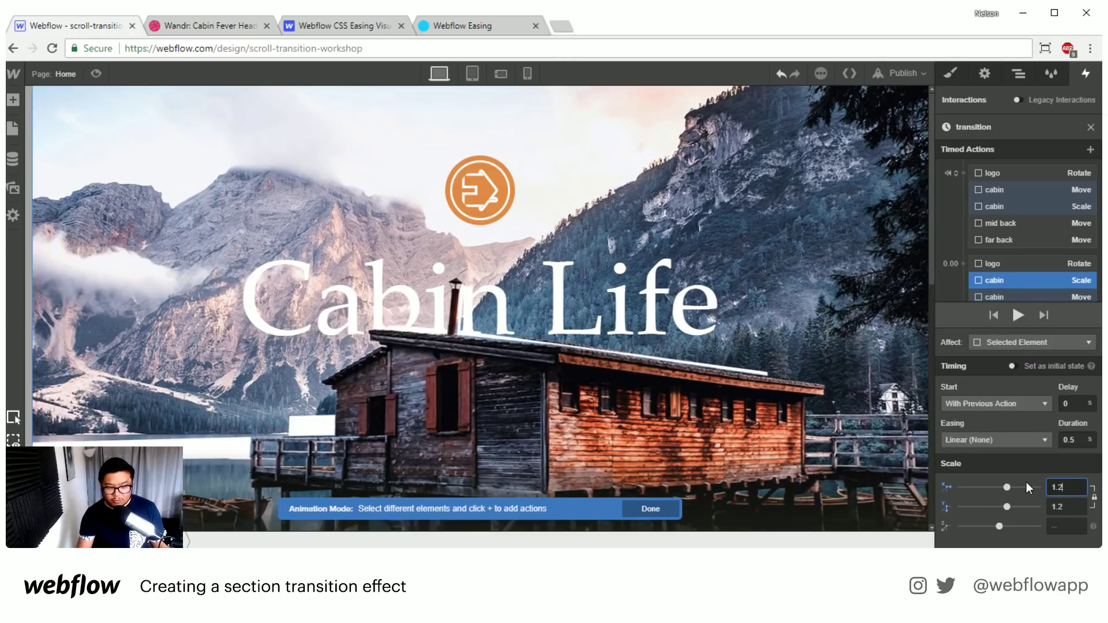
pyautogui.click(1015, 314)
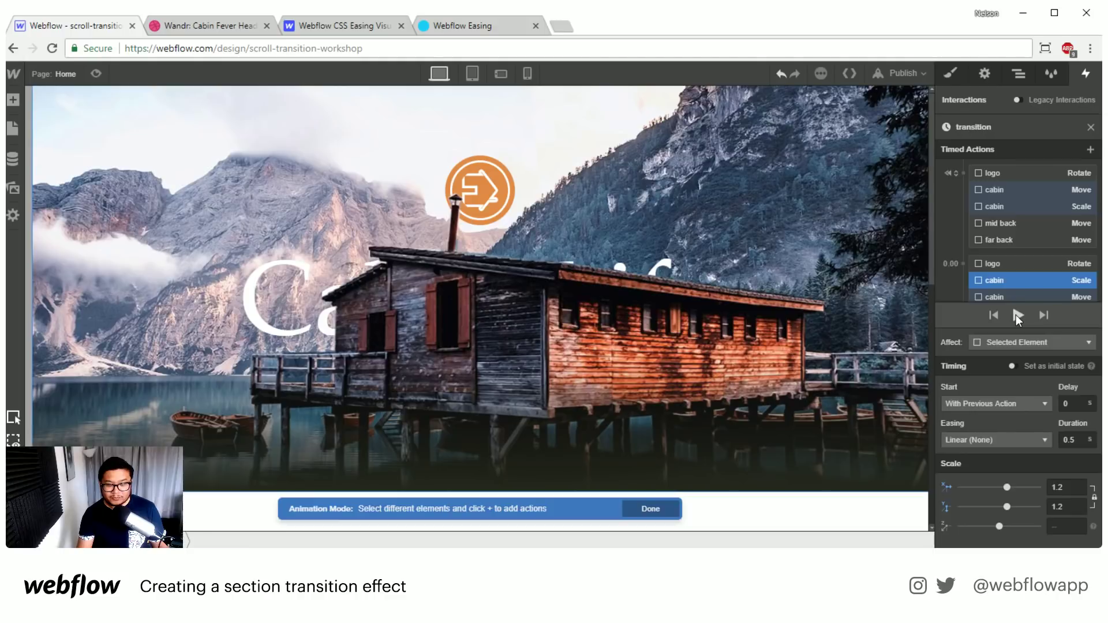
pyautogui.scroll(-2, 1010, 255)
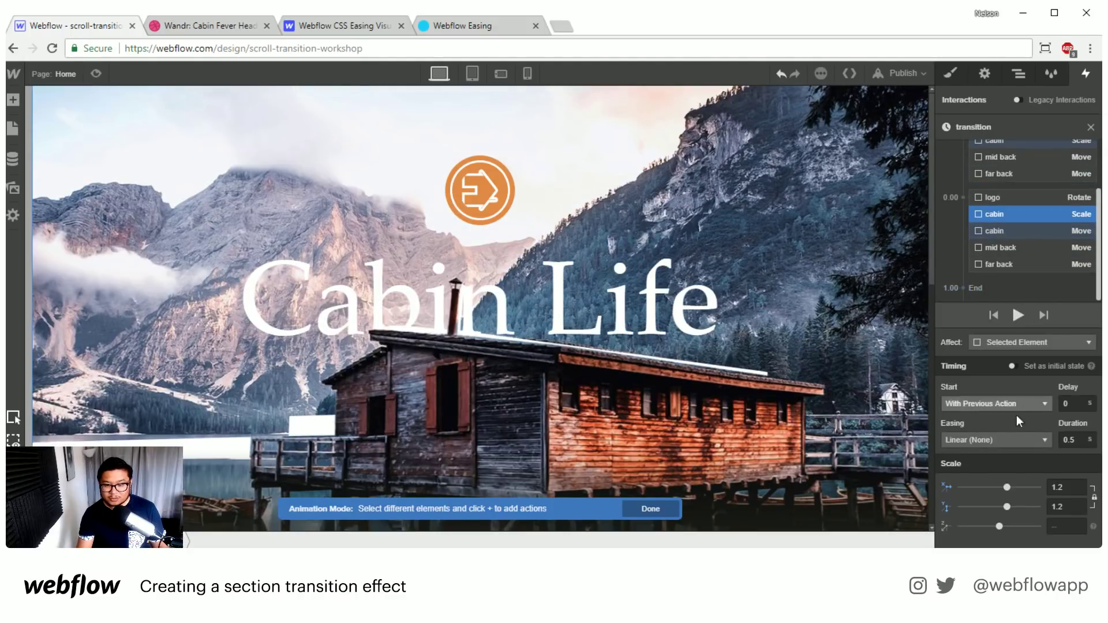
# Give the cabin's 0.00-second Scale action In Out Quint easing and a 1-second duration, and replay the animation.
pyautogui.click(996, 438)
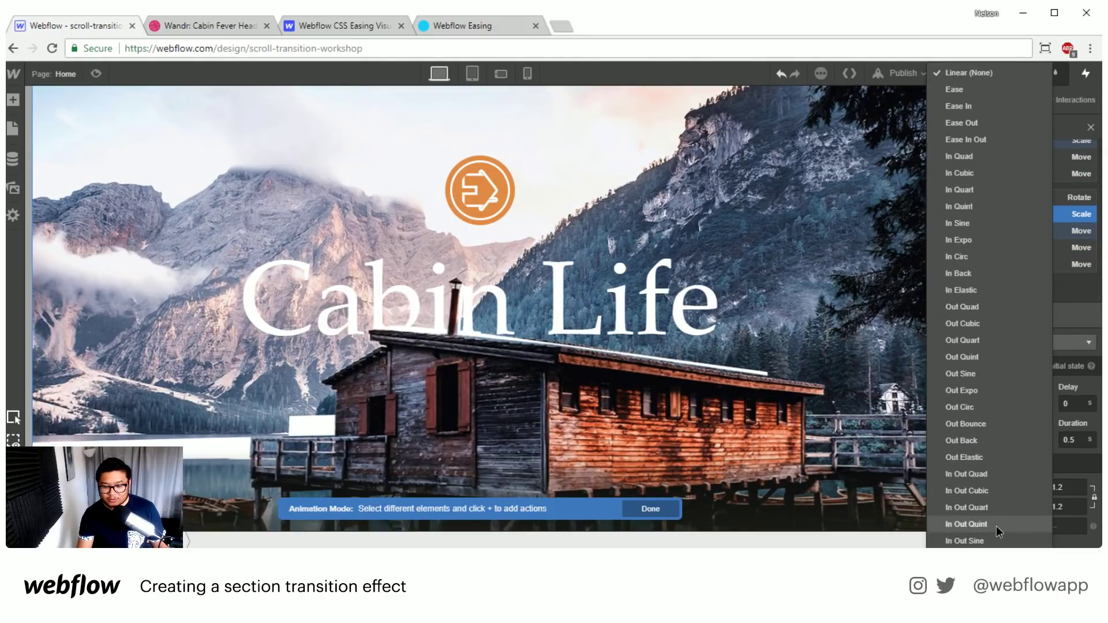
pyautogui.click(996, 525)
pyautogui.press('Tab')
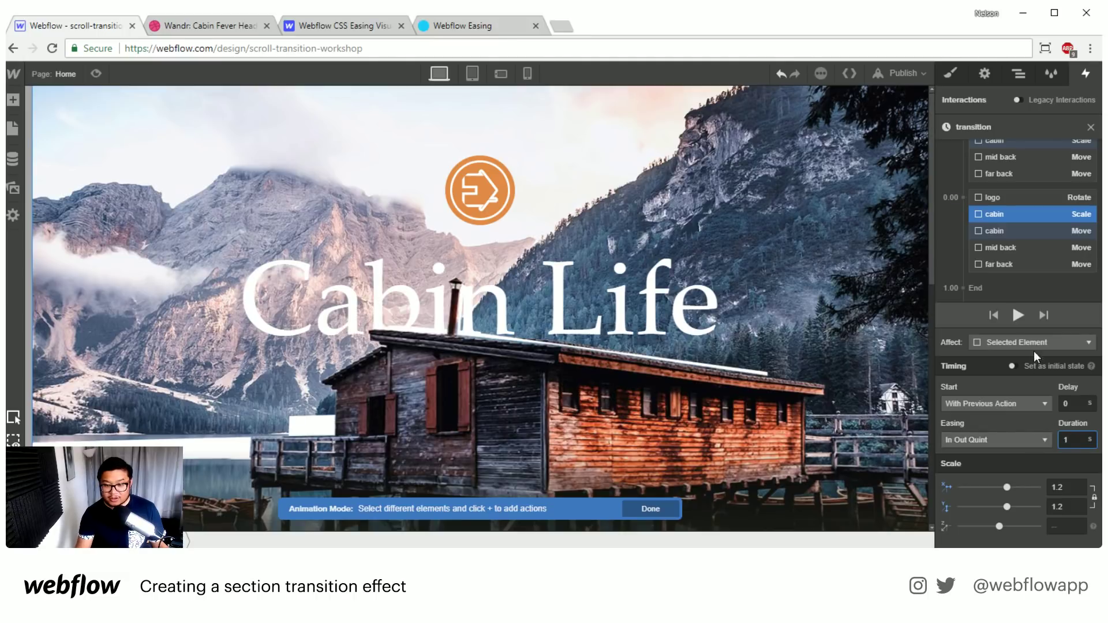
pyautogui.click(1014, 314)
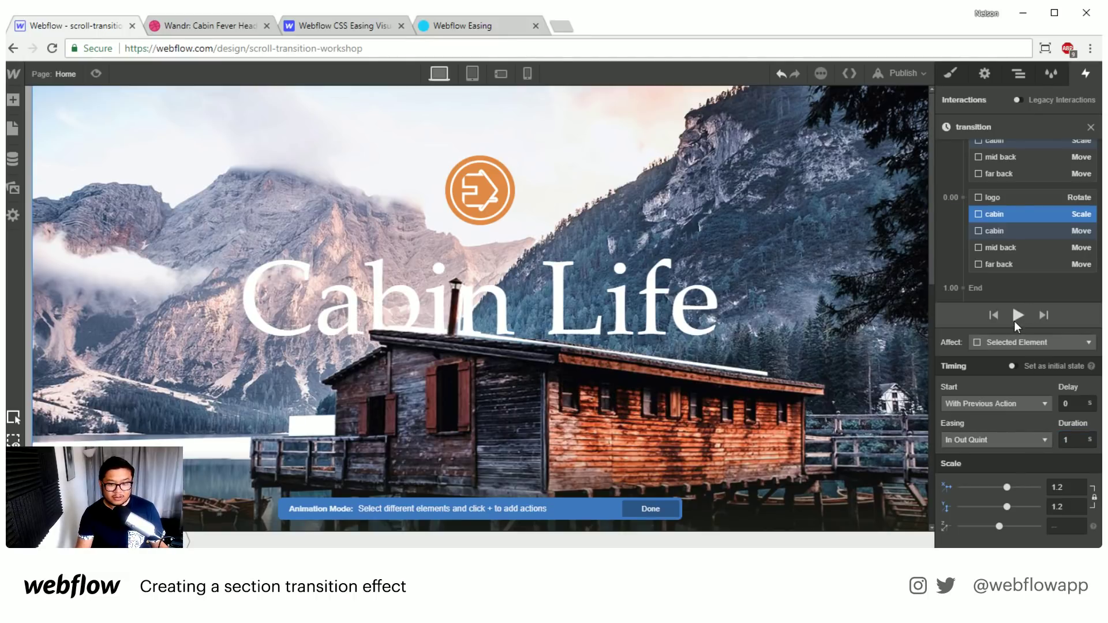
pyautogui.click(1015, 316)
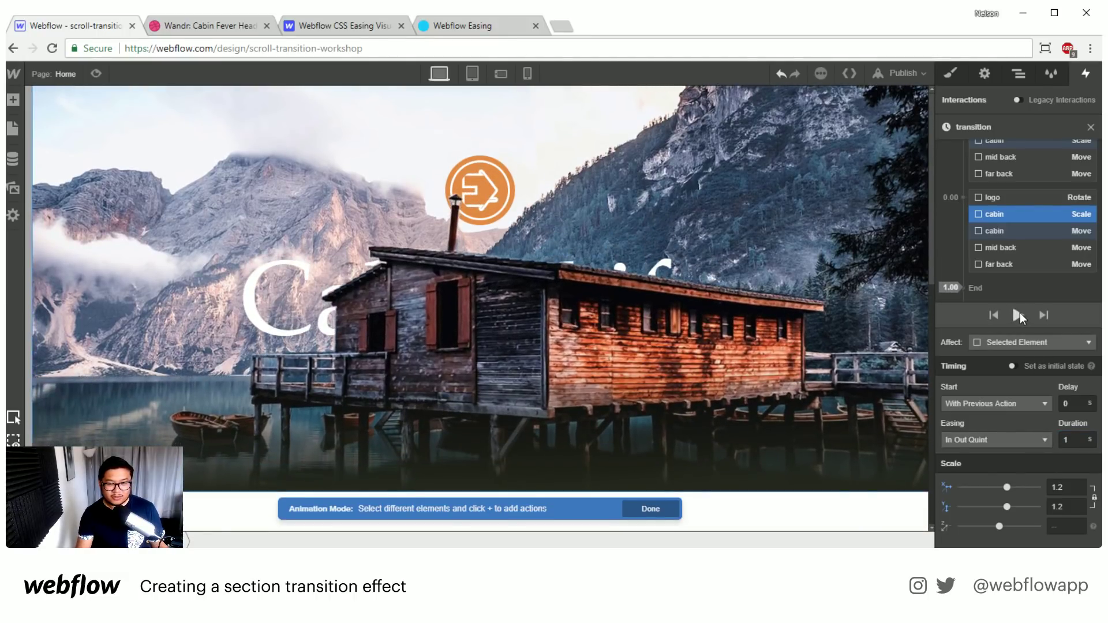
pyautogui.click(1018, 314)
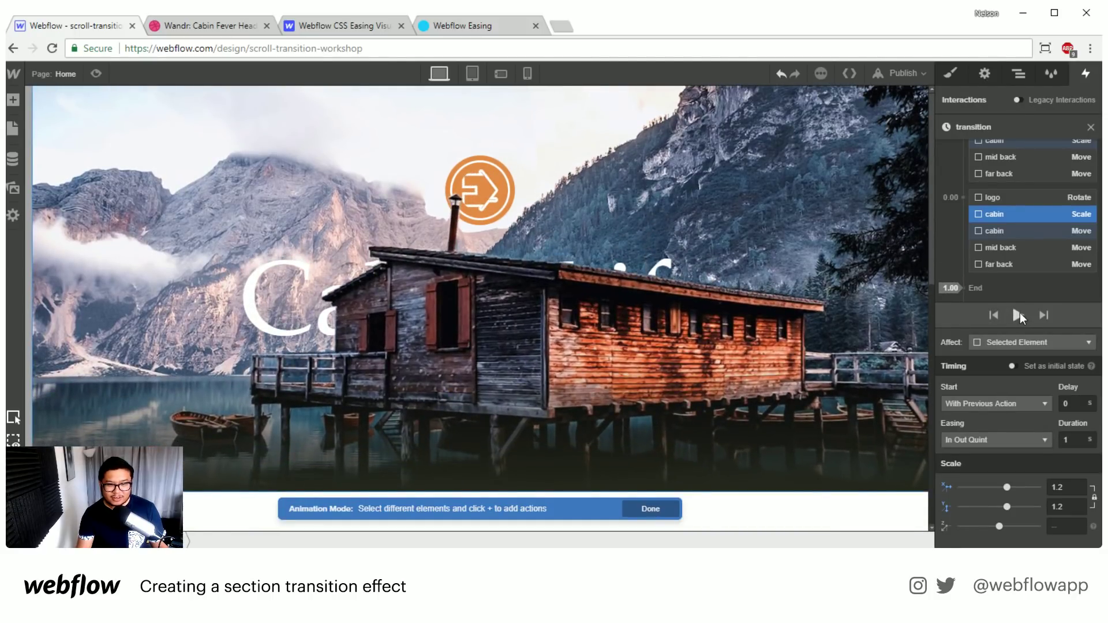
pyautogui.click(1019, 312)
pyautogui.click(1020, 312)
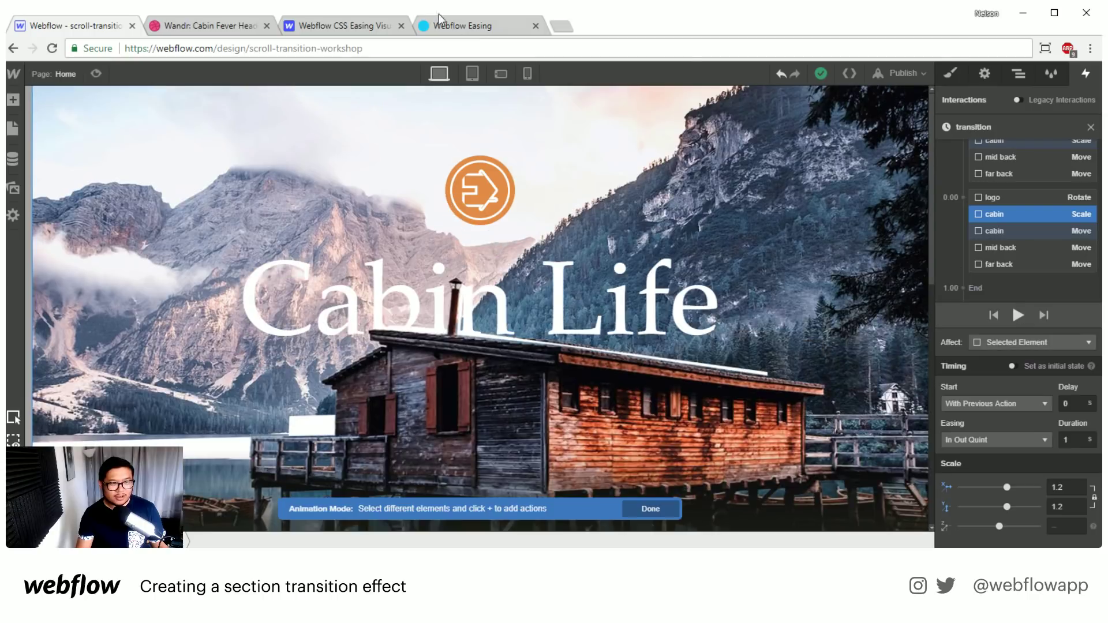
# Check the Dribbble Cabin Fever shot, raise the cabin's final scale to 1.5 on X and Y in Webflow, and play the animation.
pyautogui.click(196, 28)
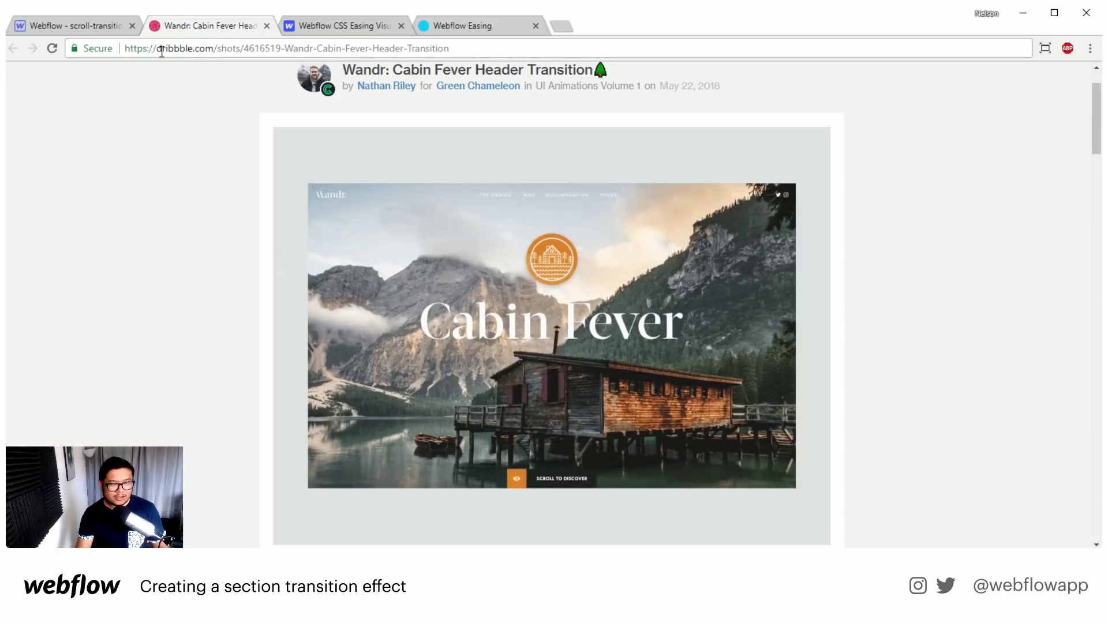
pyautogui.click(67, 27)
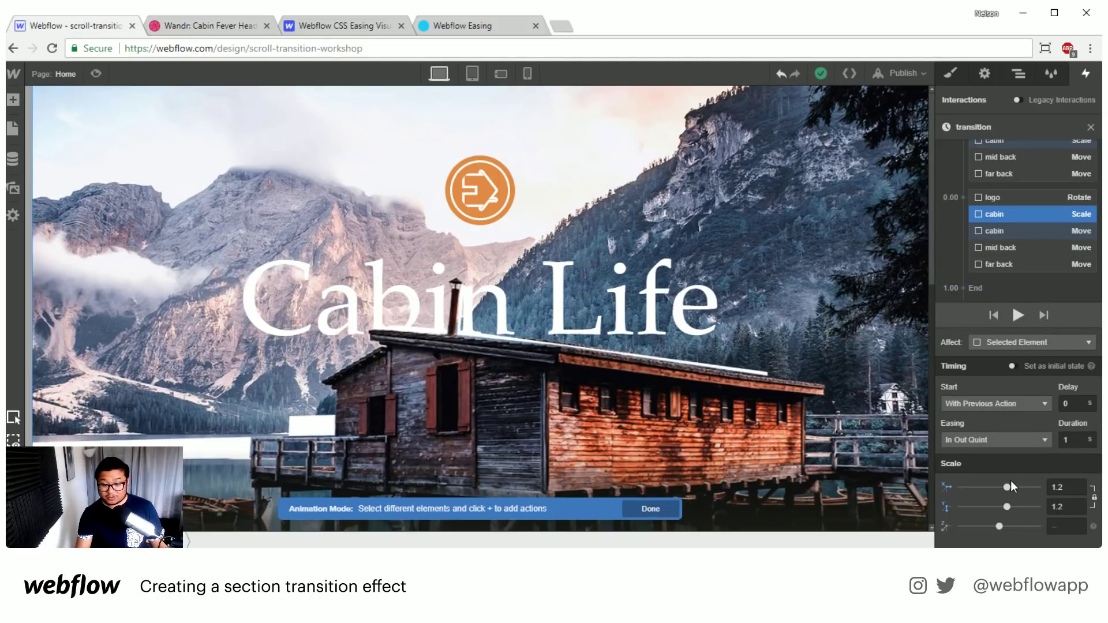
pyautogui.moveTo(1009, 482); pyautogui.dragTo(1019, 485)
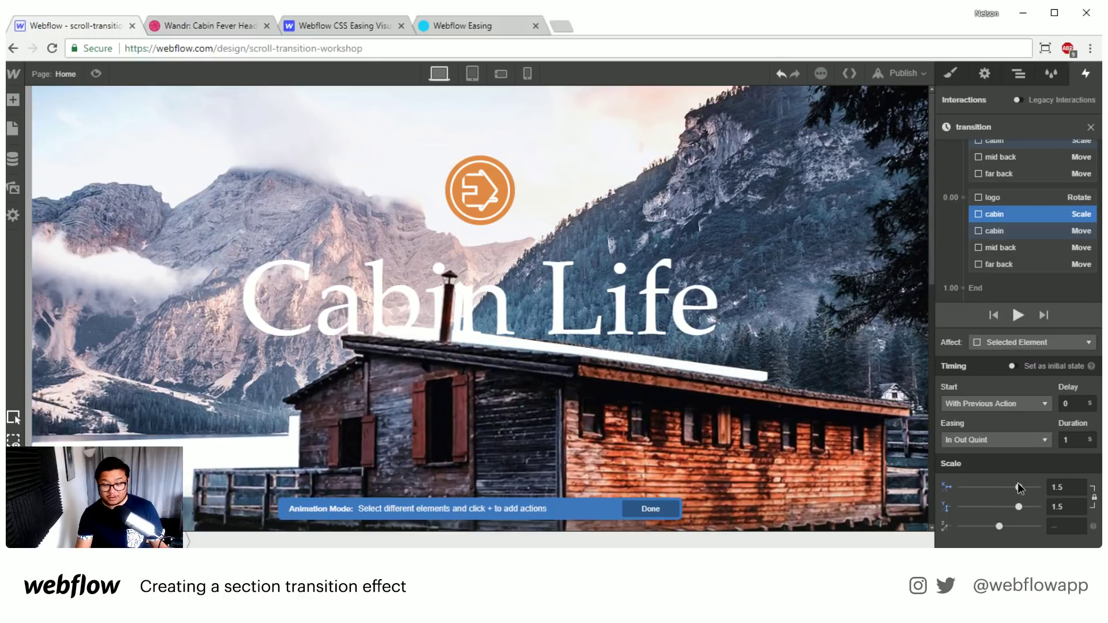
pyautogui.click(1017, 312)
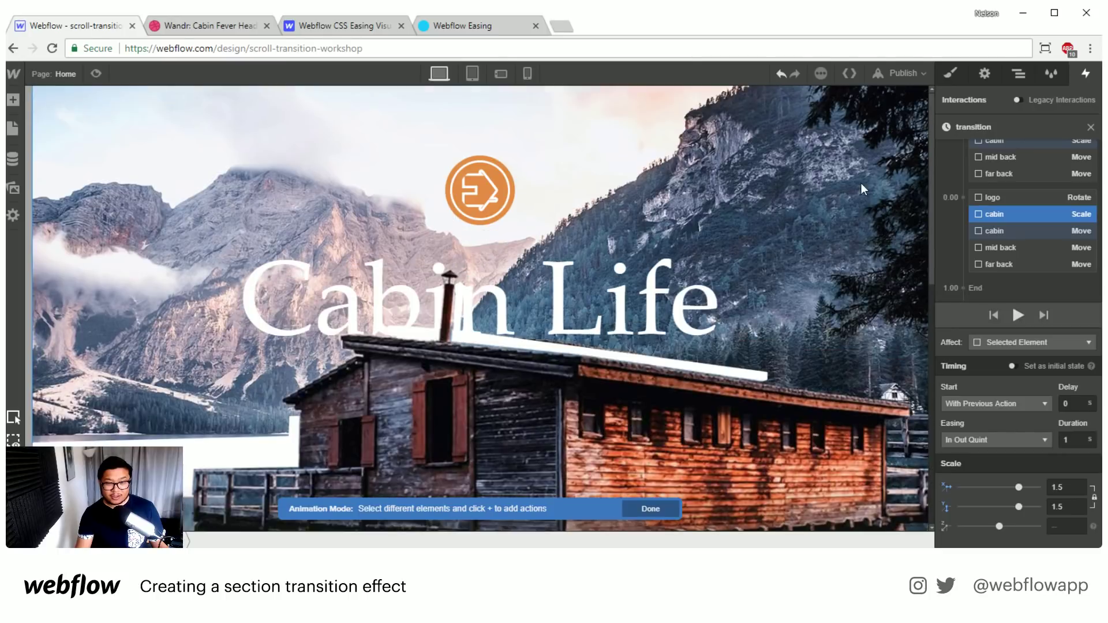
# Preview the page and scroll through the hero and second section to check the enlarged cabin transition.
pyautogui.click(97, 72)
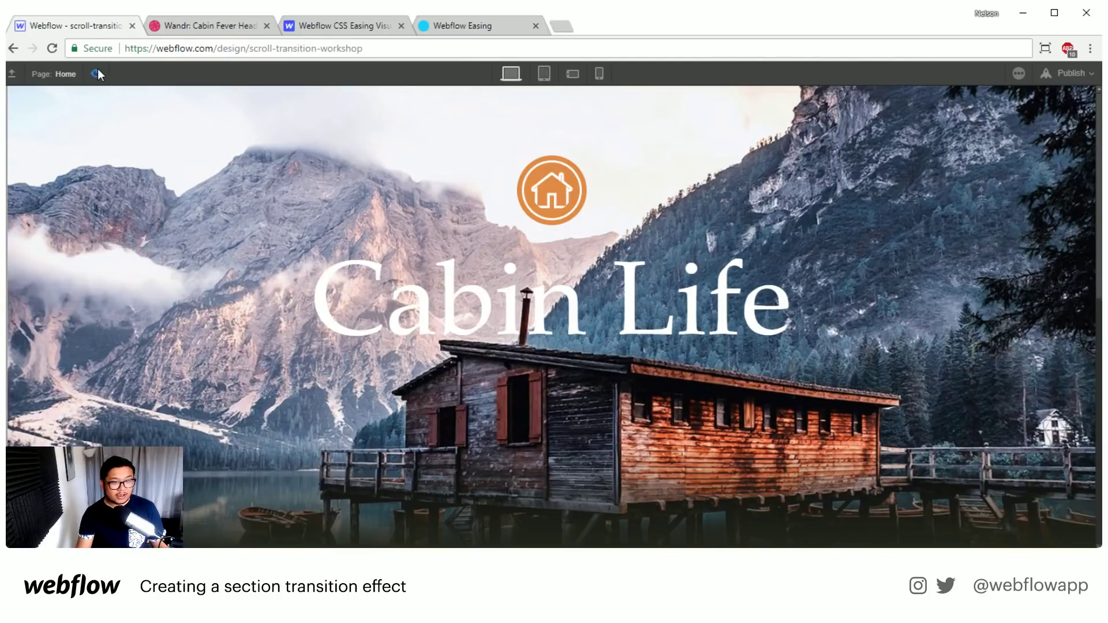
pyautogui.scroll(-6, 944, 279)
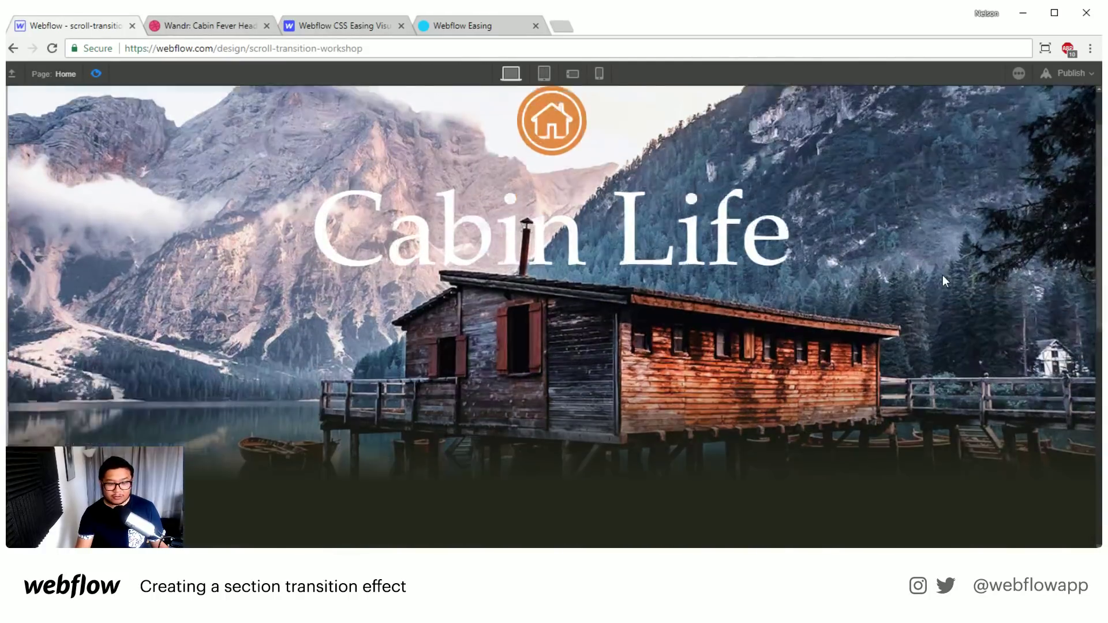
pyautogui.scroll(-3, 943, 282)
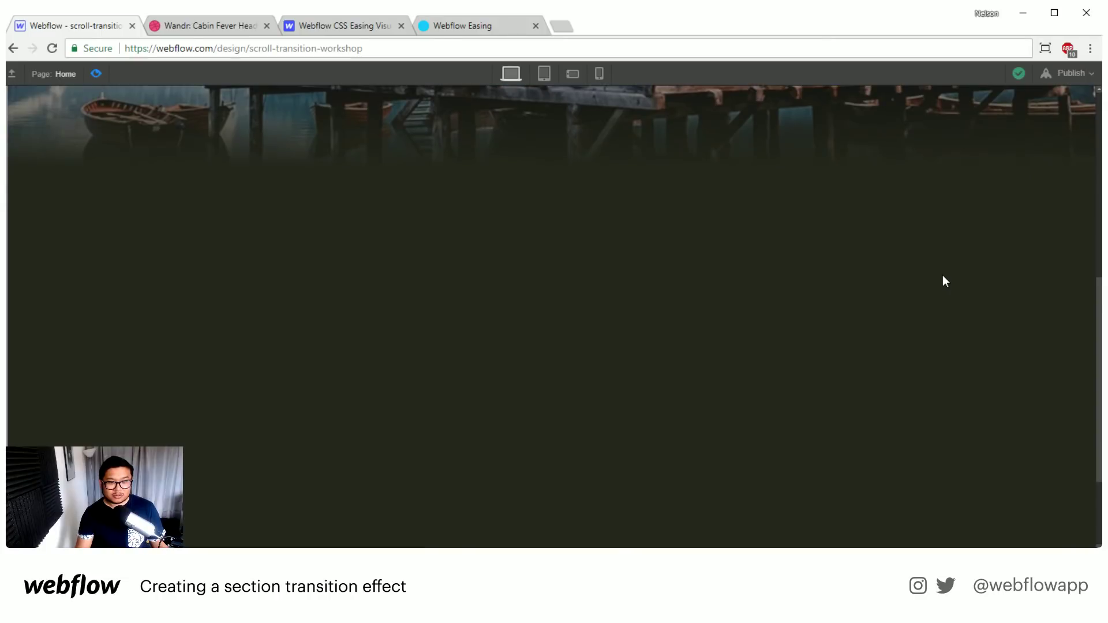
pyautogui.scroll(10, 943, 281)
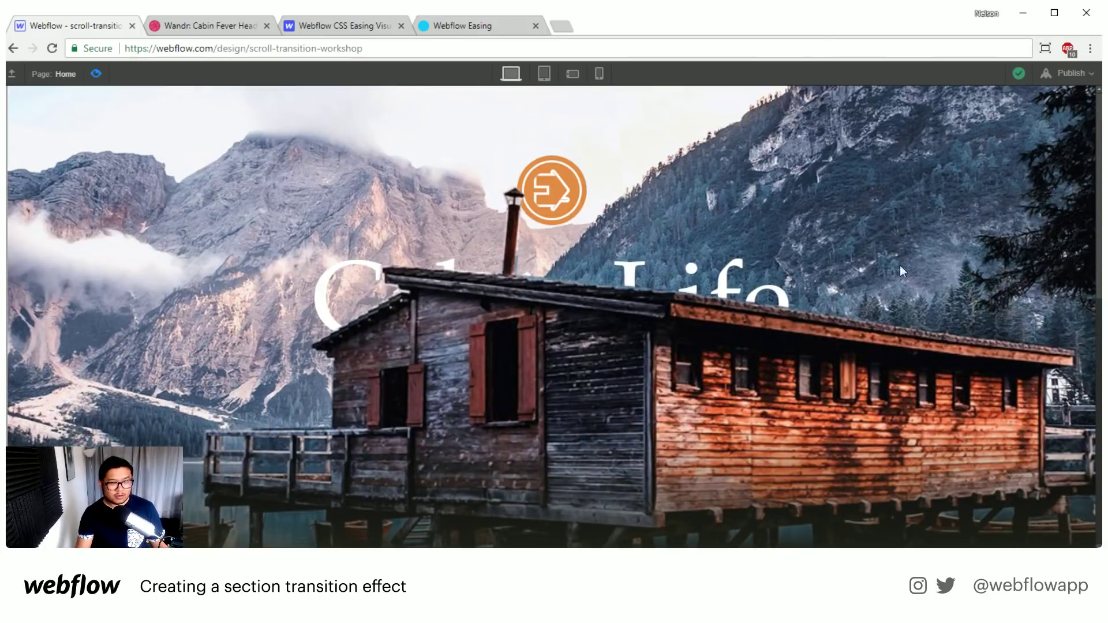
pyautogui.click(96, 74)
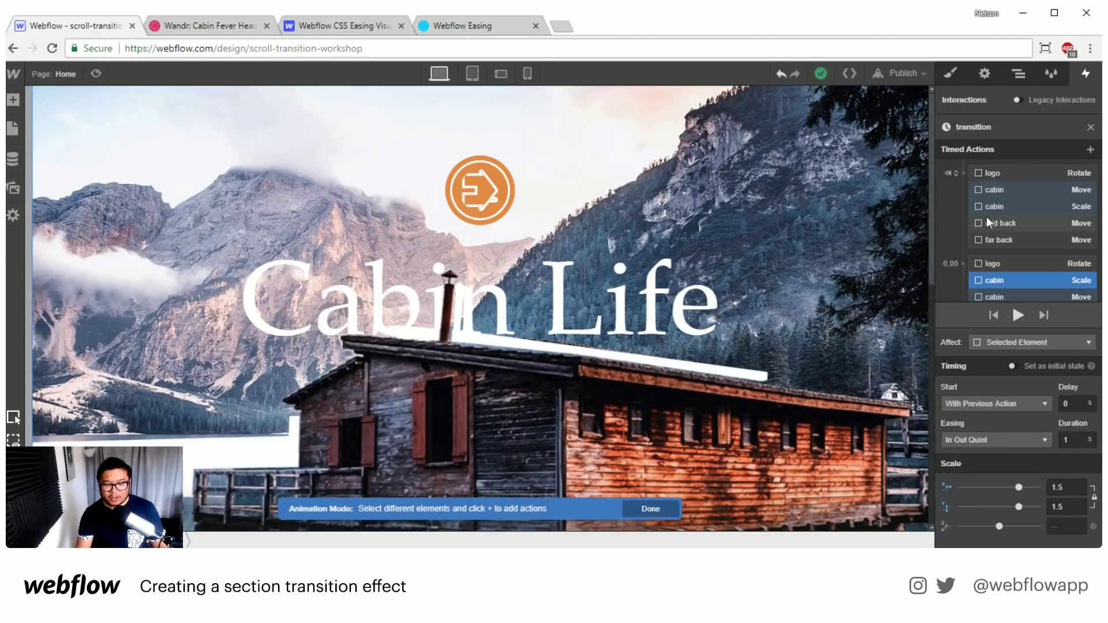
# Set the hero wrapper's background color to the dark Black swatch, #202214.
pyautogui.scroll(-6, 784, 293)
pyautogui.scroll(8, 738, 281)
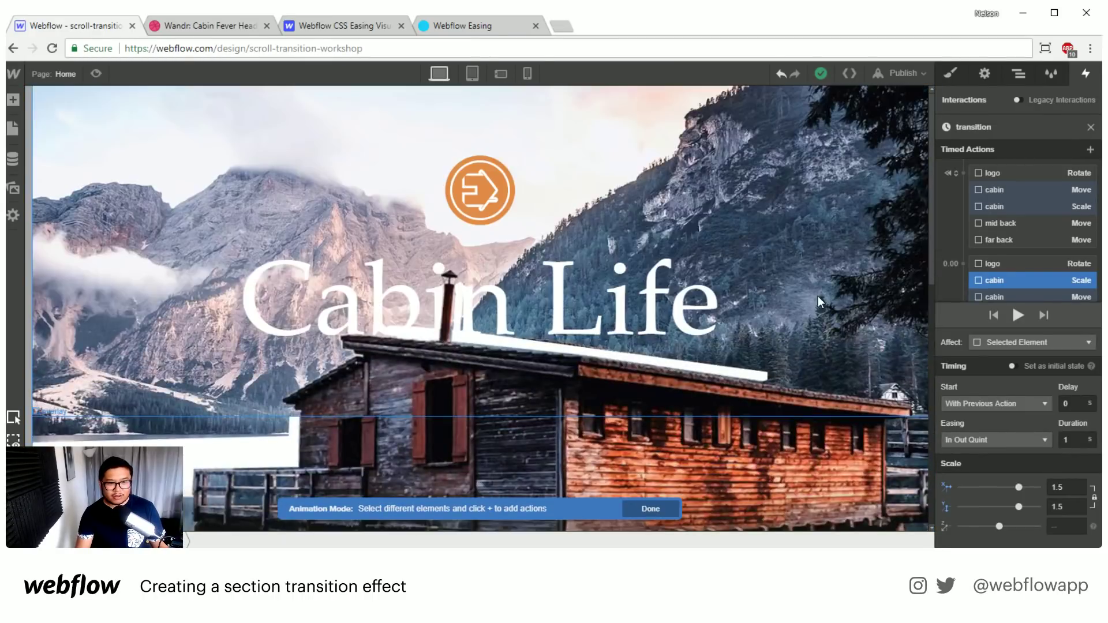
pyautogui.click(1006, 173)
pyautogui.click(1026, 74)
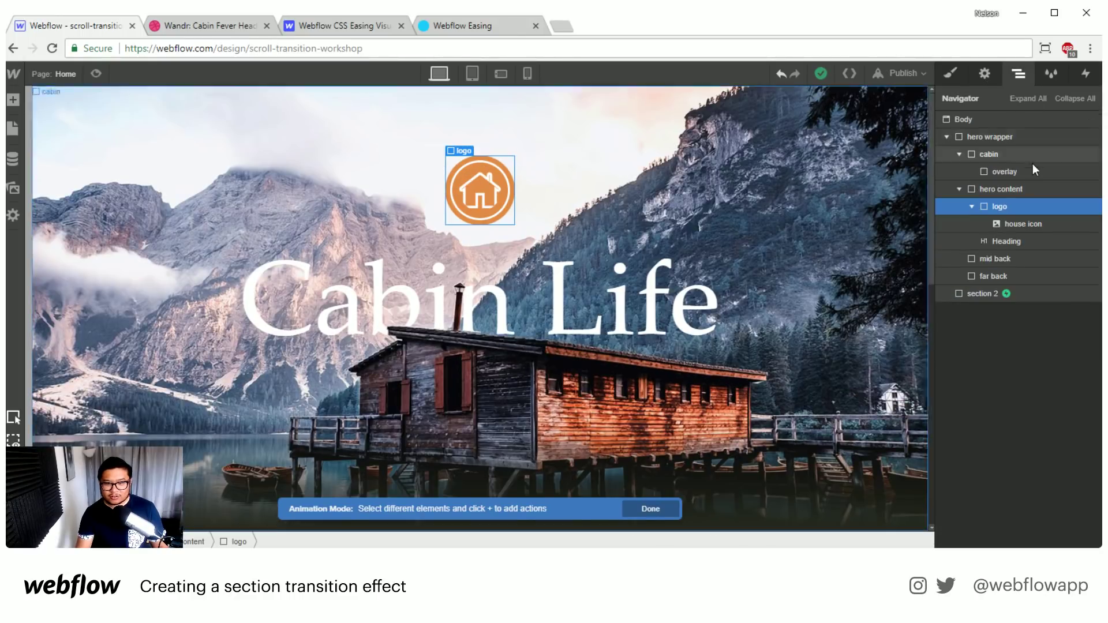
pyautogui.moveTo(998, 292)
pyautogui.click(990, 138)
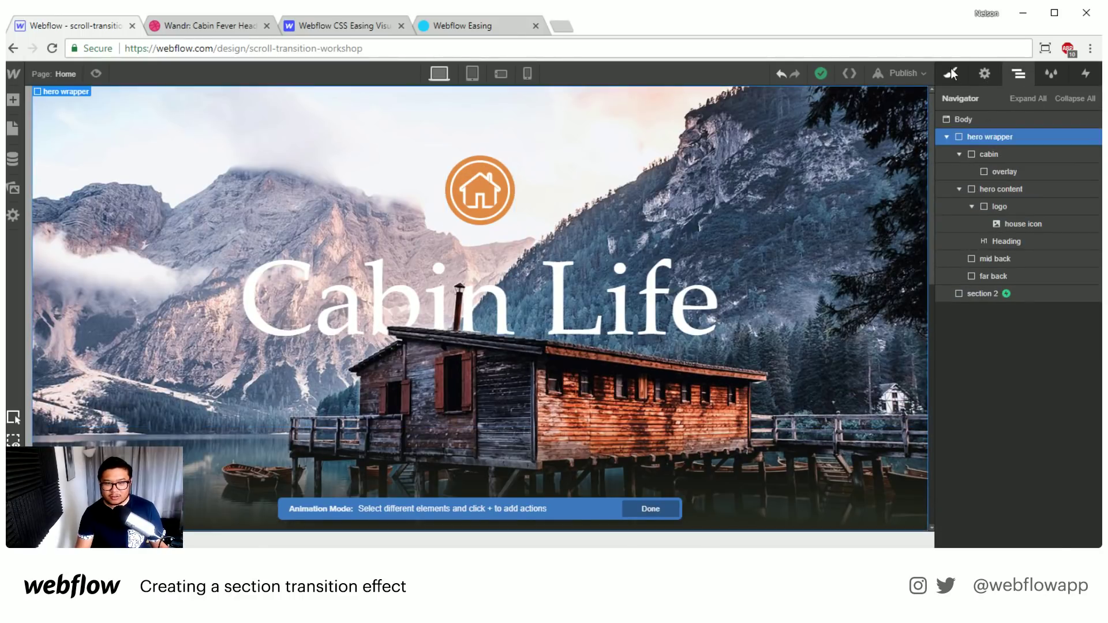
pyautogui.press('s')
pyautogui.scroll(-5, 1013, 411)
pyautogui.scroll(-5, 1001, 379)
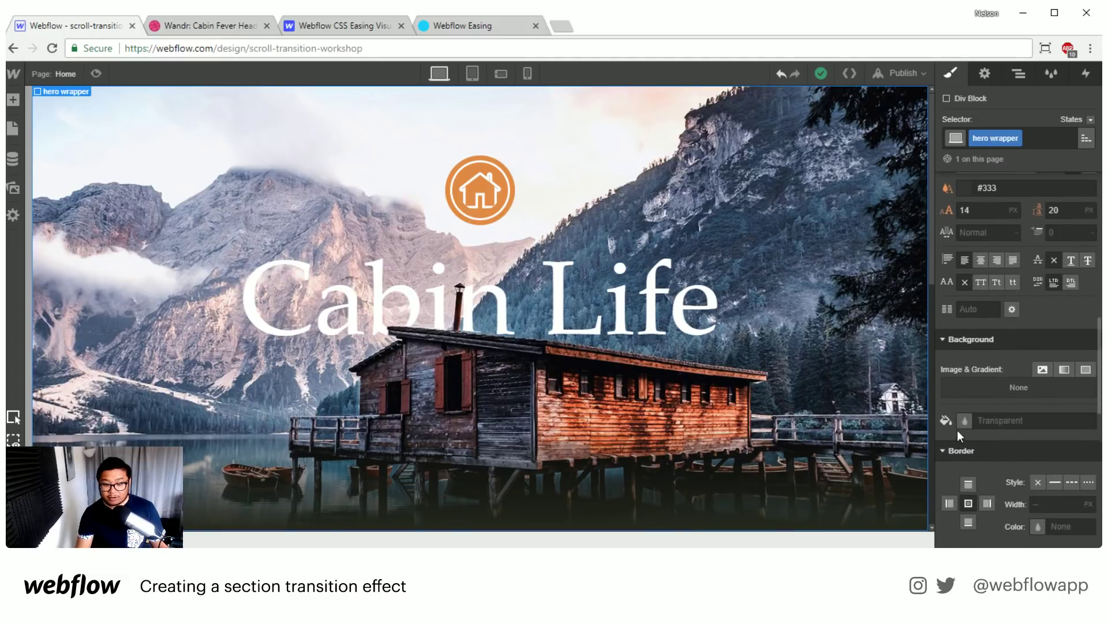
pyautogui.click(975, 421)
pyautogui.click(1018, 370)
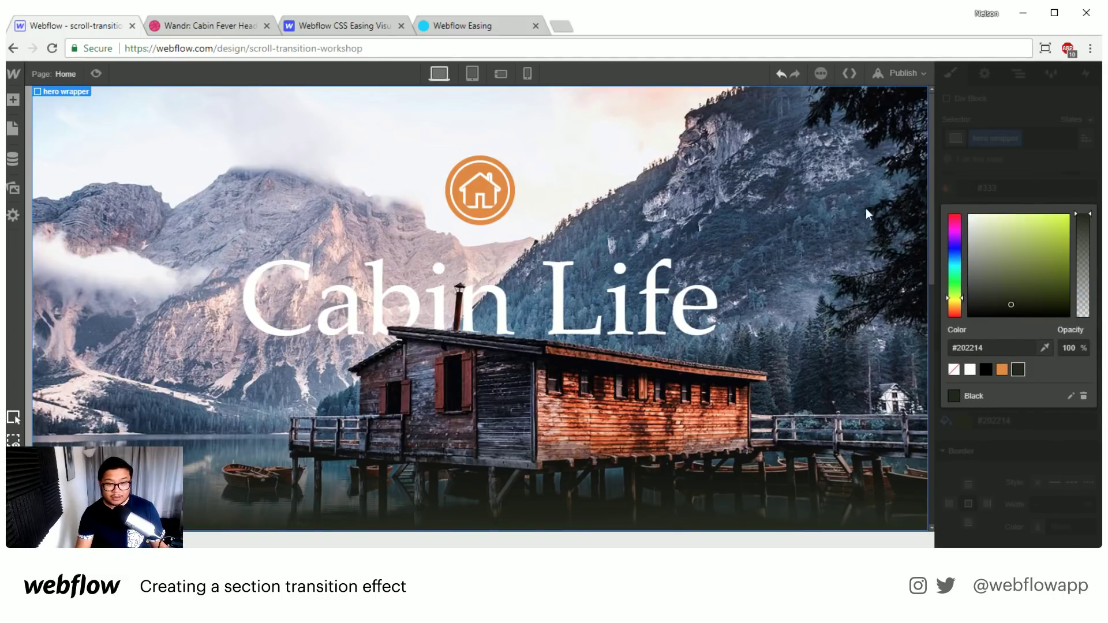
pyautogui.click(1013, 149)
# Preview the scroll transition with the hero wrapper's dark background and return to the Designer.
pyautogui.click(96, 74)
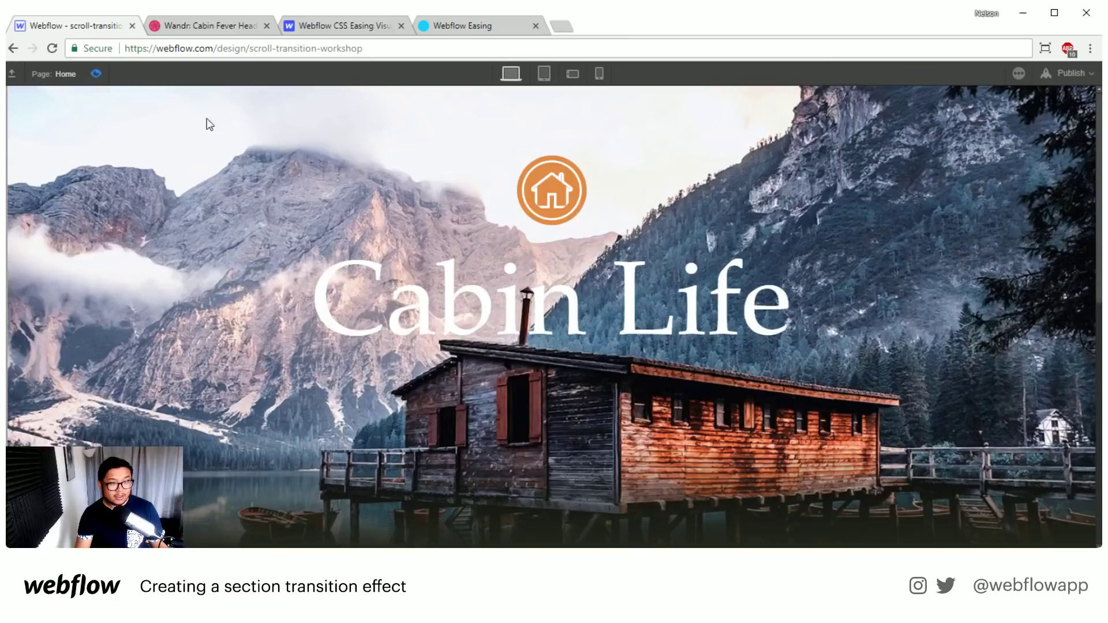
pyautogui.scroll(-10, 906, 224)
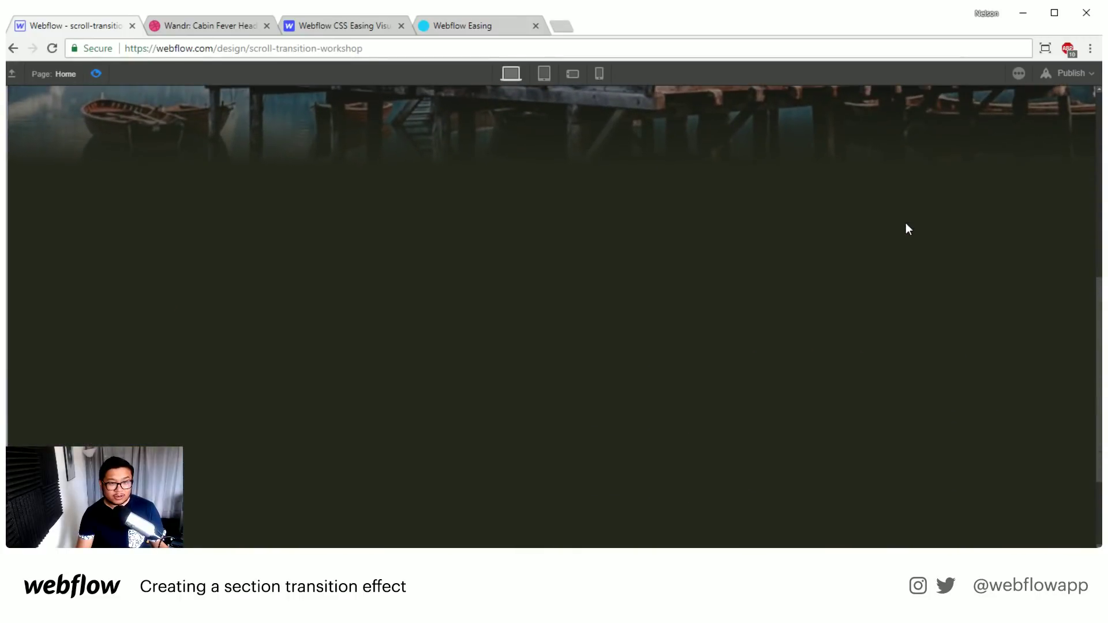
pyautogui.scroll(10, 906, 229)
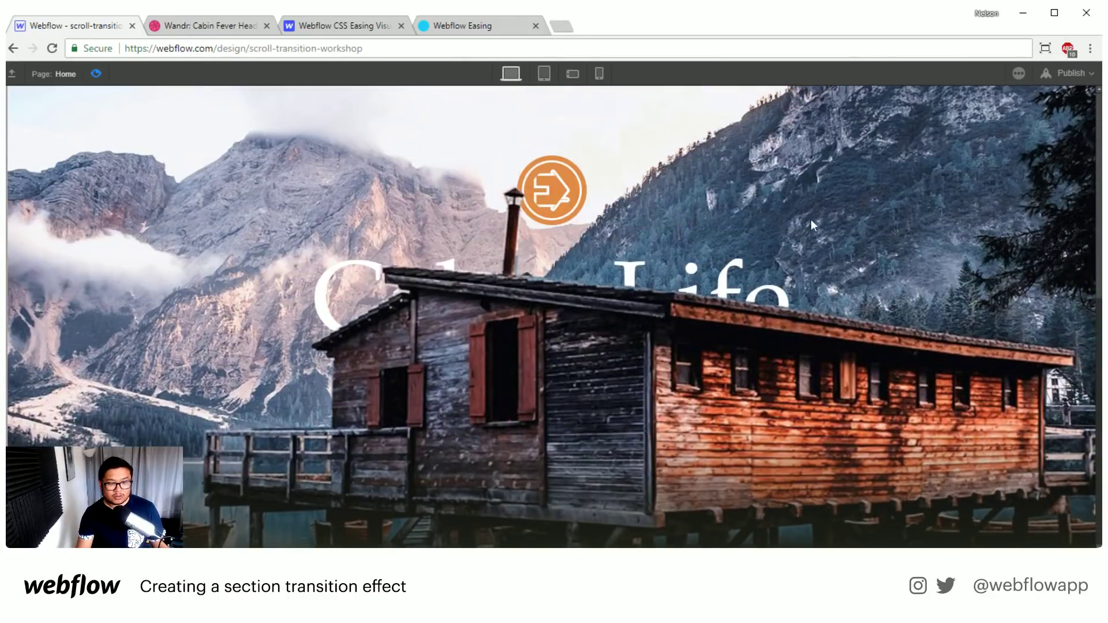
pyautogui.click(96, 73)
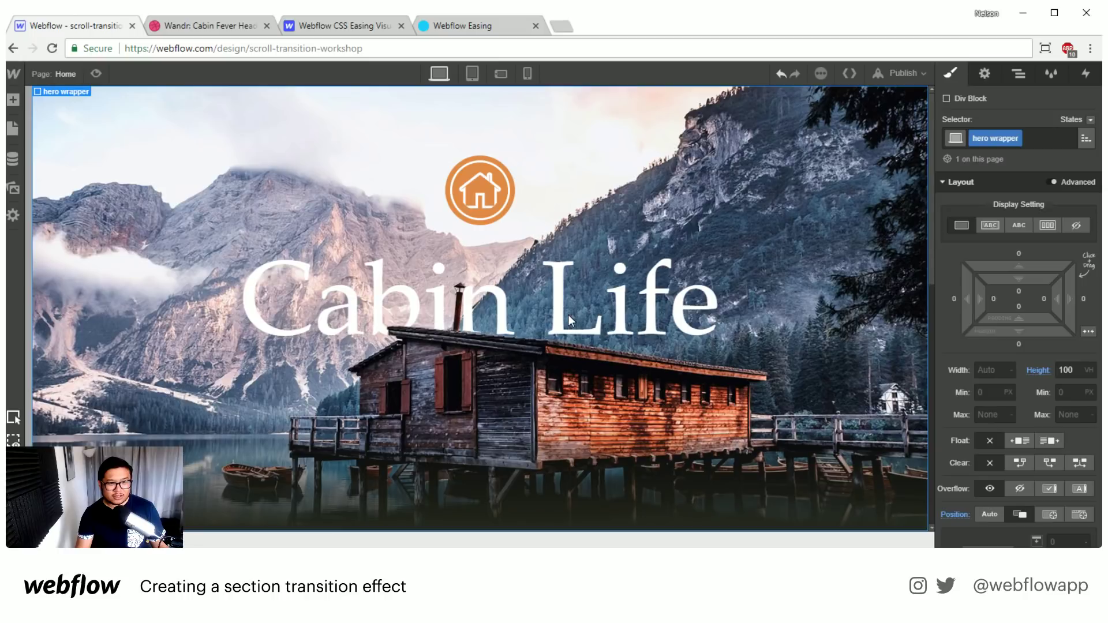
# Reopen the transition animation from section 2's Scroll Into View trigger and show its 0.00-second actions.
pyautogui.click(1085, 73)
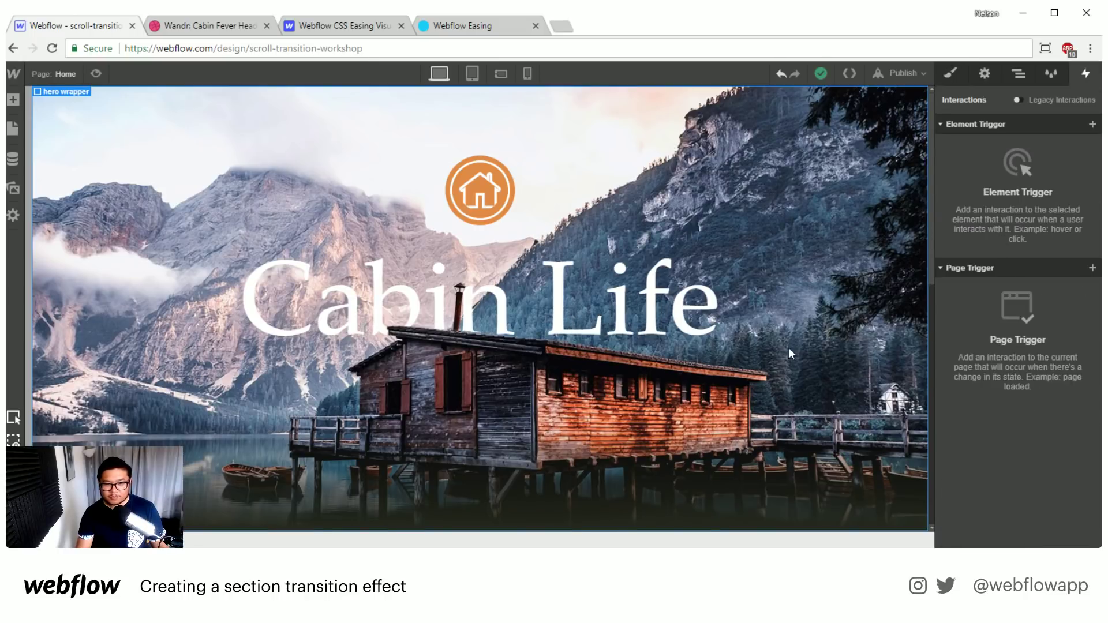
pyautogui.click(1019, 73)
pyautogui.click(1002, 281)
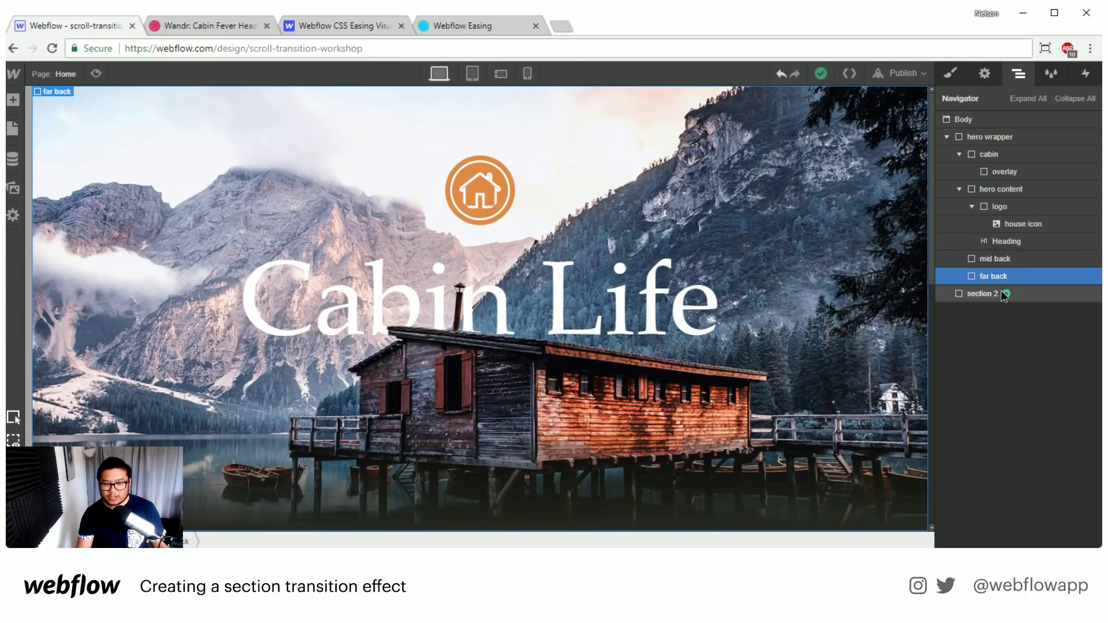
pyautogui.click(1003, 293)
pyautogui.click(1086, 73)
pyautogui.click(978, 147)
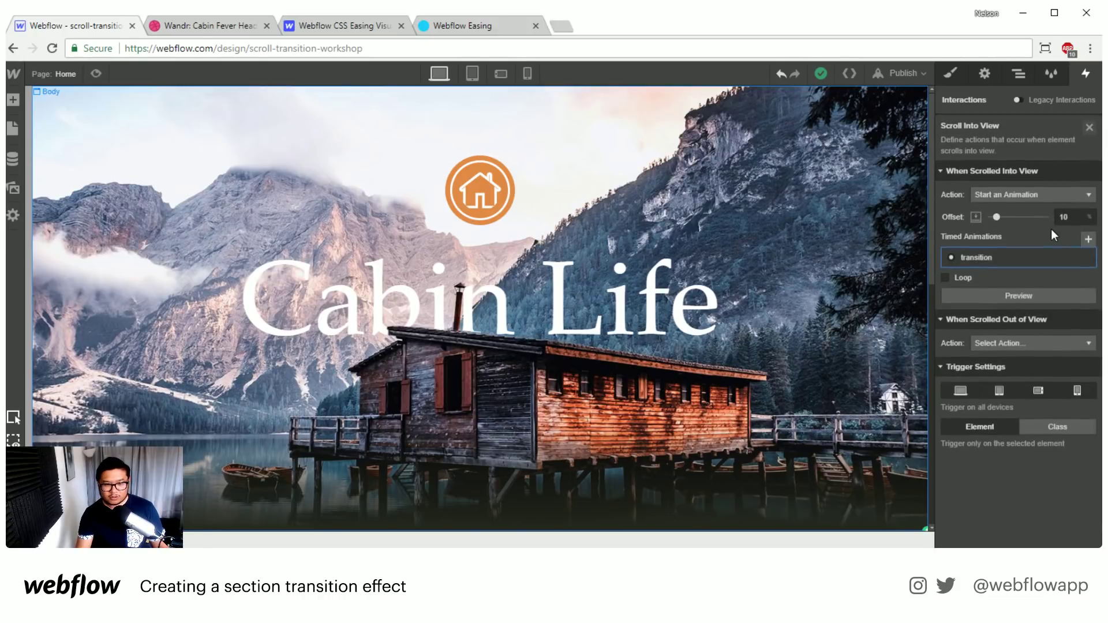
pyautogui.click(996, 258)
pyautogui.scroll(-2, 1020, 279)
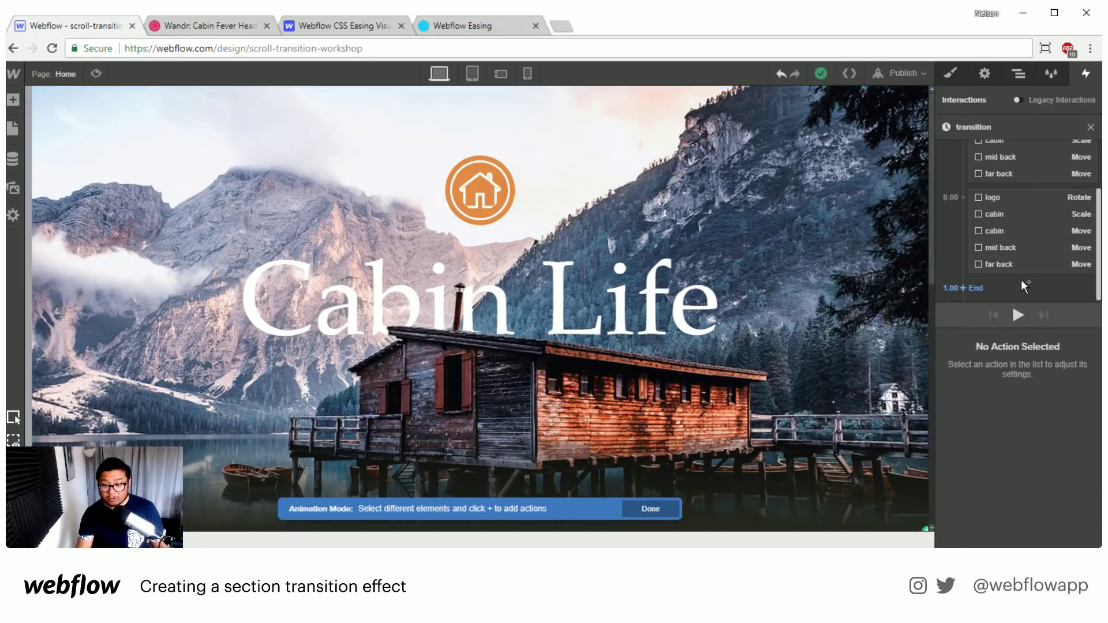
# Set the Y value of the cabin's 0.00-second Move action to -160 px.
pyautogui.click(995, 230)
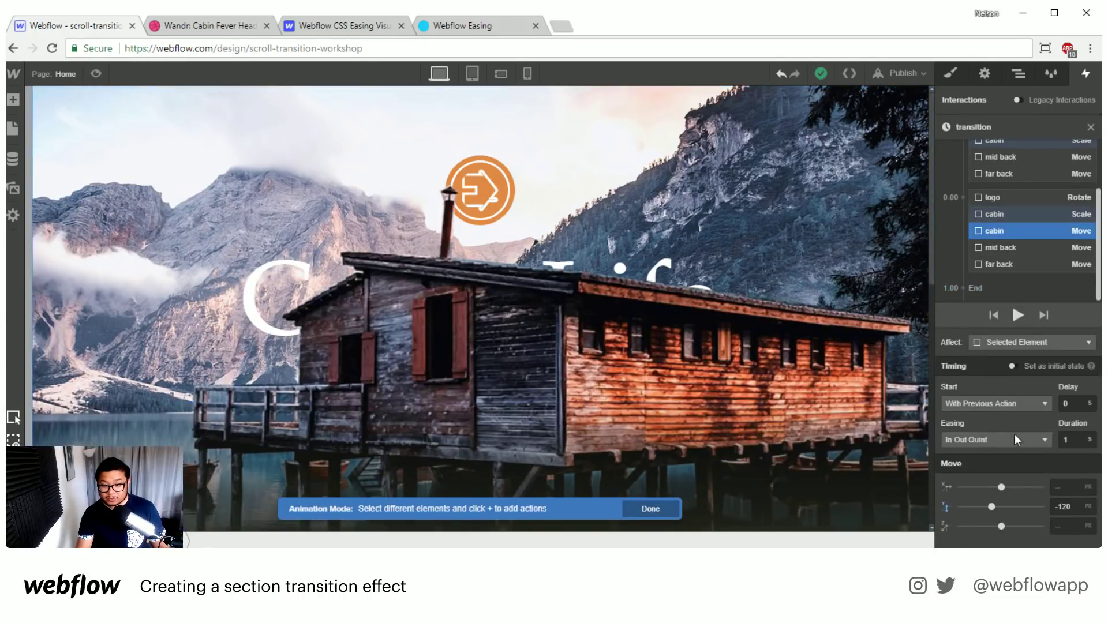
pyautogui.click(1075, 507)
pyautogui.hotkey('shift', 'Down')
pyautogui.hotkey('shift', 'Down')
pyautogui.hotkey('shift', 'Down')
pyautogui.hotkey('shift', 'Down')
pyautogui.hotkey('shift', 'Down')
pyautogui.hotkey('shift', 'Down')
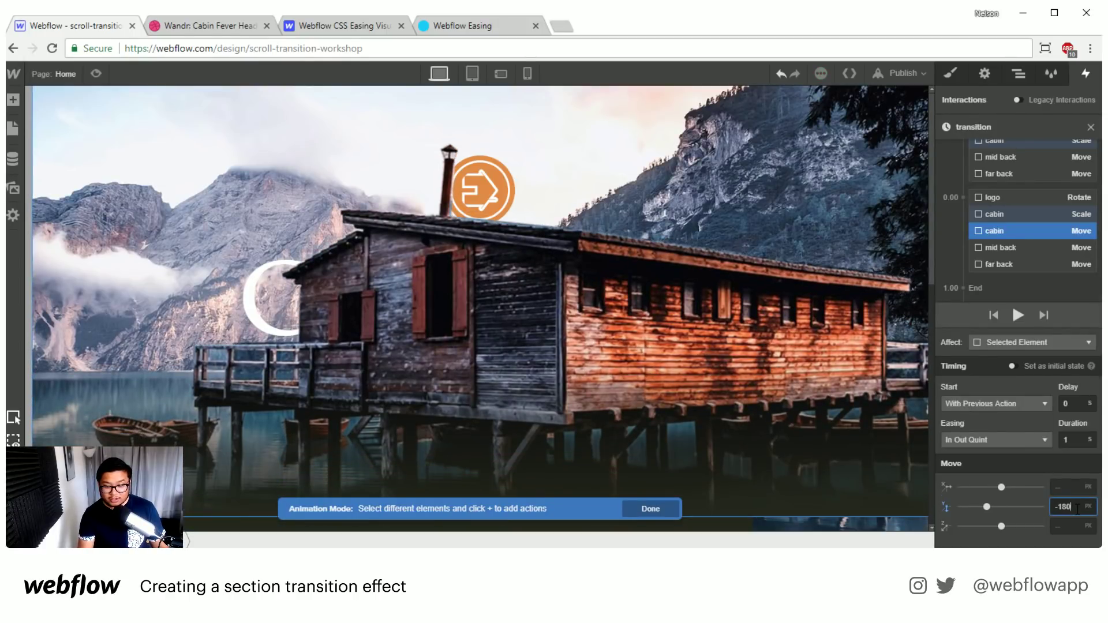
pyautogui.hotkey('shift', 'Up')
pyautogui.hotkey('shift', 'Up')
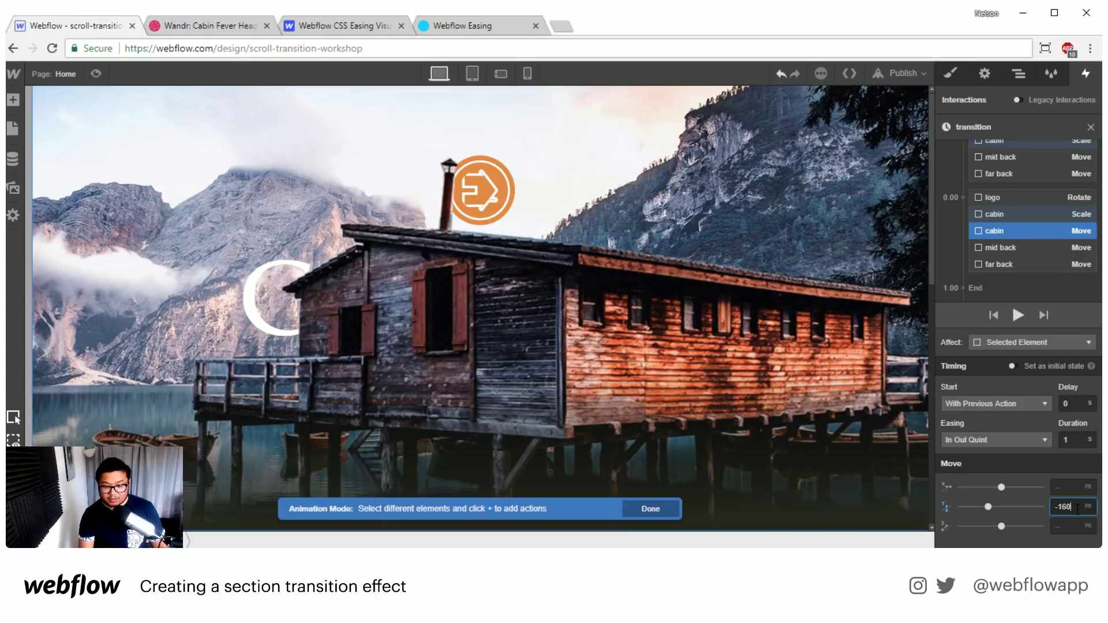
pyautogui.scroll(-2, 803, 340)
pyautogui.scroll(3, 788, 341)
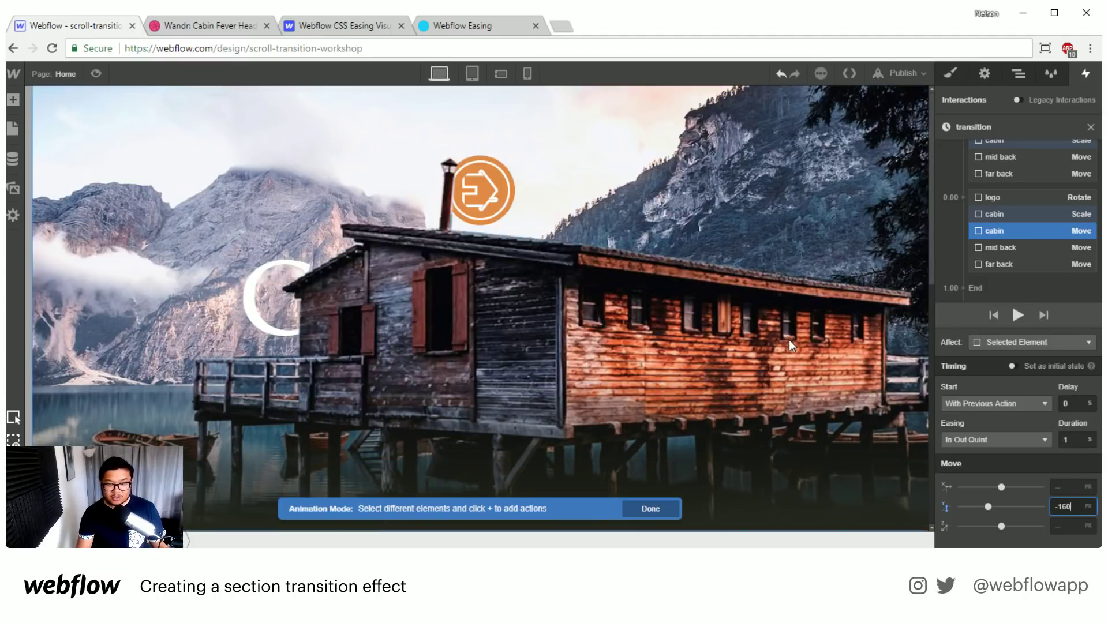
# Preview the scroll transition with the raised cabin, and return to the Designer to inspect section 2.
pyautogui.click(97, 73)
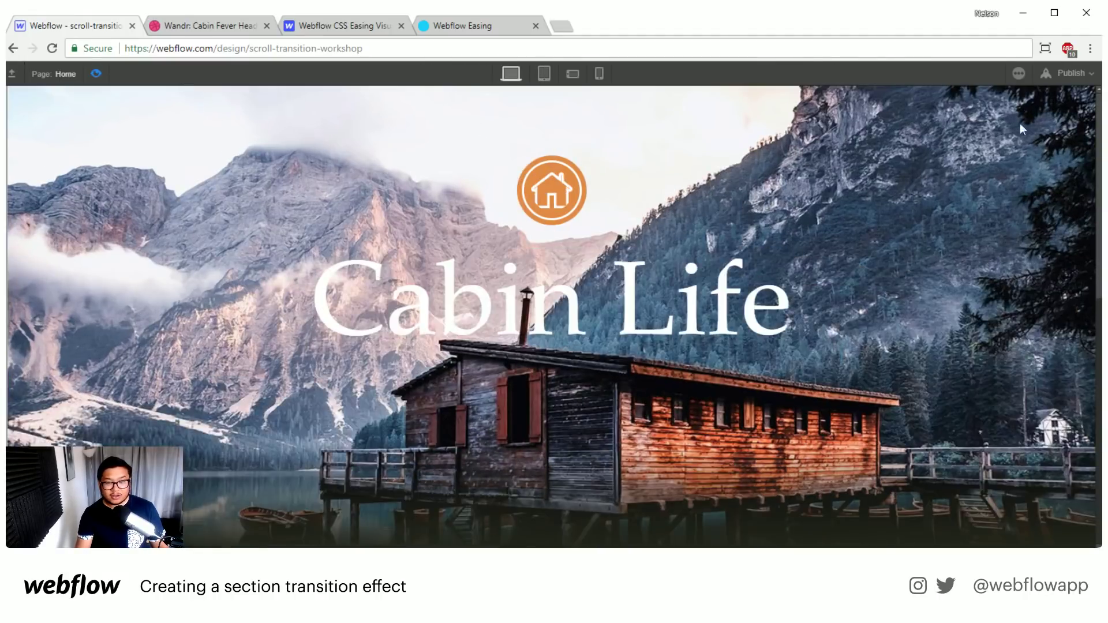
pyautogui.moveTo(1098, 103); pyautogui.dragTo(1098, 344)
pyautogui.scroll(15, 554, 315)
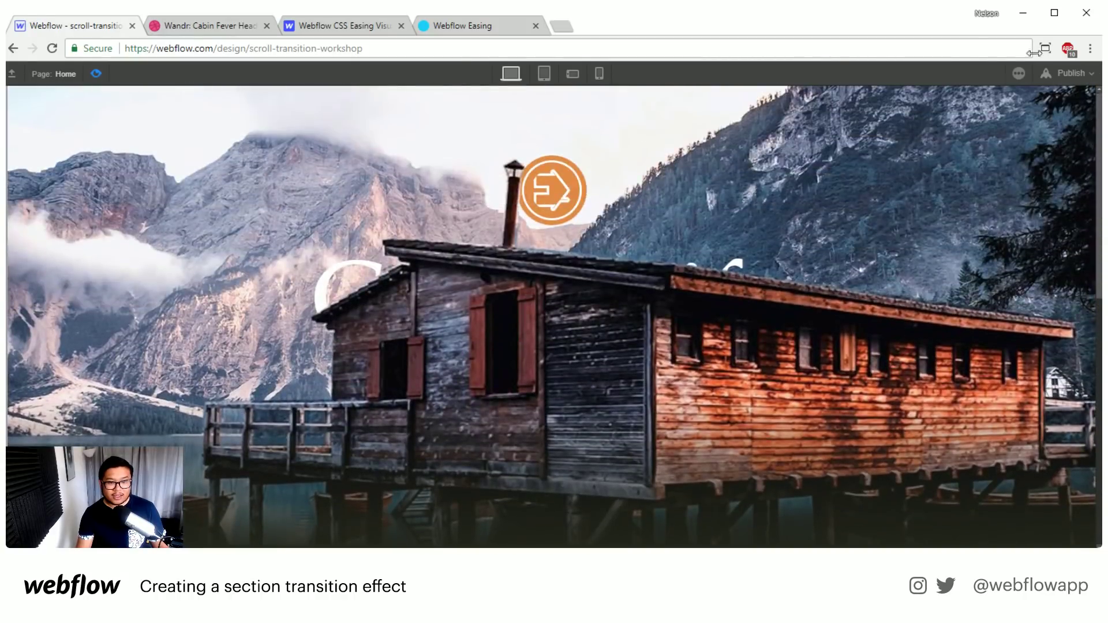
pyautogui.click(96, 75)
pyautogui.scroll(-8, 578, 362)
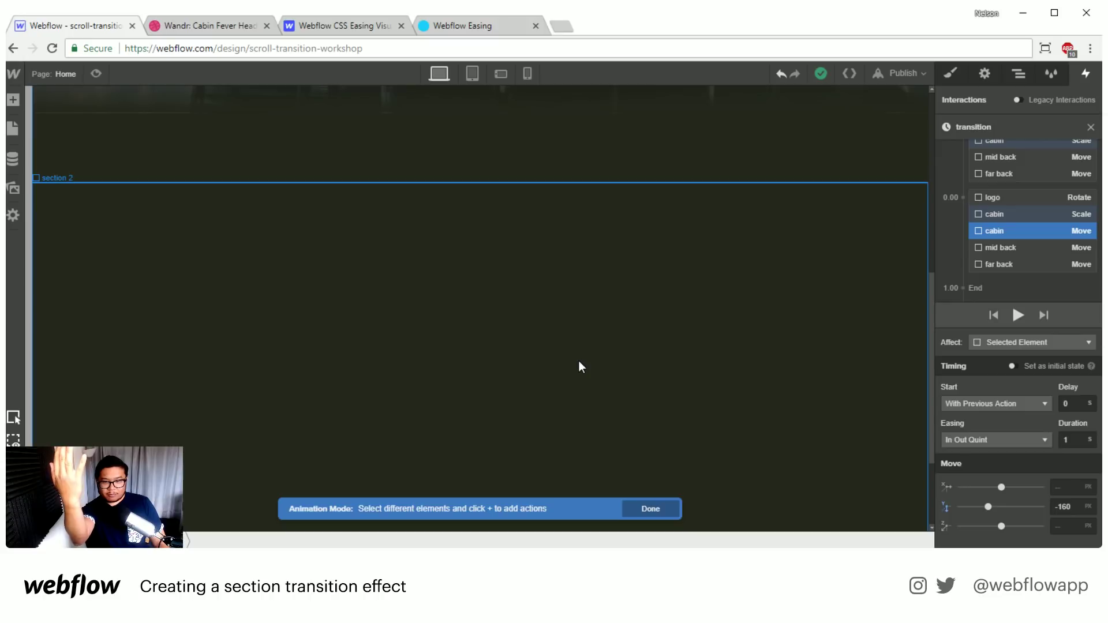
# Set section 2's When Scrolled Out of View action to Start an Animation and duplicate the transition animation there.
pyautogui.scroll(-1, 579, 361)
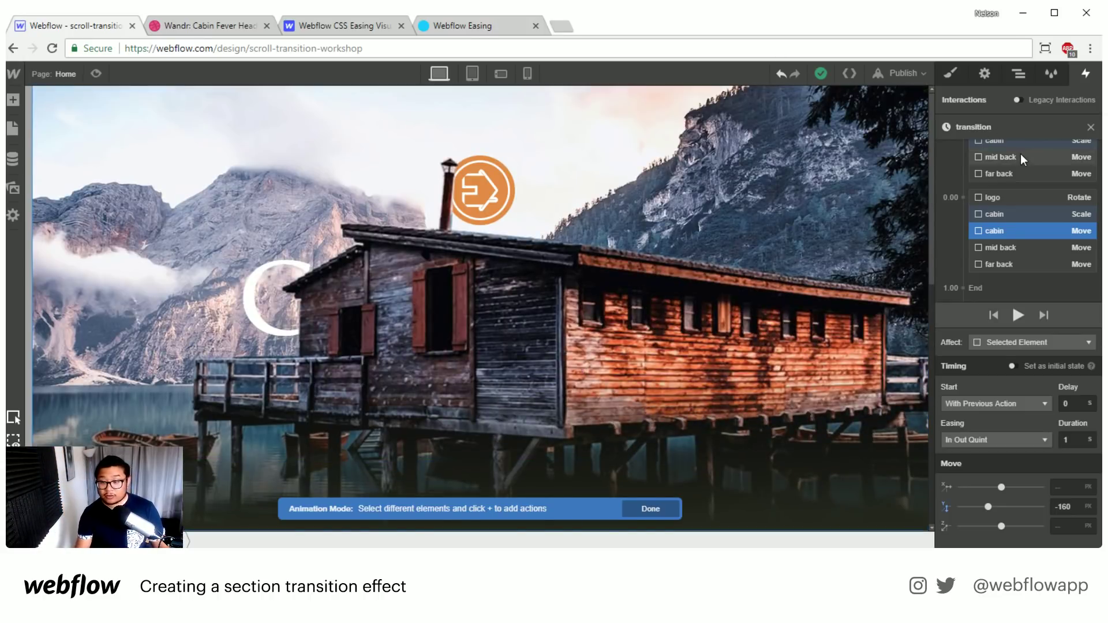
pyautogui.click(1090, 128)
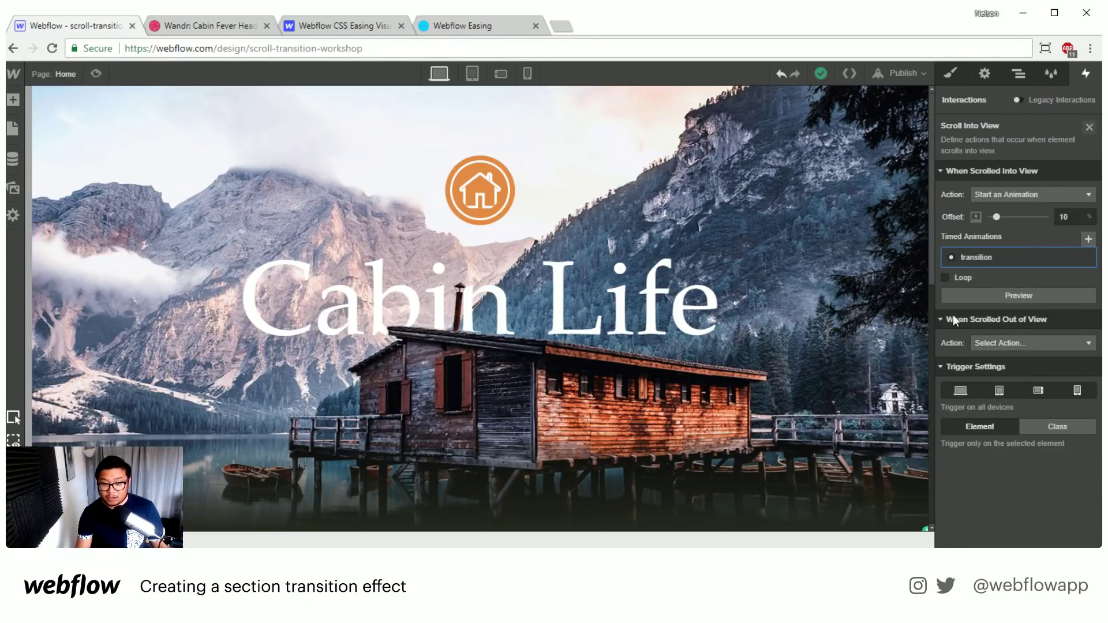
pyautogui.click(1011, 344)
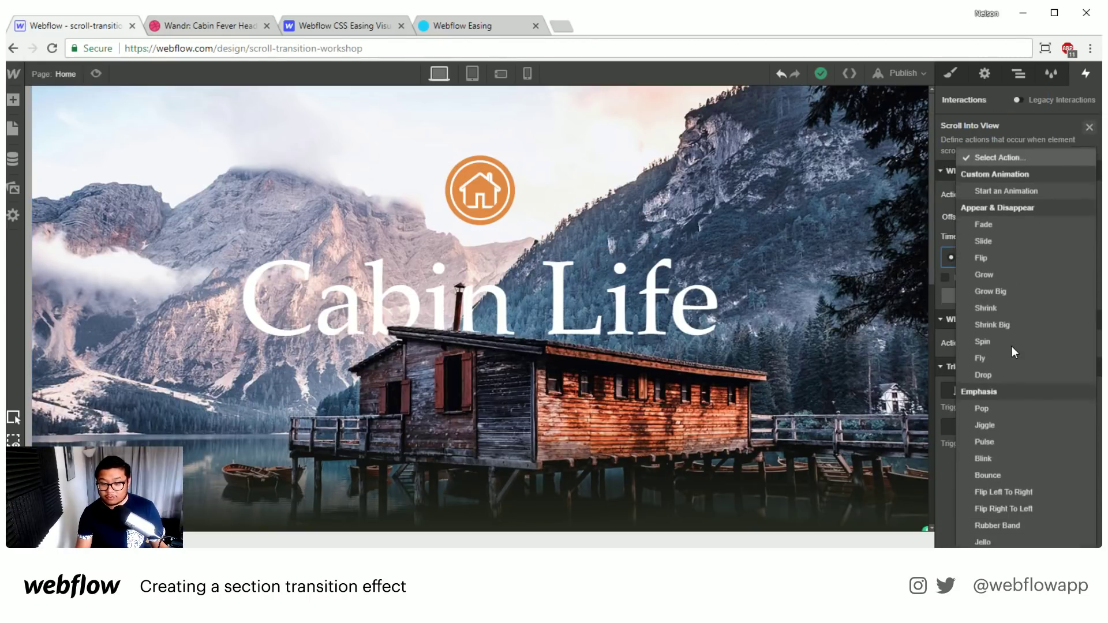
pyautogui.click(1006, 190)
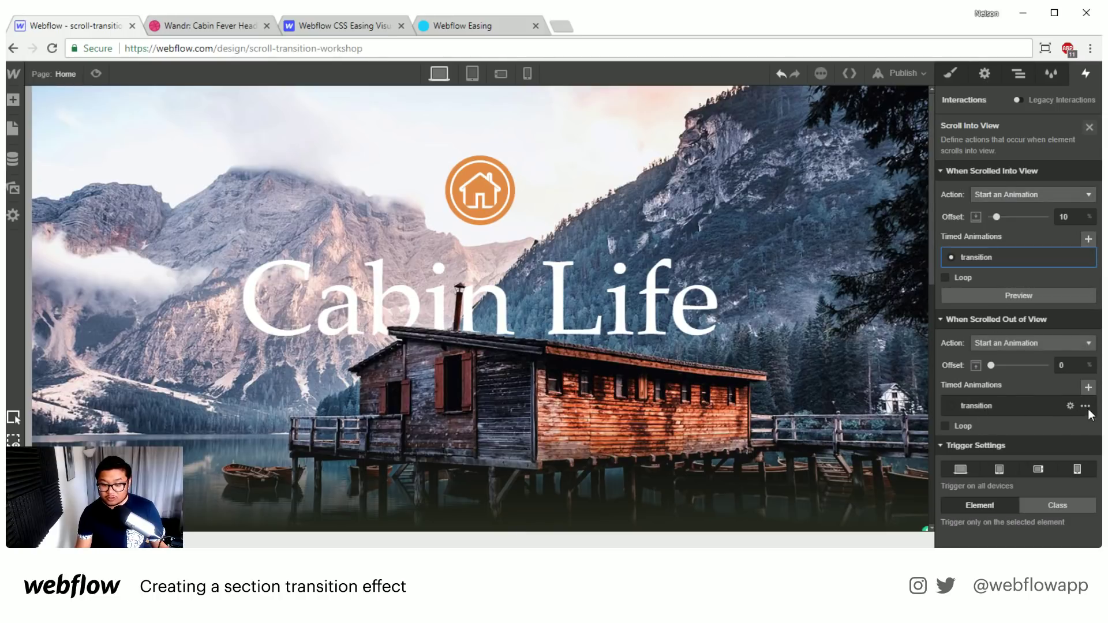
pyautogui.click(1086, 406)
pyautogui.click(1068, 458)
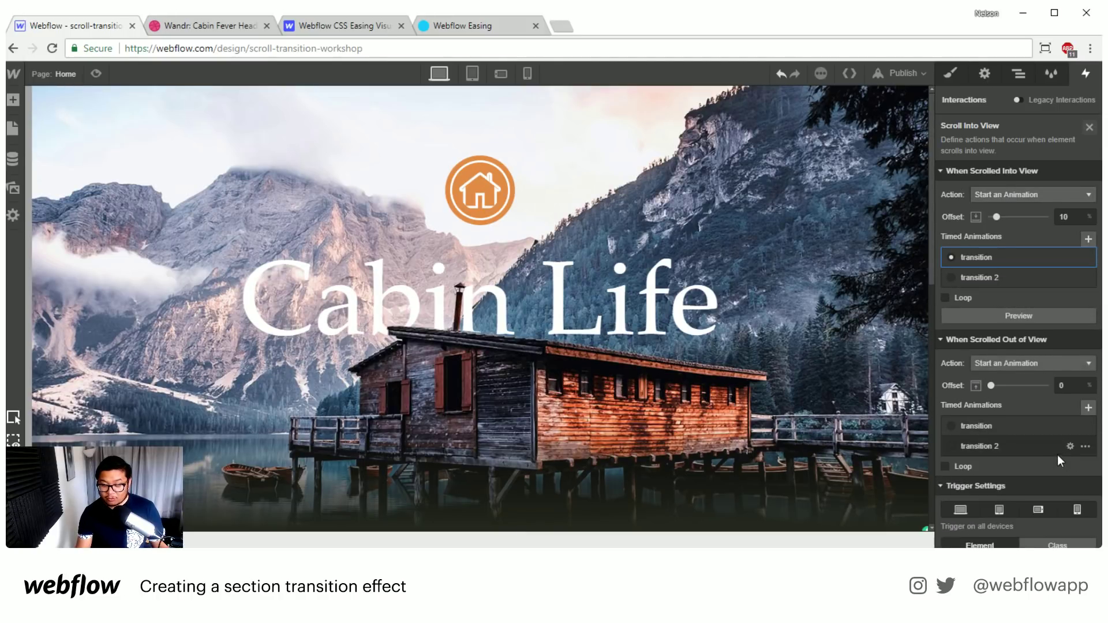
# Assign the duplicated animation to the scrolled-out-of-view trigger and rename it "transition out".
pyautogui.click(988, 446)
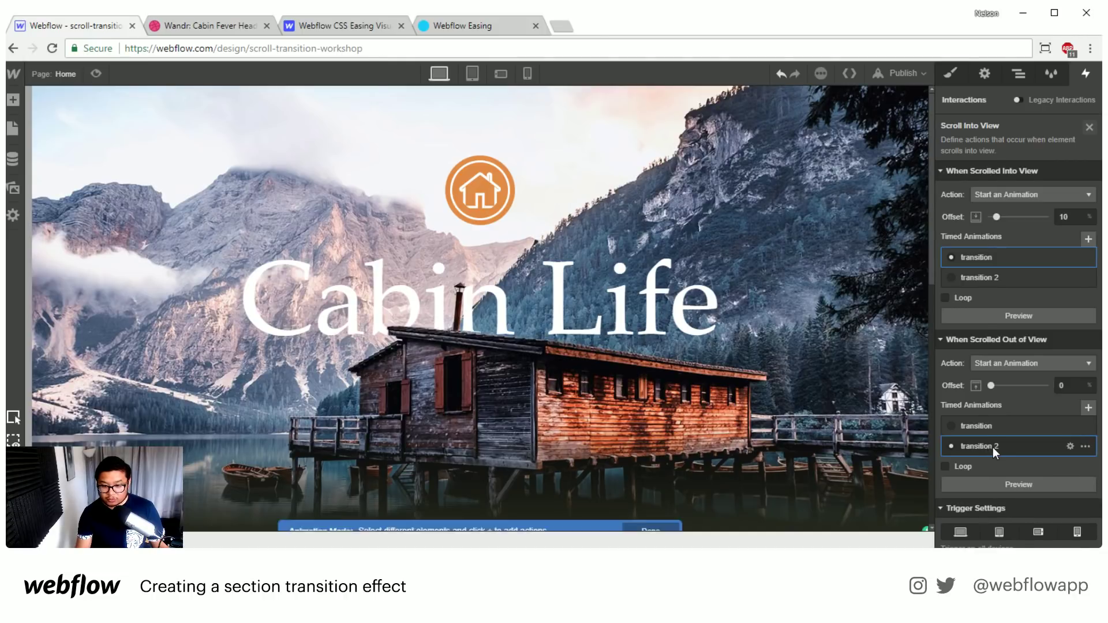
pyautogui.click(993, 448)
pyautogui.click(999, 124)
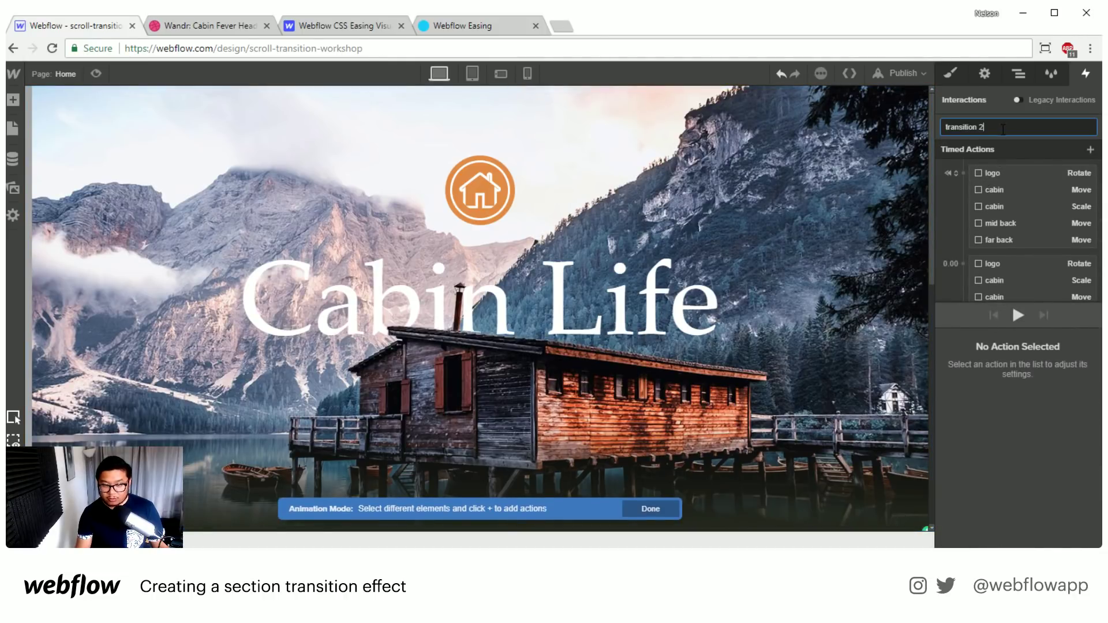
pyautogui.write('out')
pyautogui.press('Return')
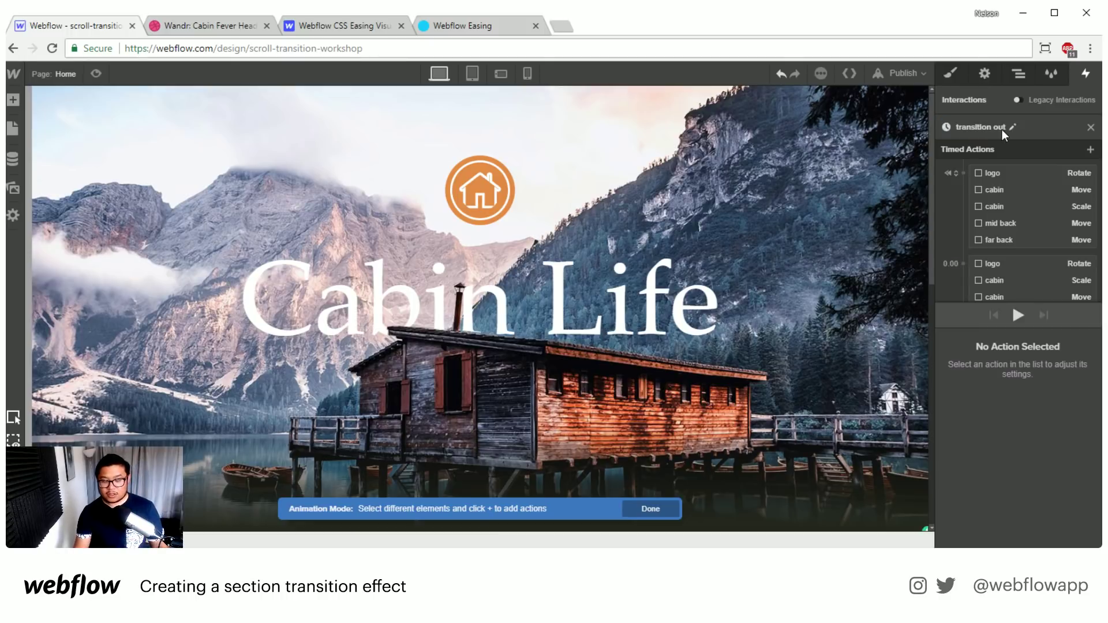
# Delete all the 0.00-second actions, from logo Rotate to far back Move, from the transition out animation.
pyautogui.click(1012, 267)
pyautogui.scroll(-2, 1030, 271)
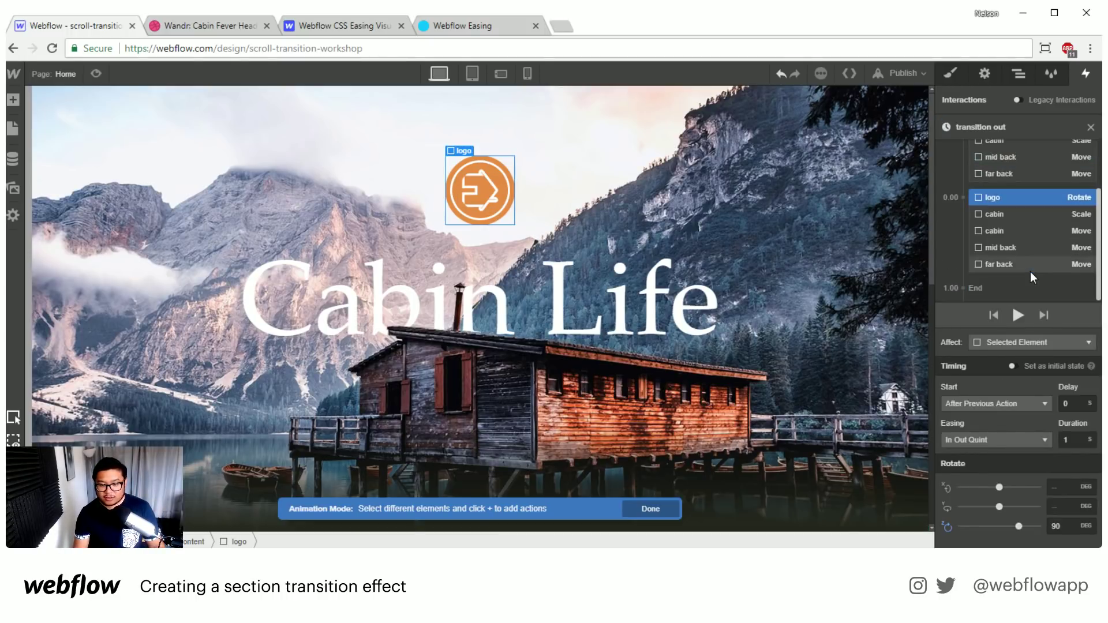
pyautogui.keyDown('shift'); pyautogui.click(1001, 266); pyautogui.keyUp('shift')
pyautogui.press('Delete')
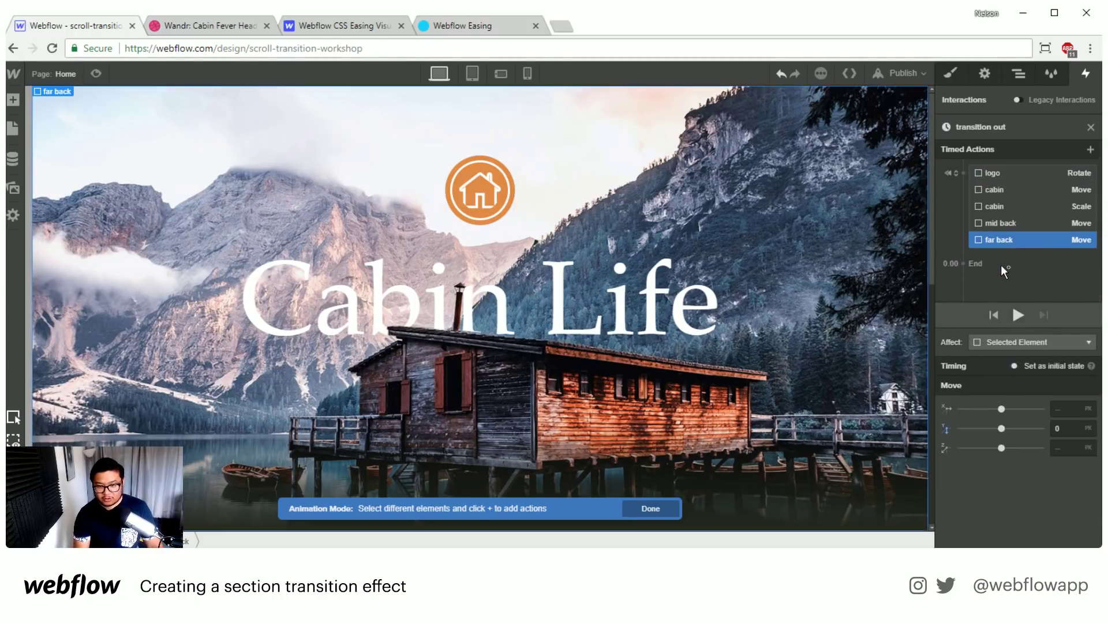
# Turn off initial state for all remaining transition out actions and give them In Out Quint easing and a 1-second duration.
pyautogui.keyDown('shift'); pyautogui.click(992, 175); pyautogui.keyUp('shift')
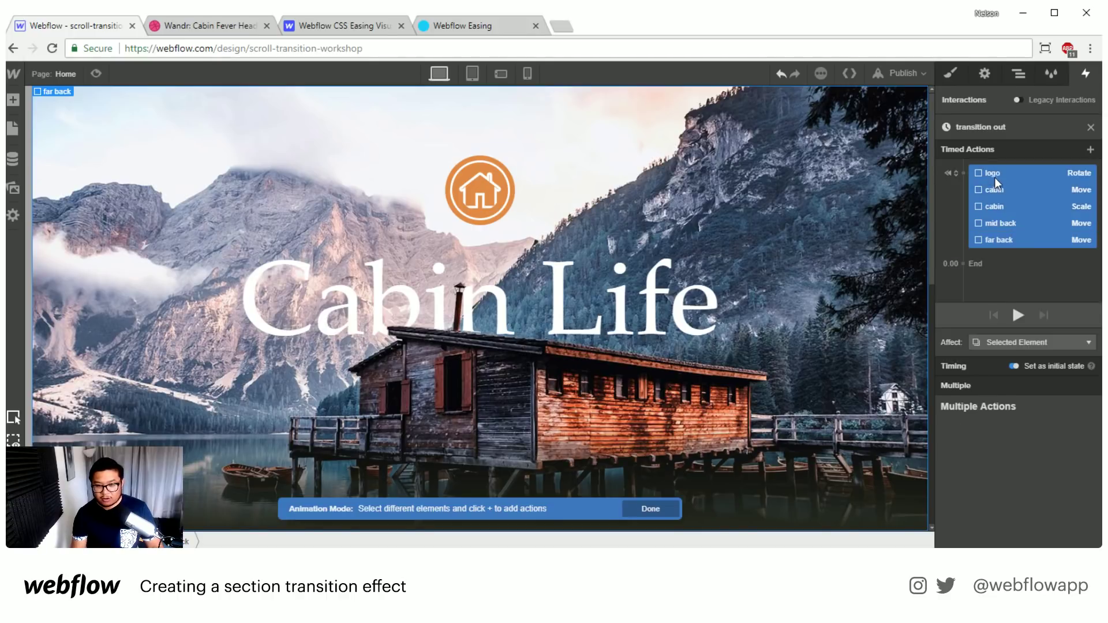
pyautogui.click(1014, 366)
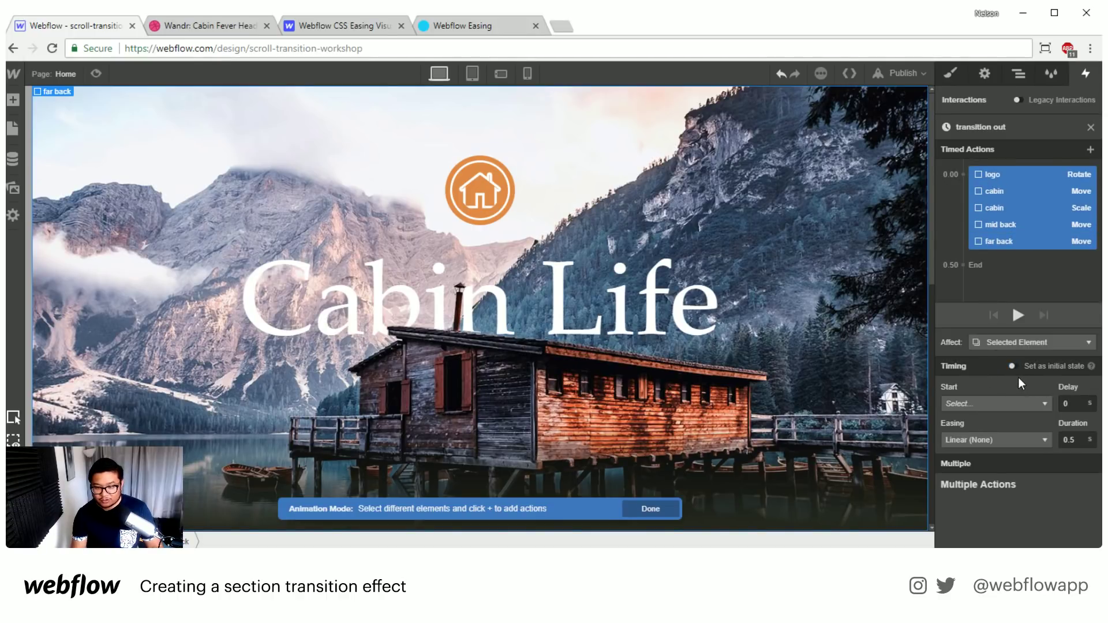
pyautogui.click(1017, 440)
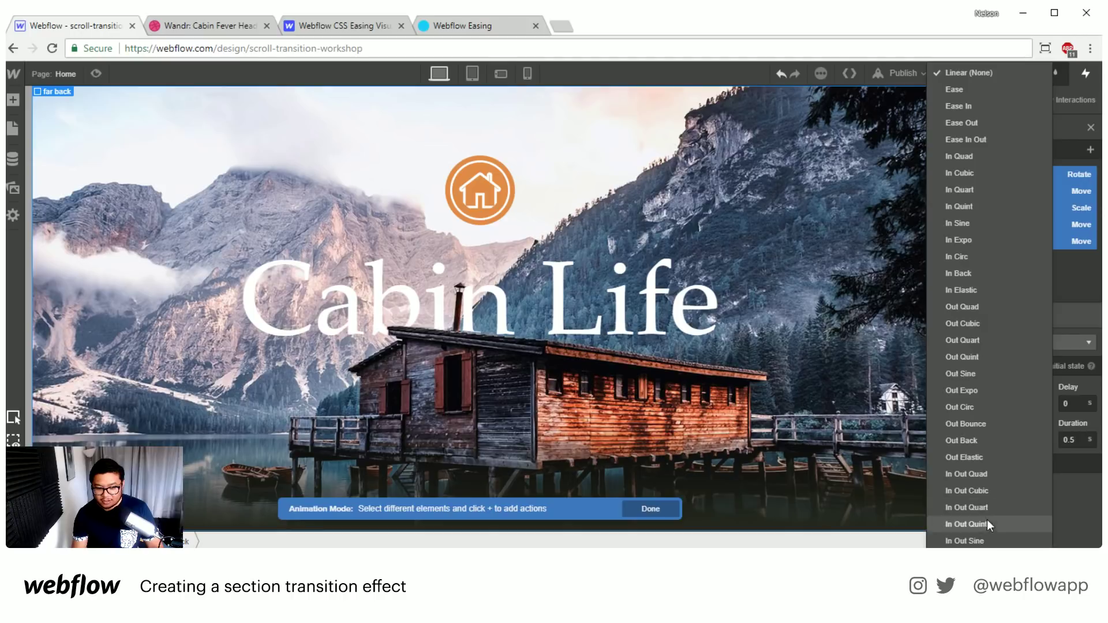
pyautogui.click(997, 508)
pyautogui.doubleClick(1079, 442)
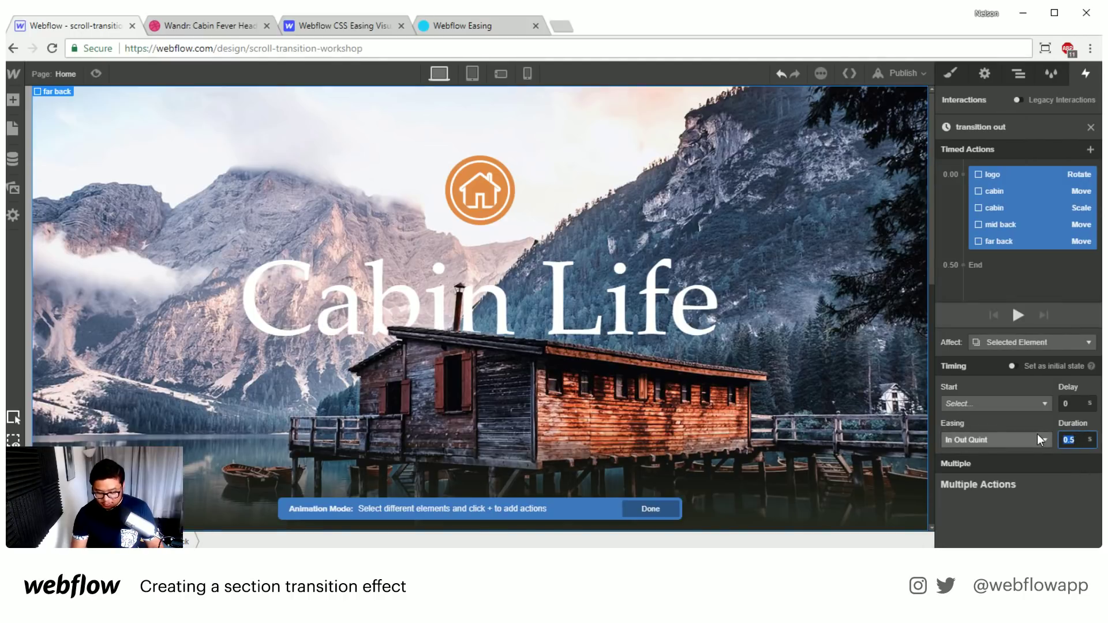
pyautogui.write('1')
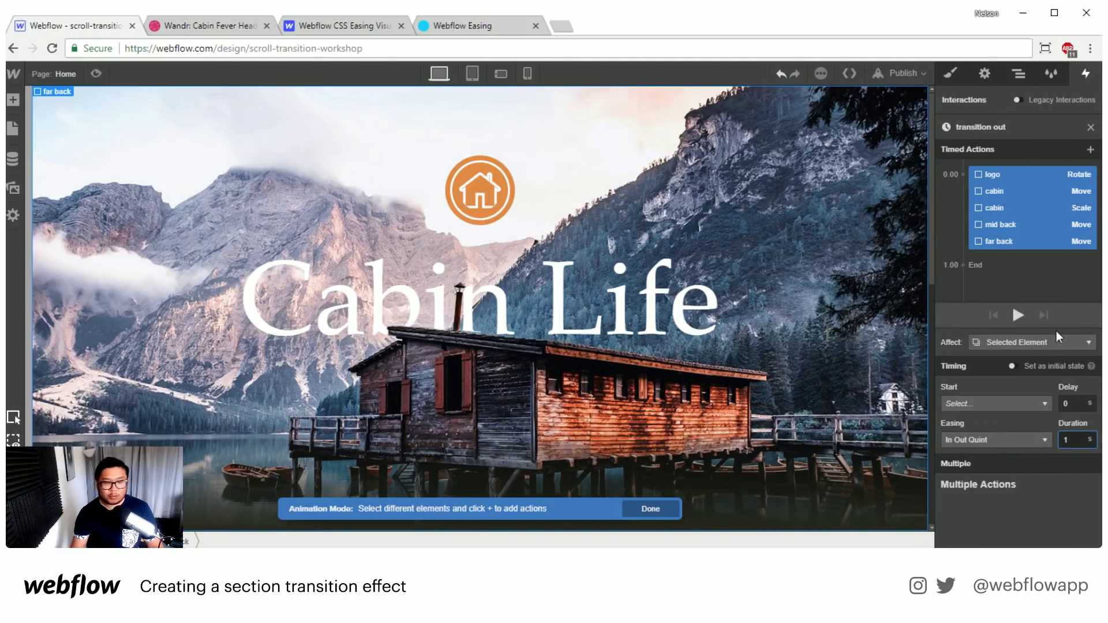
# Preview the page, scrolling between the hero and section 2 to test the transition out animation, and return to the Designer.
pyautogui.click(97, 73)
pyautogui.scroll(-2, 1100, 151)
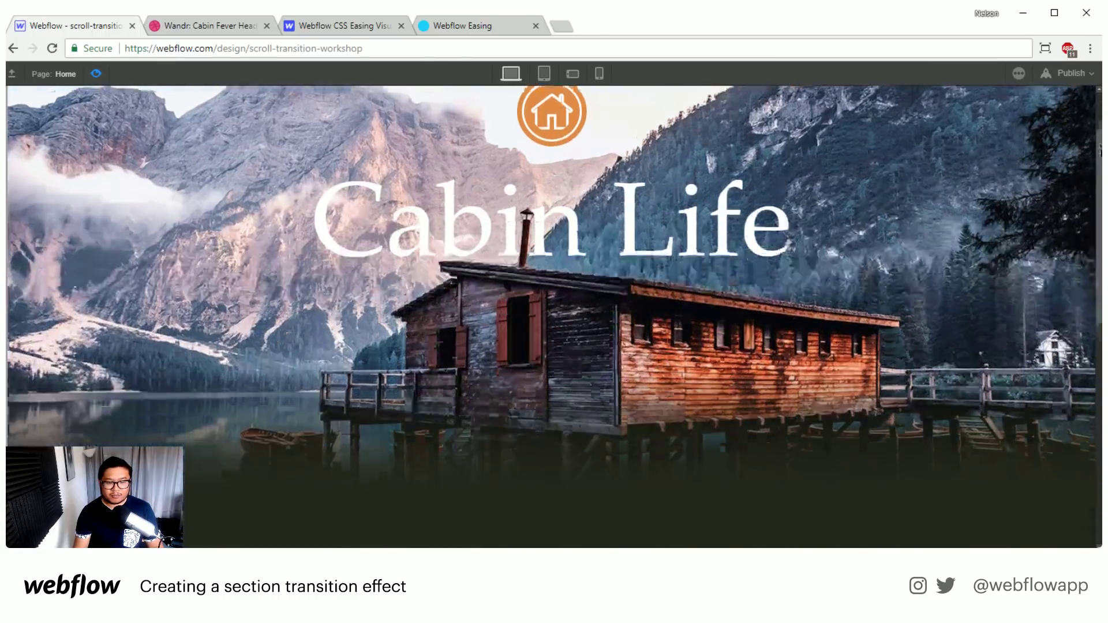
pyautogui.scroll(-5, 1100, 151)
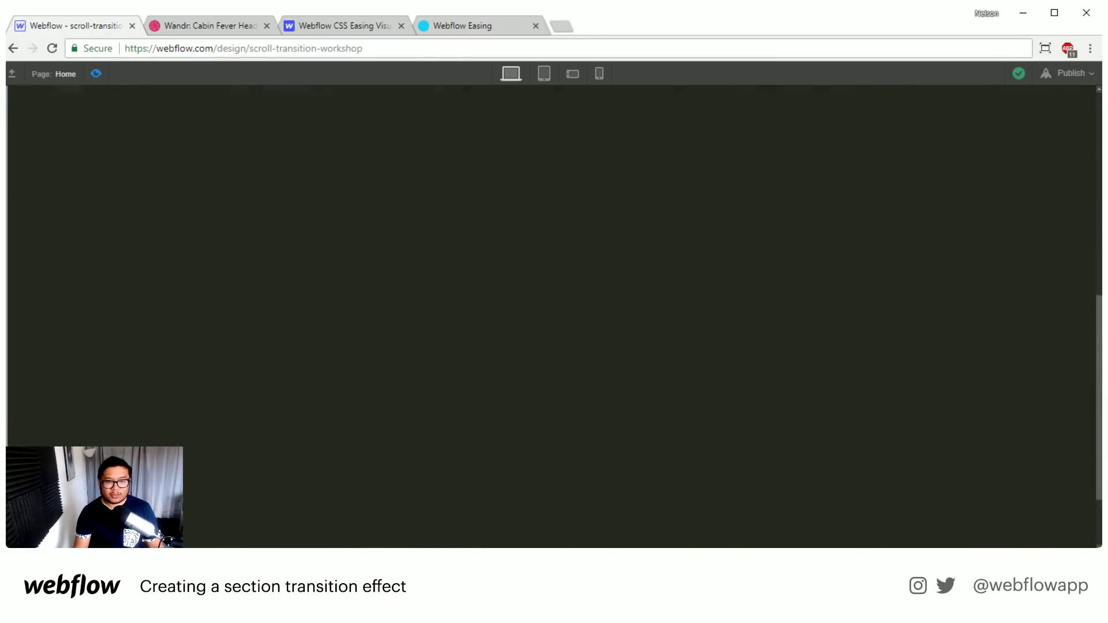
pyautogui.scroll(5, 554, 316)
pyautogui.scroll(-5, 554, 316)
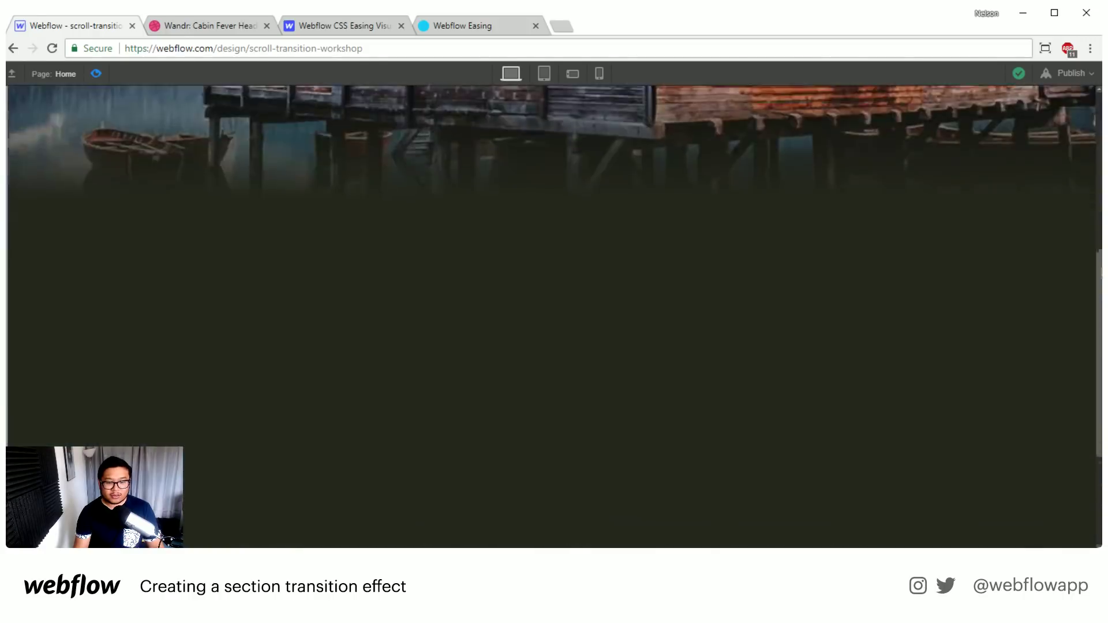
pyautogui.scroll(5, 554, 317)
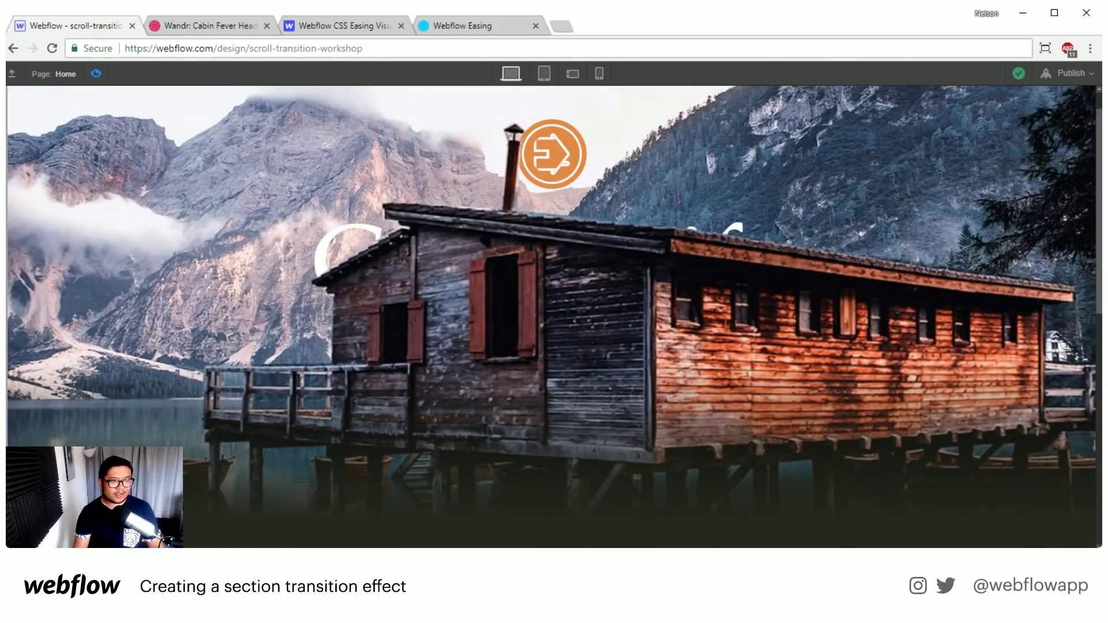
pyautogui.click(105, 73)
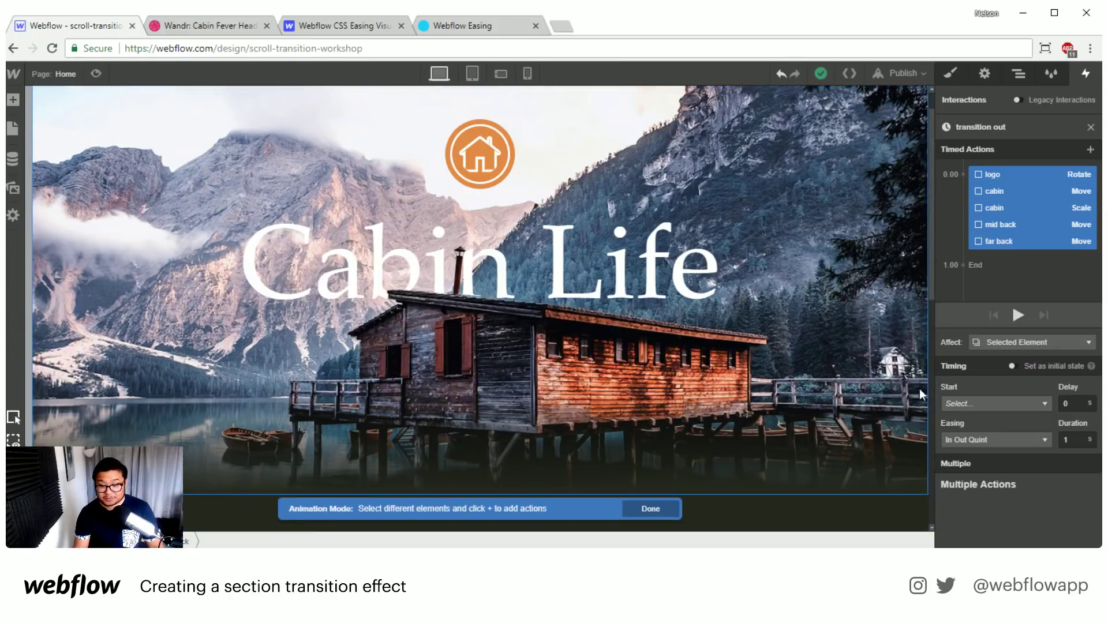
# Set the When Scrolled Out of View offset of section 2's trigger to 95%.
pyautogui.click(1090, 127)
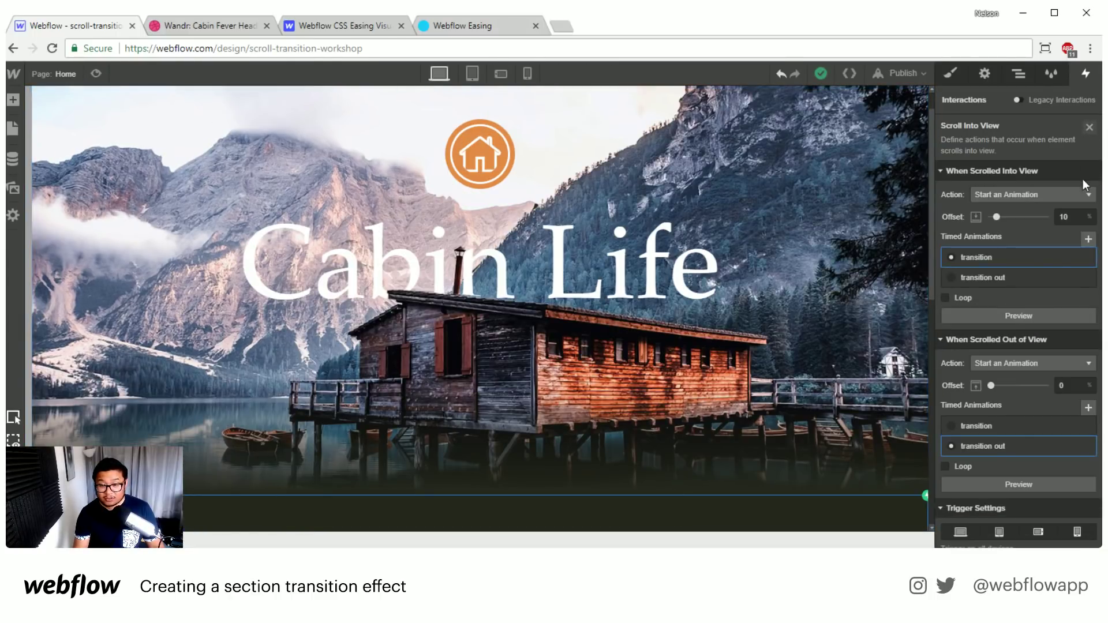
pyautogui.click(1072, 384)
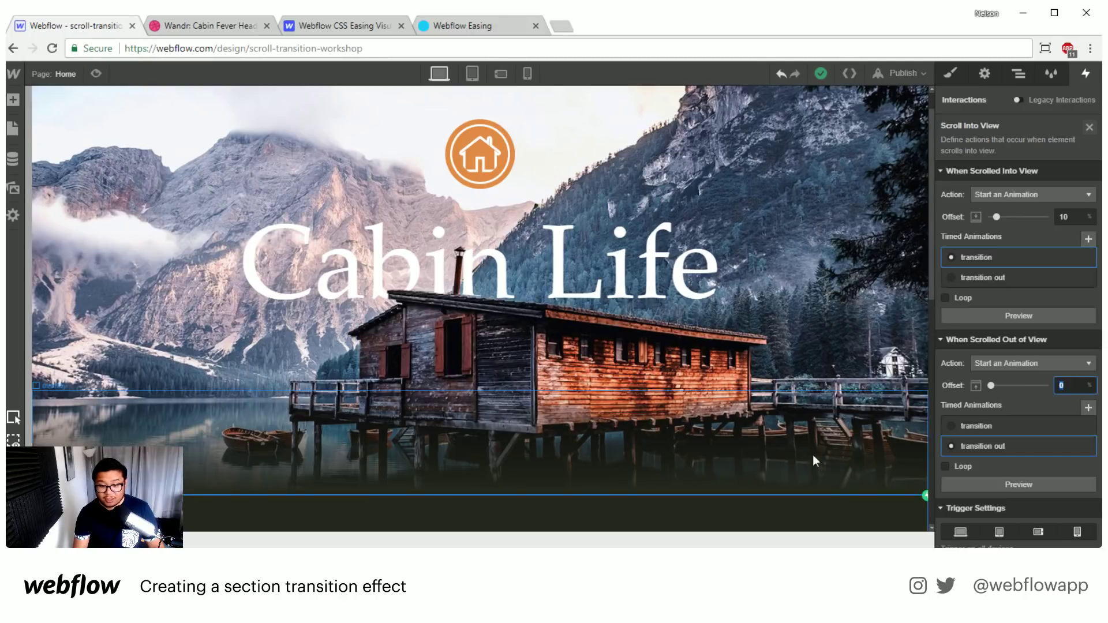
pyautogui.scroll(-5, 812, 454)
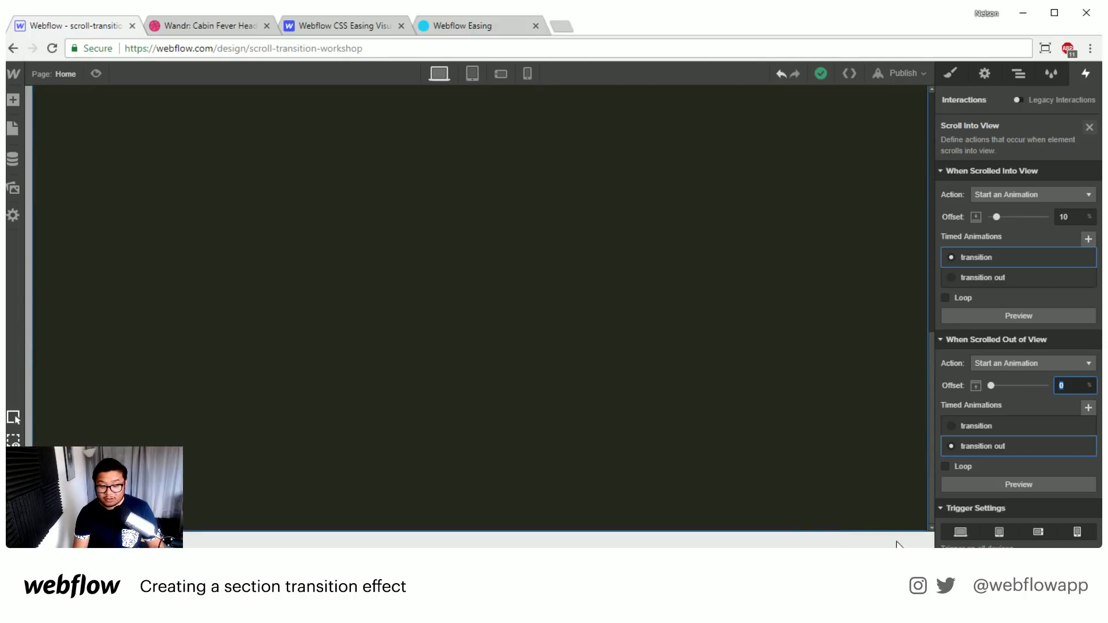
pyautogui.scroll(4, 848, 518)
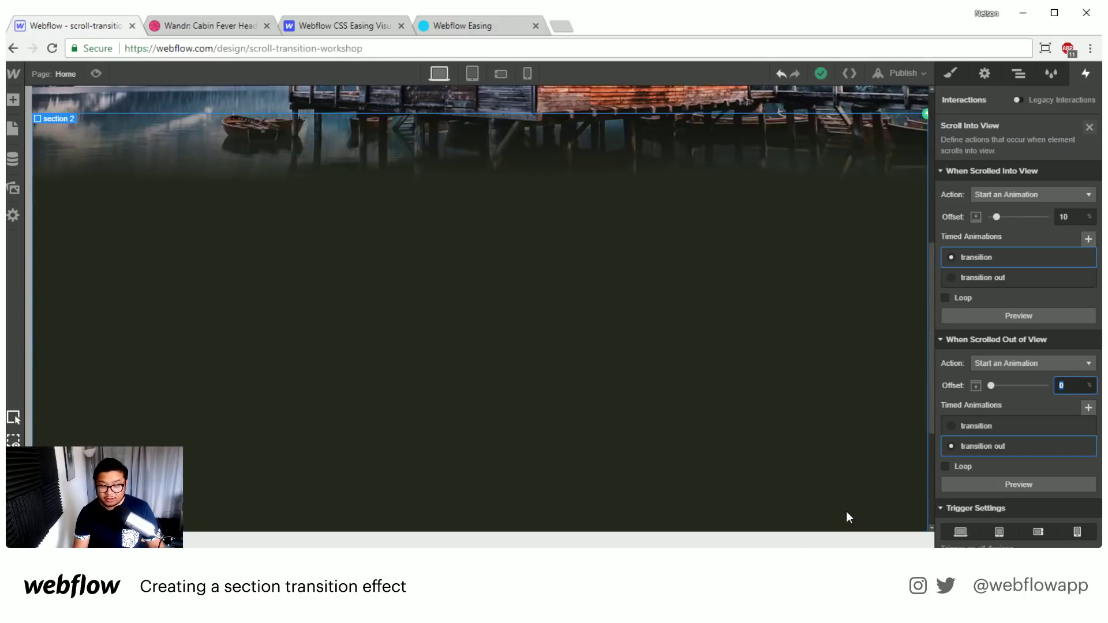
pyautogui.scroll(1, 847, 515)
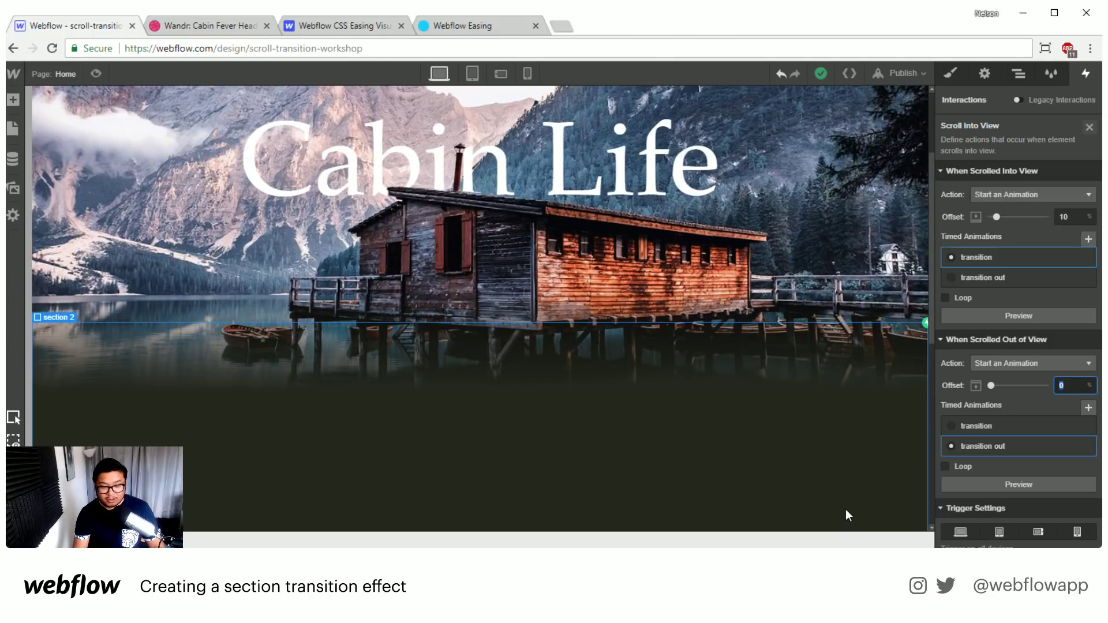
pyautogui.scroll(2, 846, 508)
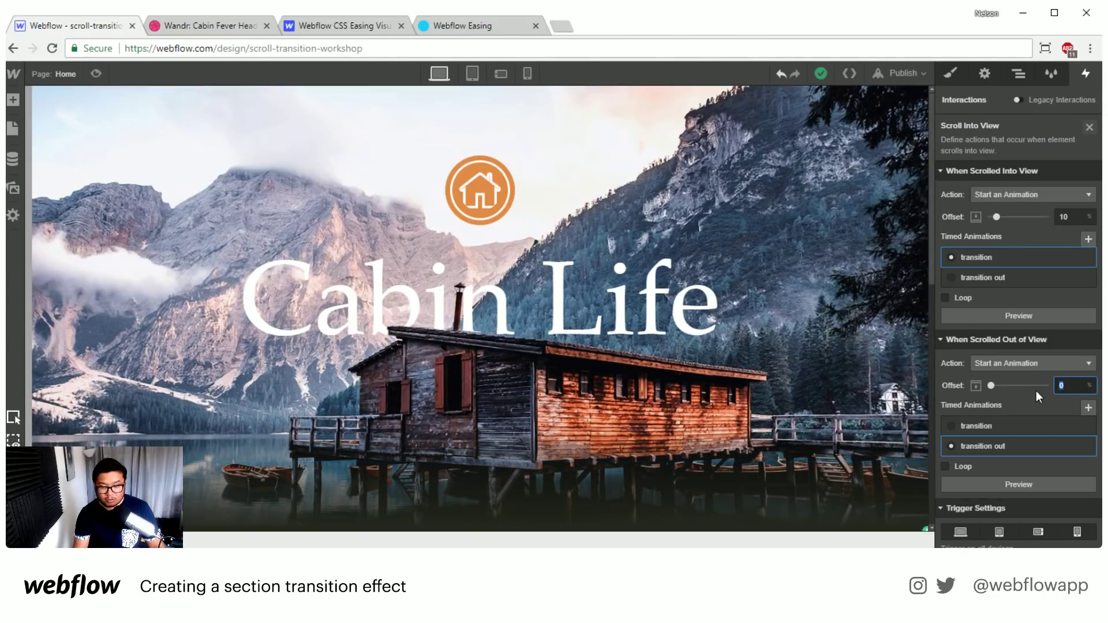
pyautogui.click(1071, 386)
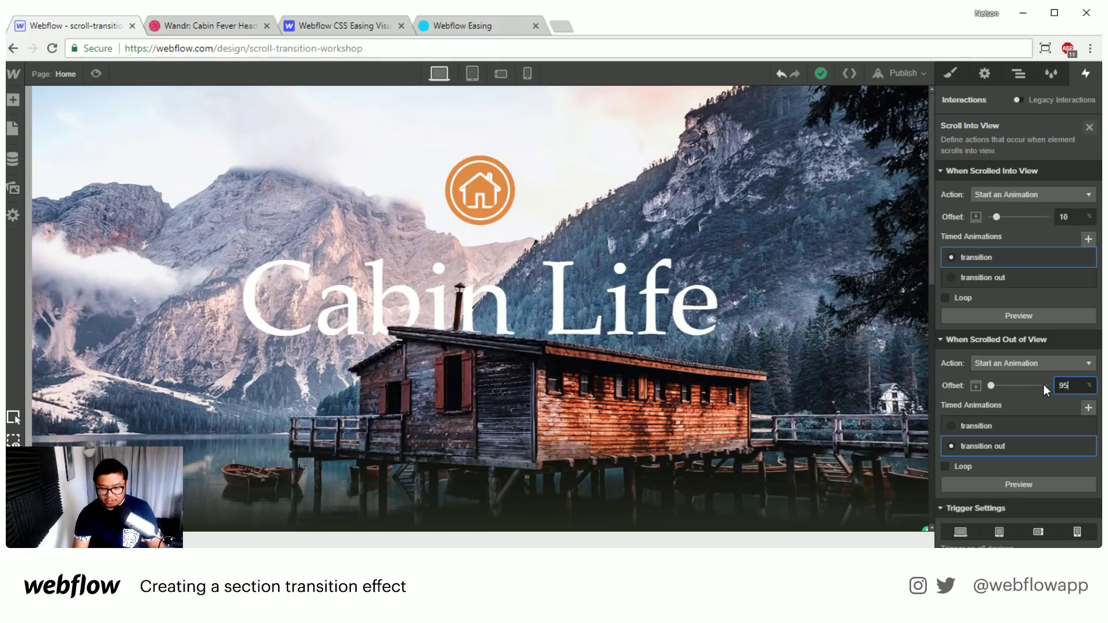
pyautogui.write('95')
pyautogui.press('Return')
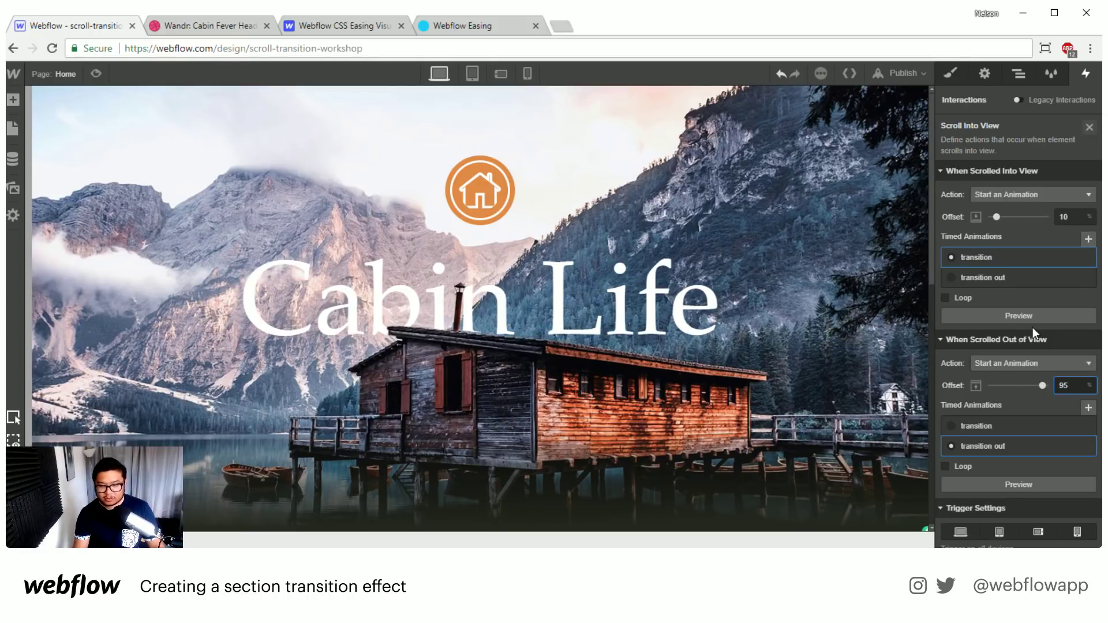
# Preview scrolling down to section 2 and back up with the new scroll-out offset, and return to the Designer.
pyautogui.hotkey('ctrl', 'shift', 'p')
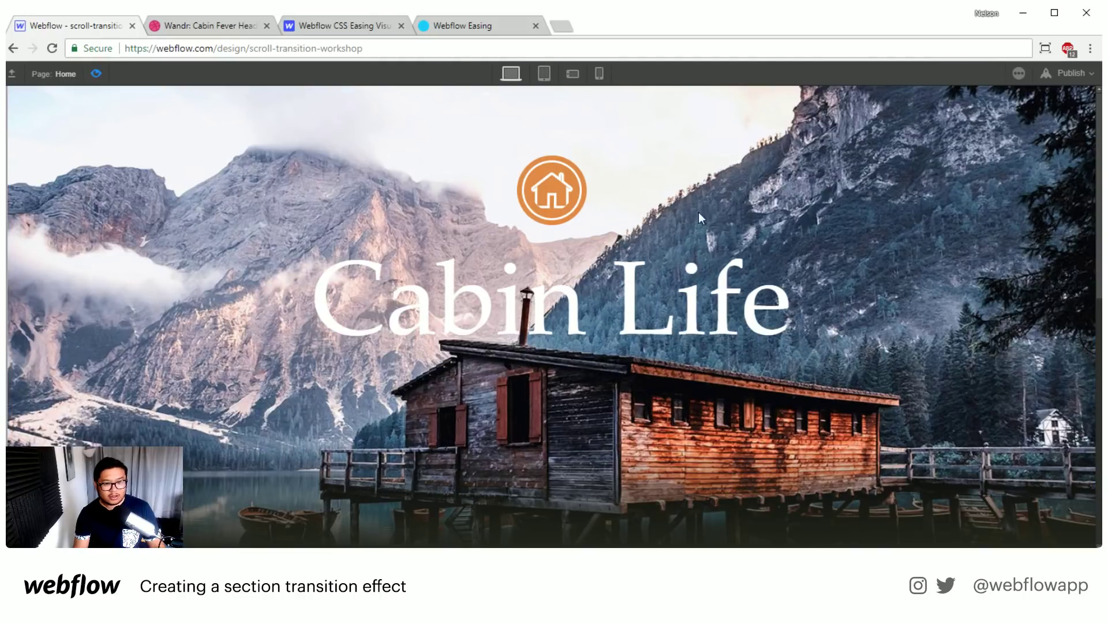
pyautogui.moveTo(1099, 102); pyautogui.dragTo(1099, 334)
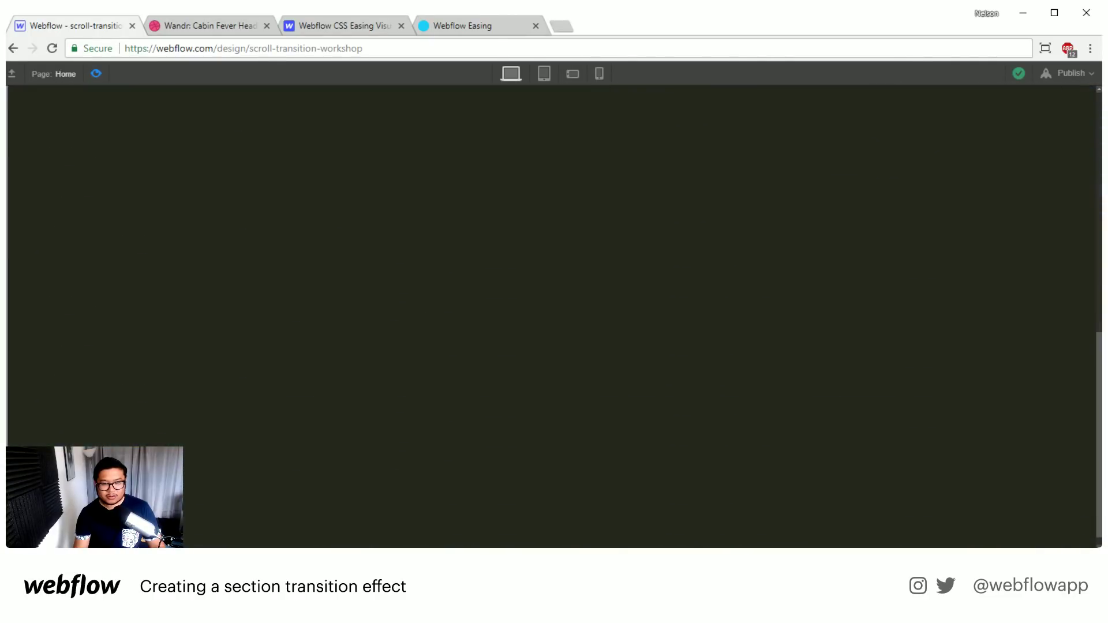
pyautogui.moveTo(1087, 291); pyautogui.dragTo(1090, 90)
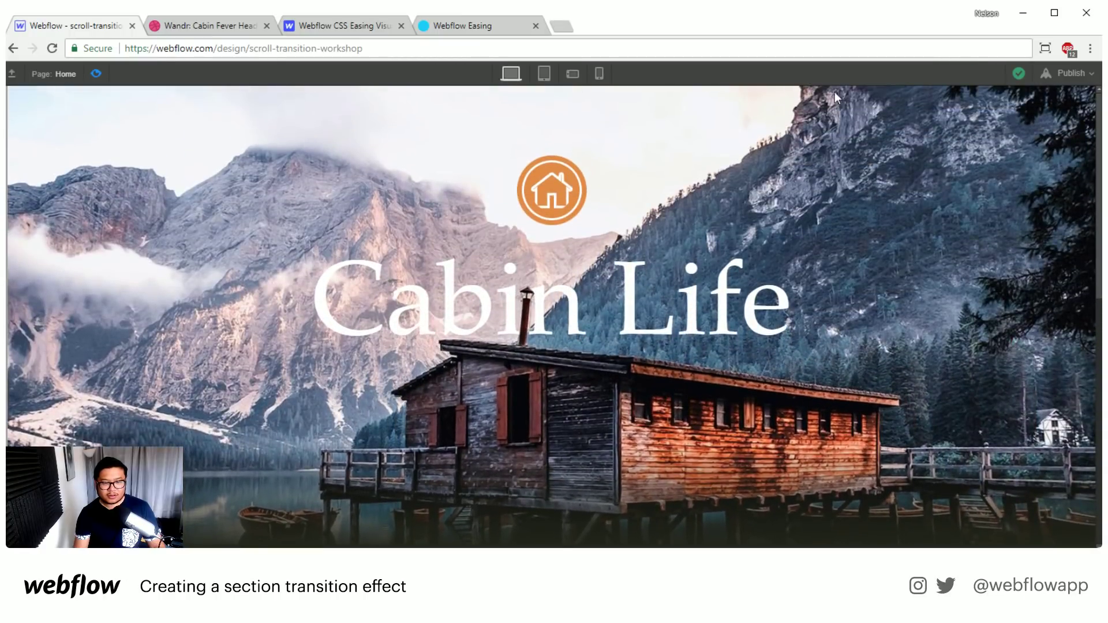
pyautogui.click(94, 75)
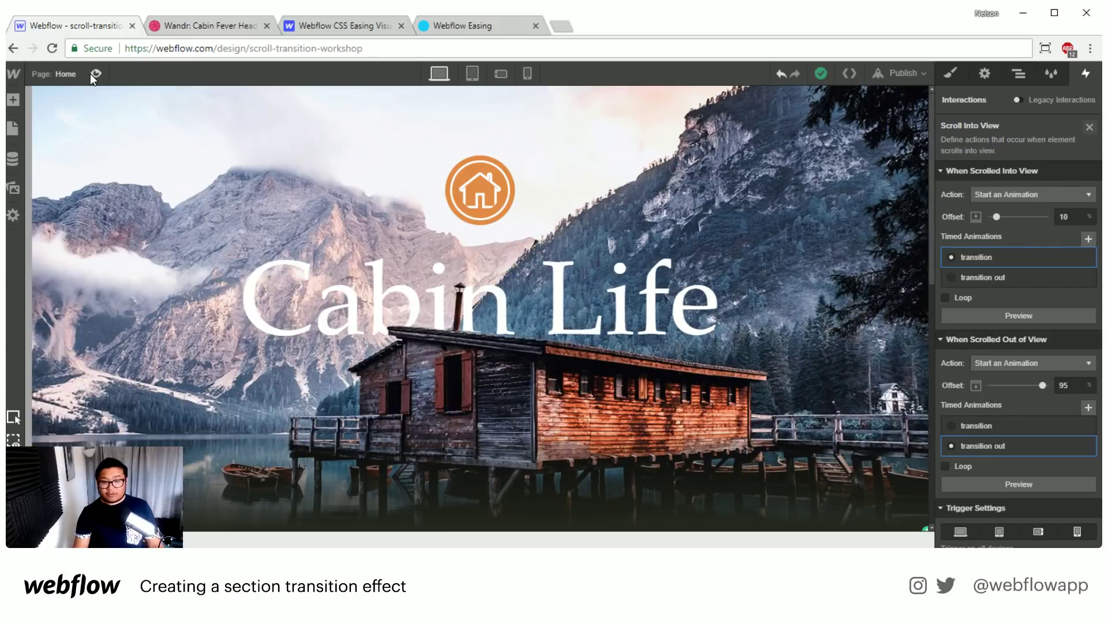
# In the transition animation, set the vertical move of the non-initial mid back action to -100 px.
pyautogui.click(983, 259)
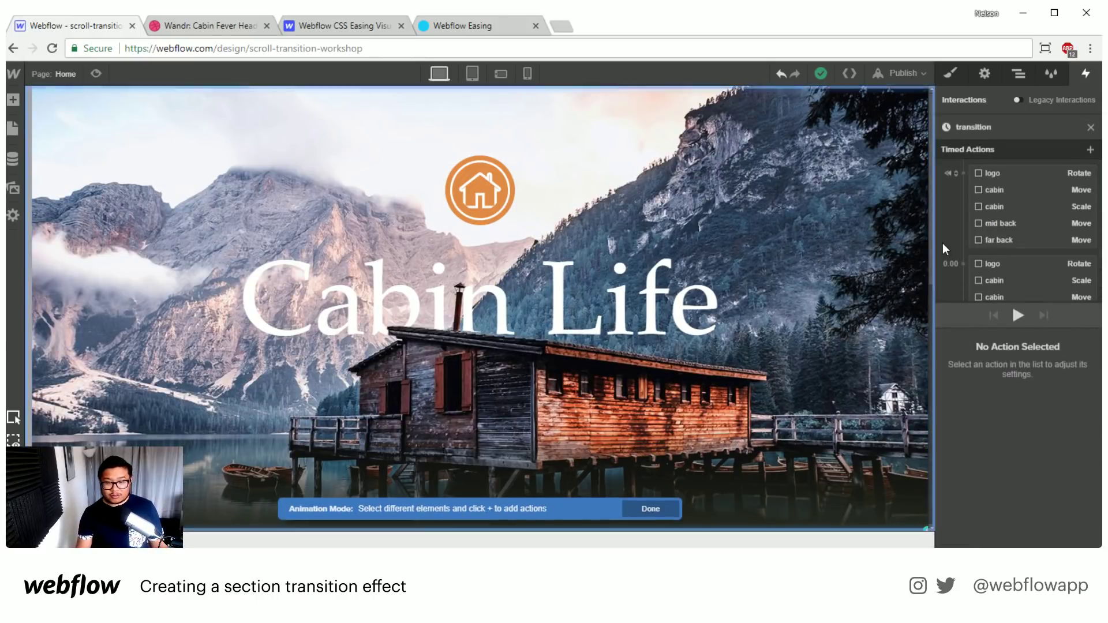
pyautogui.scroll(-2, 1068, 279)
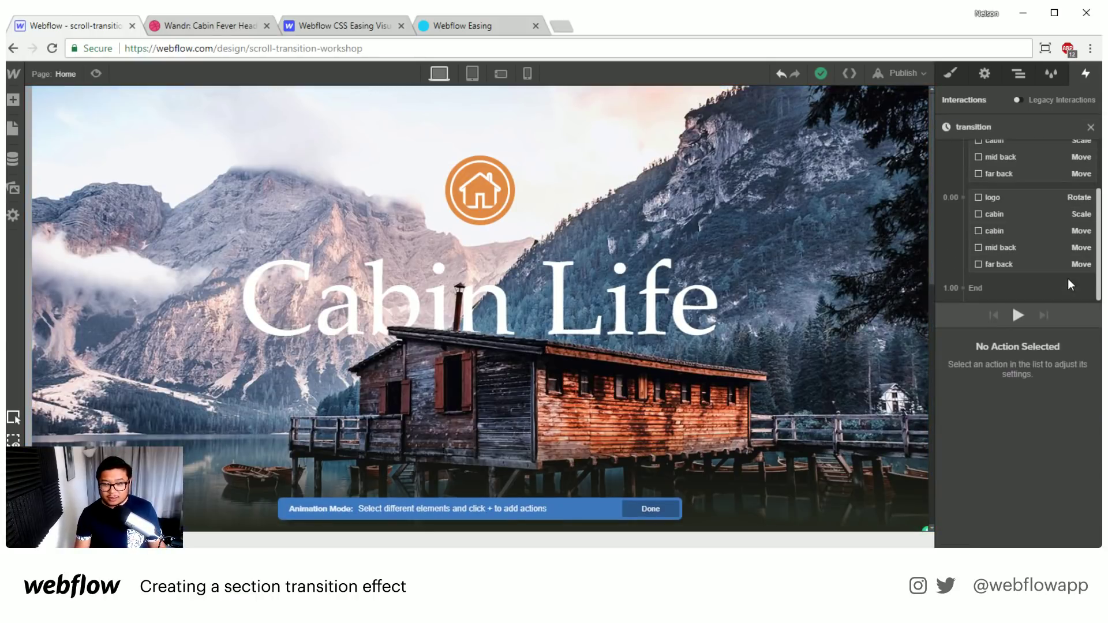
pyautogui.click(1027, 247)
pyautogui.click(1068, 504)
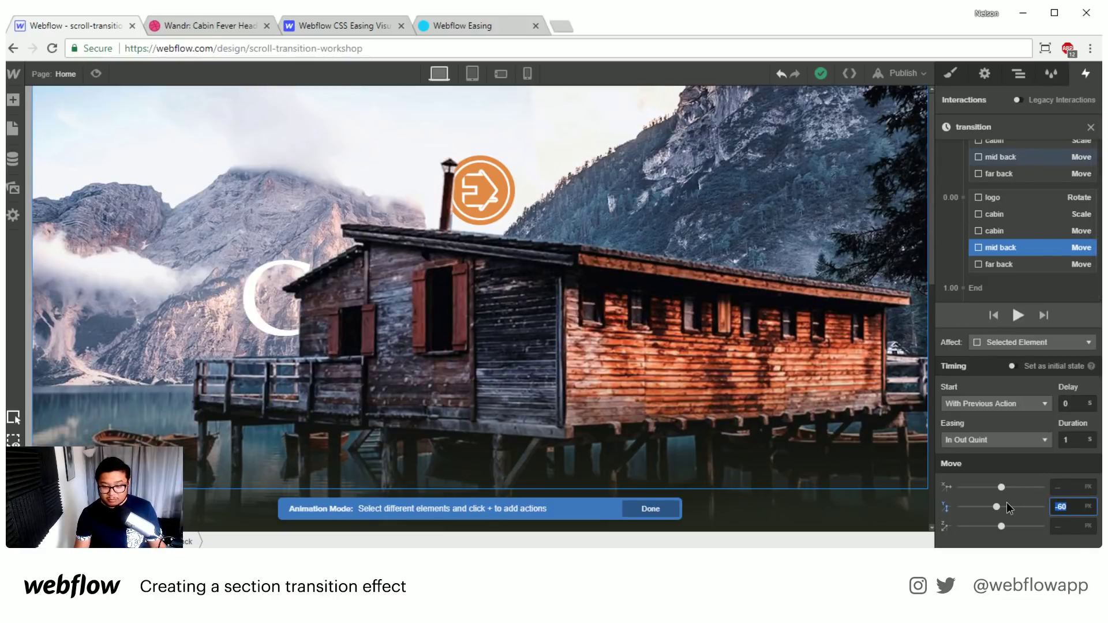
pyautogui.write('-')
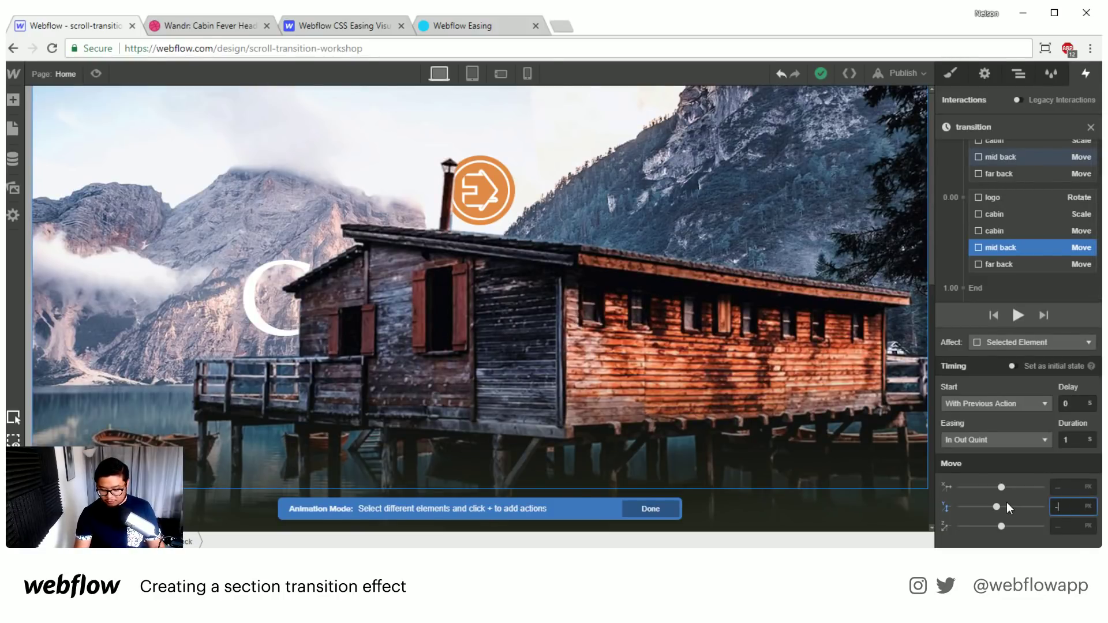
pyautogui.write('100')
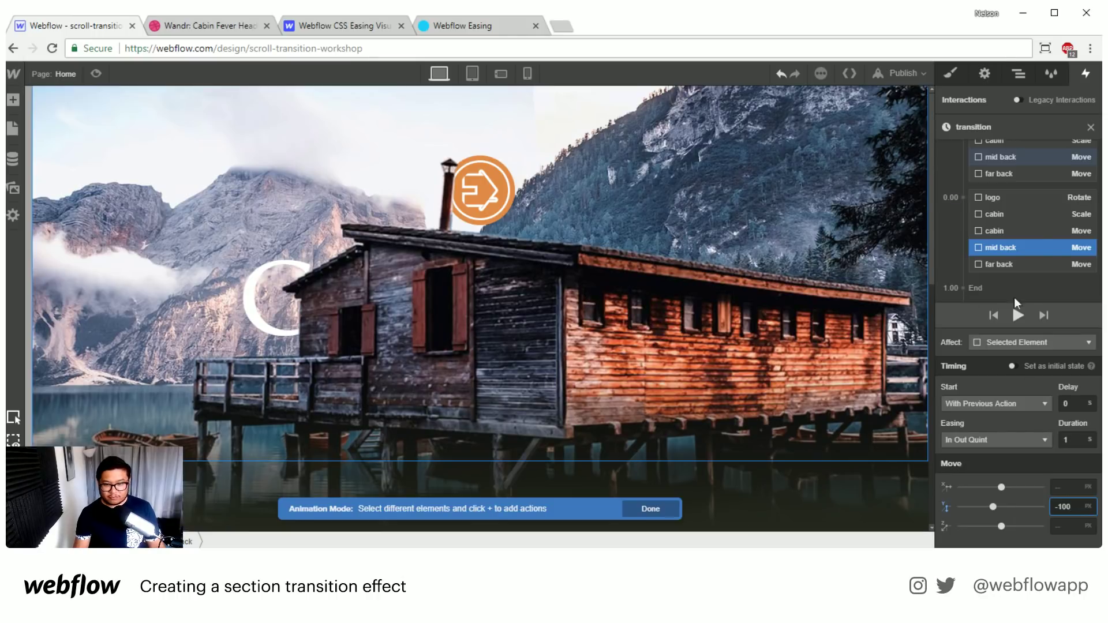
# Preview the page, scrolling down to section 2 and back up to the hero to check the mid back movement.
pyautogui.click(95, 73)
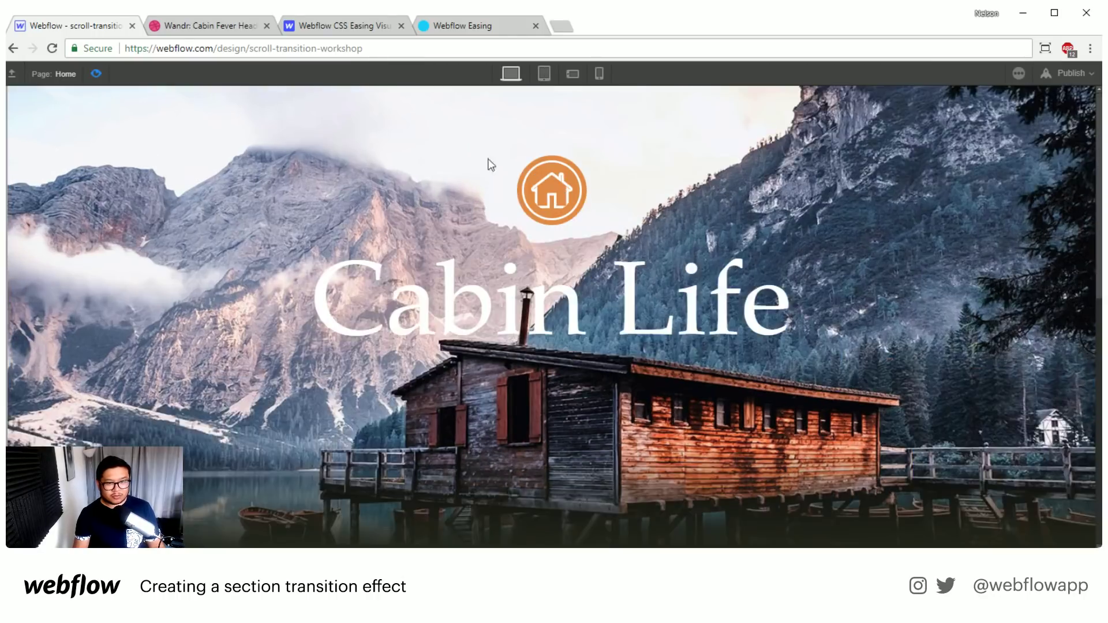
pyautogui.scroll(-10, 554, 314)
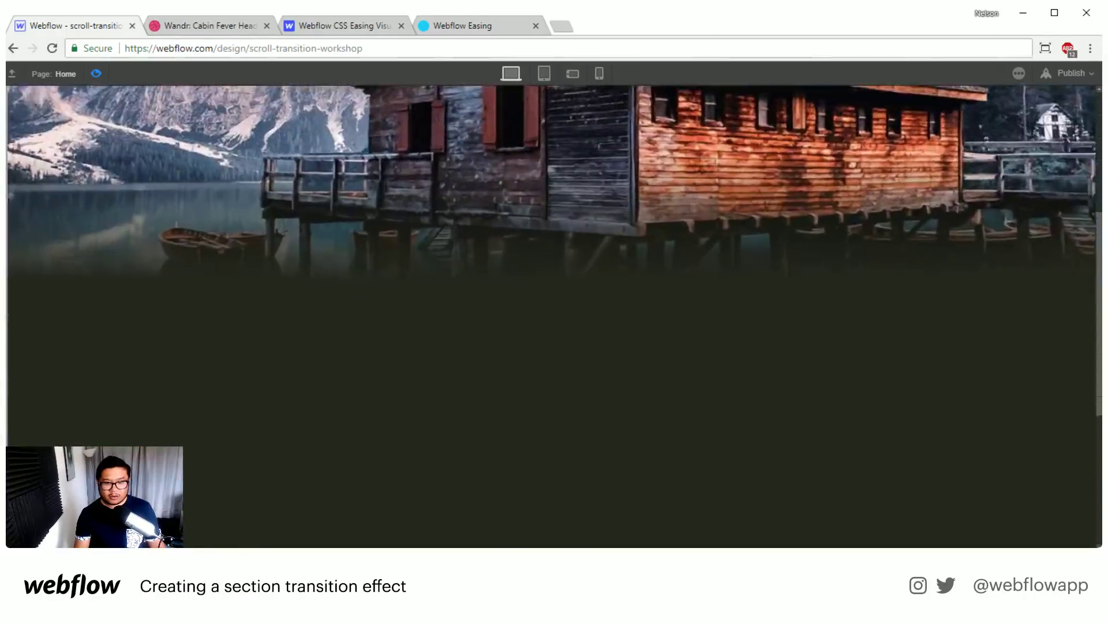
pyautogui.moveTo(1099, 310); pyautogui.dragTo(1083, 64)
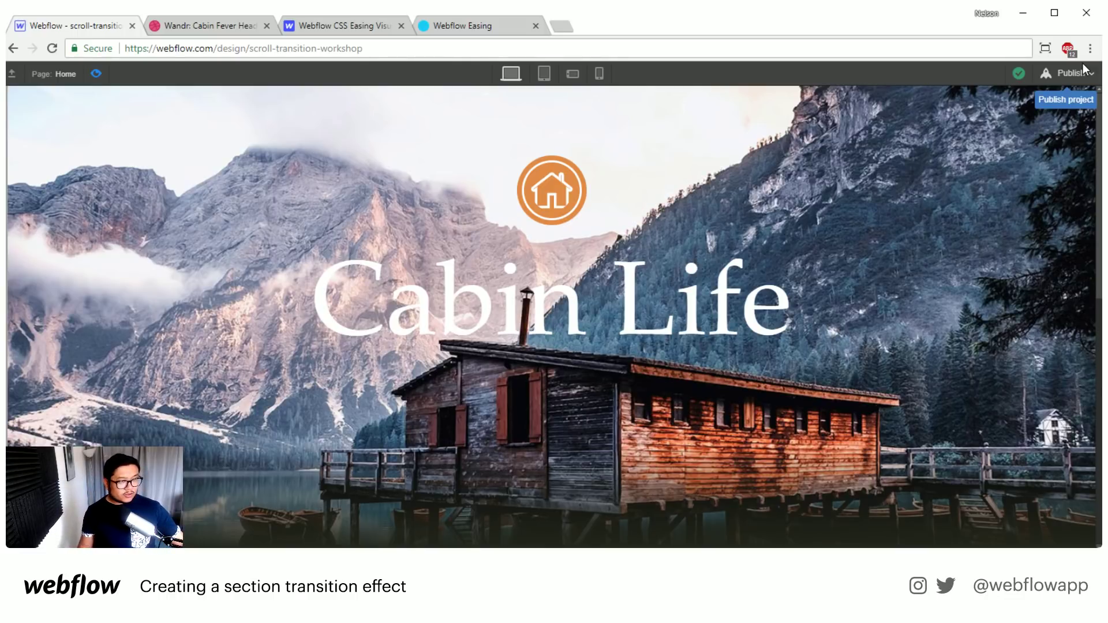
# Publish the project to its webflow.io subdomain and dismiss the publishing options.
pyautogui.click(1065, 73)
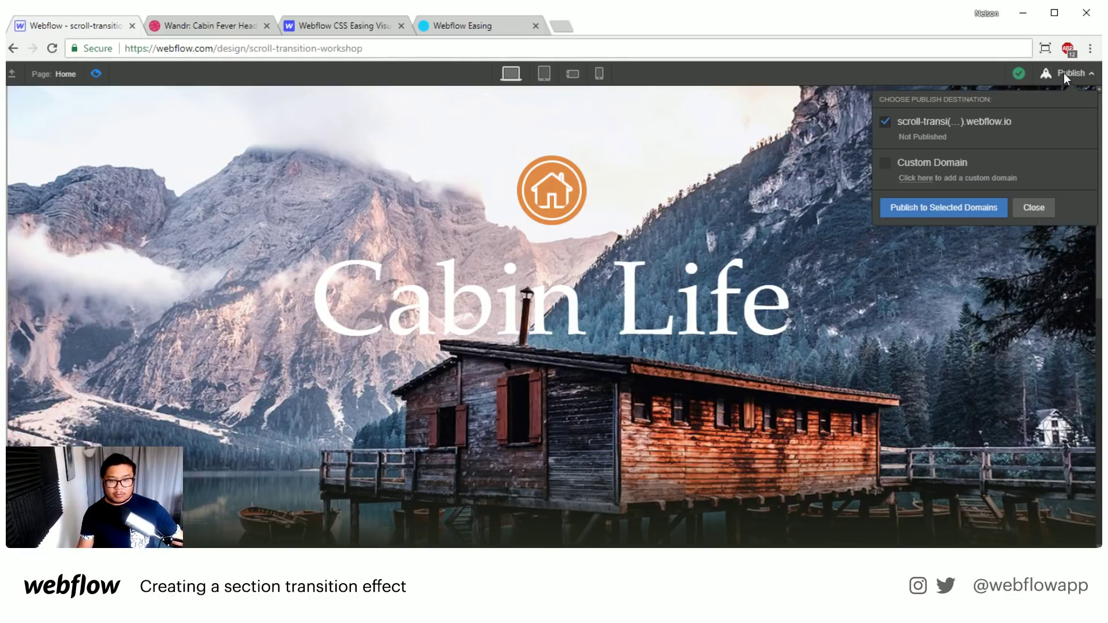
pyautogui.click(970, 207)
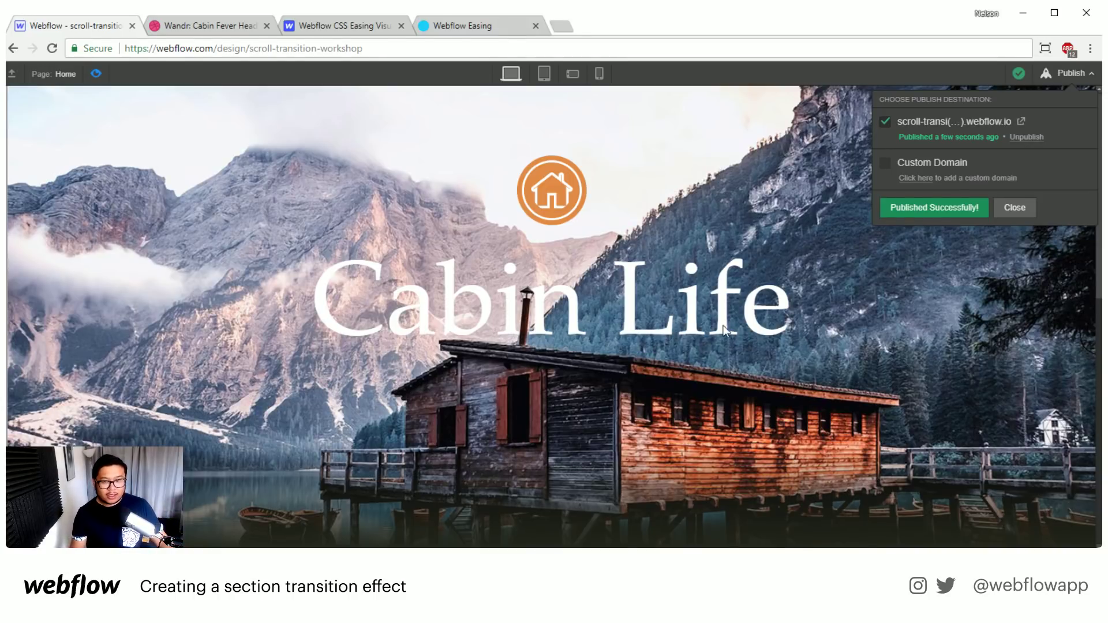
pyautogui.click(1014, 207)
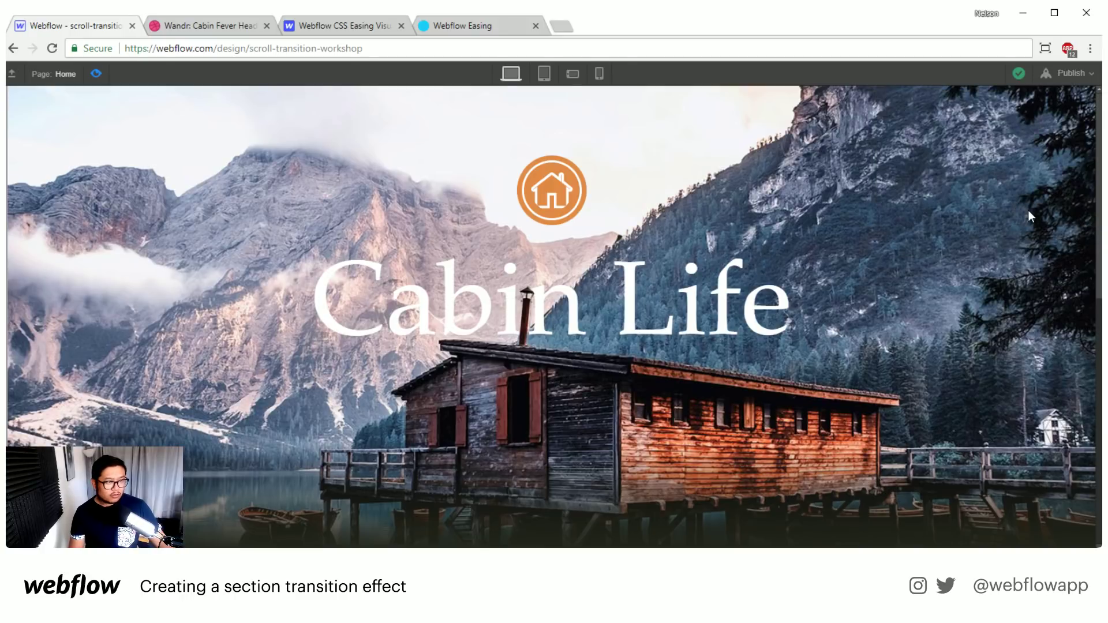